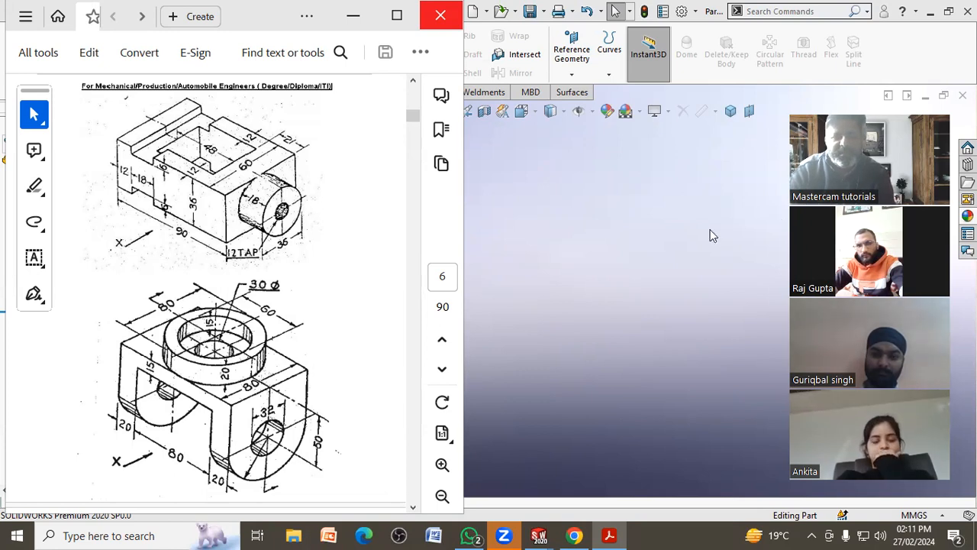
Step: Examine the notched block drawing on page 6 of the PDF, tracing its stepped side profile with a temporary red outline
ctrl+scroll(208, 200, up, 2)
scroll(203, 337, up, 1)
scroll(202, 337, down, 1)
ctrl+scroll(202, 336, down, 1)
ctrl+scroll(205, 228, up, 1)
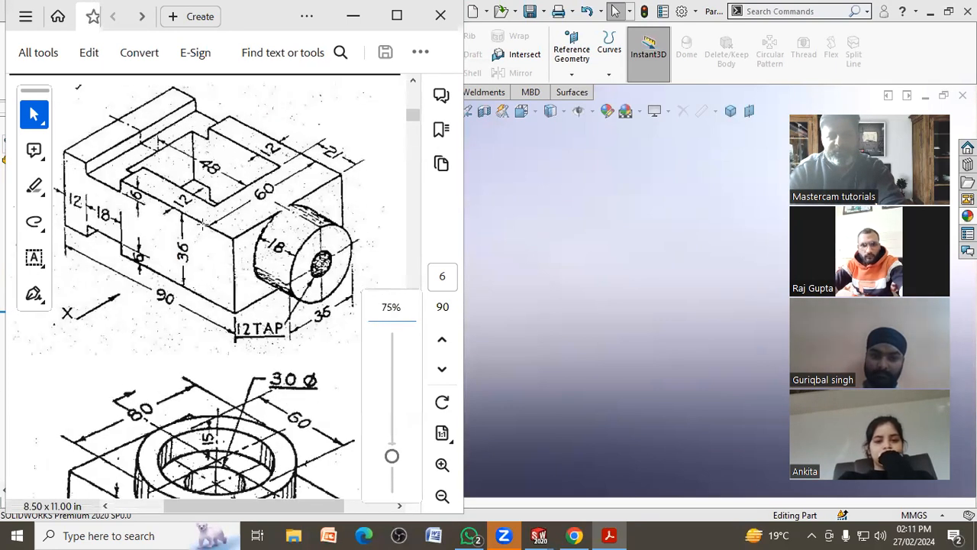
scroll(204, 228, up, 1)
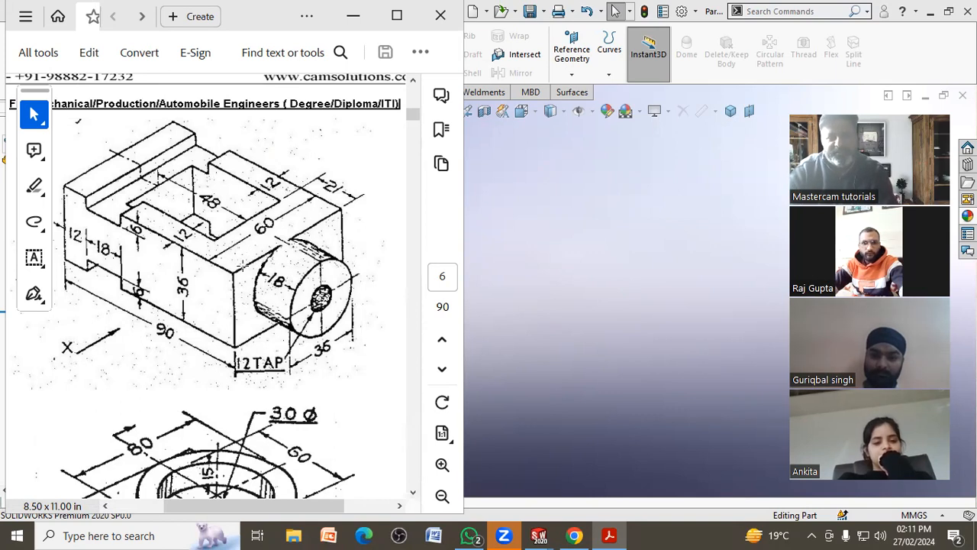
click(79, 365)
click(67, 350)
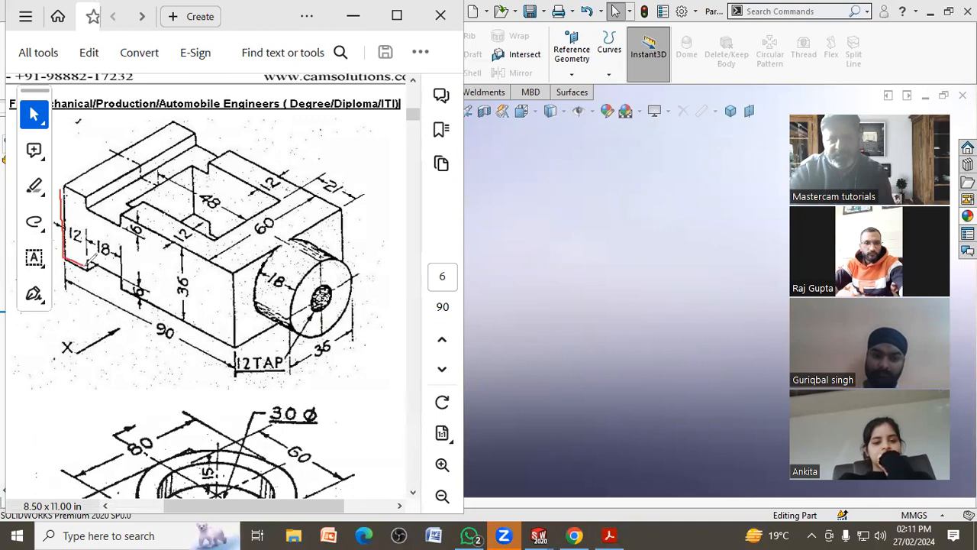
mouse_move(115, 266)
mouse_down()
mouse_move(223, 336)
mouse_move(234, 325)
mouse_move(233, 271)
mouse_move(192, 239)
mouse_up()
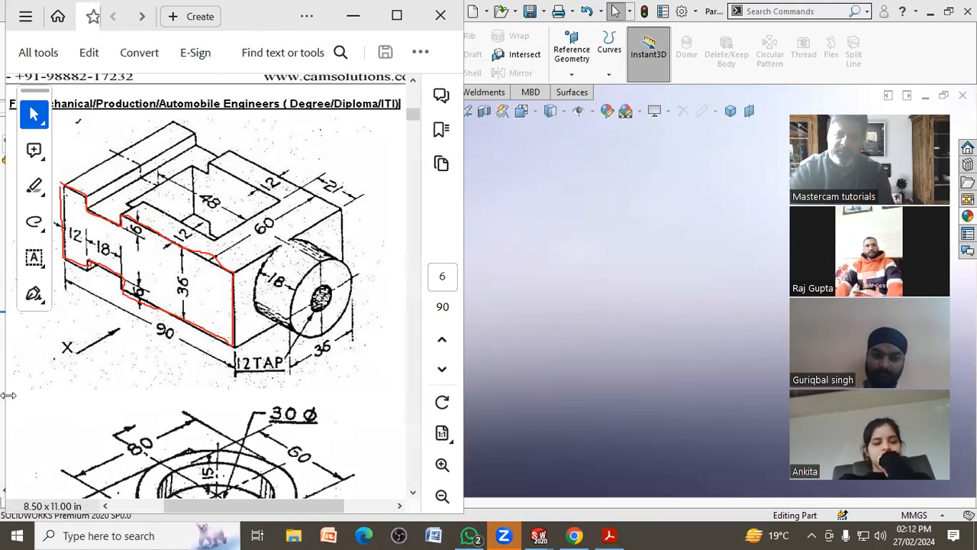
click(688, 526)
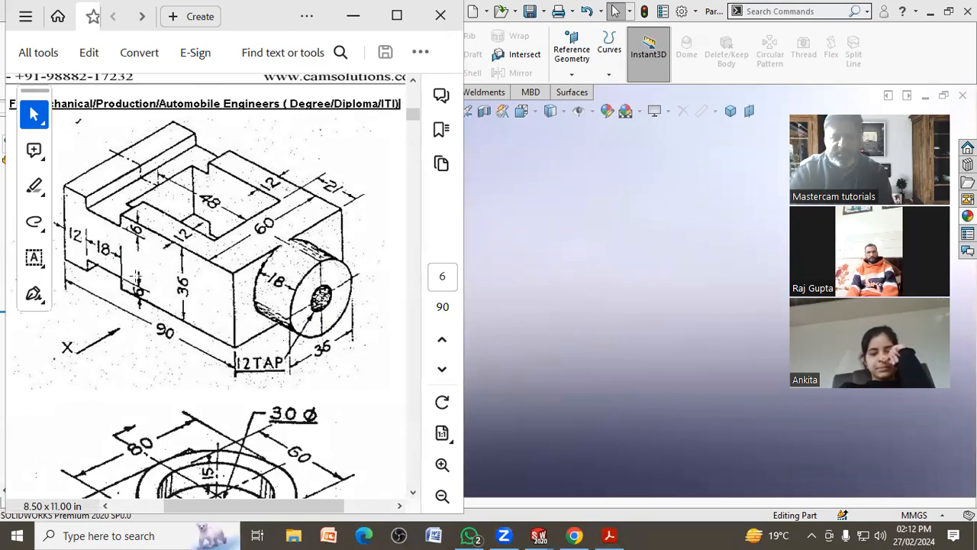
Step: Switch to SOLIDWORKS and start an extruded boss sketch on the Front Plane, viewed normal to the plane
click(505, 262)
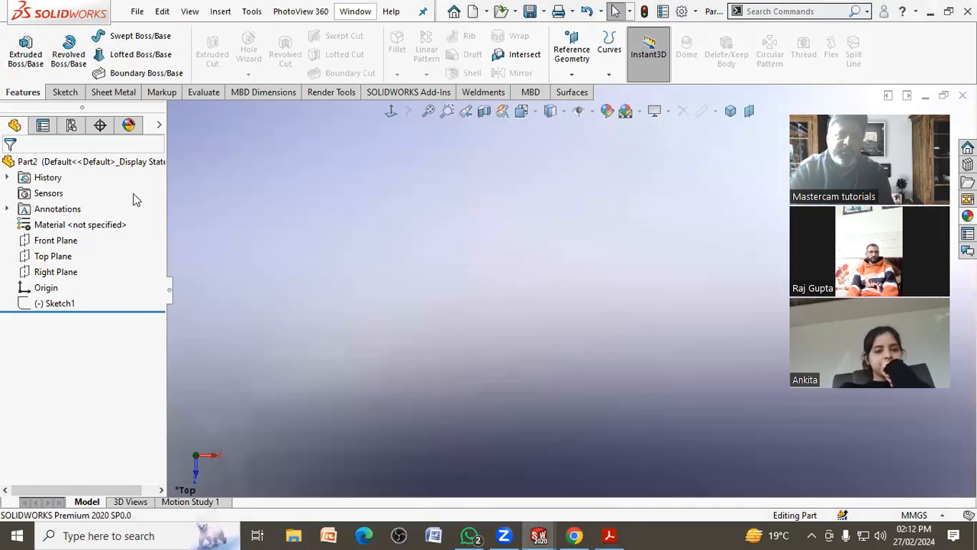
click(26, 58)
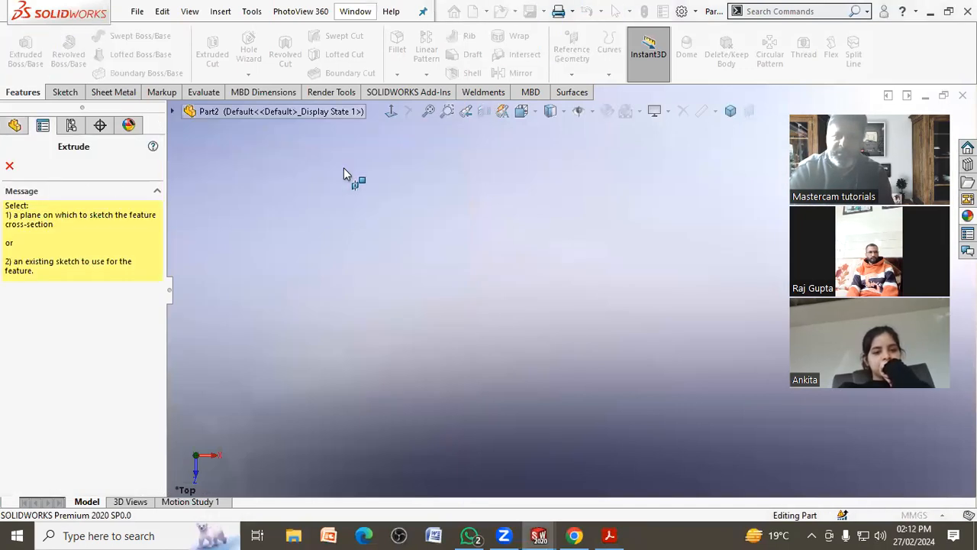
click(171, 111)
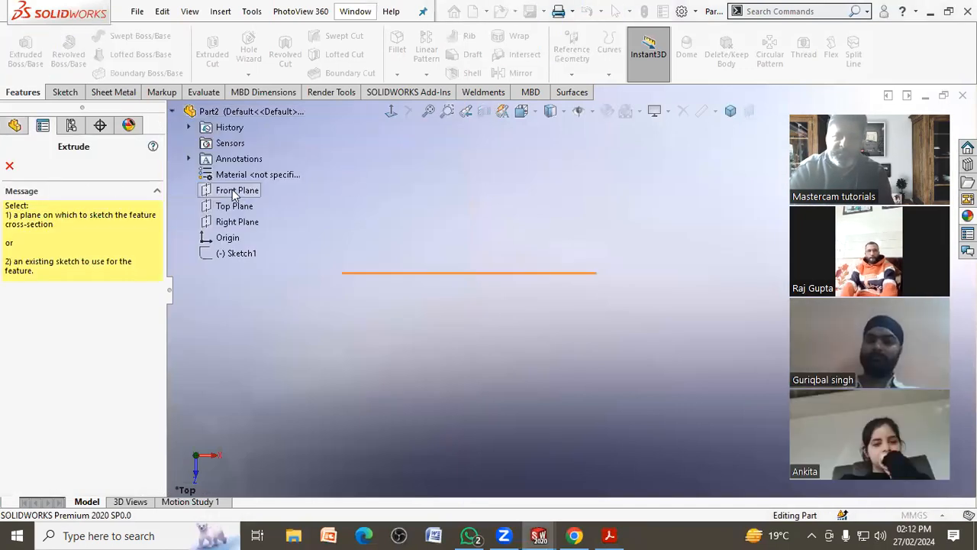
click(235, 191)
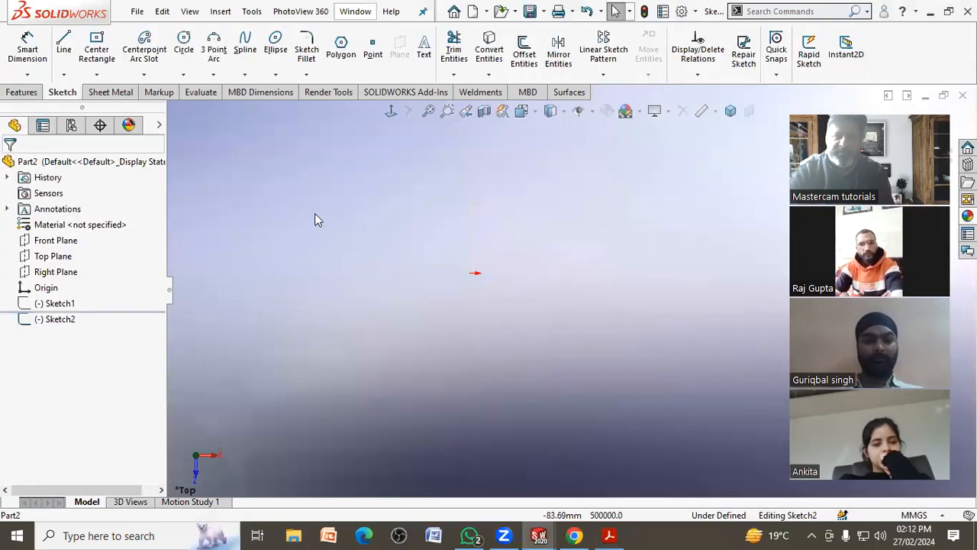
click(389, 115)
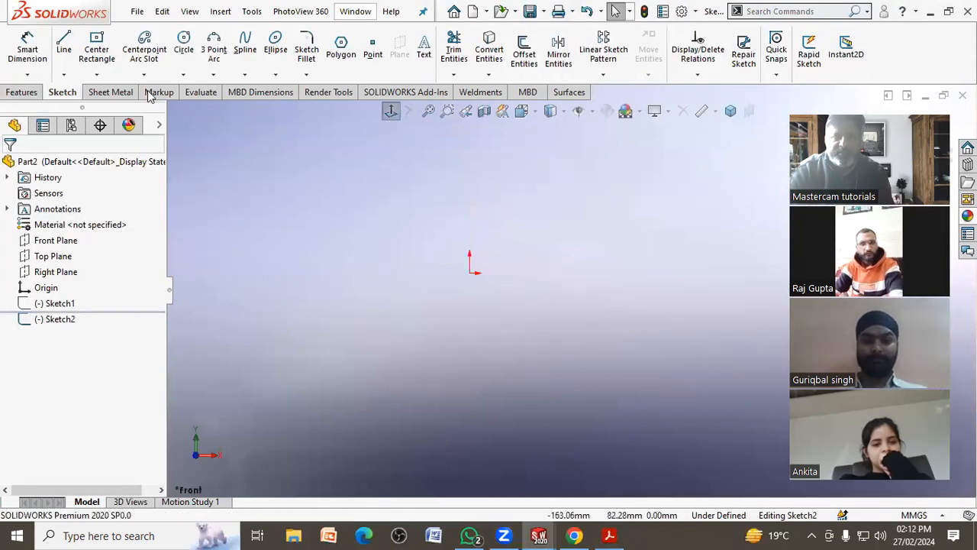
Step: Draw the profile's lower edge from the origin with connected lines, about 198 mm long overall and including a shallow rectangular notch
click(64, 48)
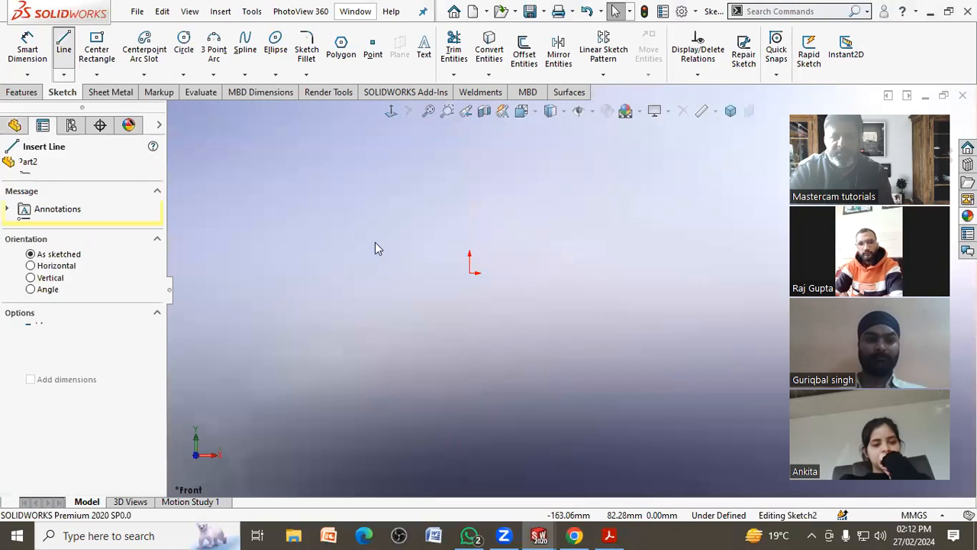
click(470, 273)
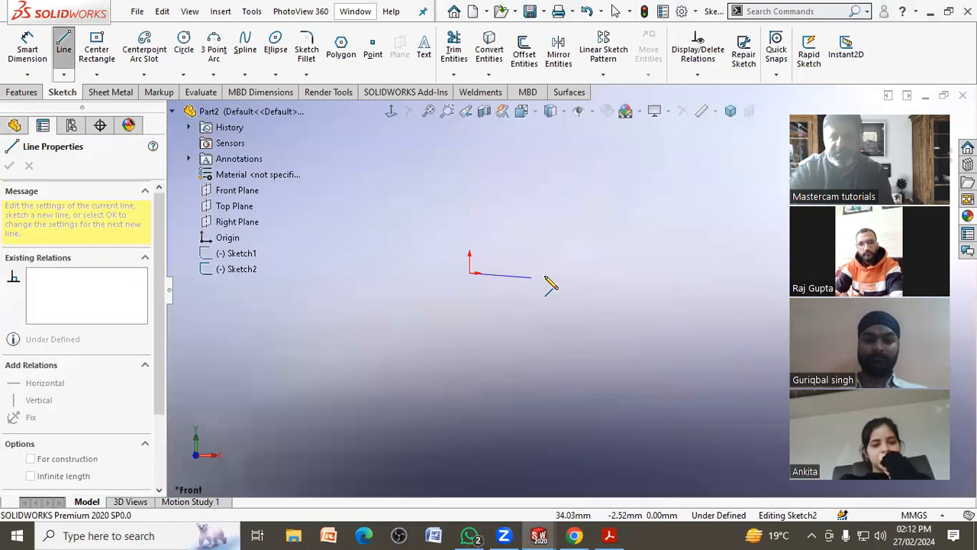
click(553, 273)
click(552, 258)
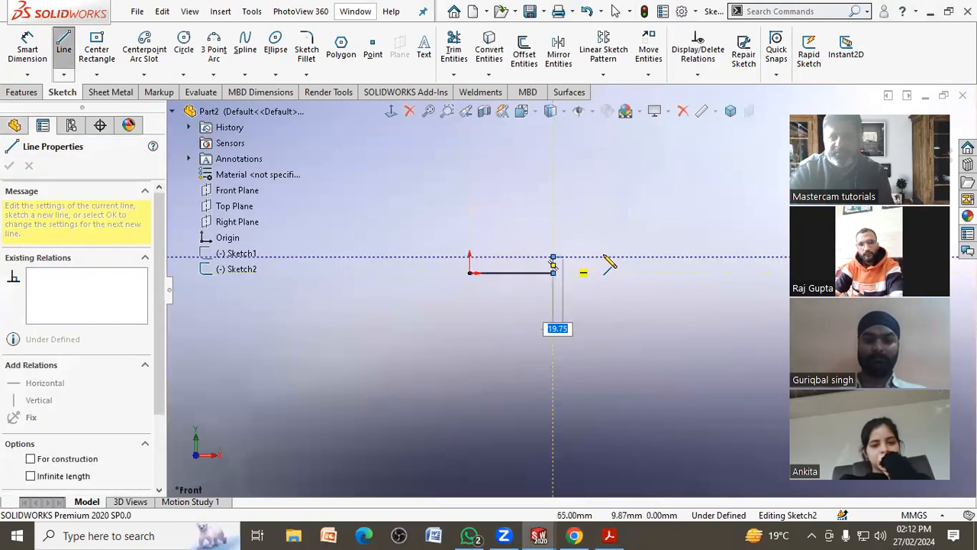
click(624, 257)
click(625, 272)
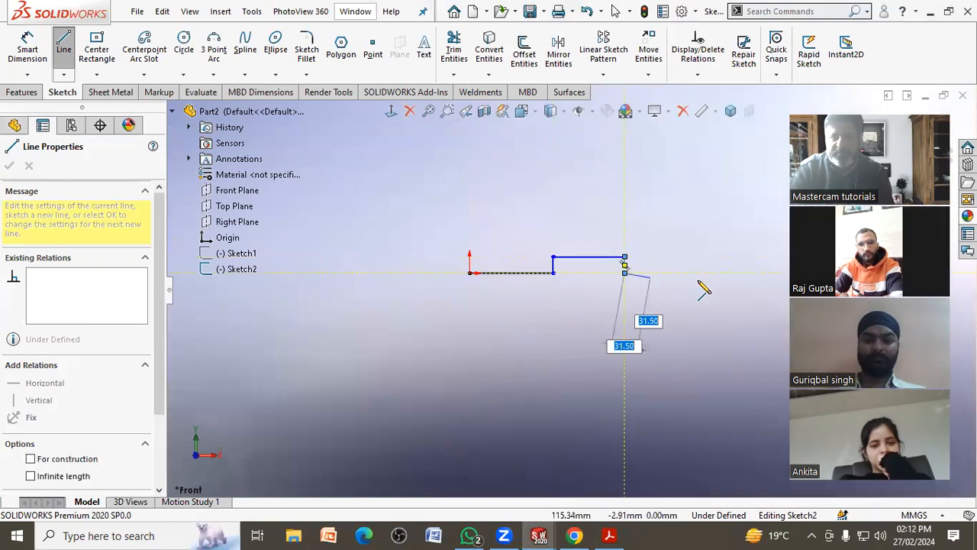
scroll(574, 294, up, 3)
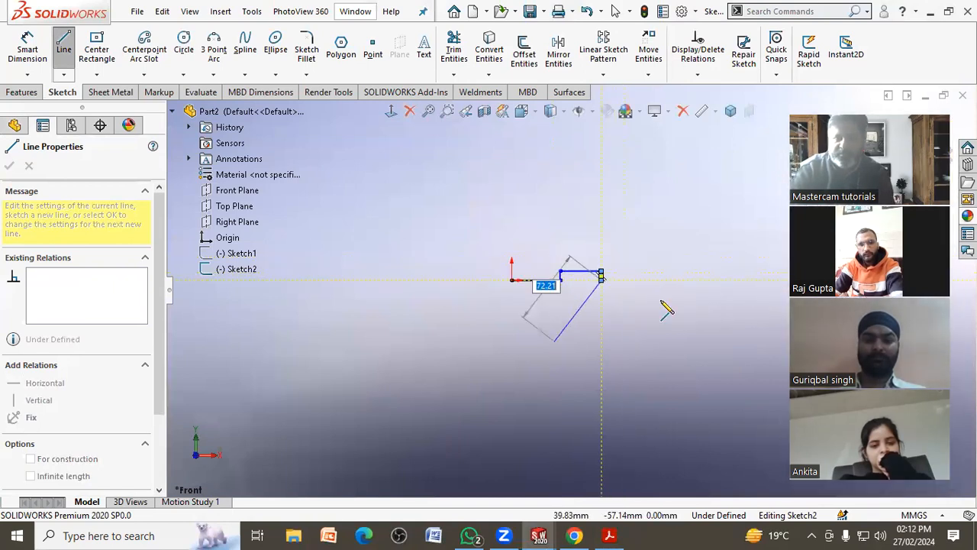
click(724, 279)
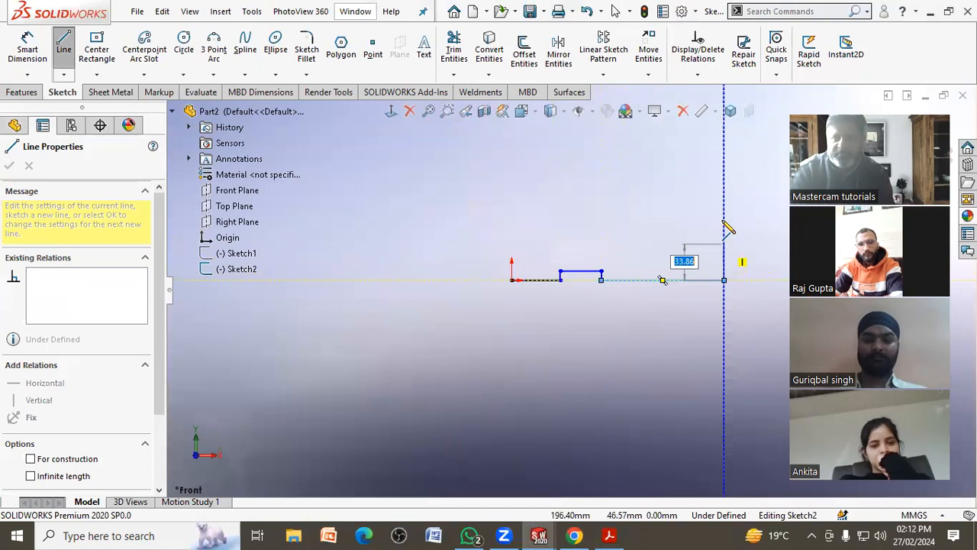
Step: Complete the closed profile with a right side about 76 mm high, a notched upper edge, and a left side ending at the origin
click(724, 199)
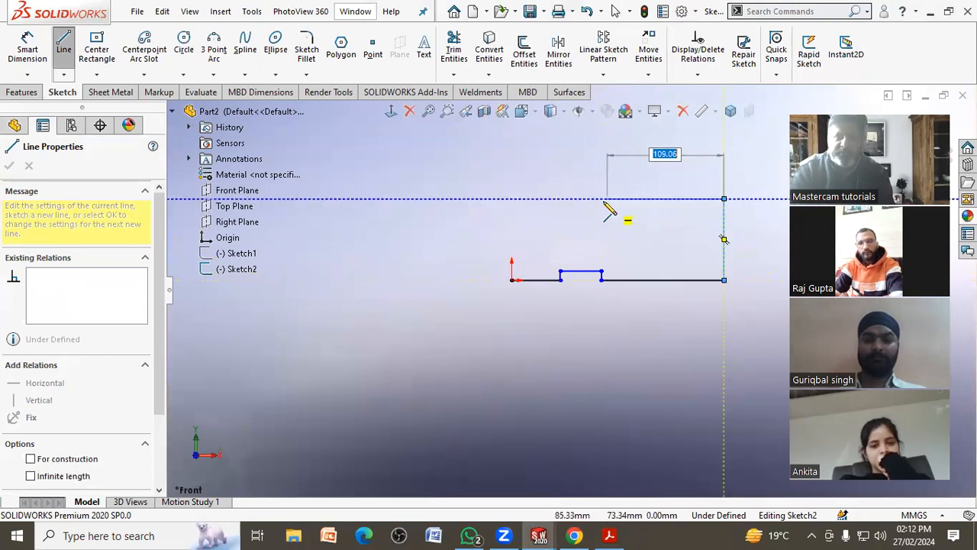
click(602, 198)
click(602, 219)
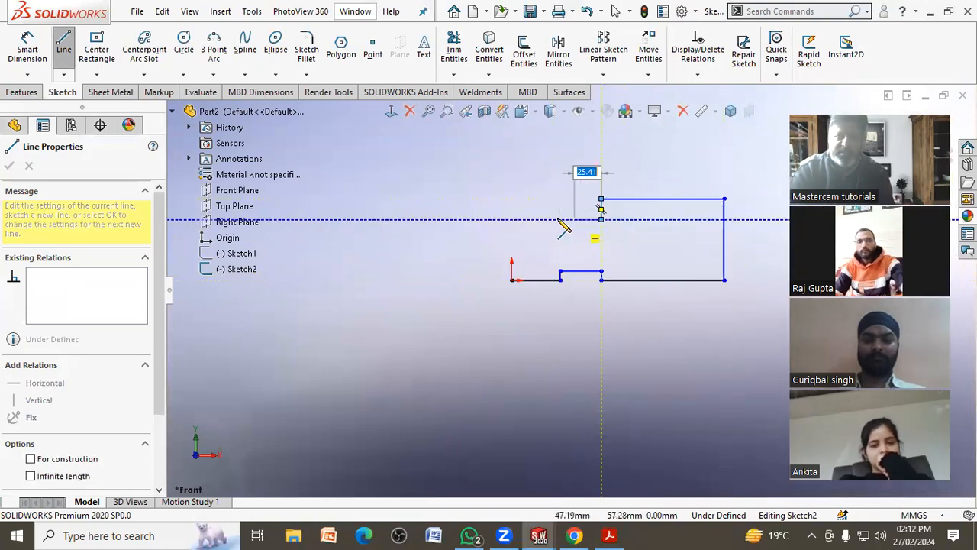
click(561, 219)
click(561, 199)
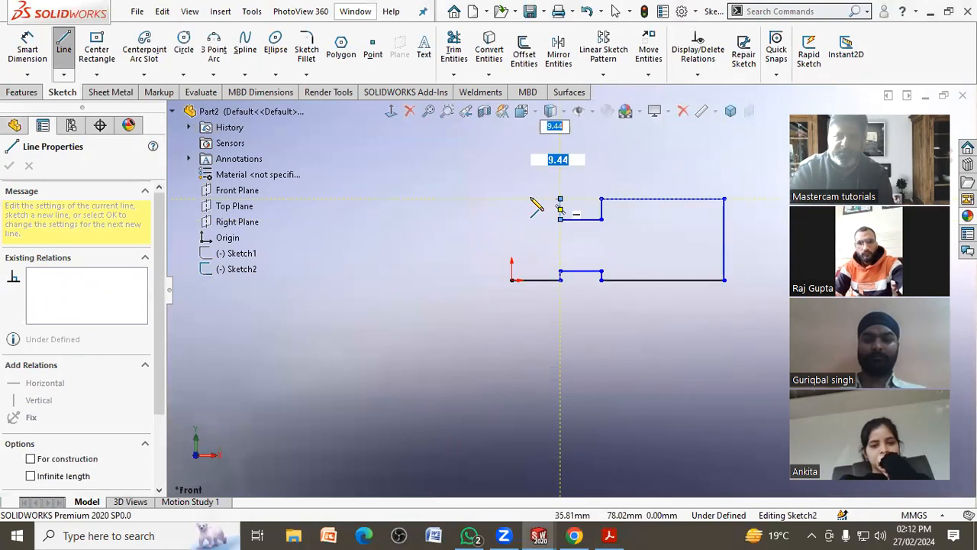
click(512, 199)
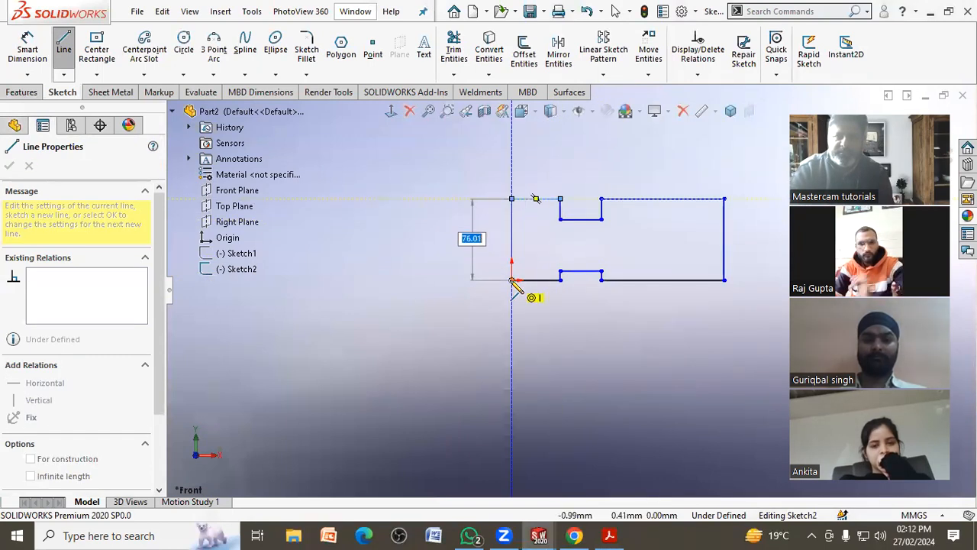
click(511, 280)
right_click(517, 287)
click(538, 290)
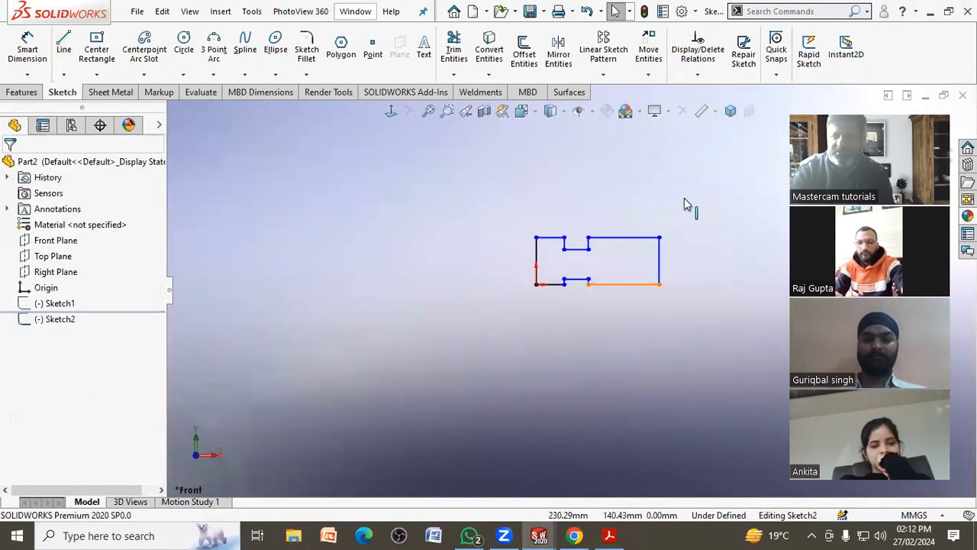
Step: Dimension the profile's overall length between its outer vertical sides as 90 mm, checking the value in the PDF drawing
scroll(582, 255, down, 2)
scroll(506, 268, down, 1)
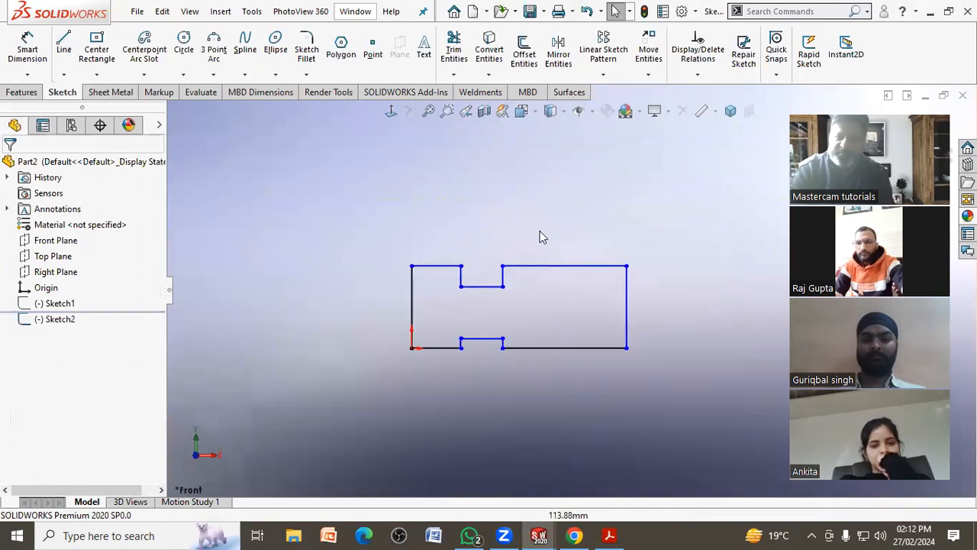
scroll(540, 235, down, 1)
click(28, 50)
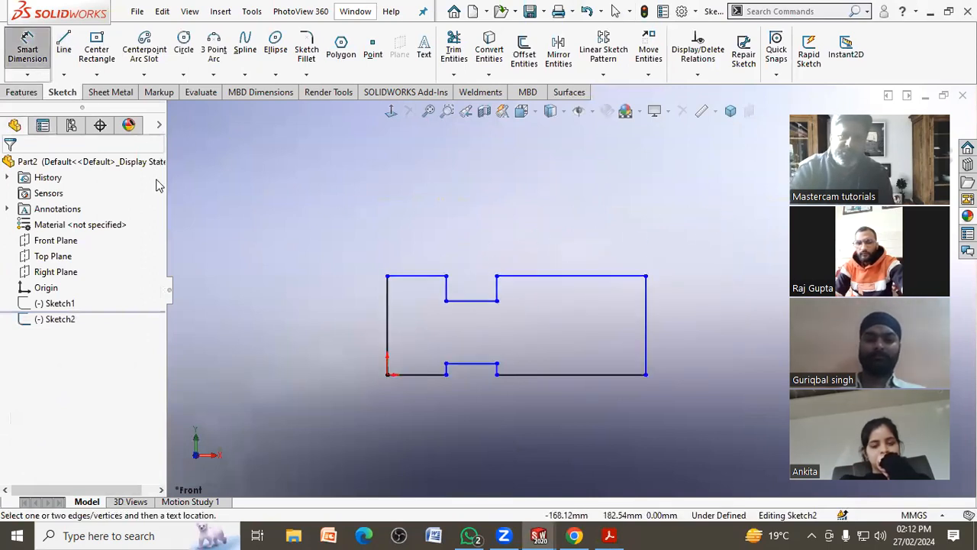
click(644, 345)
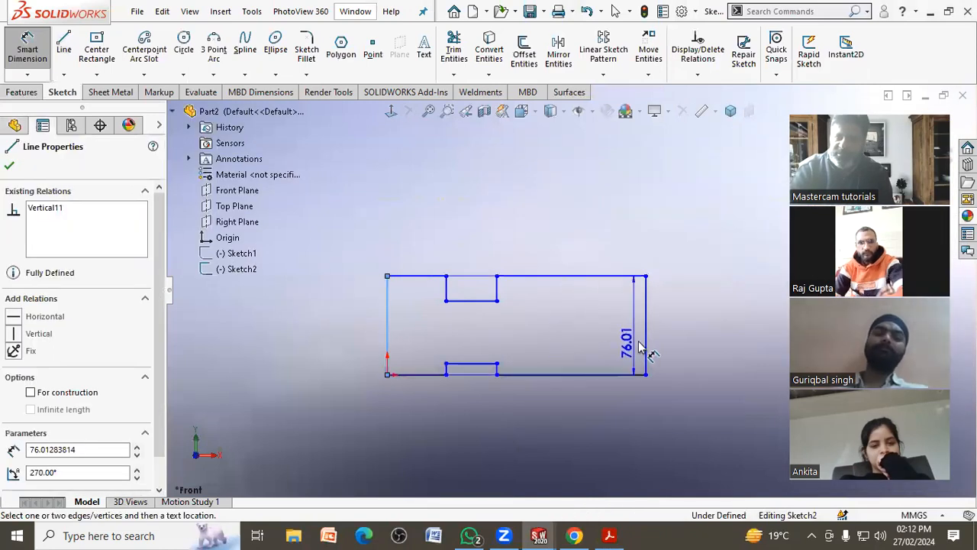
click(388, 329)
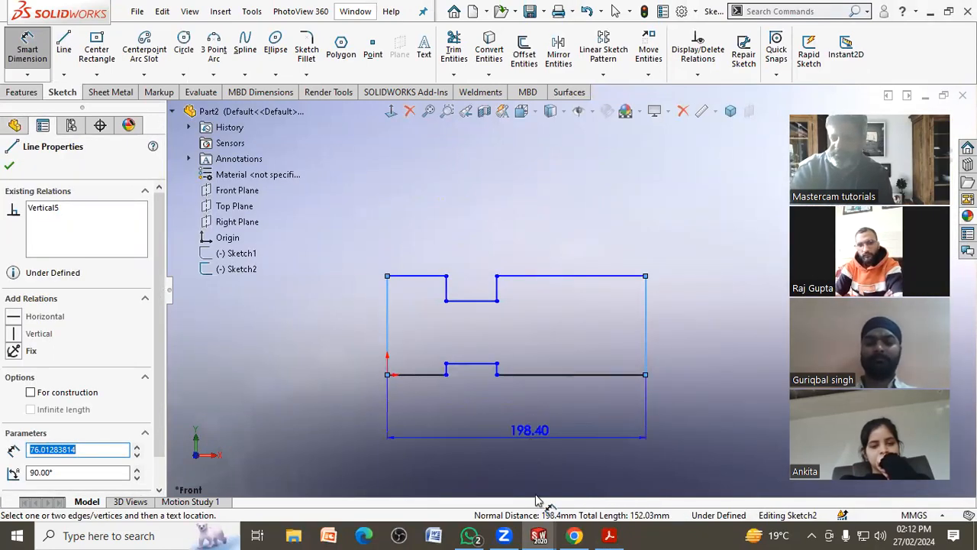
click(608, 536)
click(609, 535)
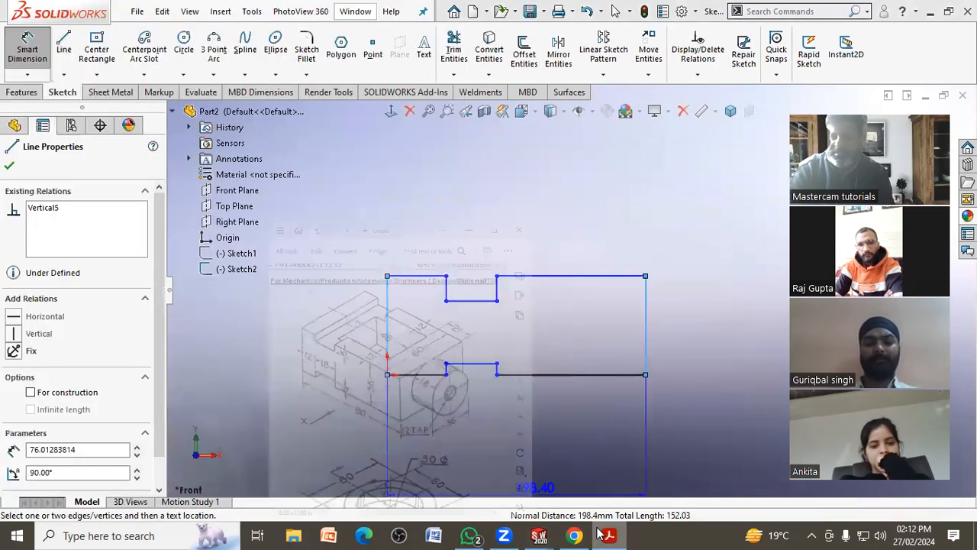
click(515, 418)
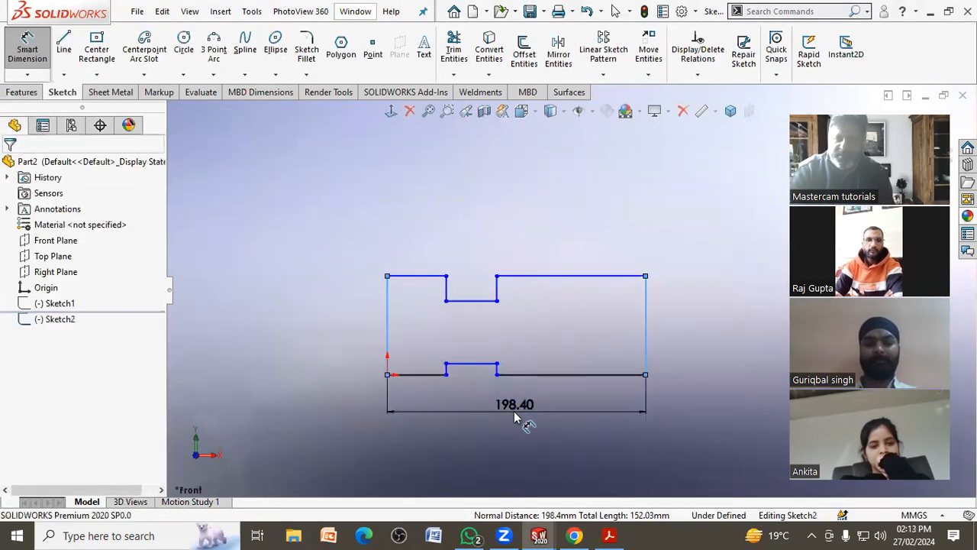
text(90)
key(Return)
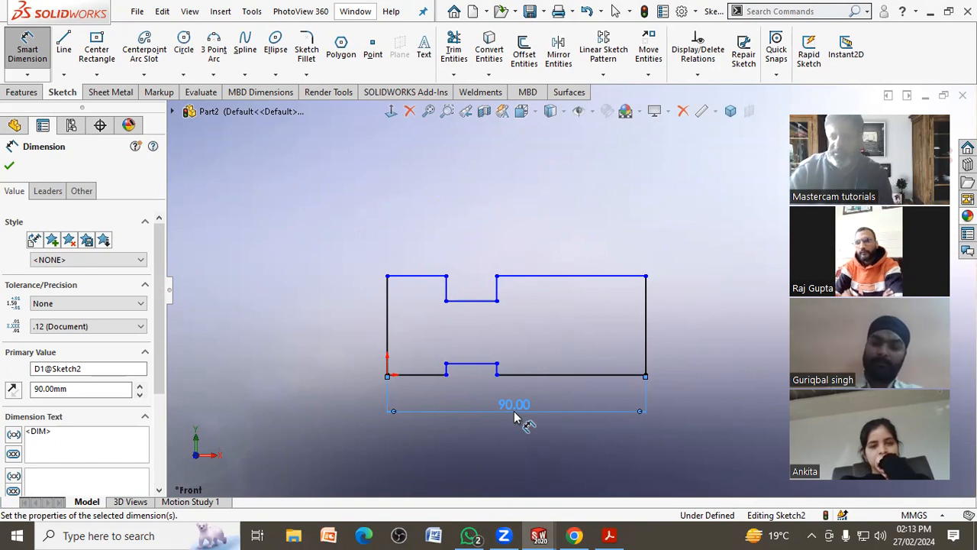
Step: Check the PDF drawing and dimension the lower edge segment from the origin to the notch as 12 mm
click(611, 535)
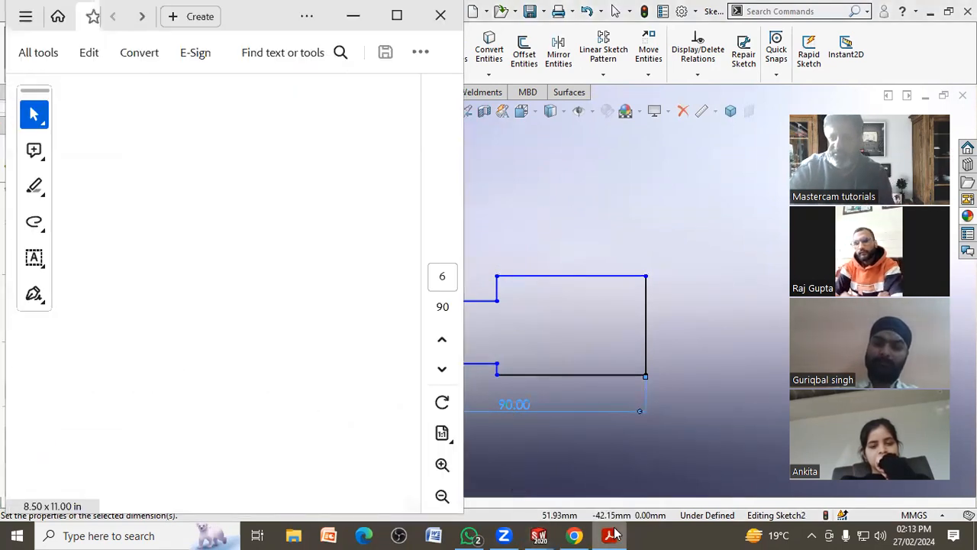
click(611, 536)
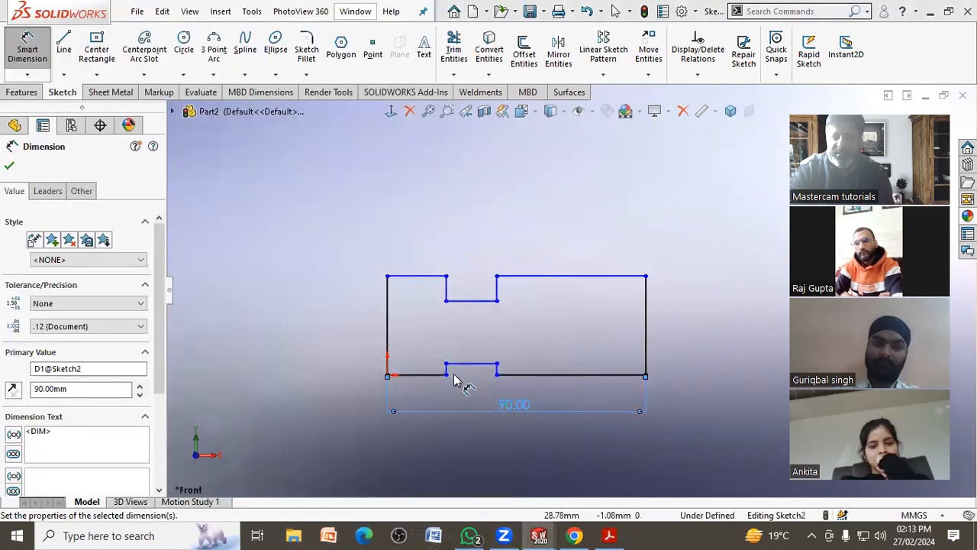
click(417, 375)
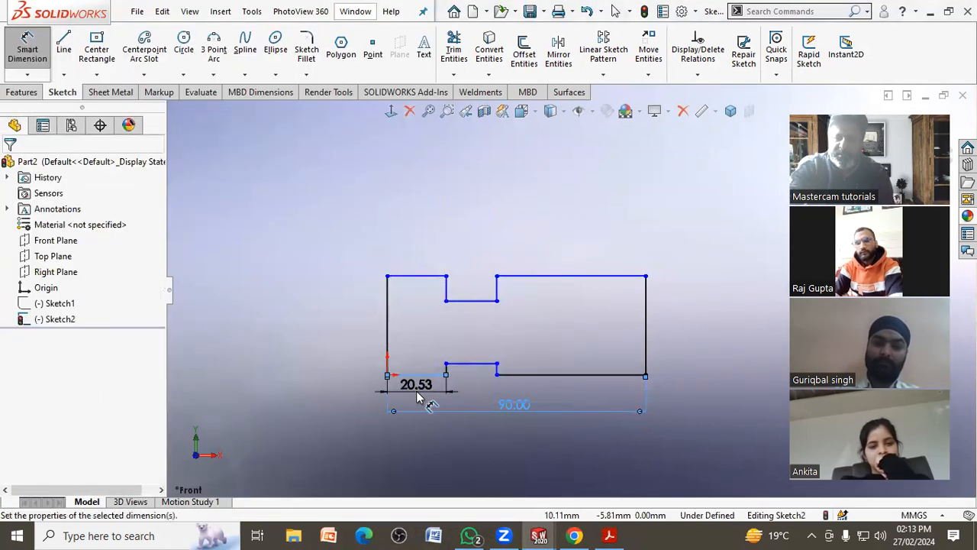
click(421, 399)
text(12)
key(Return)
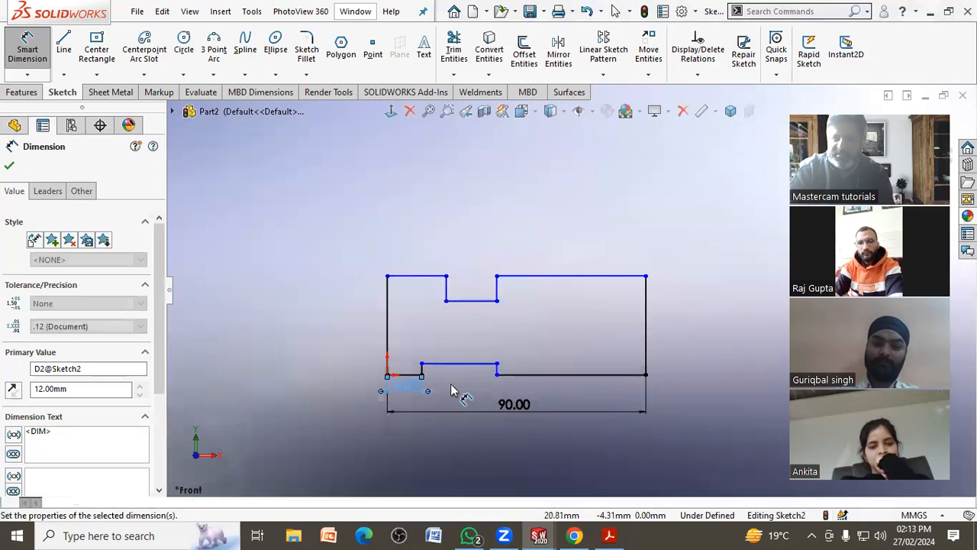
Step: Dimension the width of the lower notch as 18 mm
click(467, 368)
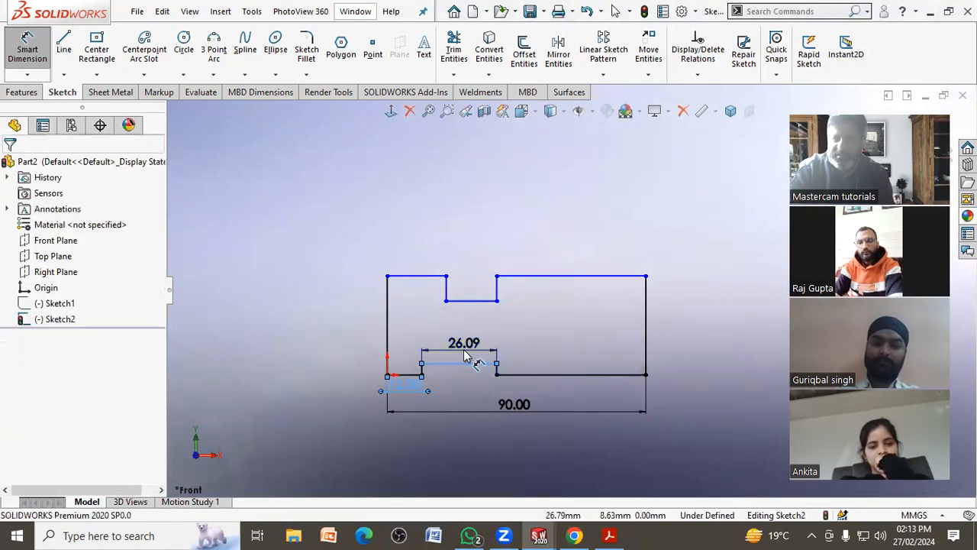
click(464, 349)
text(18)
key(Return)
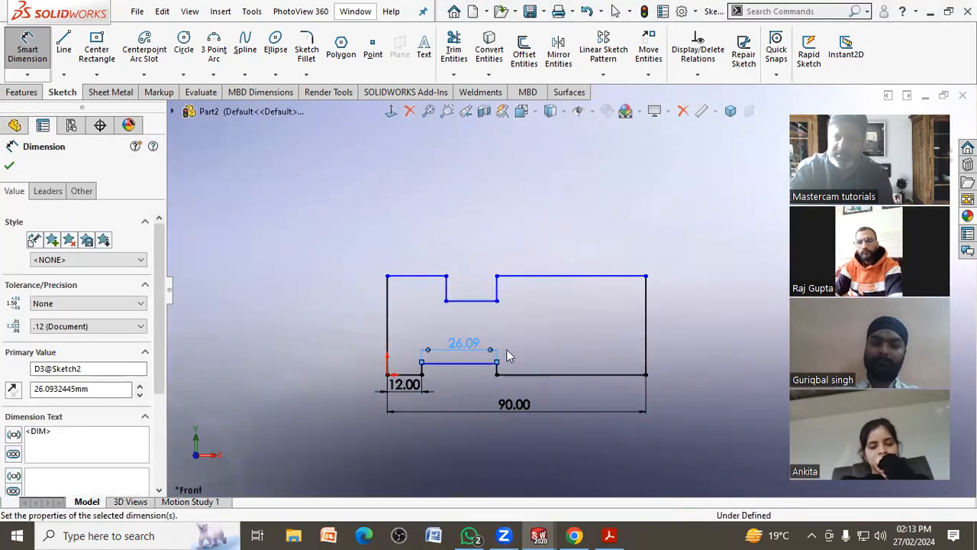
Step: Dimension the depth of the lower notch as 6 mm
click(477, 374)
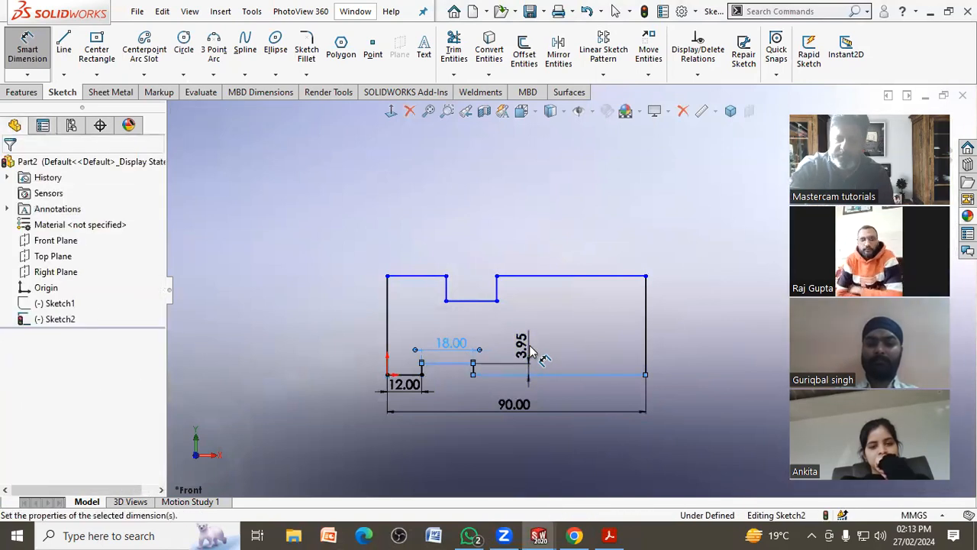
click(532, 352)
click(669, 329)
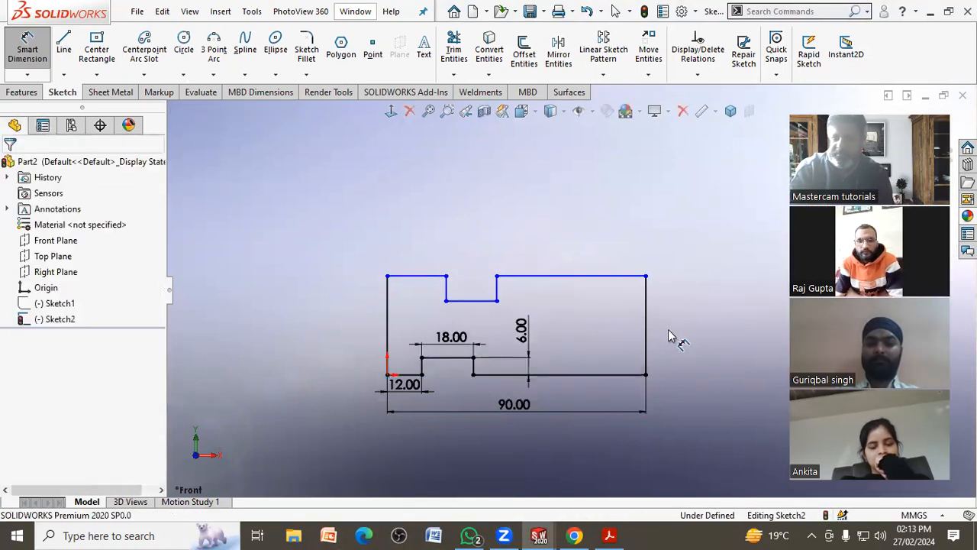
Step: Dimension the height of the profile's right vertical side as 36 mm and finish dimensioning
click(665, 338)
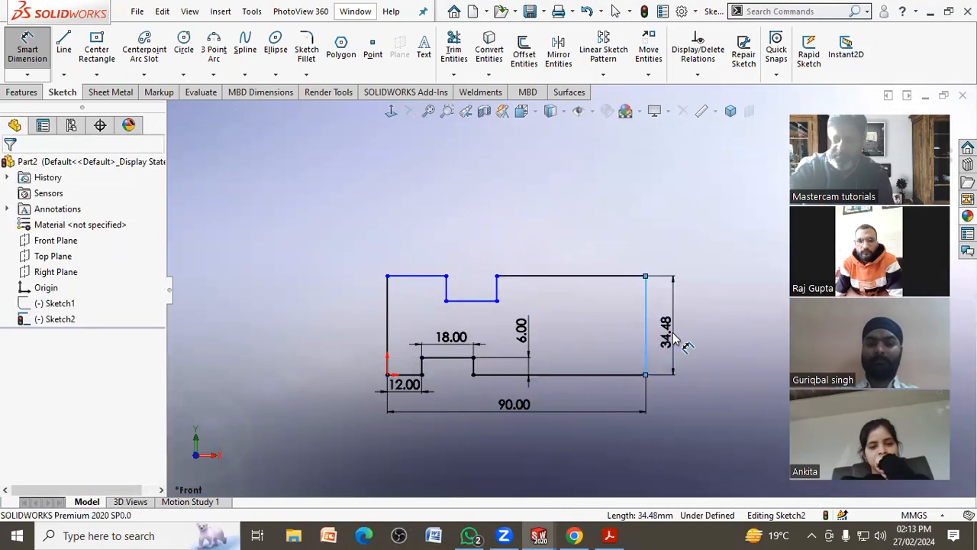
click(668, 336)
text(36)
key(Return)
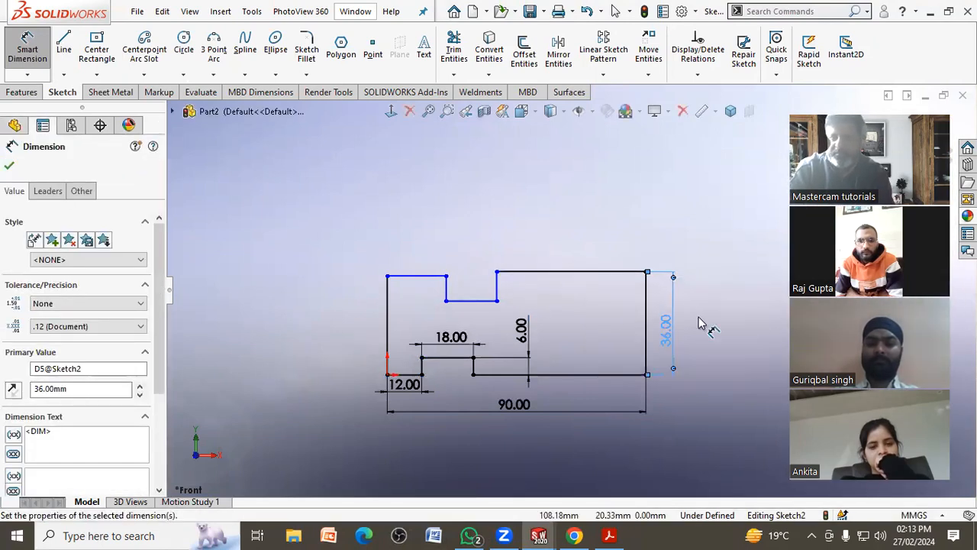
key(Escape)
key(Escape)
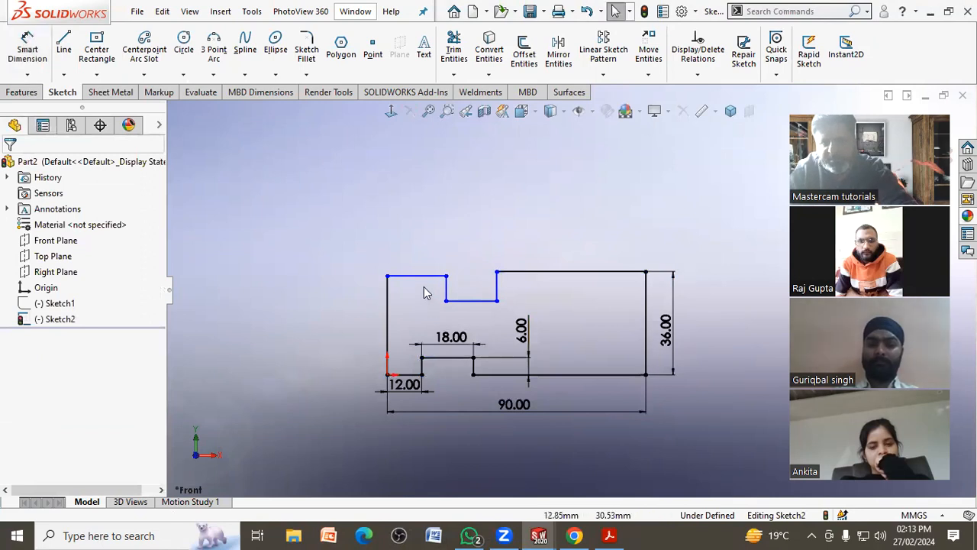
Step: Apply Equal relations between the upper-left and 12 mm lower-left edge segments, and between the horizontal edges of the upper and lower notches
click(417, 276)
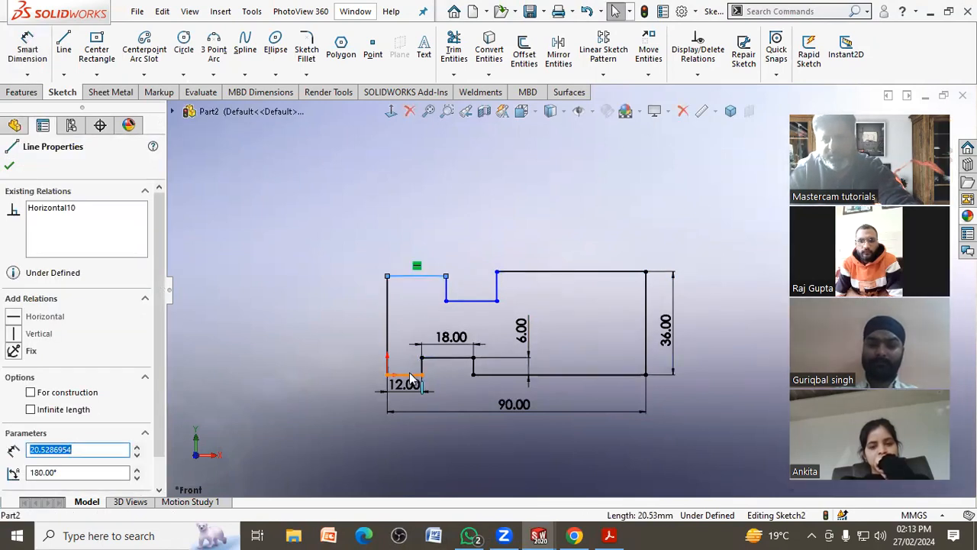
ctrl+click(410, 374)
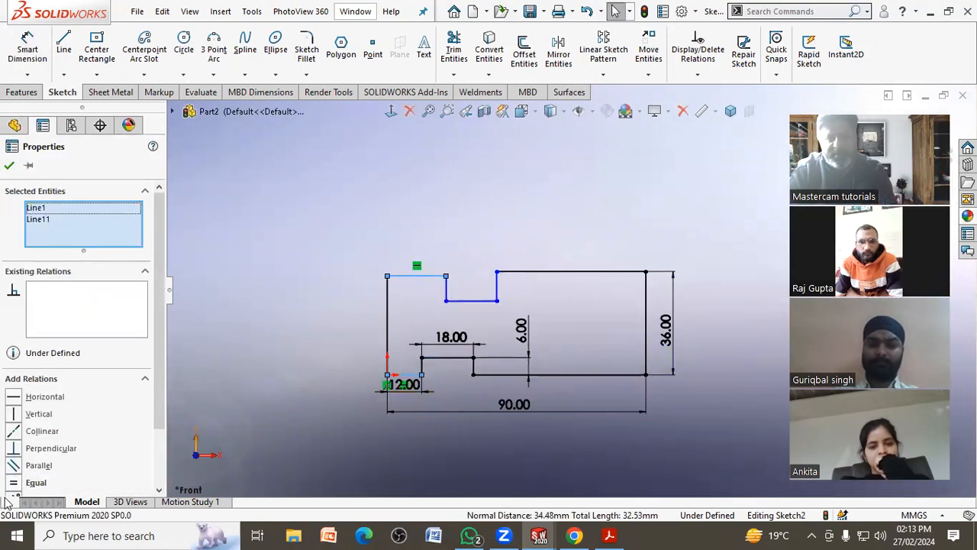
click(16, 483)
click(256, 316)
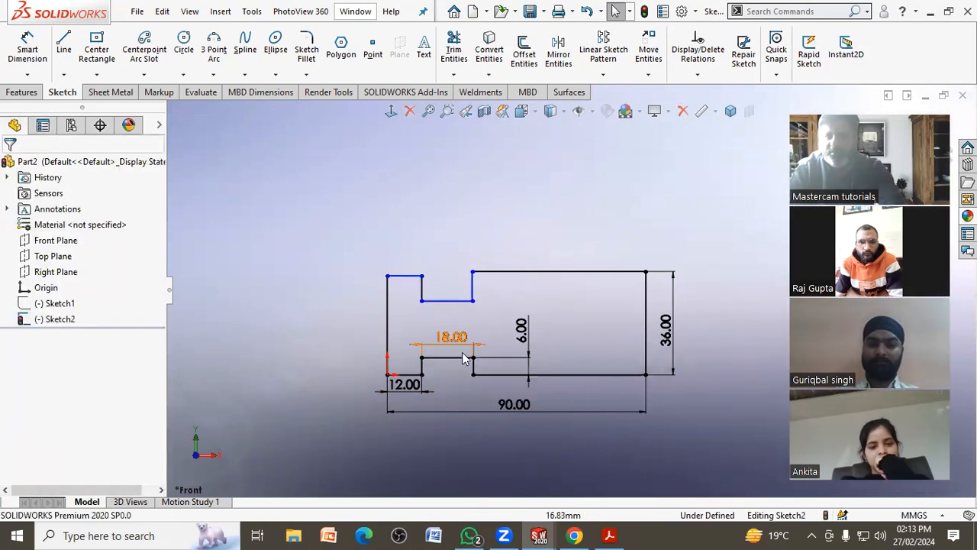
click(436, 300)
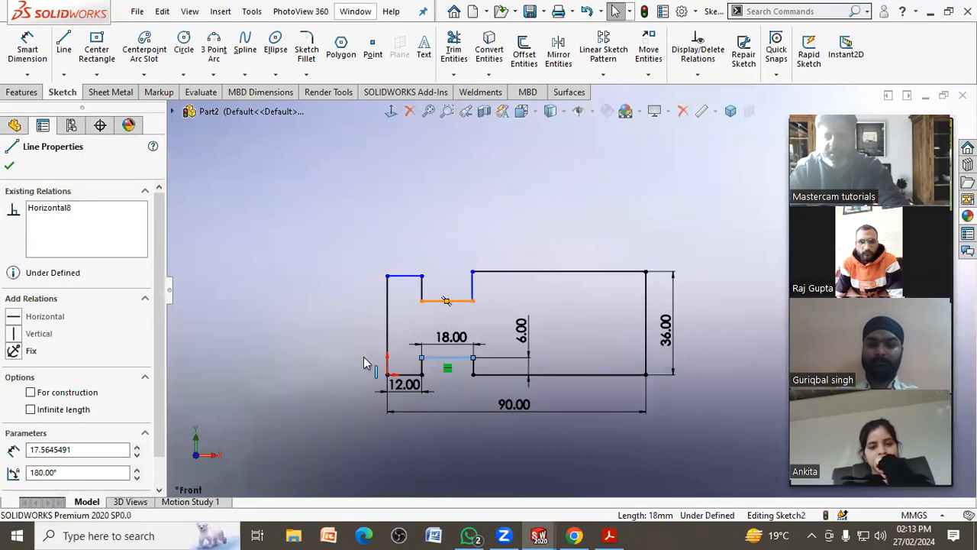
ctrl+click(425, 357)
click(17, 483)
click(233, 405)
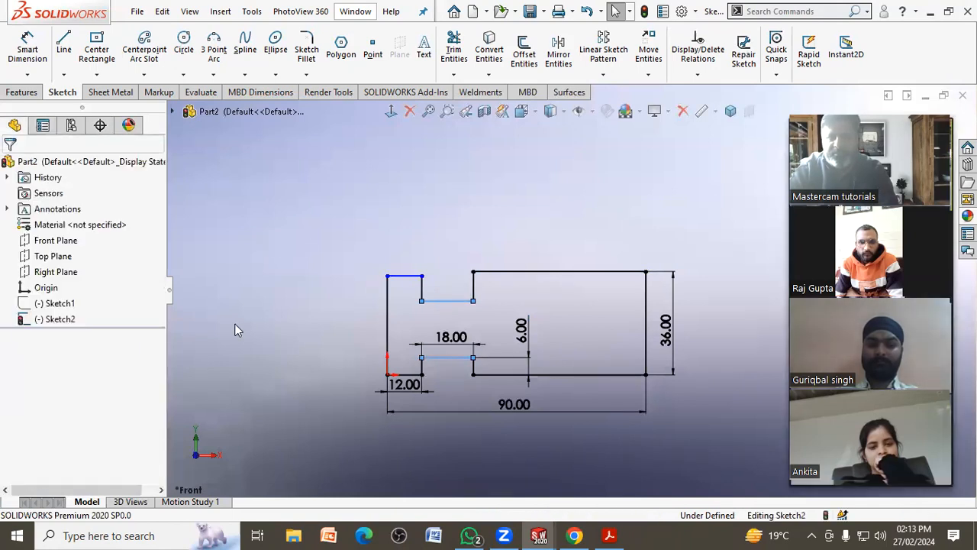
Step: Make both vertical sides of the upper notch equal in length to the lower notch's right vertical side
click(473, 286)
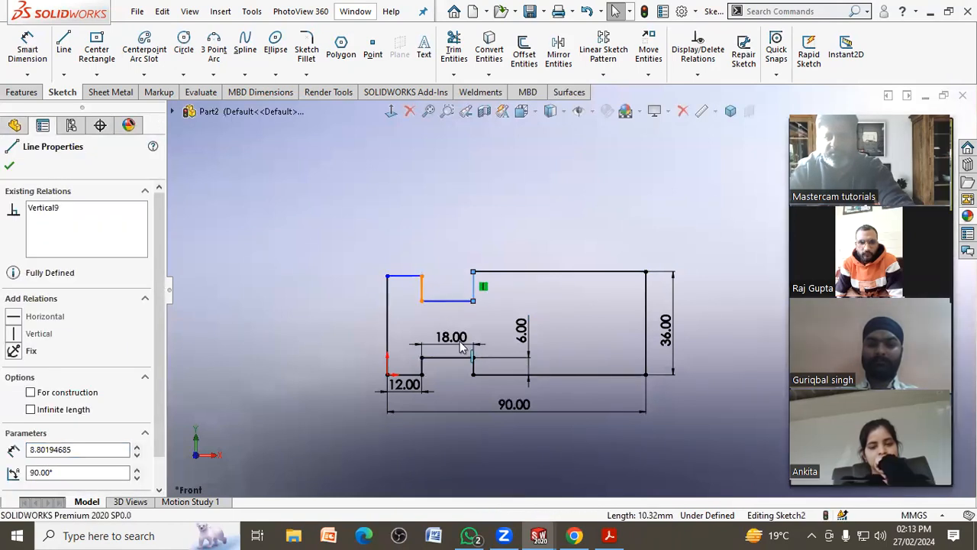
ctrl+click(473, 365)
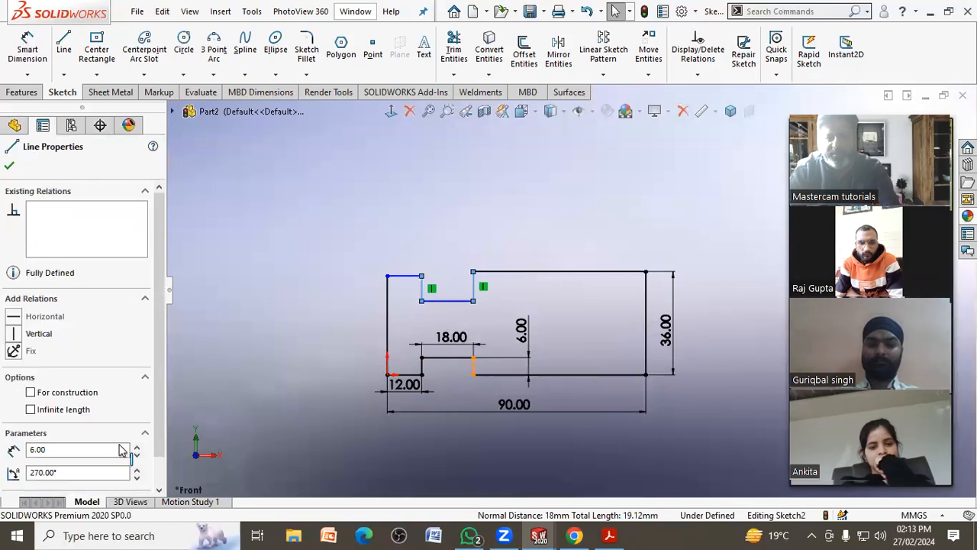
click(16, 466)
click(268, 316)
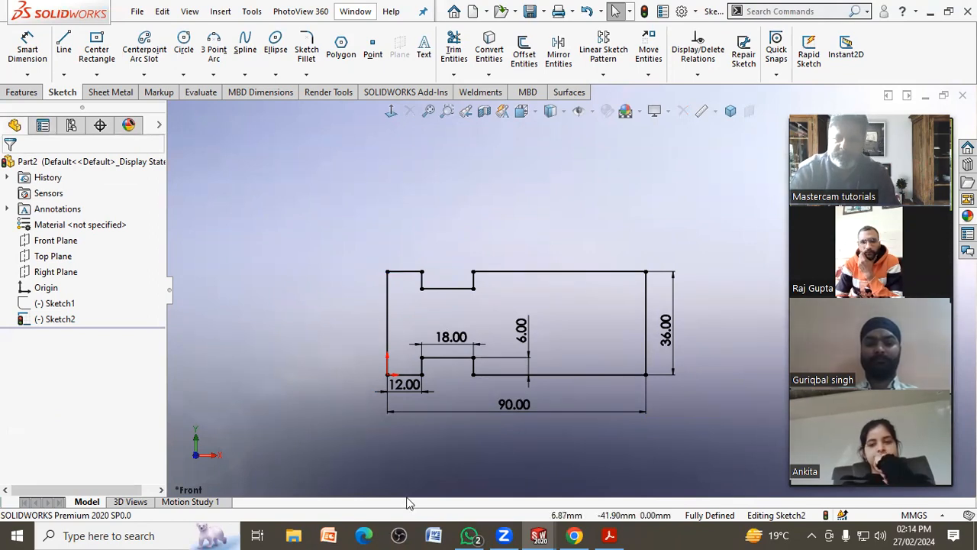
Step: Check the block's width in the PDF drawing and set up a Mid Plane boss extrusion of the profile with a 60 mm depth
click(609, 535)
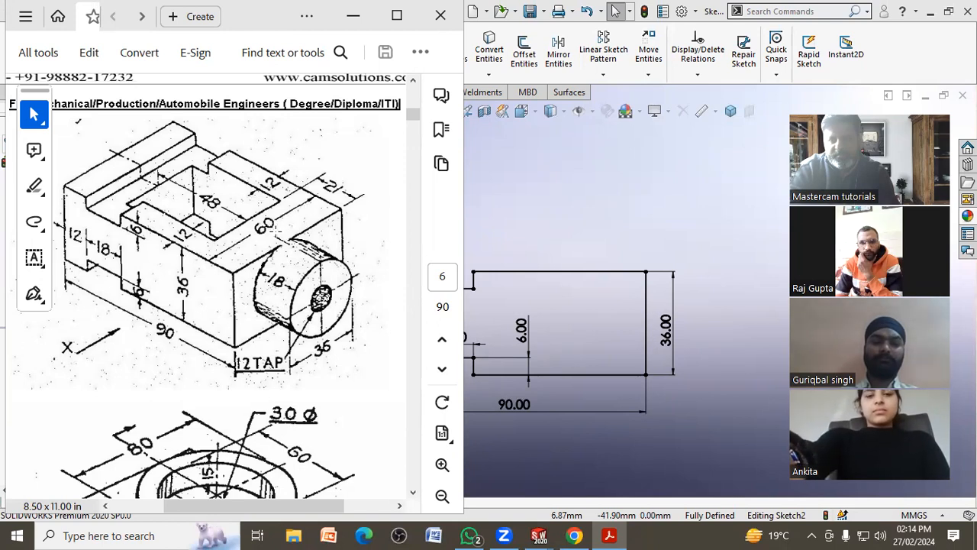
click(602, 185)
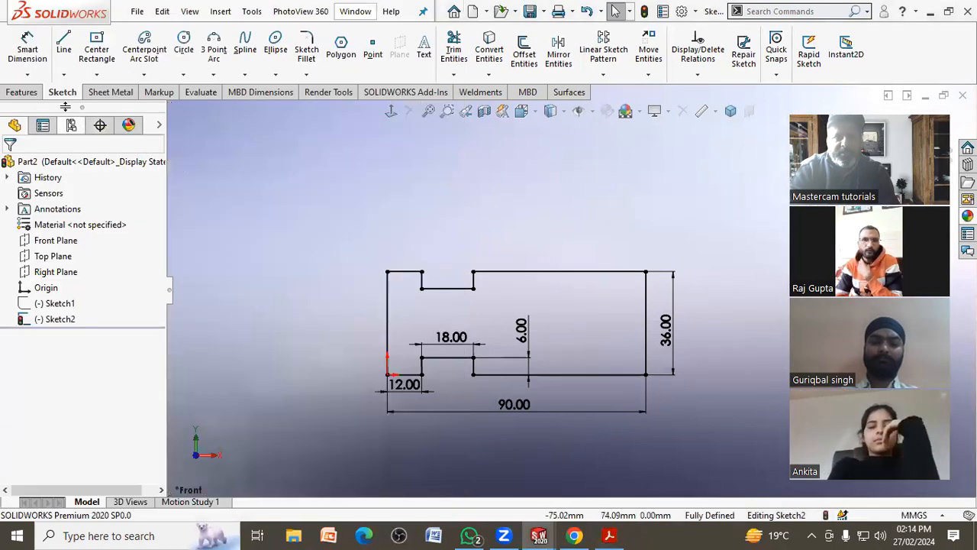
click(21, 92)
click(26, 55)
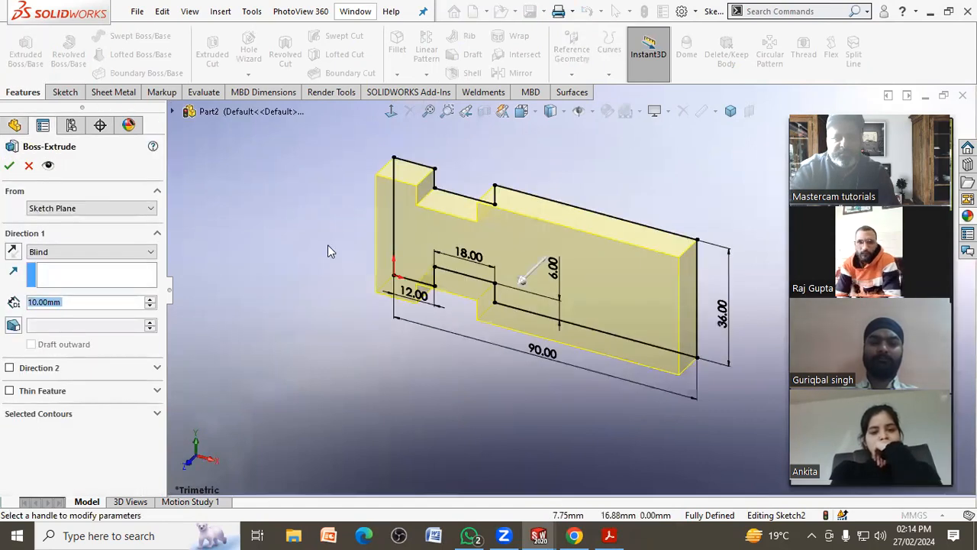
click(89, 252)
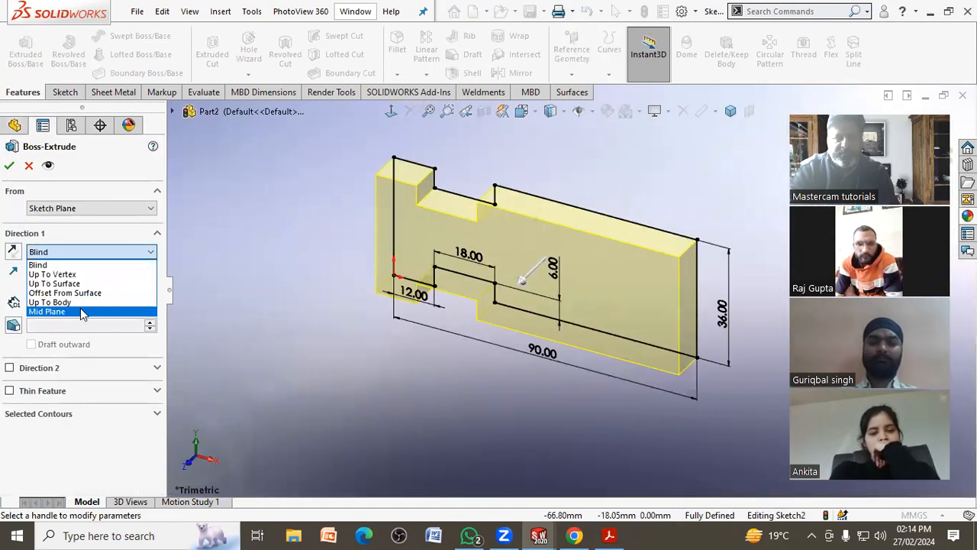
click(80, 309)
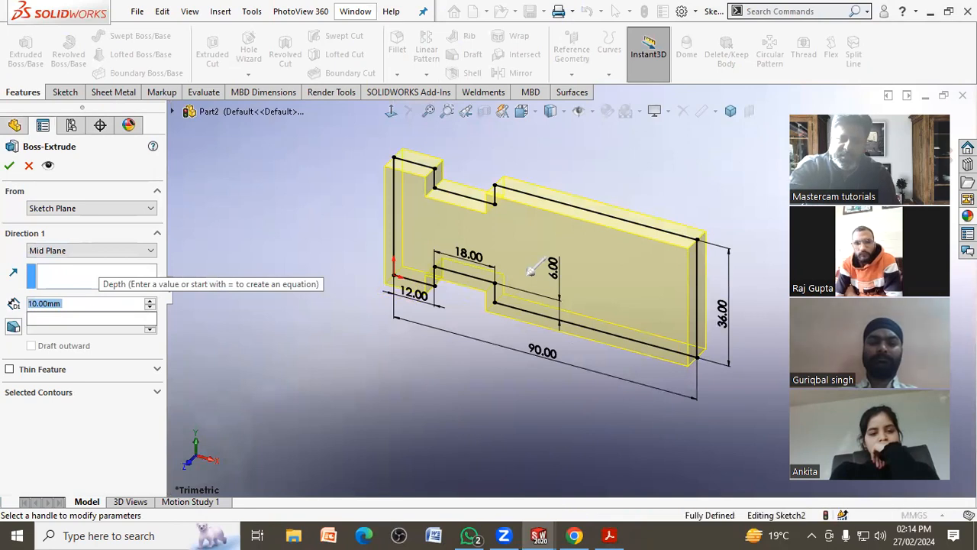
text(60)
key(Return)
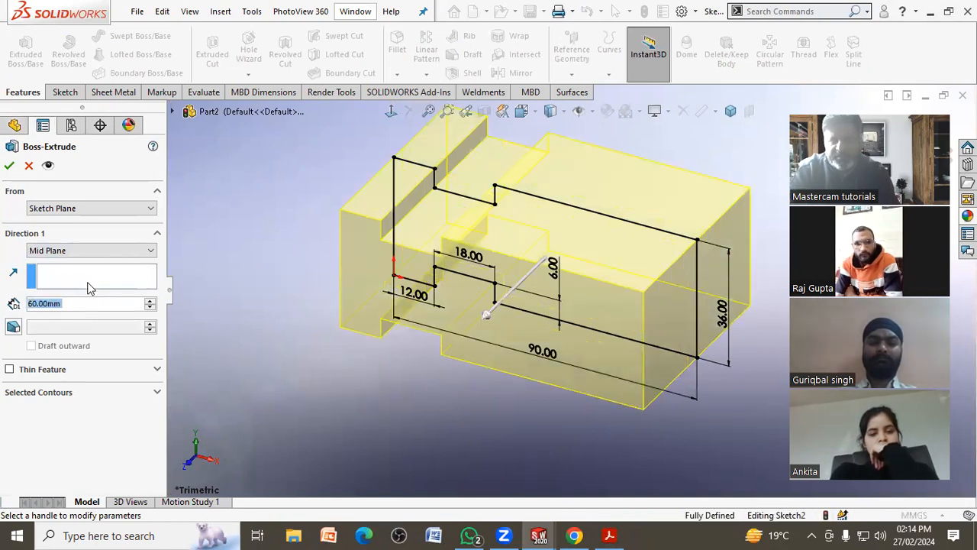
Step: Preview the 60 mm boss extrusion as Blind in both directions and compare it with the Mid Plane result
click(94, 256)
click(91, 263)
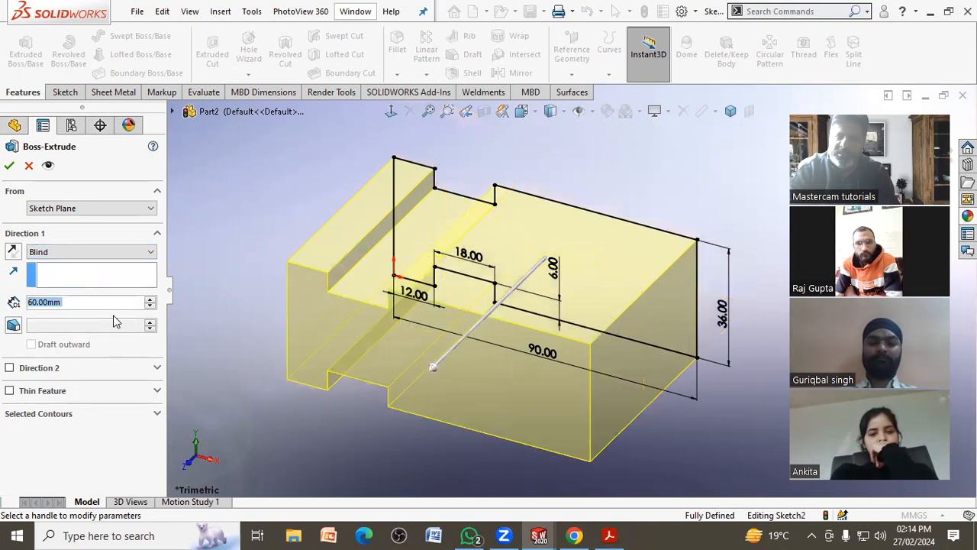
click(11, 253)
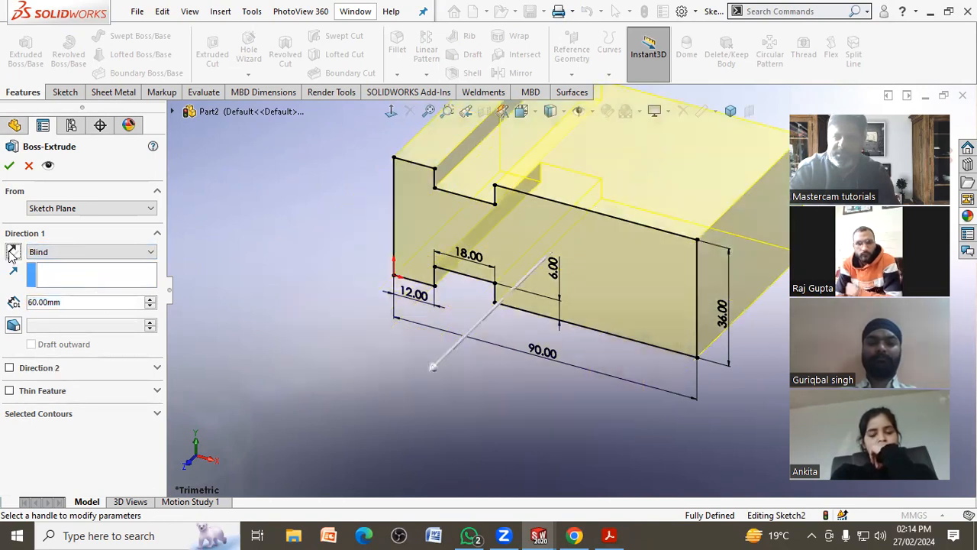
click(11, 253)
click(84, 252)
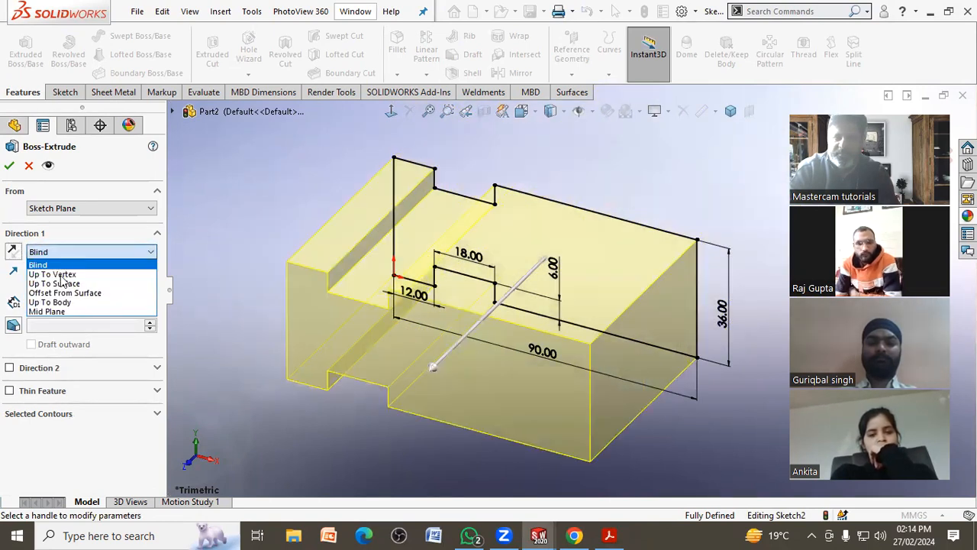
click(67, 317)
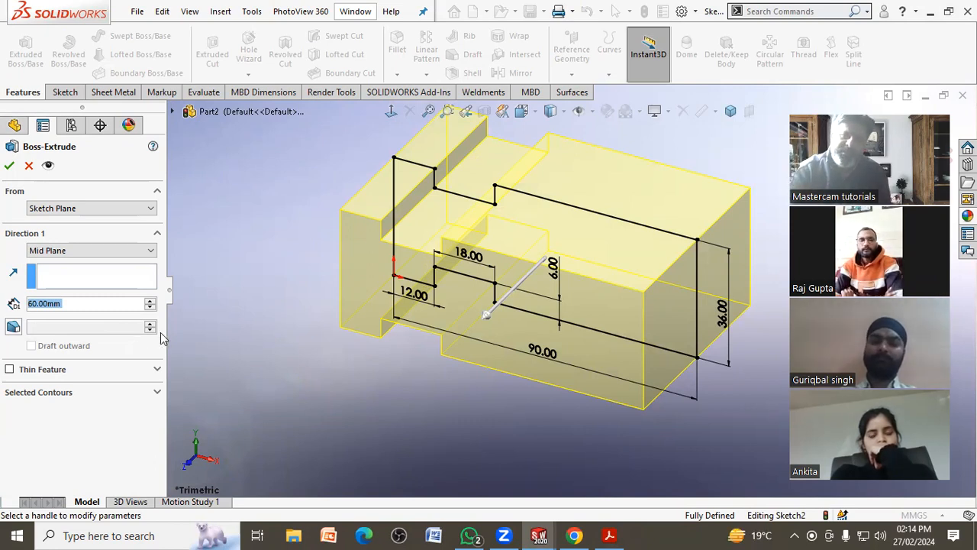
scroll(363, 328, up, 4)
scroll(637, 263, down, 5)
middle_drag(609, 285, 585, 287)
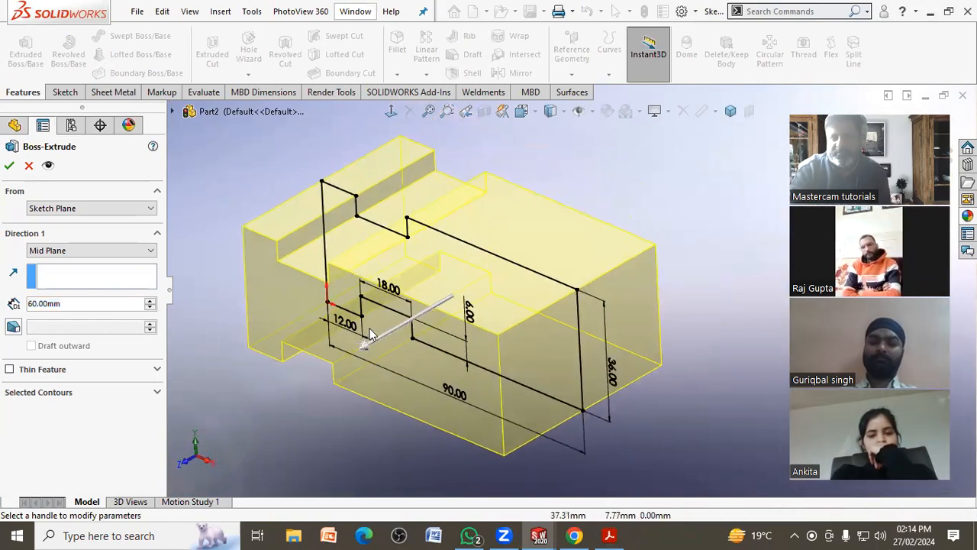
click(50, 252)
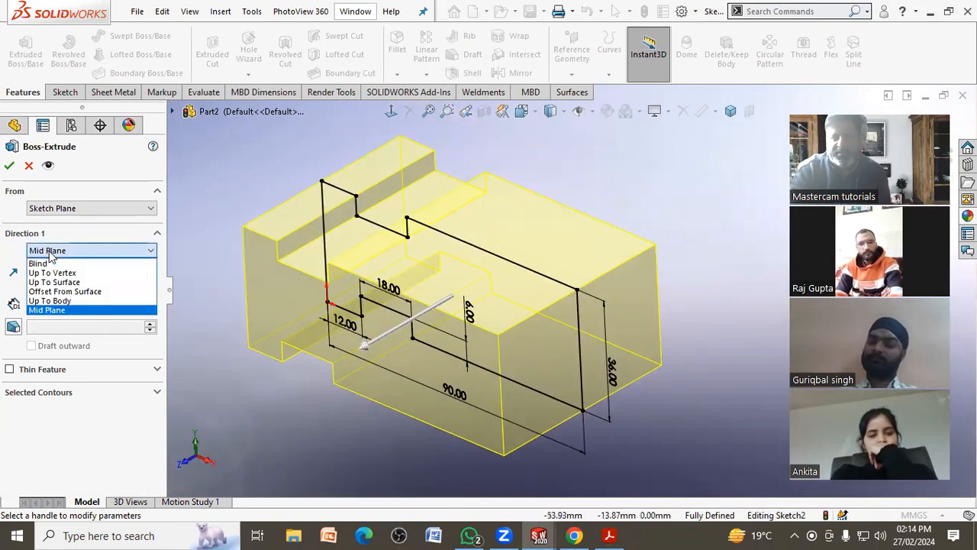
click(50, 263)
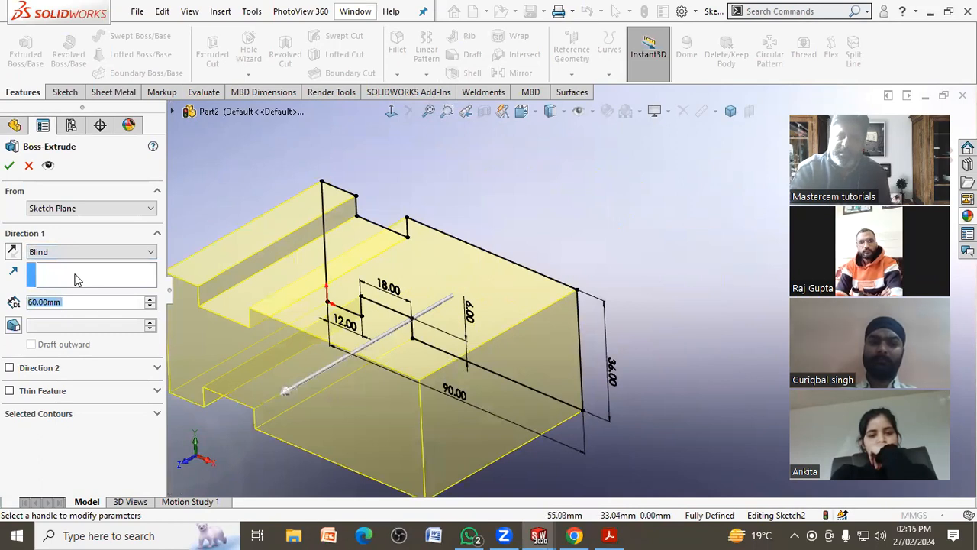
click(13, 252)
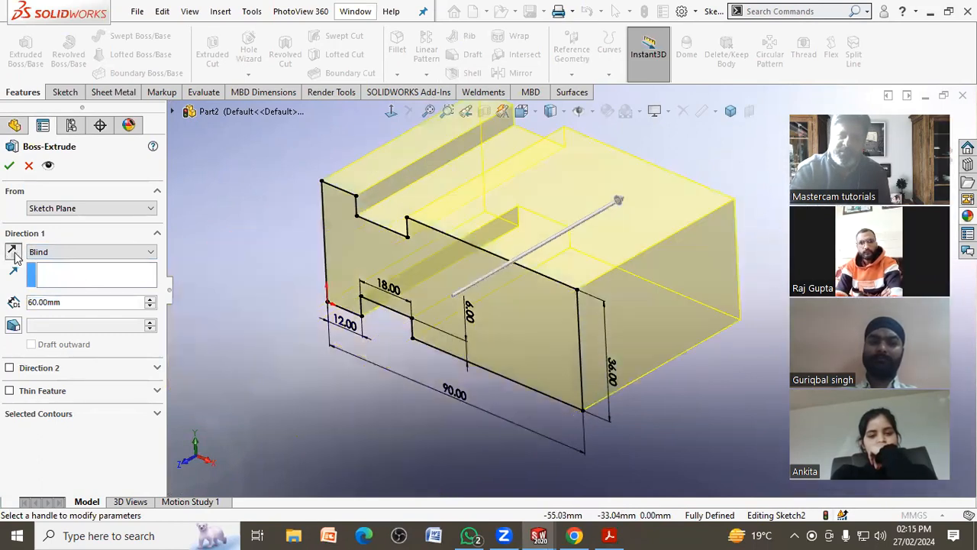
Step: Set the boss extrusion's end condition to Mid Plane and create the 60 mm deep block
click(78, 255)
click(73, 312)
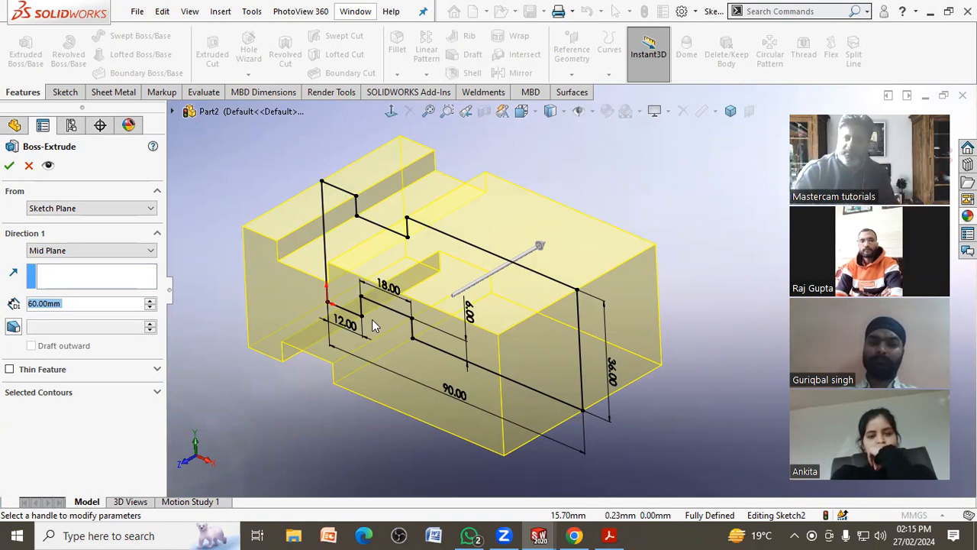
click(10, 164)
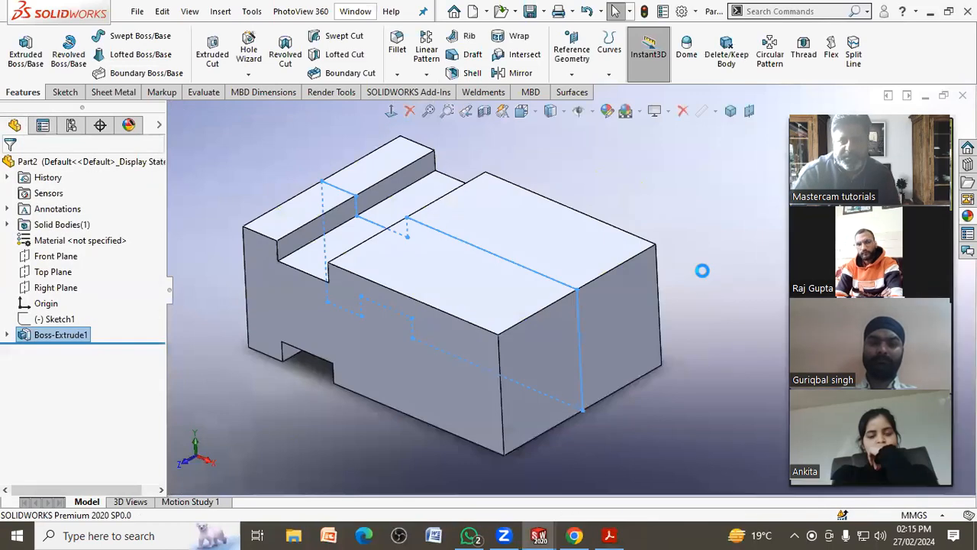
Step: Review the pocket dimensions in the PDF drawing and start an Extruded Cut sketch on the block's large top face
click(620, 531)
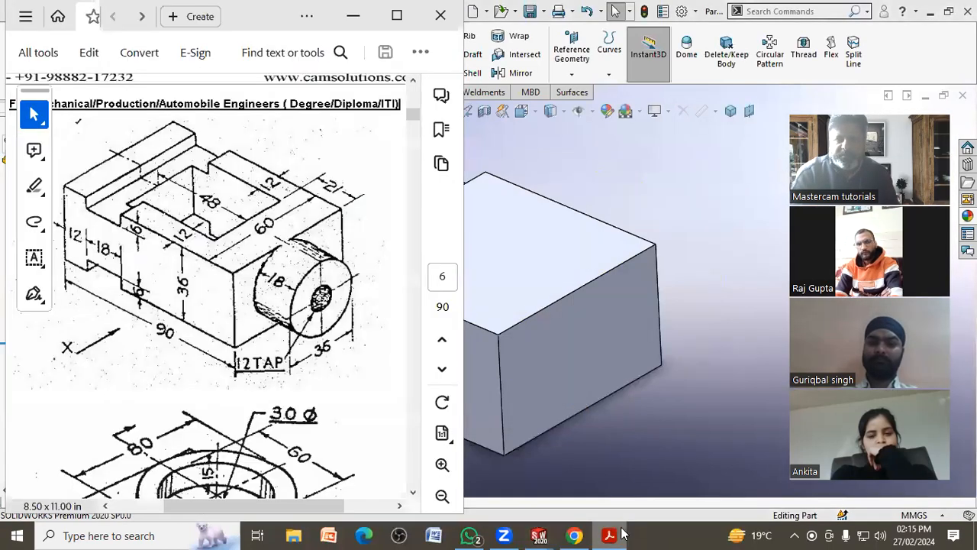
click(620, 533)
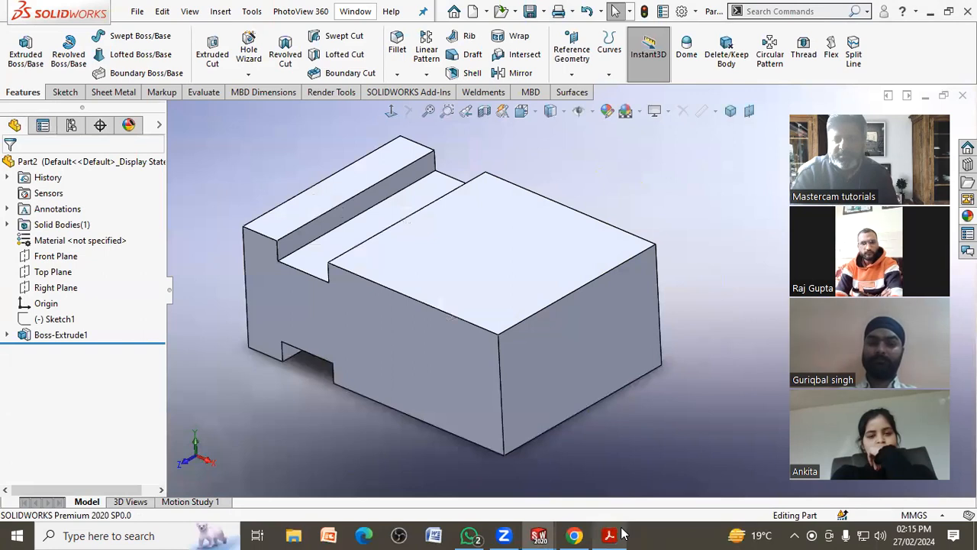
click(623, 533)
click(623, 534)
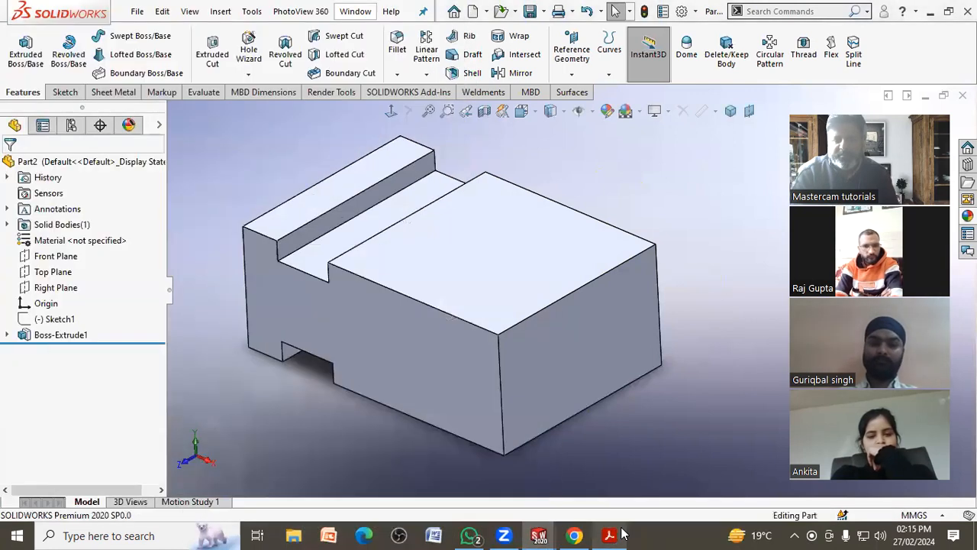
click(623, 534)
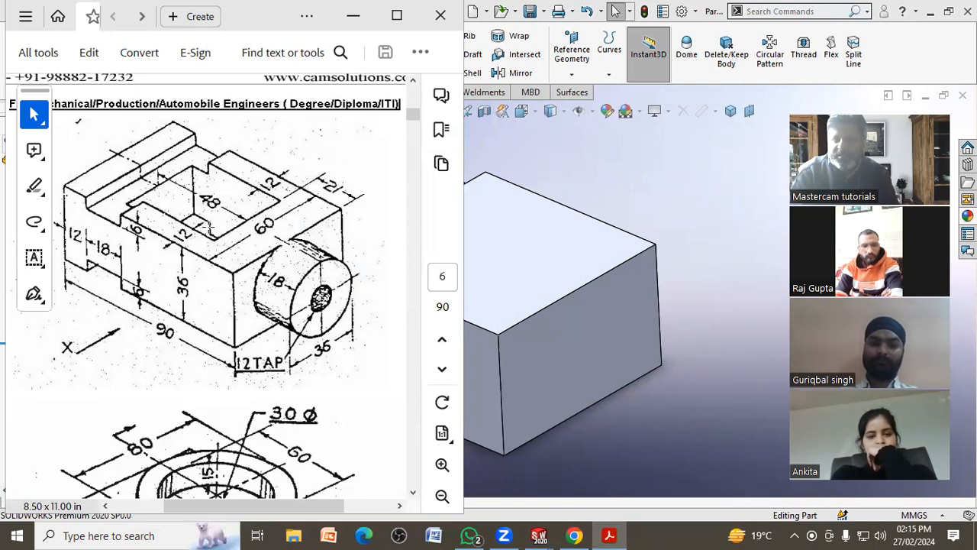
click(585, 168)
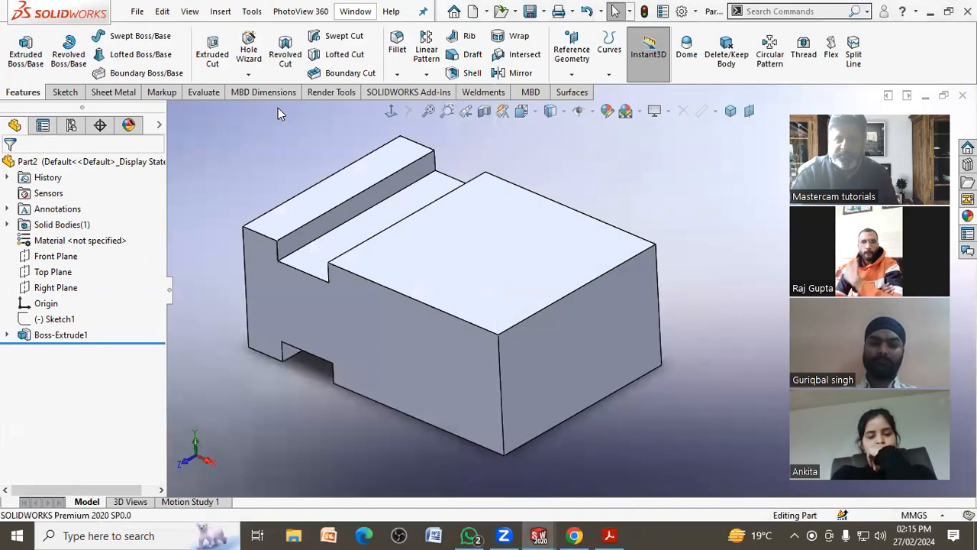
click(211, 62)
click(424, 245)
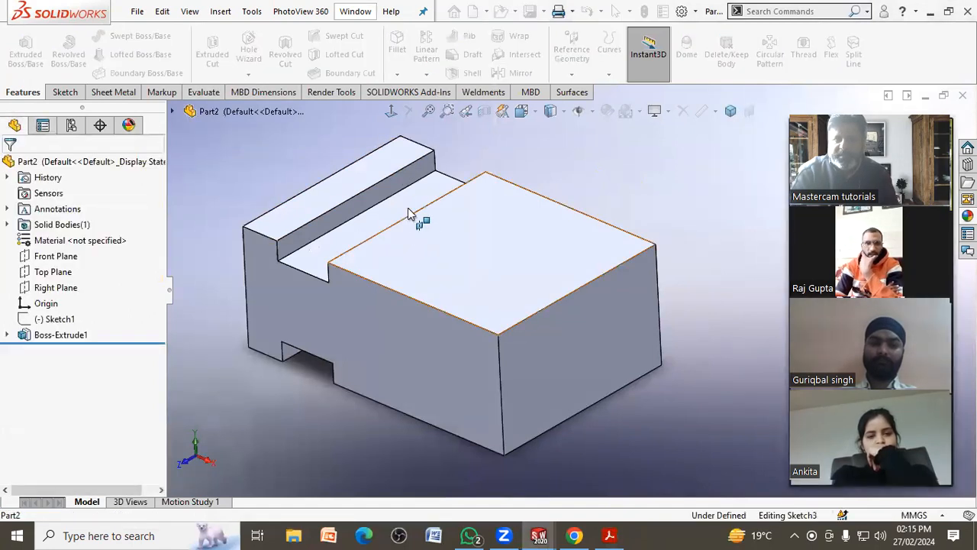
Step: Sketch a corner rectangle about 57 mm long across the block's top face, viewed normal to the sketch plane
click(391, 111)
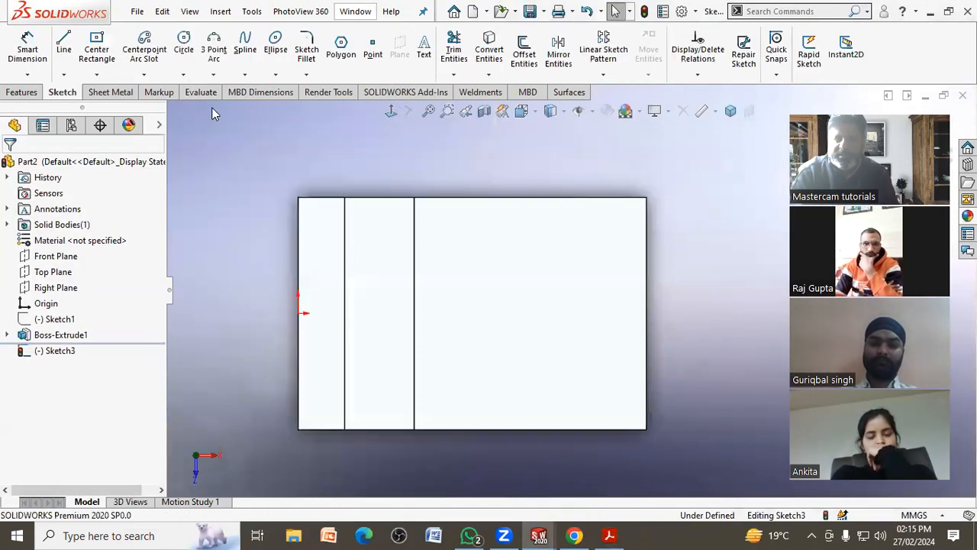
click(97, 75)
click(115, 90)
click(597, 246)
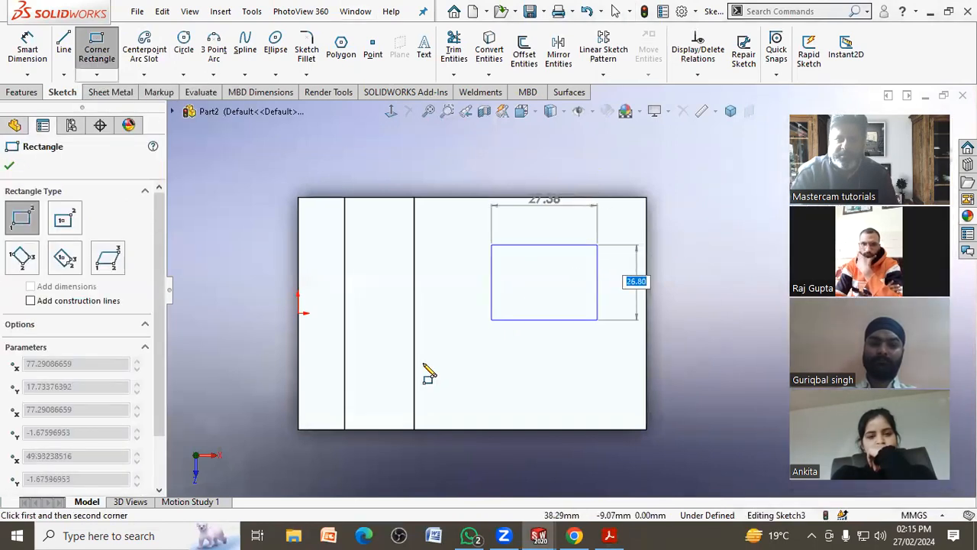
click(377, 384)
right_click(273, 217)
click(308, 284)
Step: Check the pocket position in the PDF drawing and dimension the rectangle's short side 21 mm from the block's nearest end edge
click(609, 536)
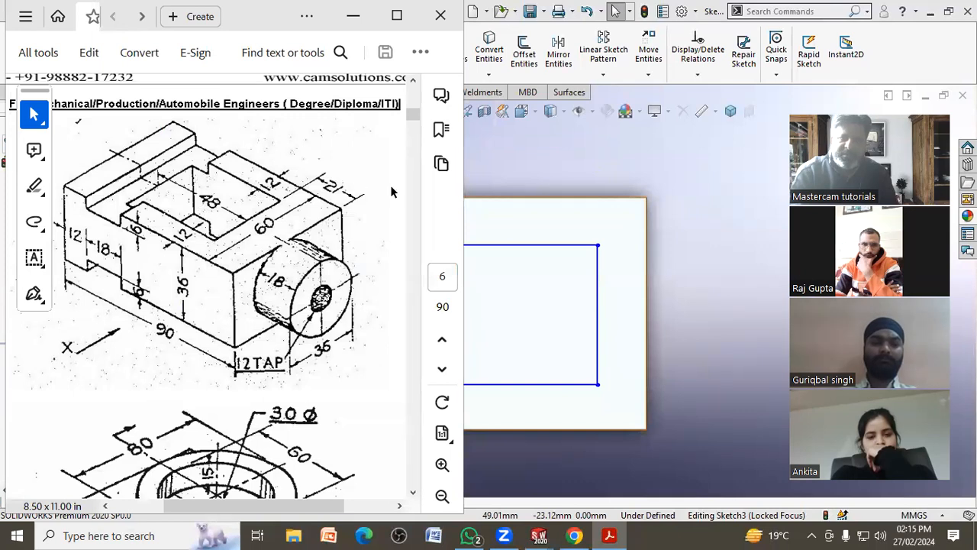
click(528, 172)
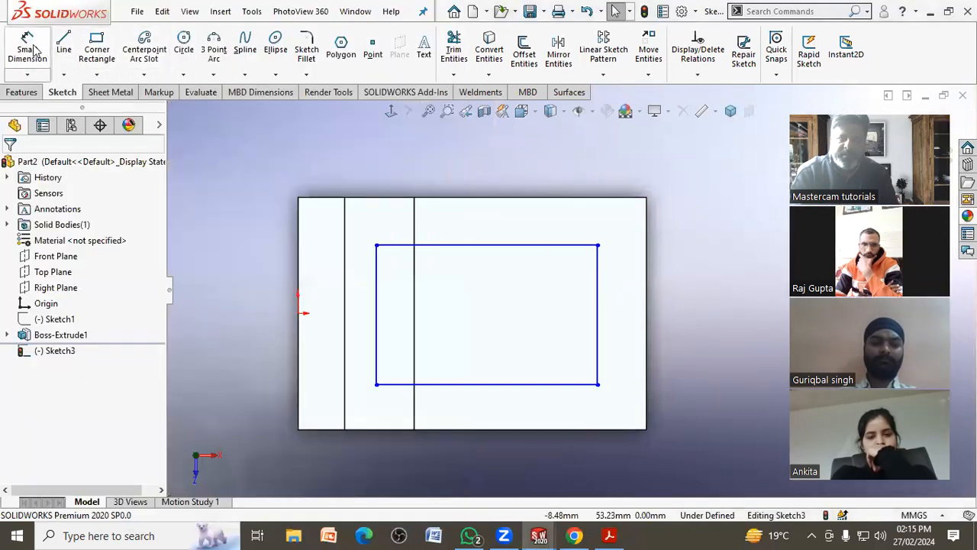
click(34, 50)
click(599, 277)
click(647, 284)
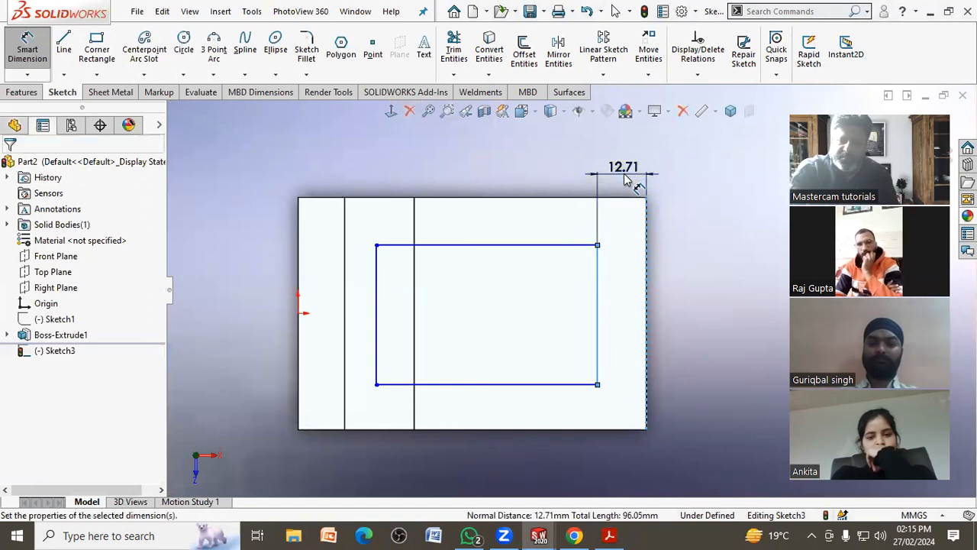
click(624, 179)
text(21)
key(Return)
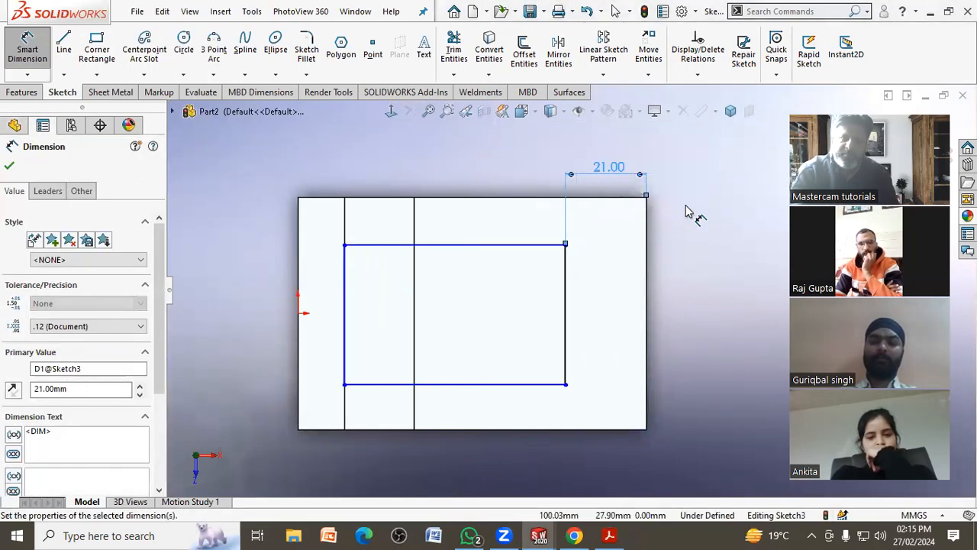
click(686, 212)
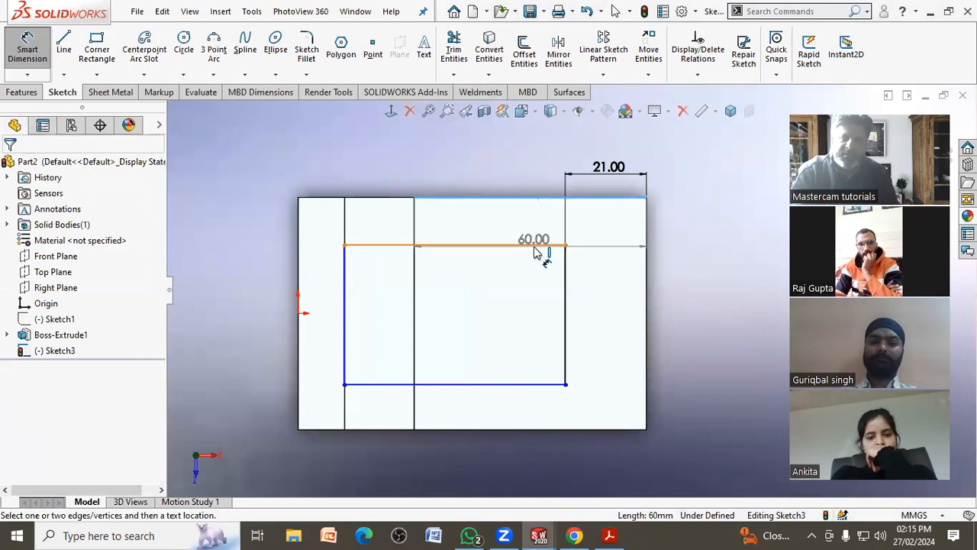
Step: Dimension the rectangle's upper long side 12 mm from the block's parallel edge
click(589, 245)
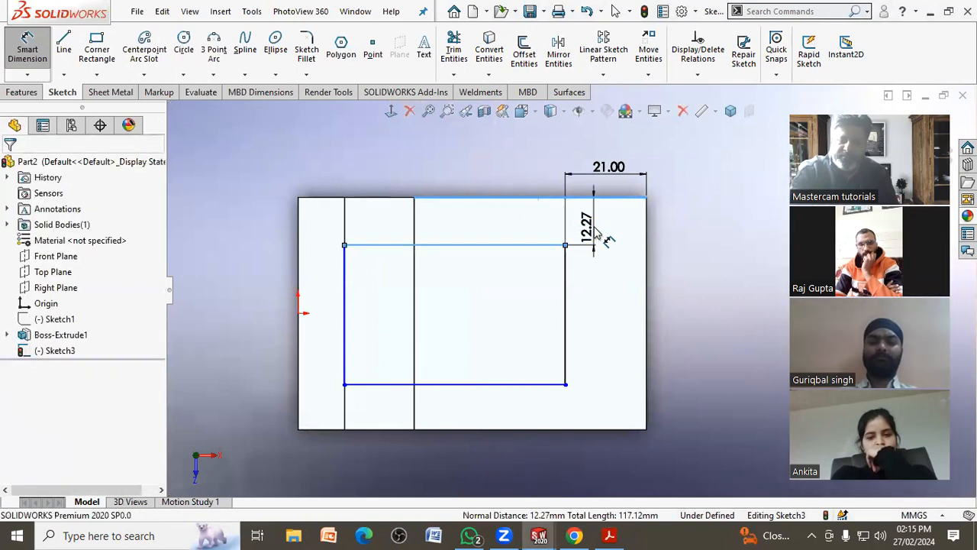
click(596, 230)
text(12)
key(Return)
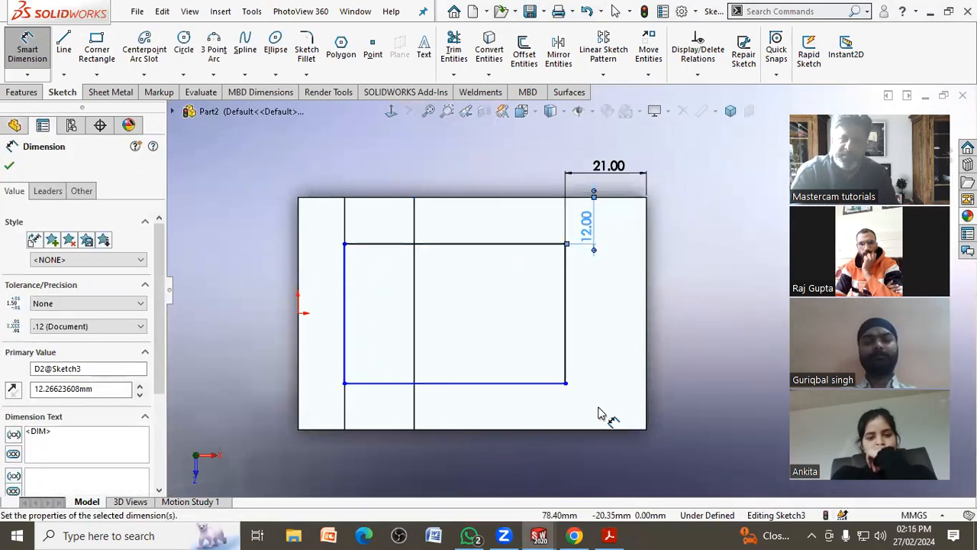
Step: Dimension the gap between the rectangle's lower long side and the block's parallel edge
click(563, 435)
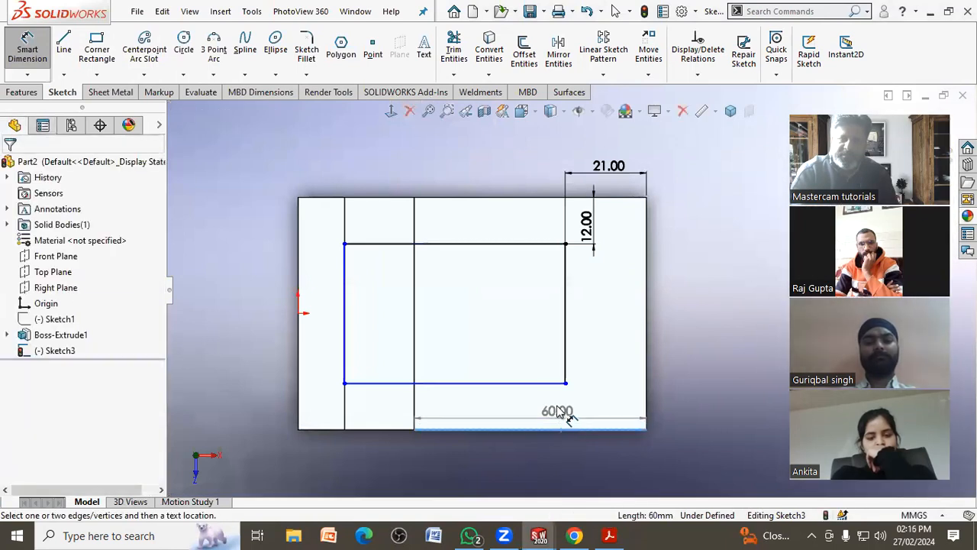
click(557, 383)
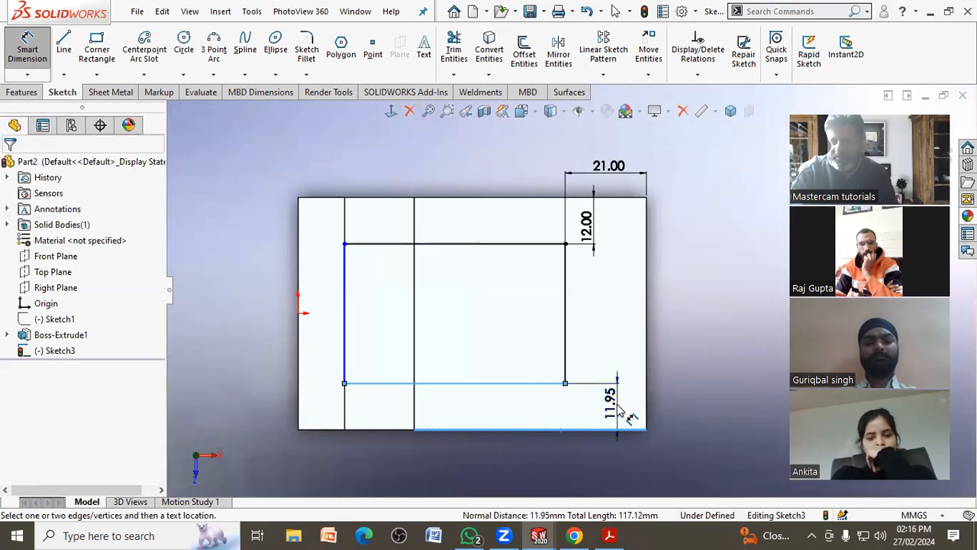
click(627, 376)
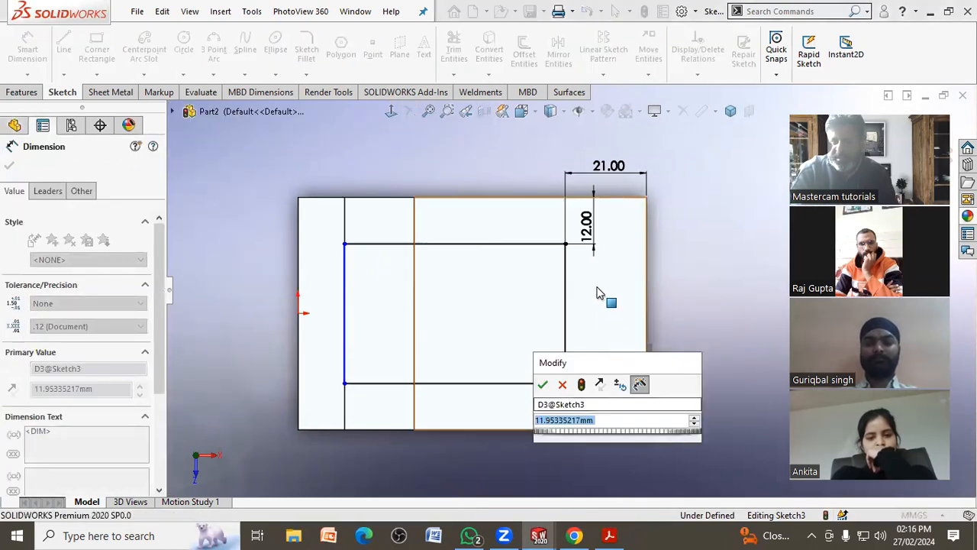
Step: Try giving the lower gap the value of the upper 12 mm dimension, and undo that change
click(591, 239)
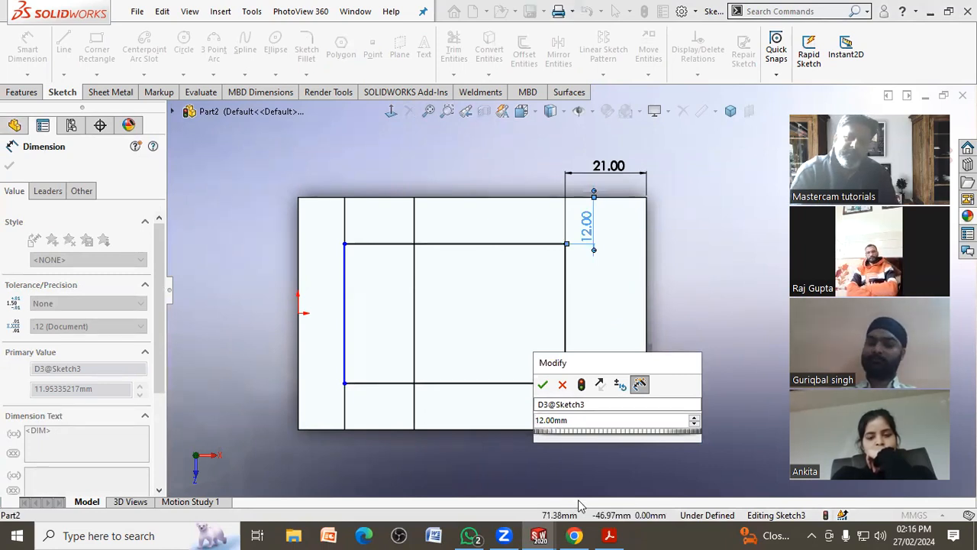
click(543, 384)
click(725, 370)
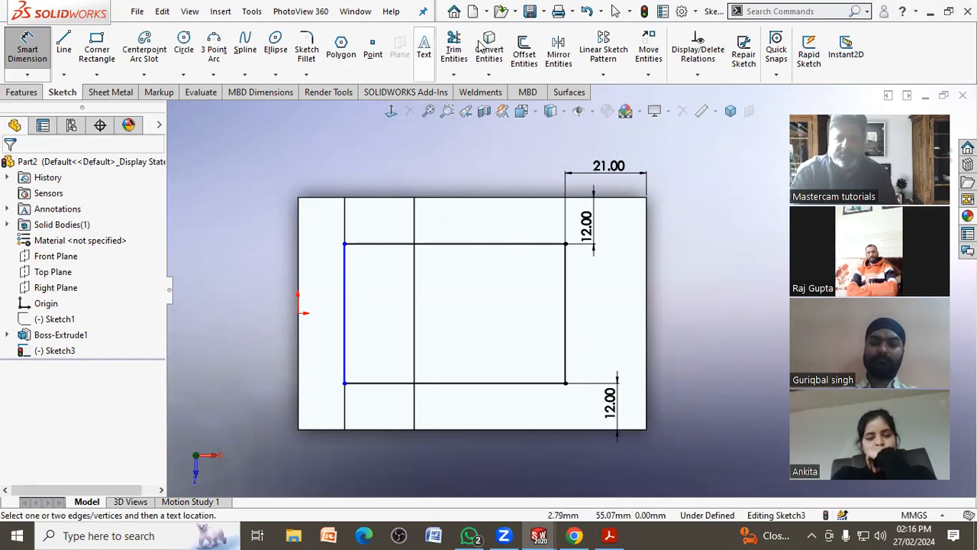
click(586, 10)
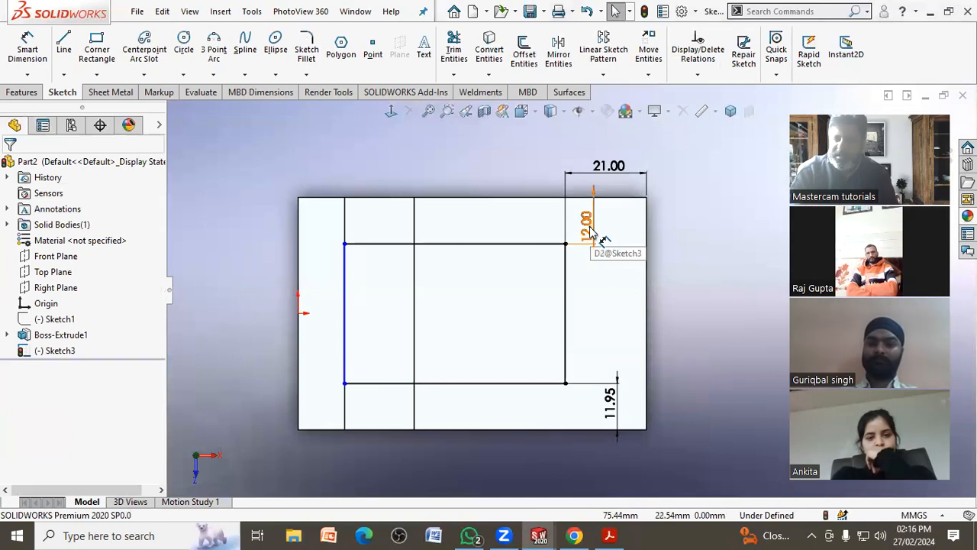
Step: Link the lower gap's dimension to the upper 12 mm dimension with the equation ="D2@Sketch3" and place it clear of the block
click(615, 427)
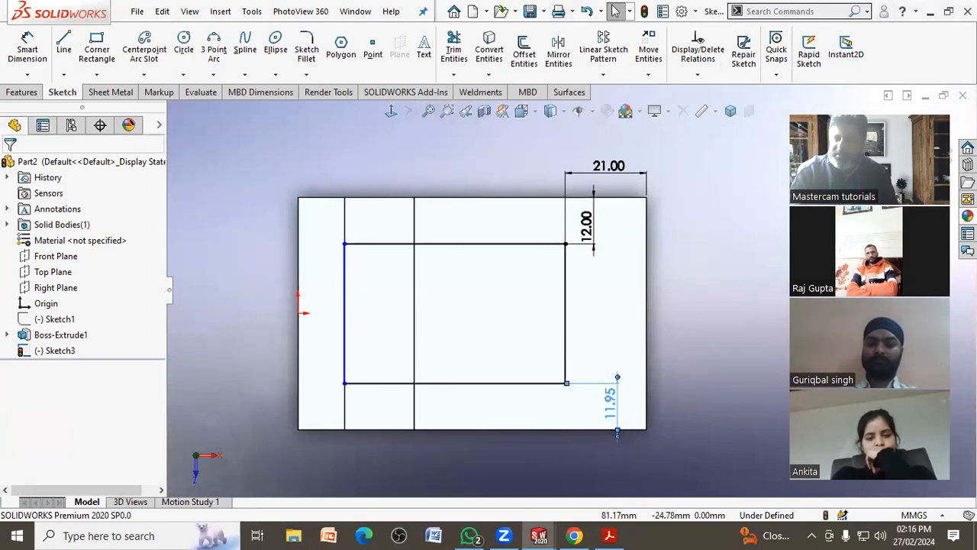
double_click(612, 407)
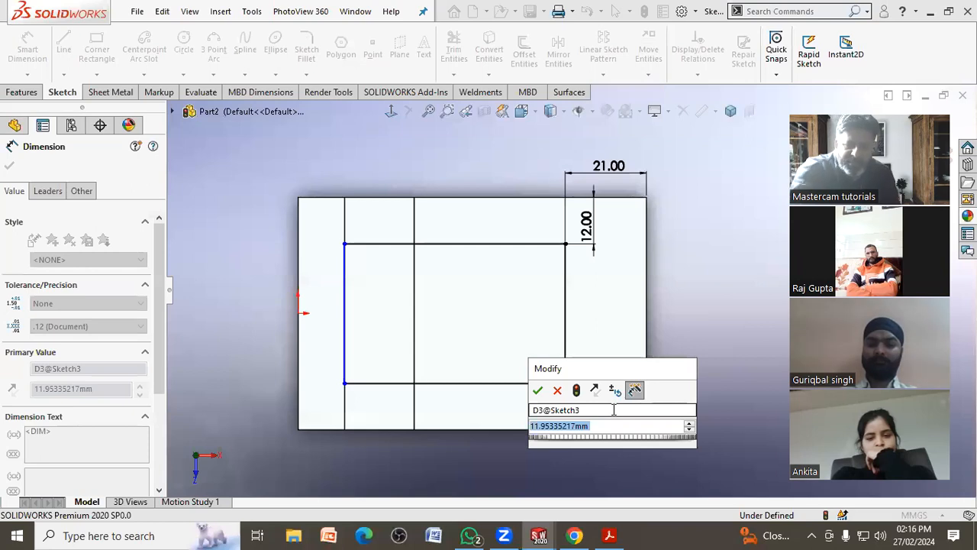
text(=)
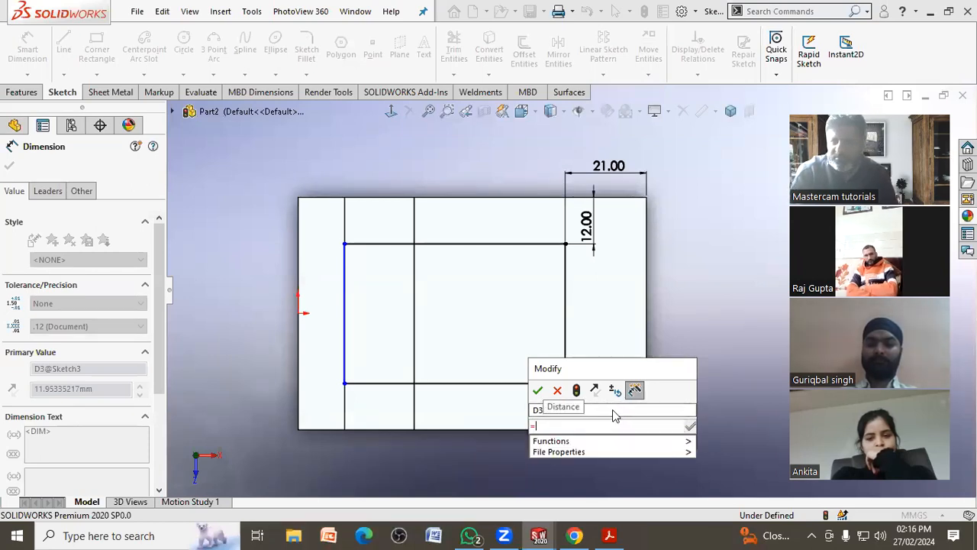
click(589, 239)
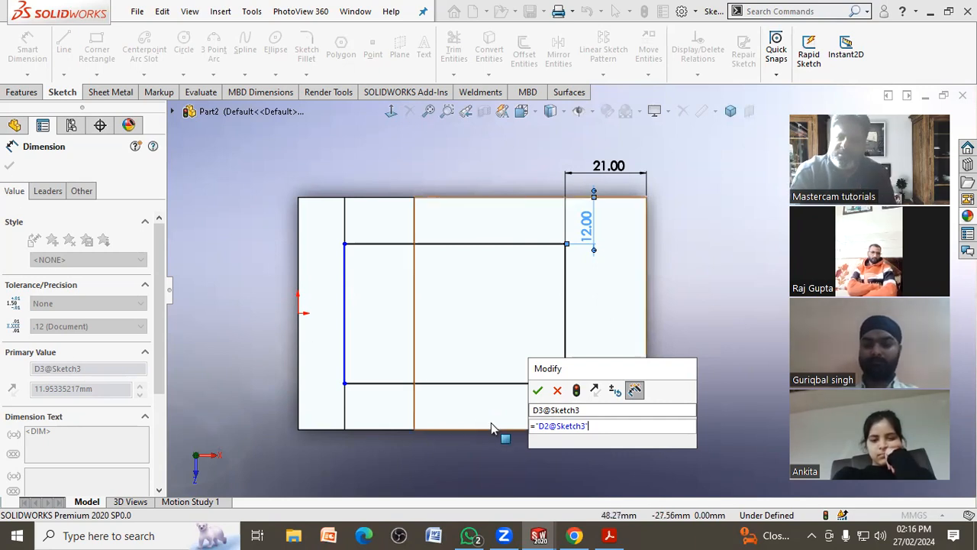
click(538, 390)
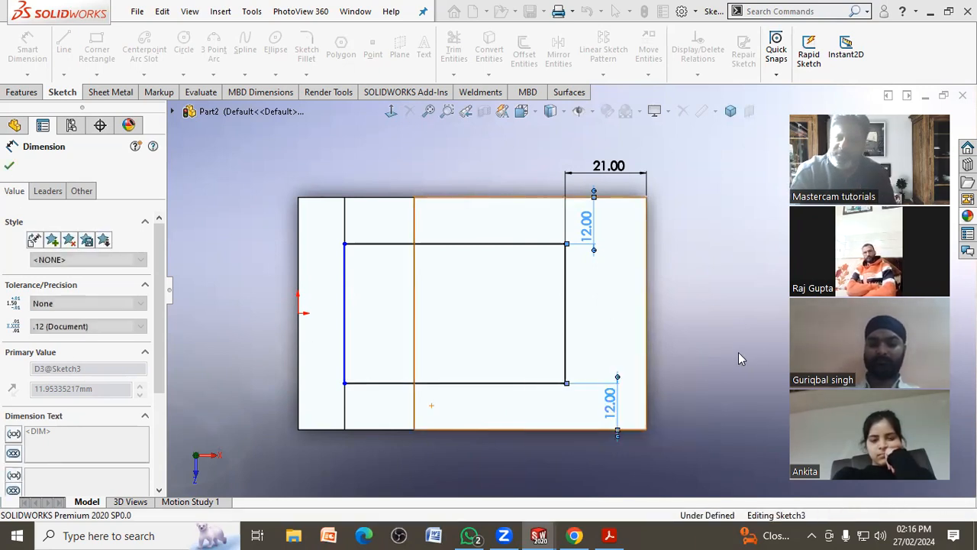
key(Escape)
mouse_move(620, 418)
mouse_down()
mouse_move(701, 412)
mouse_move(698, 354)
mouse_up()
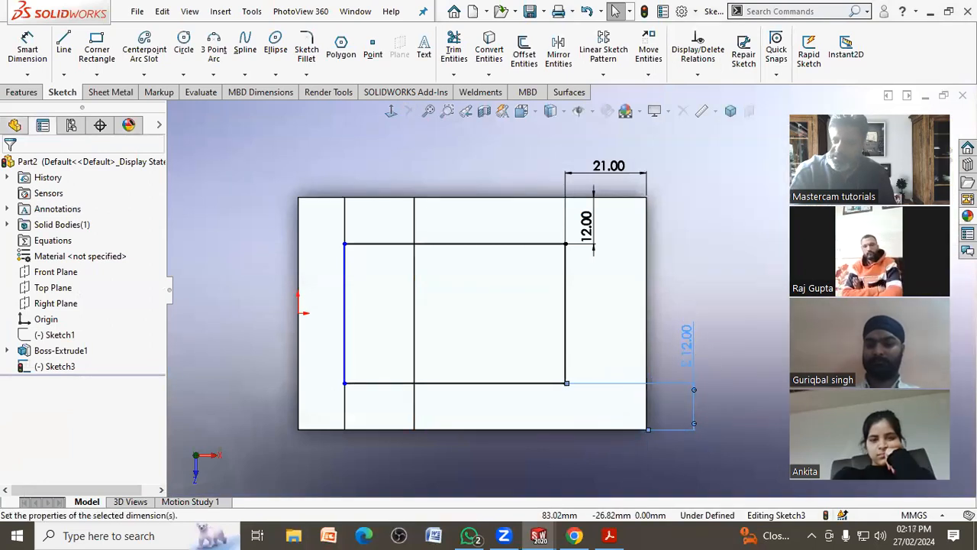
click(697, 369)
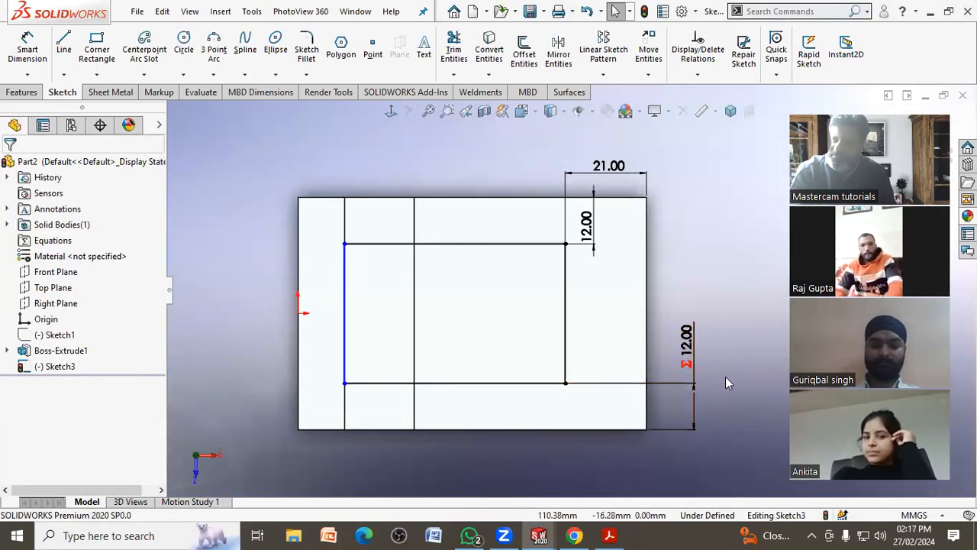
Step: Set the rectangle's upper offset to 13 mm to test the equation link with the lower offset
click(596, 243)
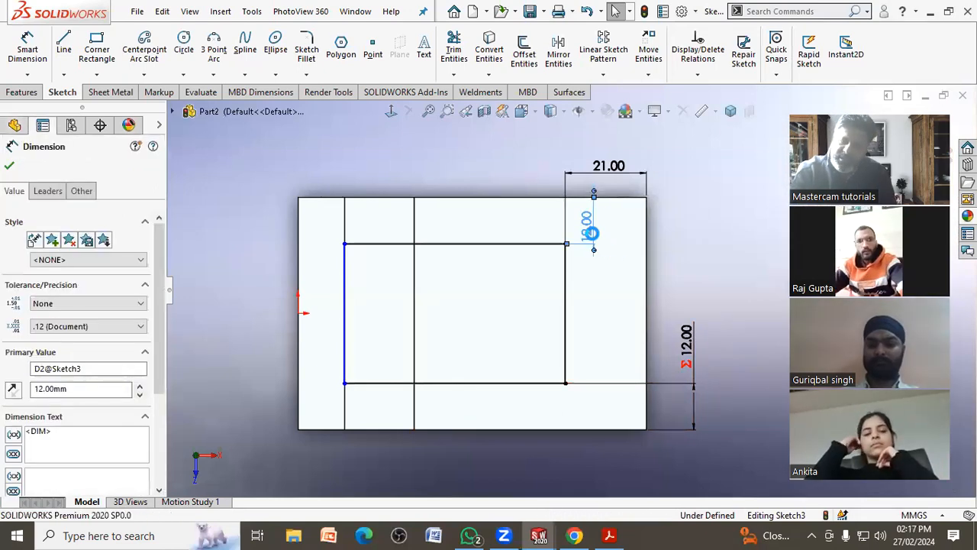
double_click(596, 241)
text(13)
key(Return)
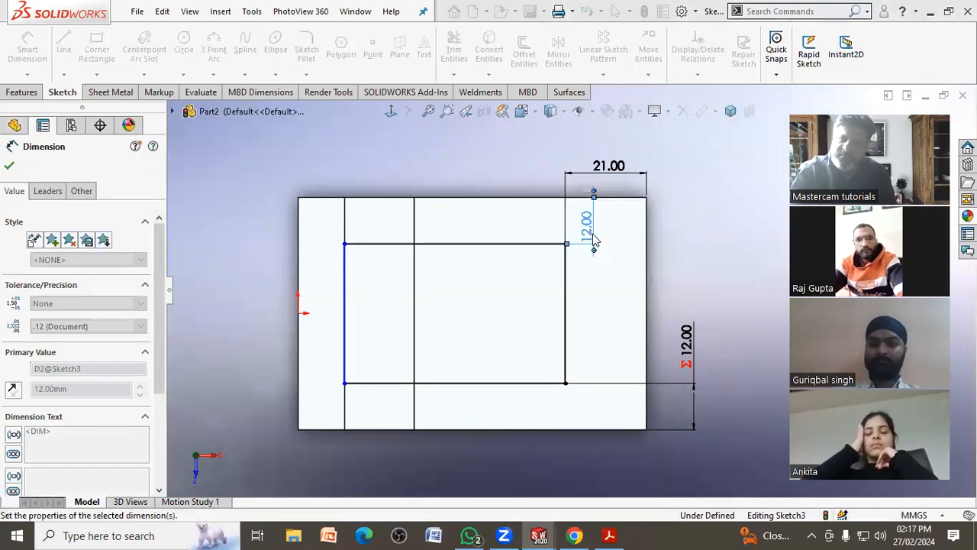
click(673, 242)
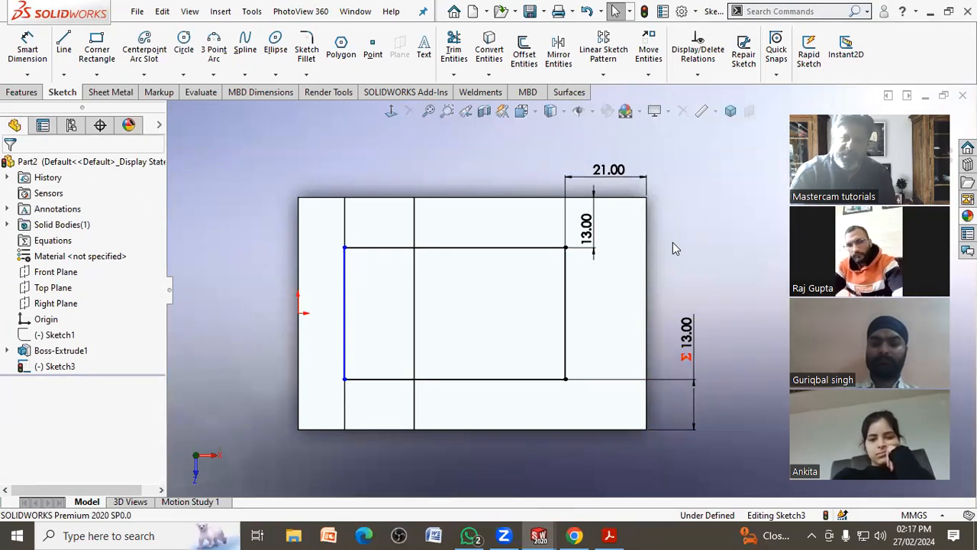
Step: Restore the rectangle's upper offset to 12 mm
click(590, 231)
double_click(589, 231)
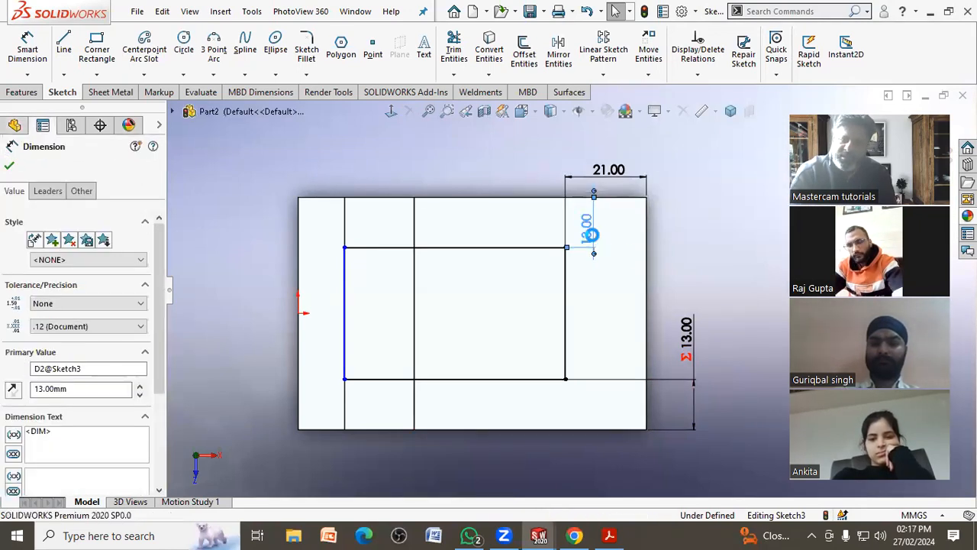
key(Escape)
key(ctrl+z)
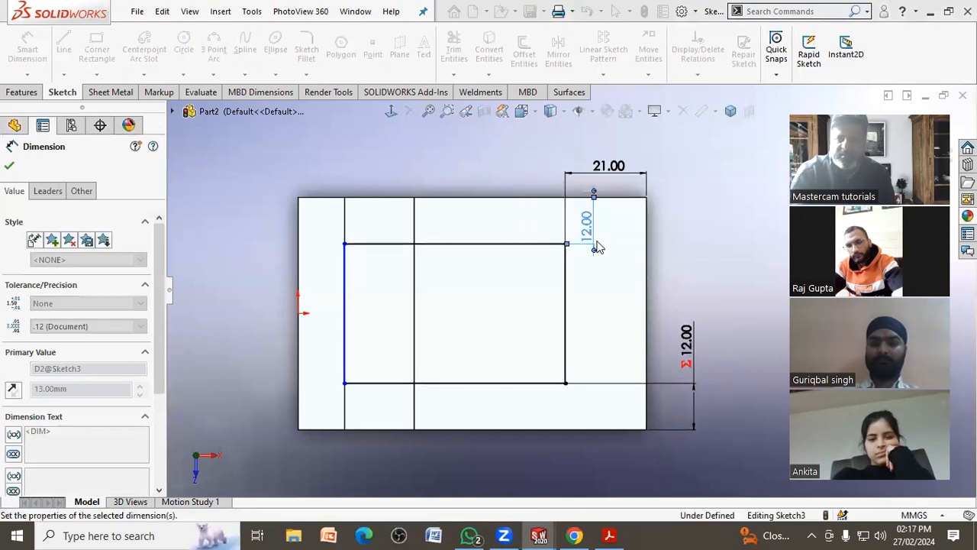
click(684, 260)
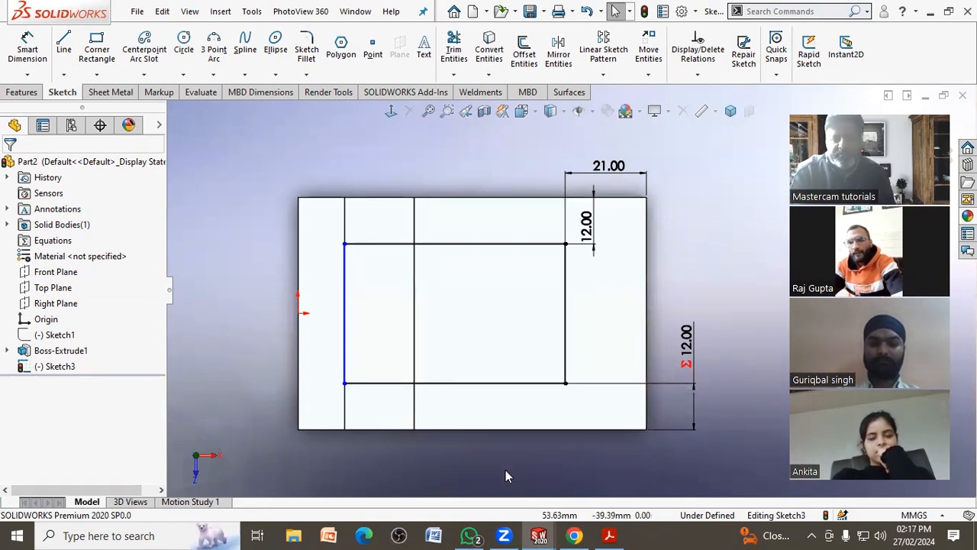
Step: Dimension the rectangle's lower long side to 48 mm
click(28, 47)
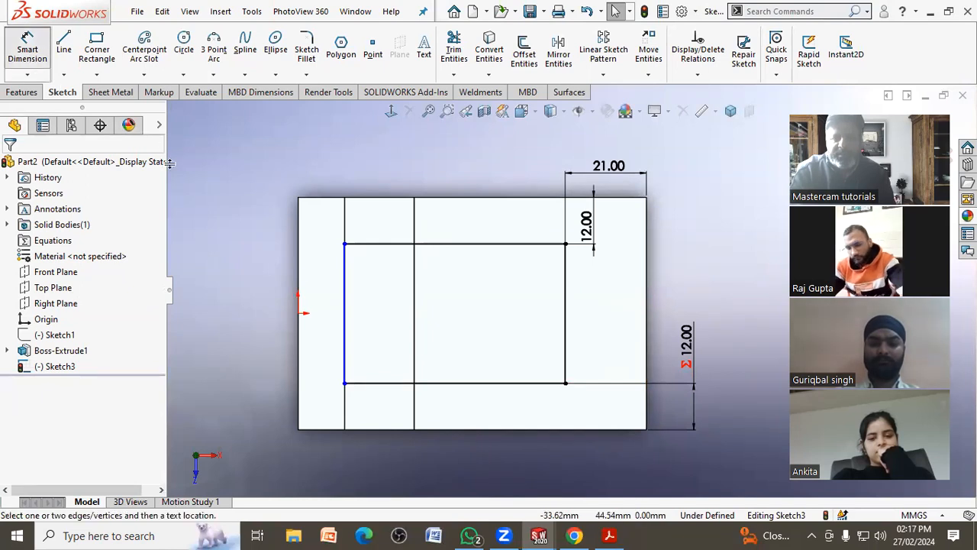
click(471, 384)
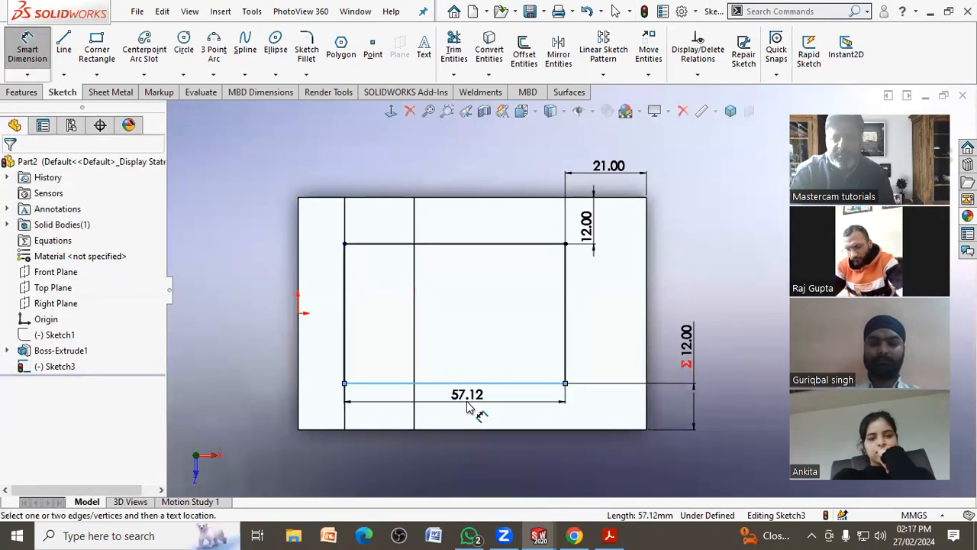
click(469, 410)
text(48)
key(Return)
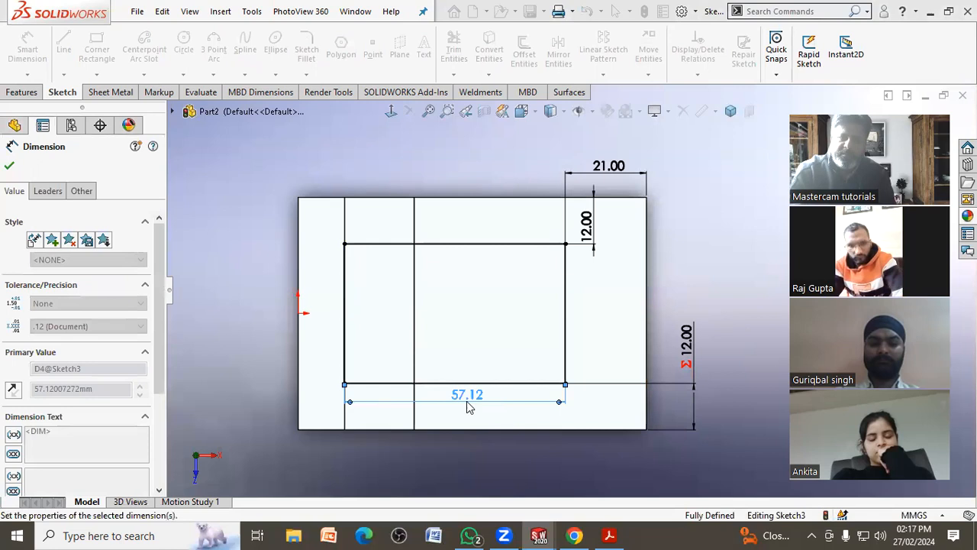
click(451, 466)
Step: Cut the rectangular pocket through the block with the Extruded Cut end condition Through All
middle_drag(451, 465, 440, 333)
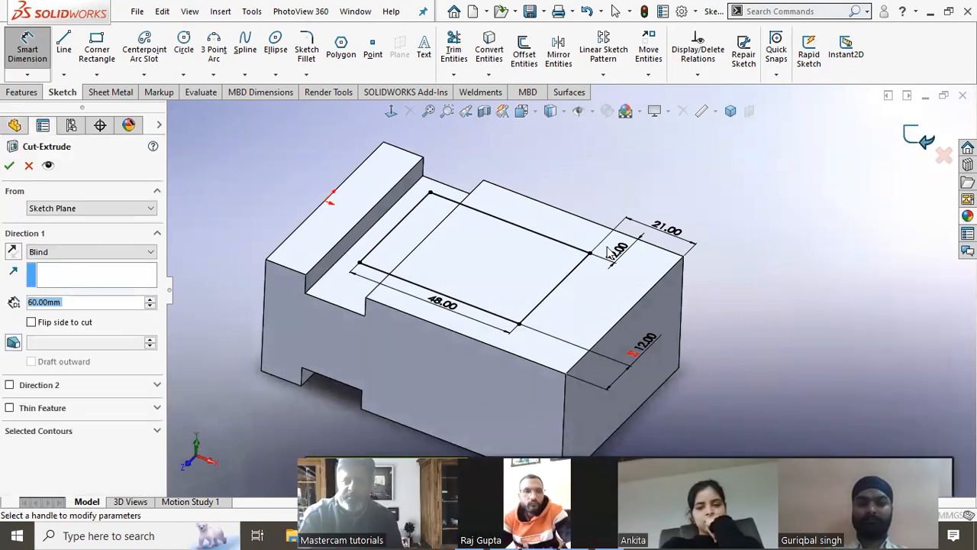
click(76, 252)
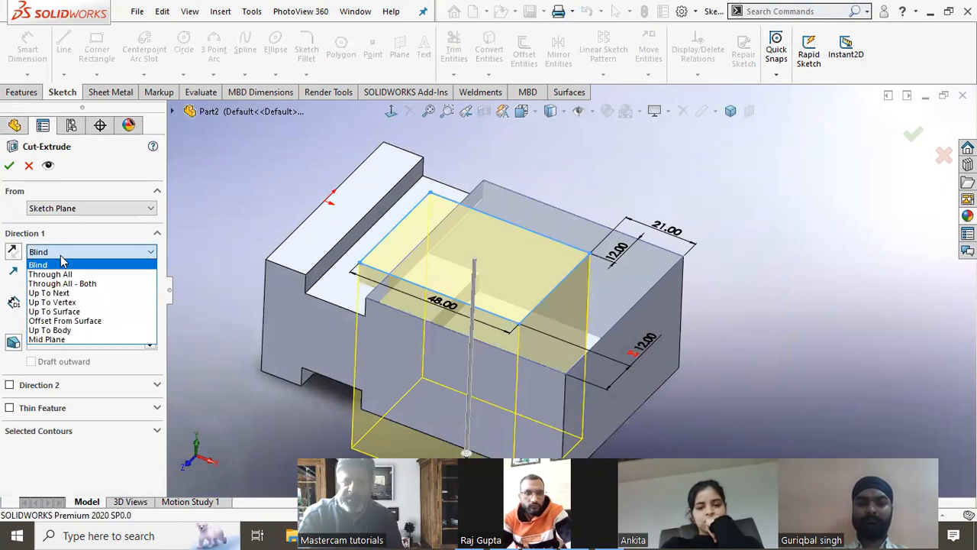
click(62, 272)
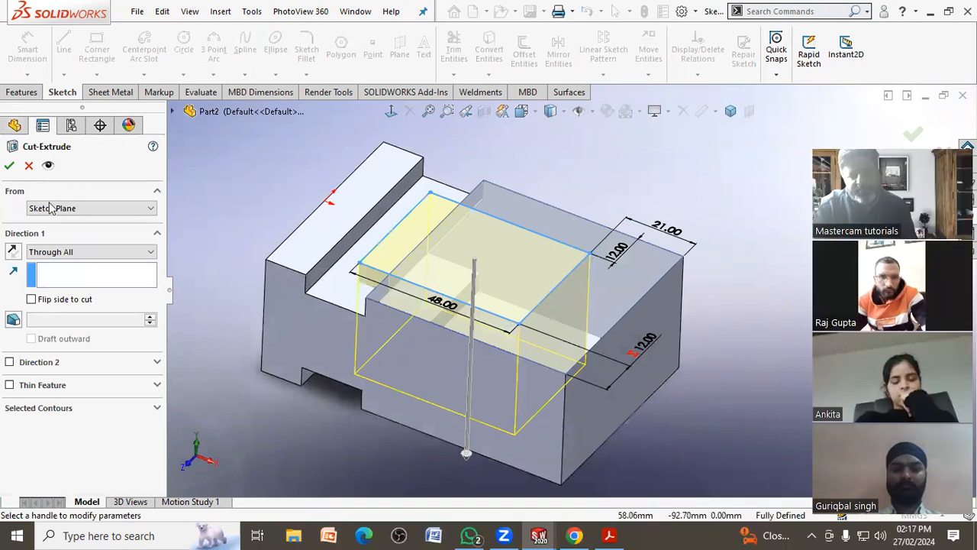
click(9, 167)
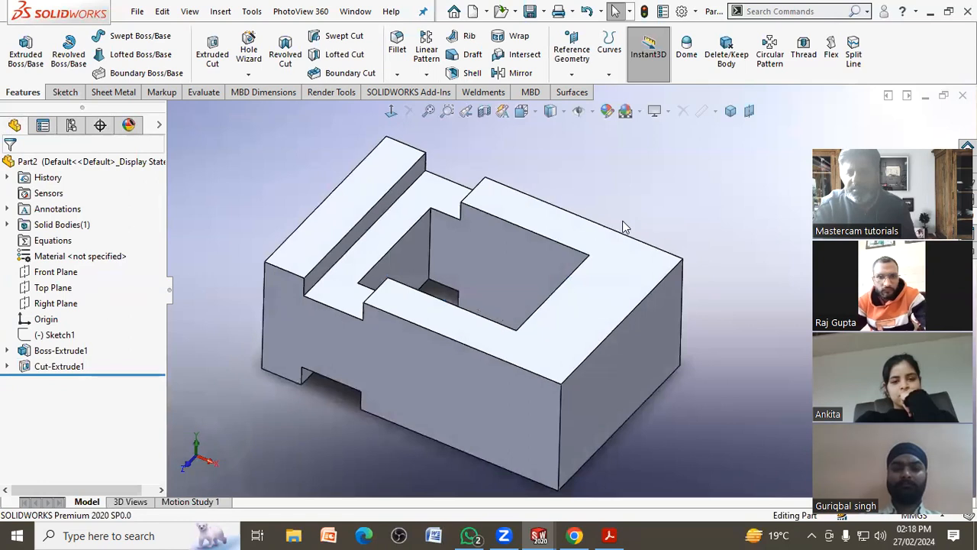
Step: Set the base block's overall height to 56 mm to test how the through pocket follows
double_click(510, 416)
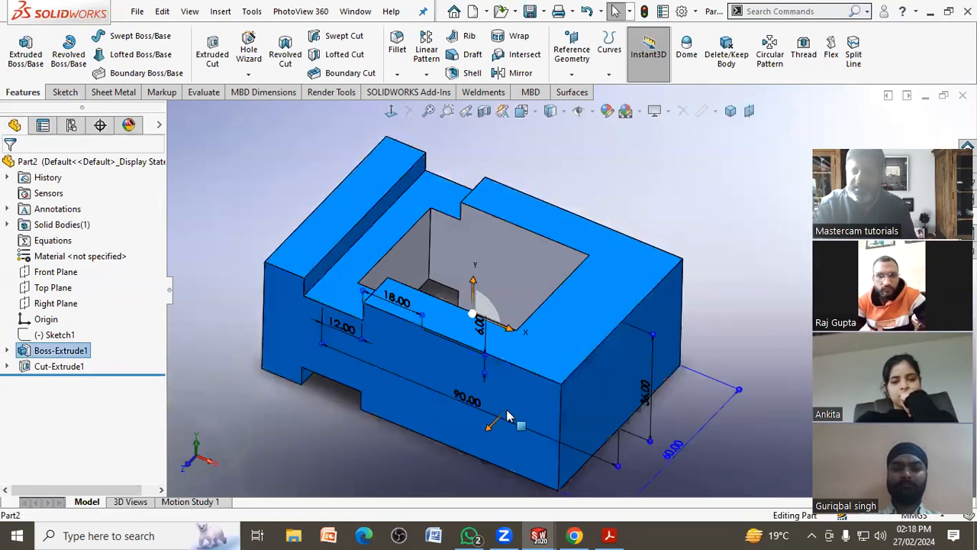
click(647, 396)
text(50)
key(Return)
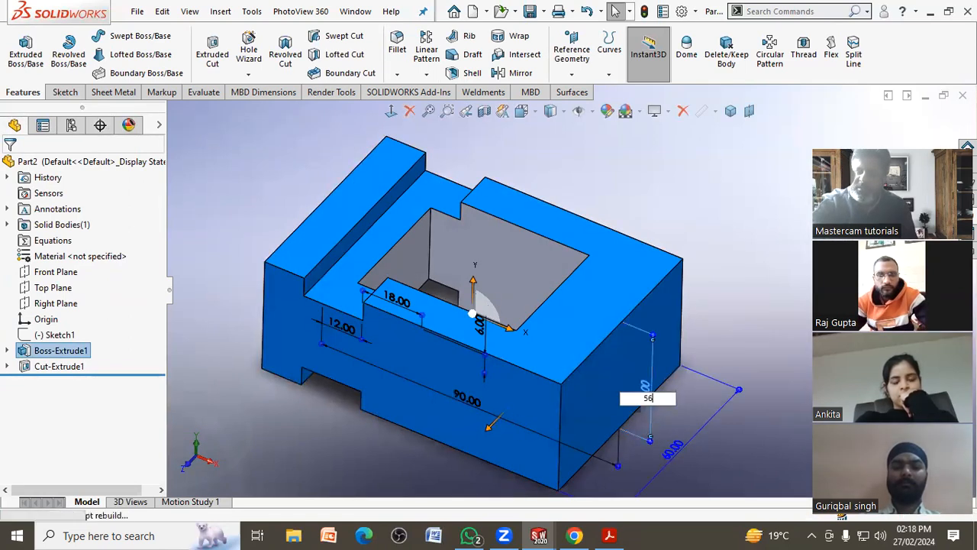
middle_drag(737, 217, 621, 336)
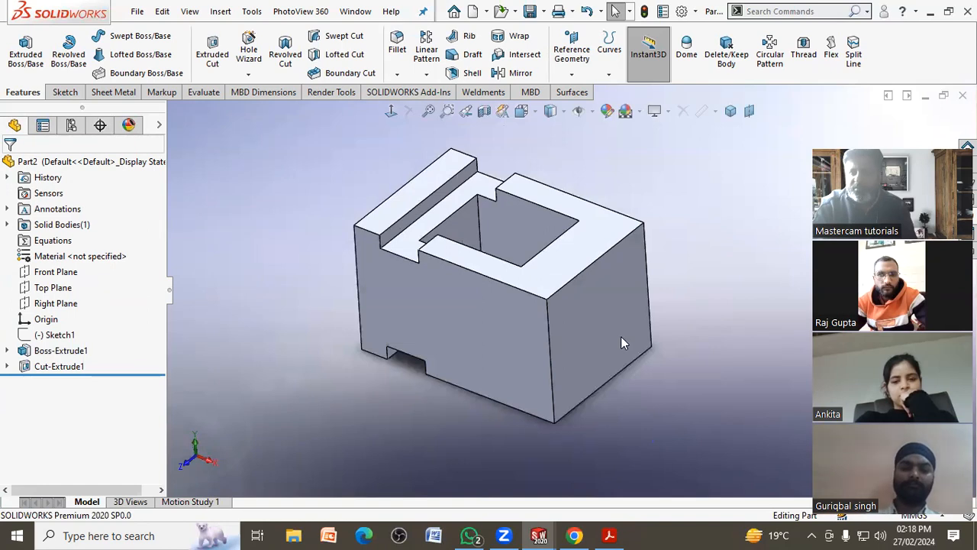
Step: Restore the base block's overall height to 36 mm
click(508, 342)
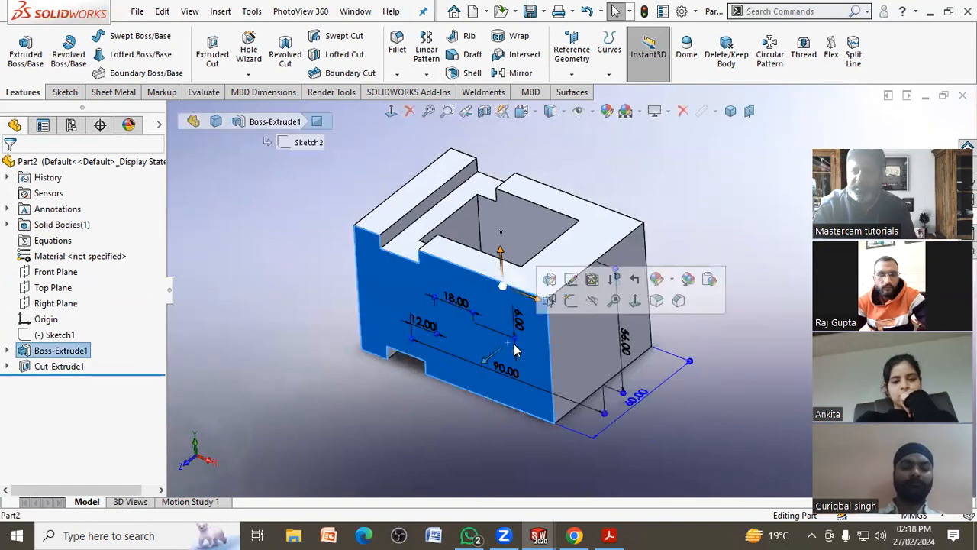
click(625, 347)
text(36)
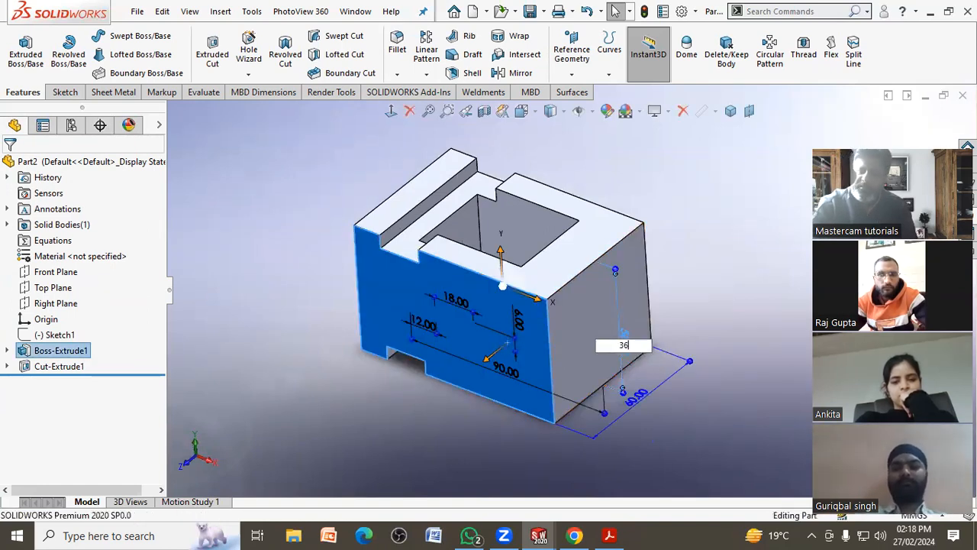
key(Return)
click(683, 292)
middle_drag(683, 336, 690, 303)
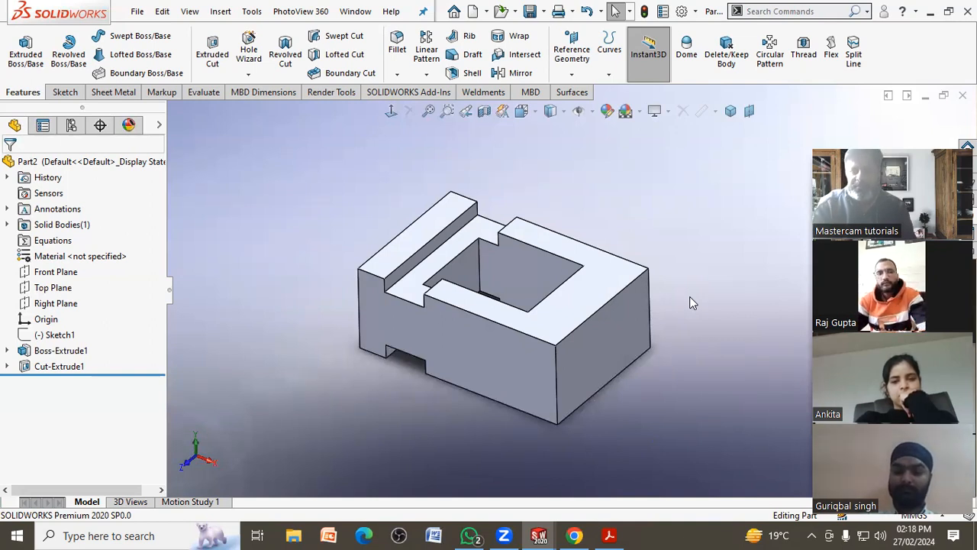
Step: Set the base block's extrusion depth to 80 mm to test the pocket's position
scroll(534, 259, down, 2)
scroll(571, 252, down, 1)
middle_drag(571, 252, 567, 271)
scroll(567, 276, up, 1)
scroll(569, 282, up, 1)
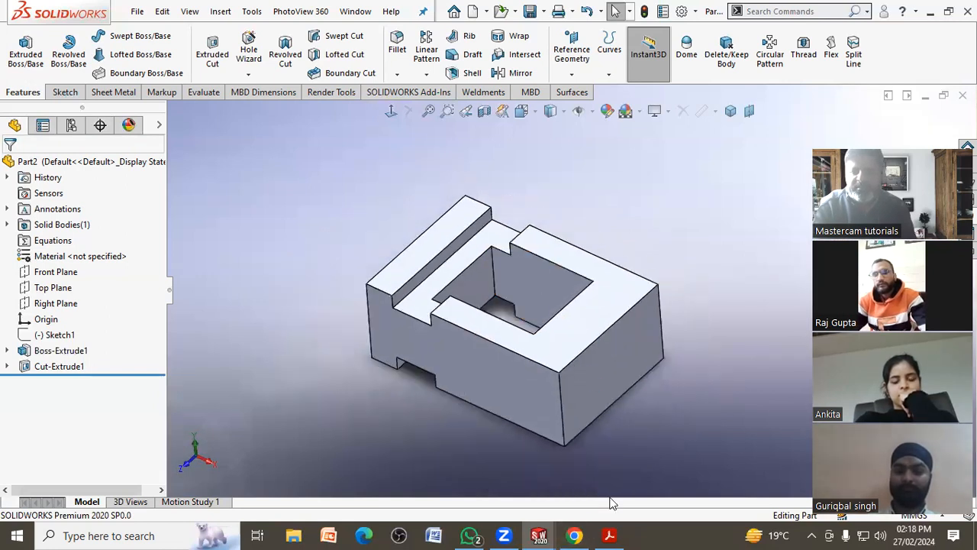
click(586, 339)
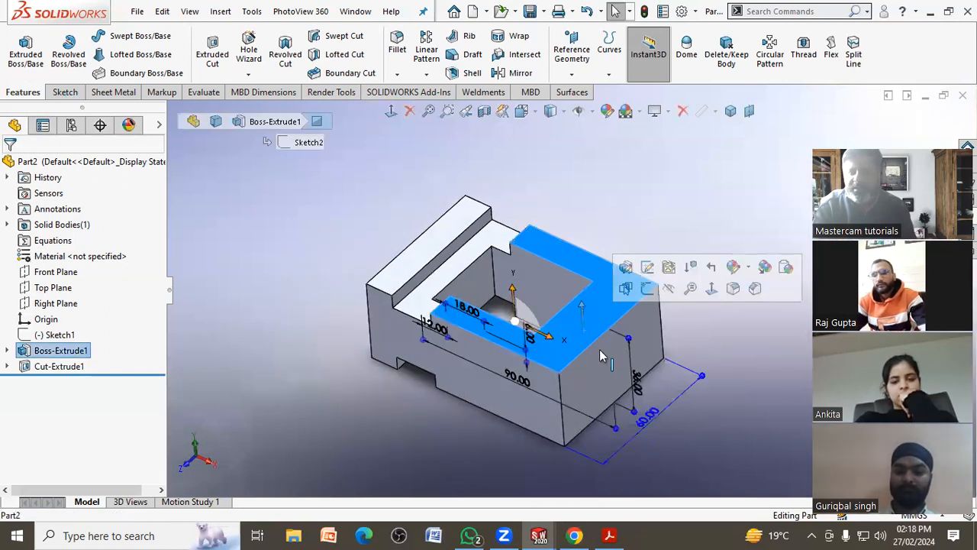
click(649, 420)
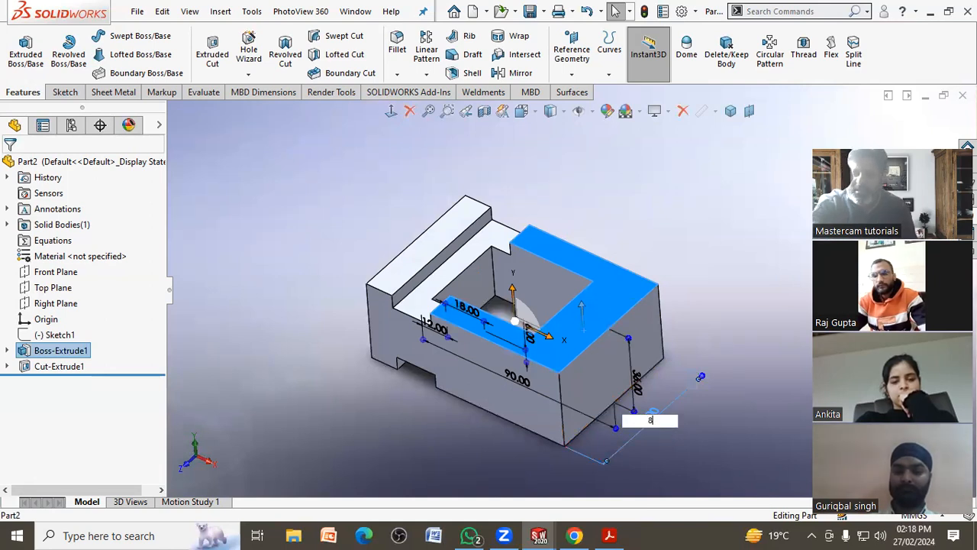
text(80)
key(Return)
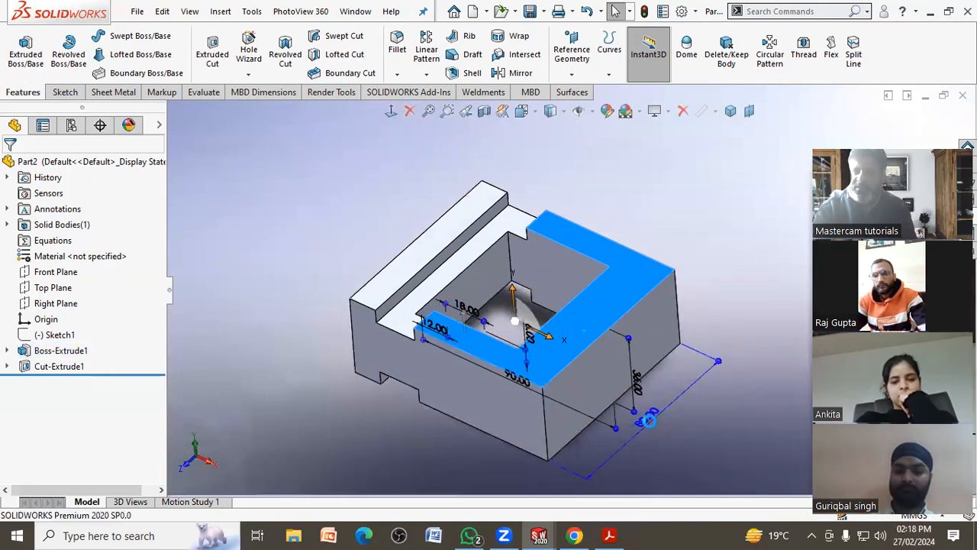
click(719, 293)
middle_drag(672, 206, 690, 231)
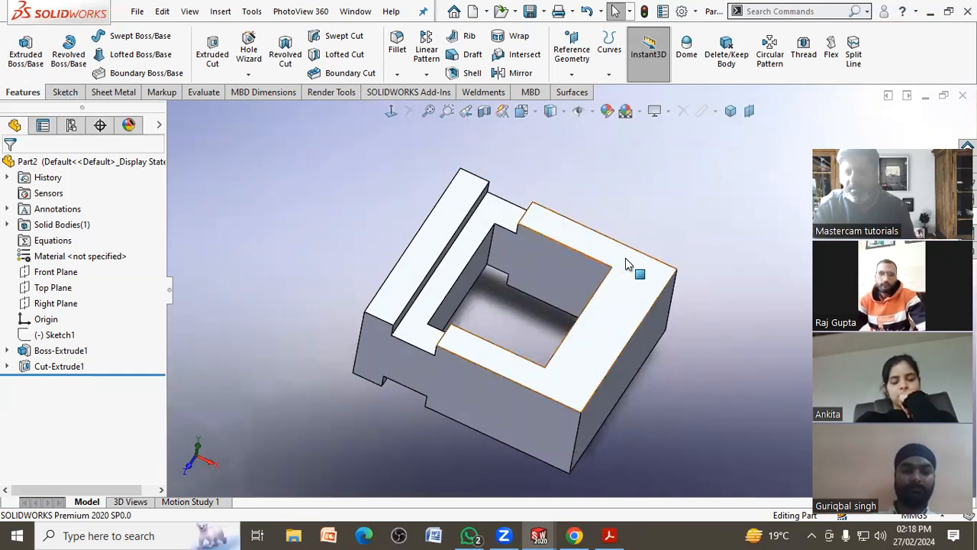
Step: Set the pocket's offset from the block's rear long edge to 15 mm
click(614, 309)
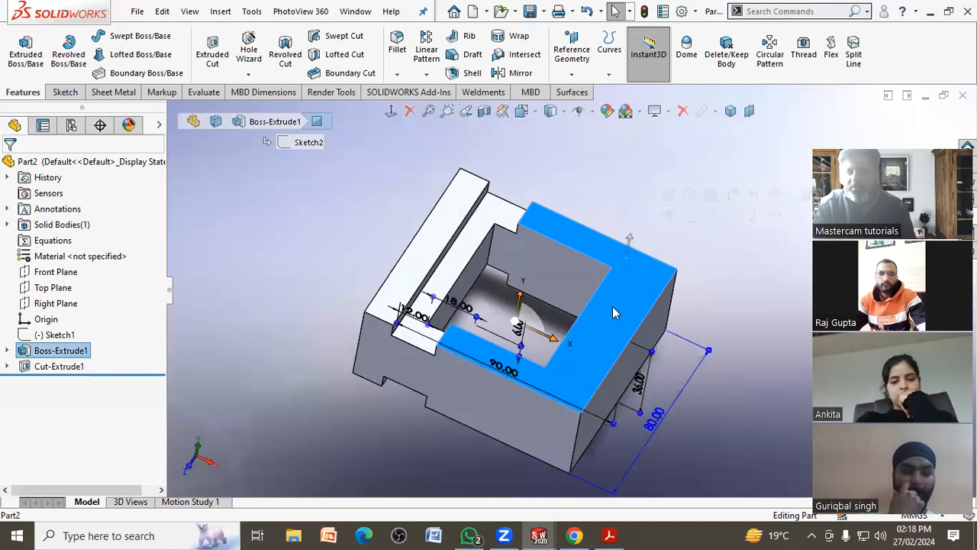
click(553, 257)
click(632, 264)
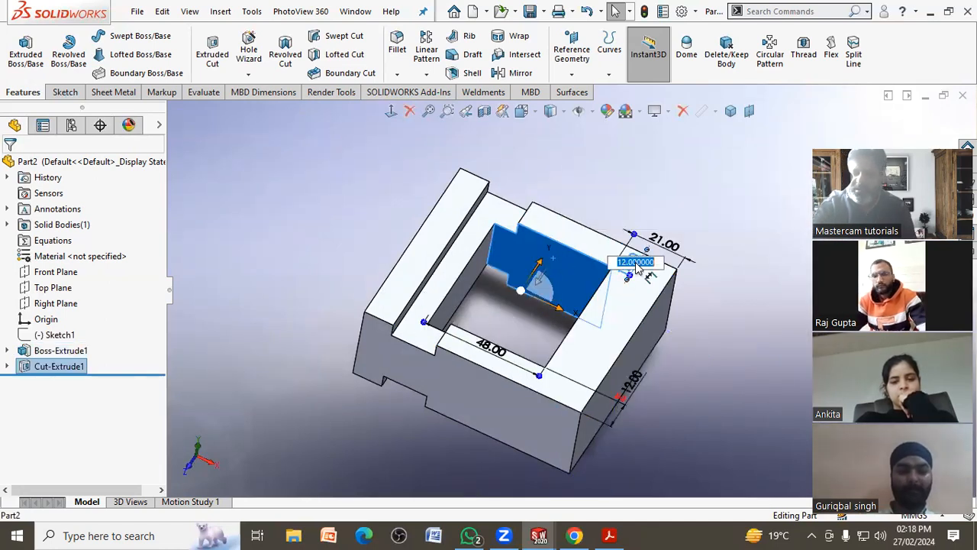
text(15)
key(Return)
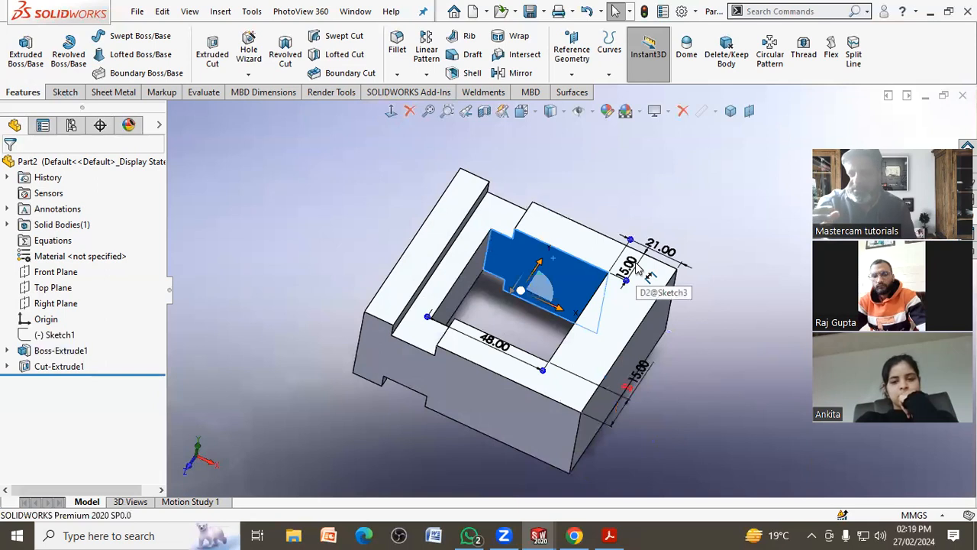
click(731, 292)
mouse_move(731, 293)
middle_down()
mouse_move(721, 308)
mouse_move(723, 298)
middle_up()
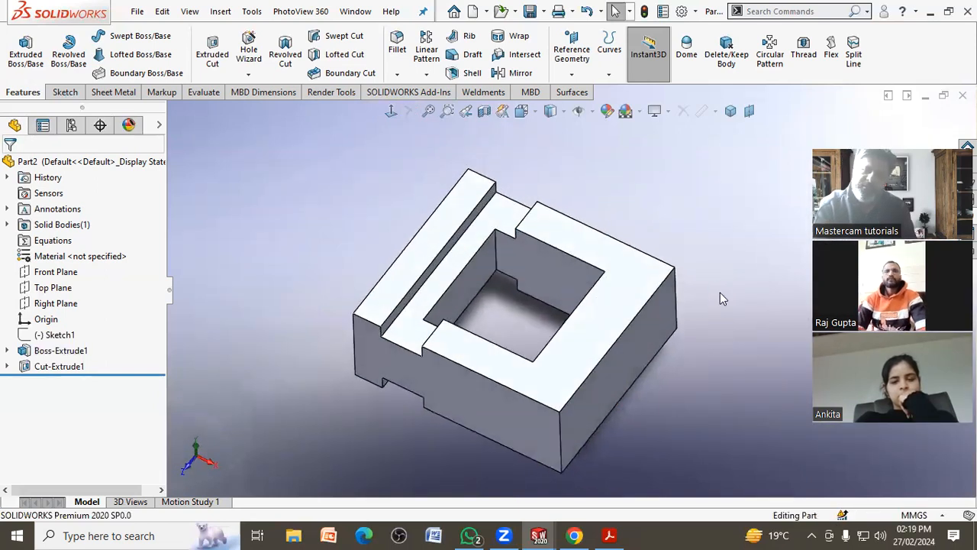
Step: Undo the test changes to the pocket offset and the block's extrusion depth
click(586, 12)
click(587, 11)
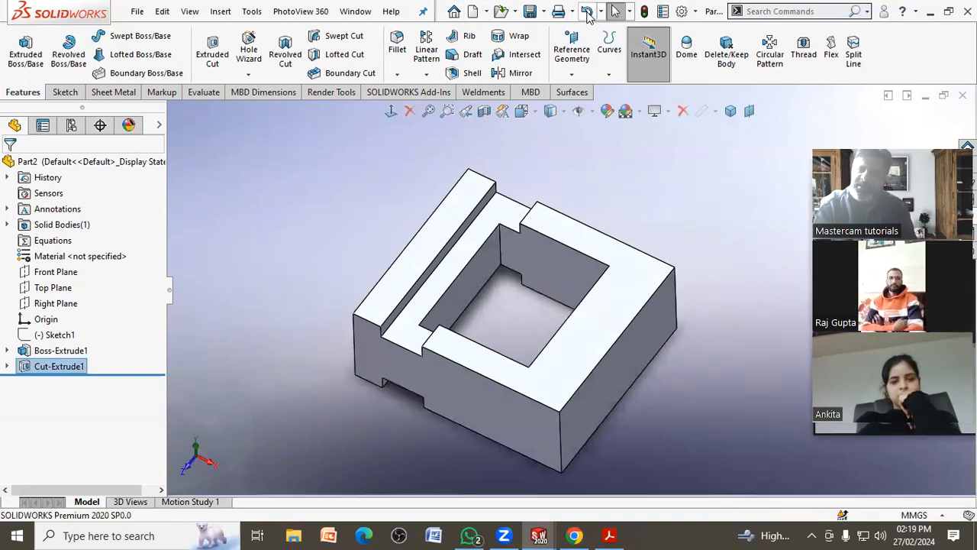
click(587, 11)
middle_drag(659, 286, 647, 260)
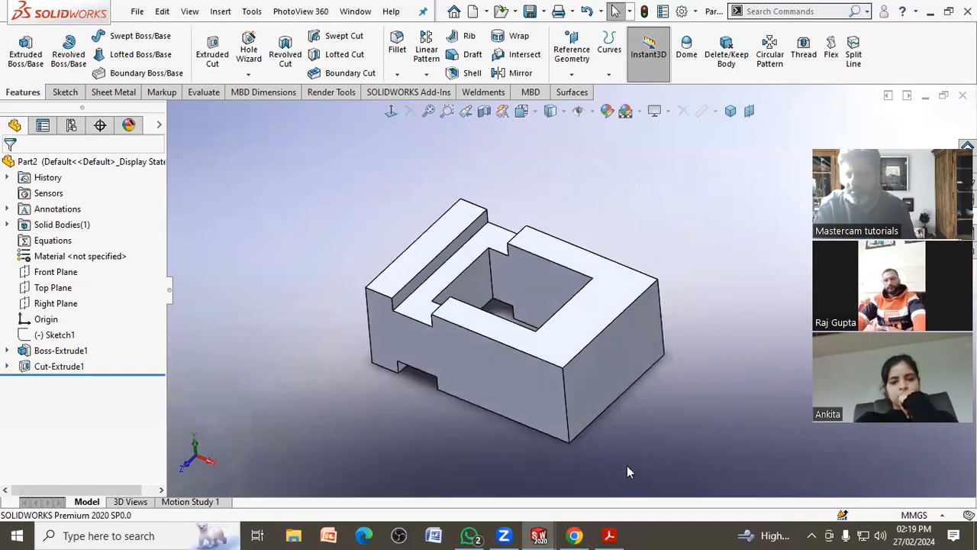
Step: Consult the PDF drawing, start an Extruded Boss/Base sketch on the block's plain end face and view it face-on
click(611, 534)
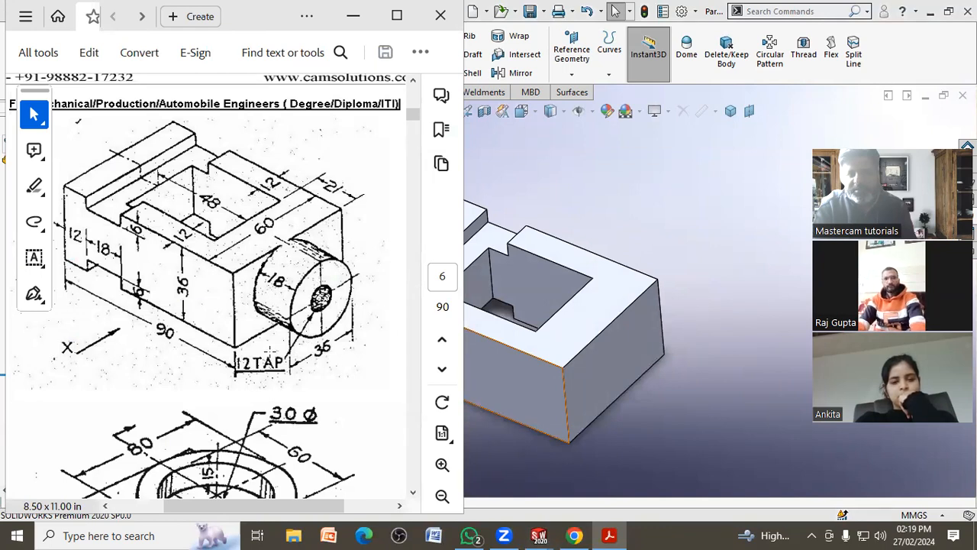
click(617, 182)
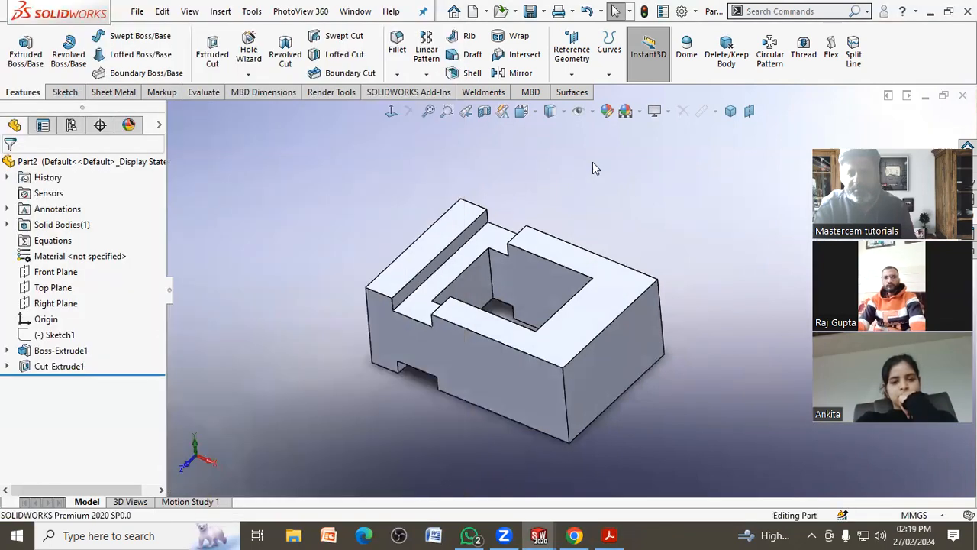
click(29, 58)
click(616, 358)
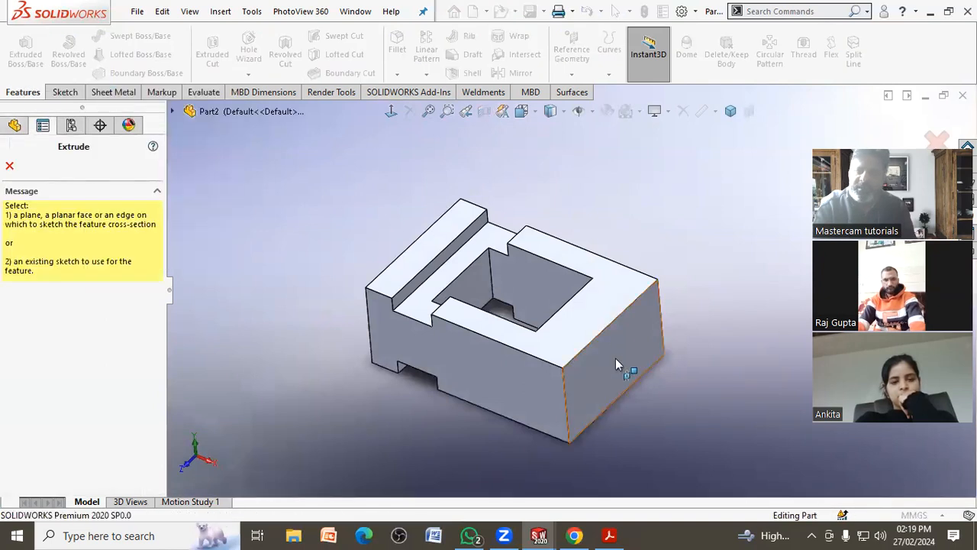
click(391, 111)
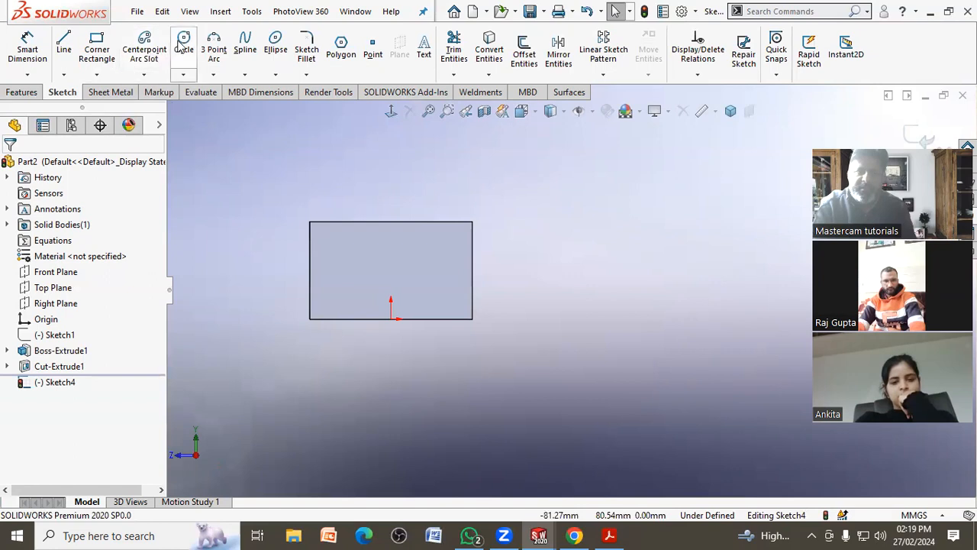
Step: Sketch a circle about 37 mm in diameter, centred above the origin on the end face
click(391, 272)
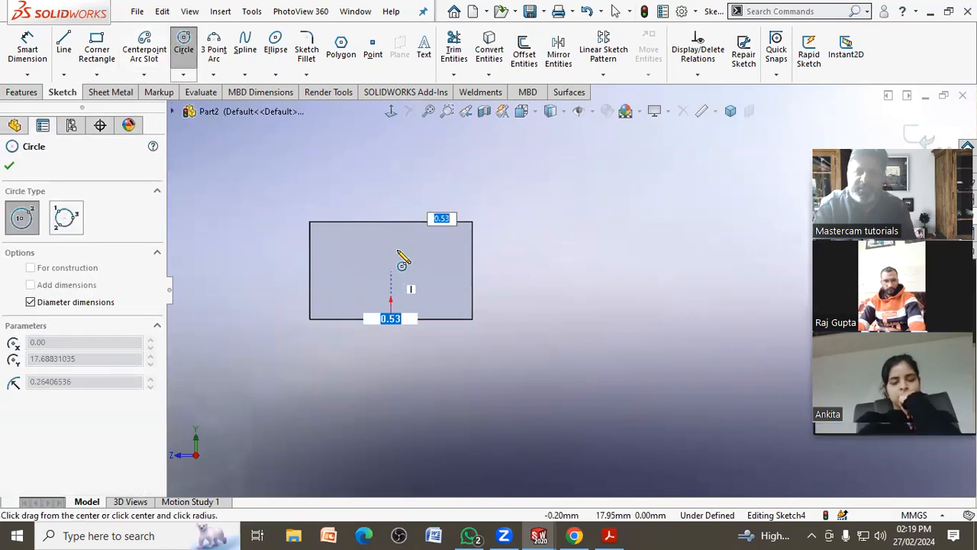
click(407, 226)
right_click(409, 191)
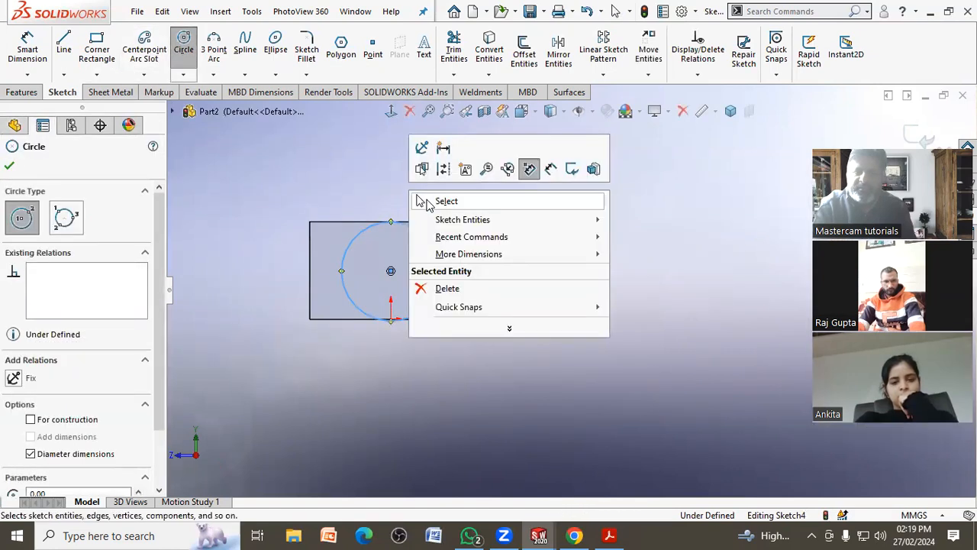
click(422, 200)
Step: Make the circle tangent to both the lower and the upper edge of the end face
click(430, 304)
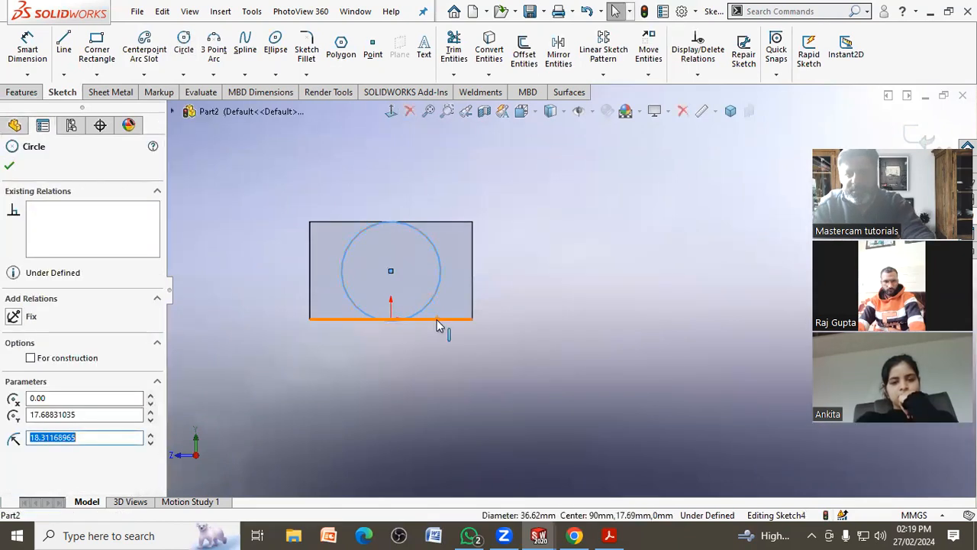
ctrl+click(437, 320)
click(12, 397)
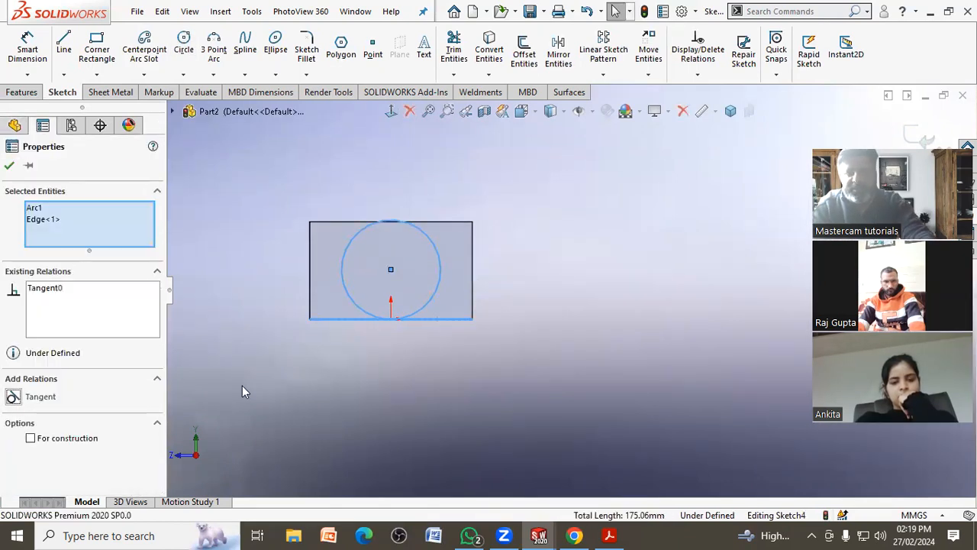
key(Escape)
click(430, 241)
ctrl+click(432, 222)
click(30, 402)
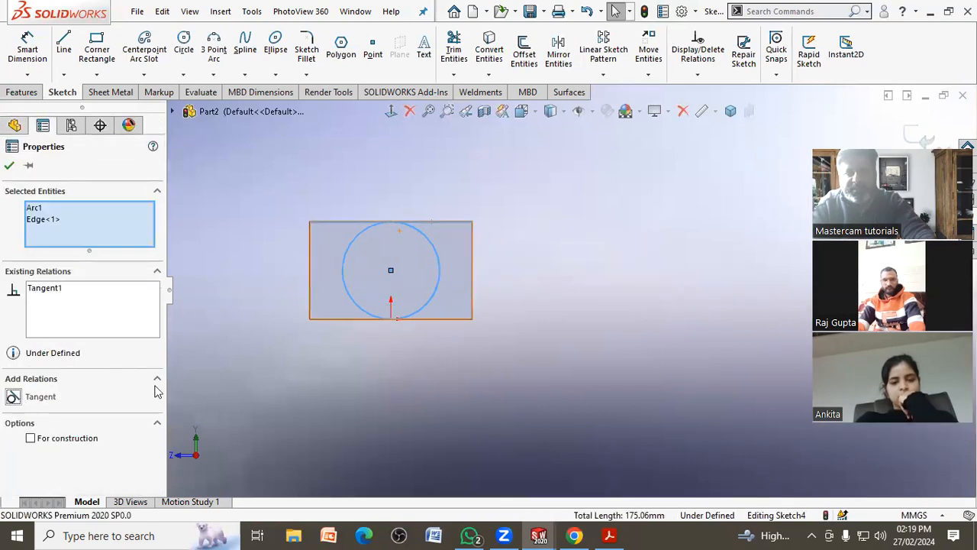
key(Escape)
Step: Add a Vertical relation between the circle's centre and the origin
click(391, 272)
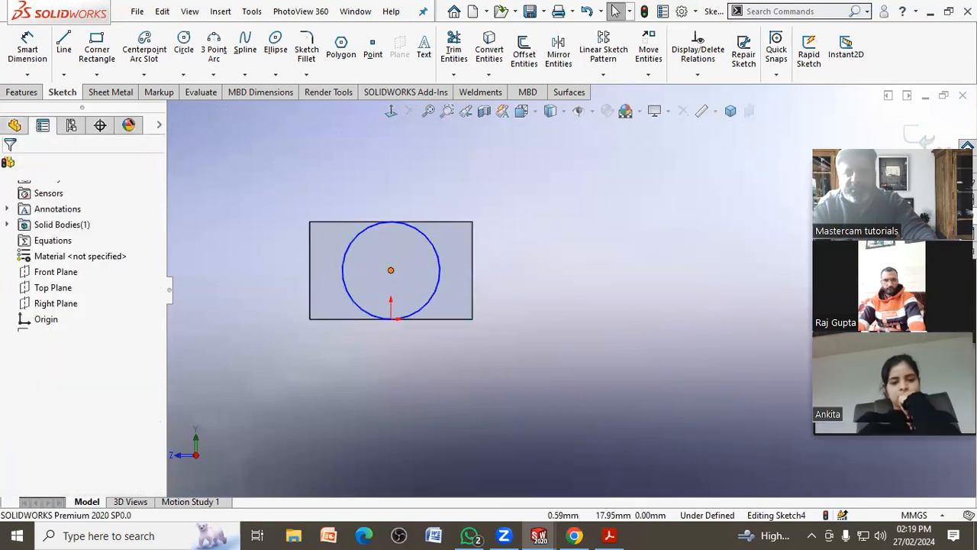
ctrl+click(392, 320)
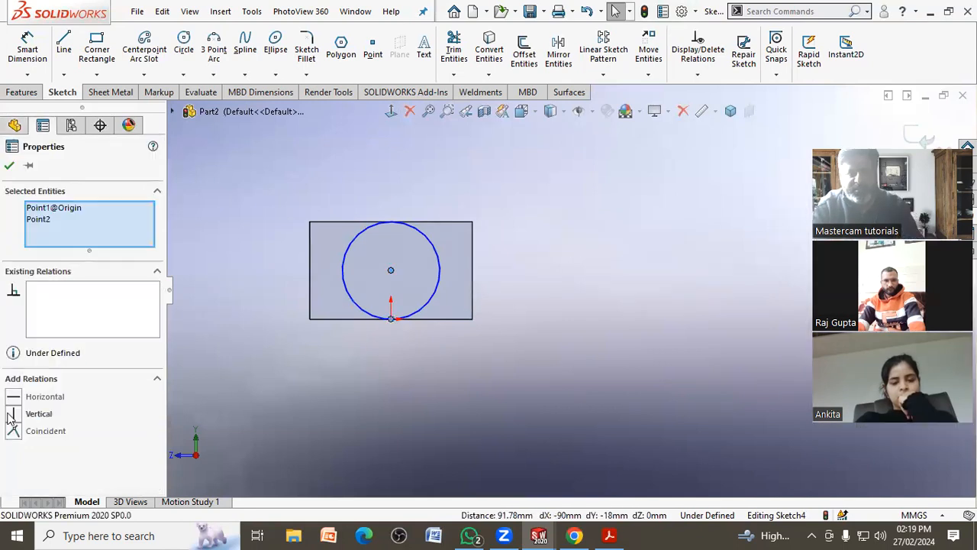
click(13, 415)
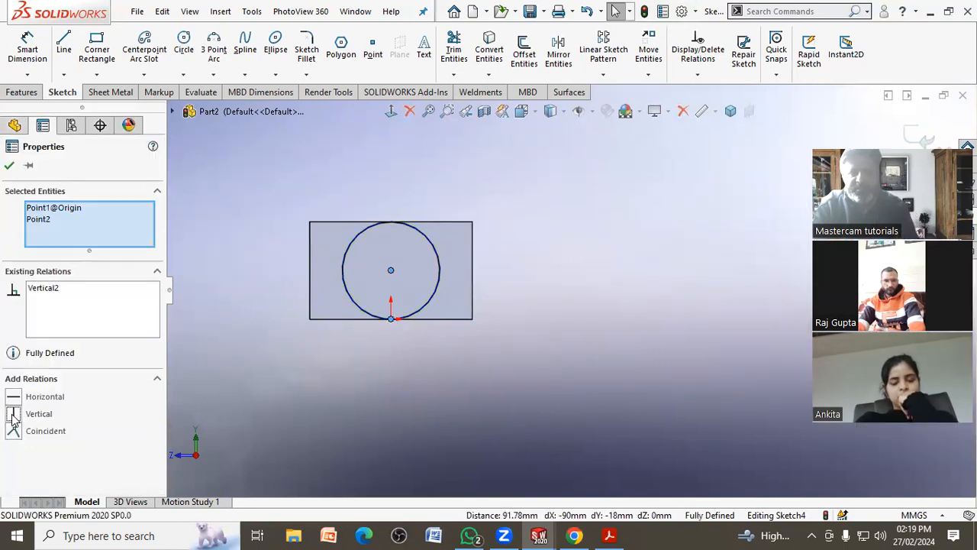
click(397, 376)
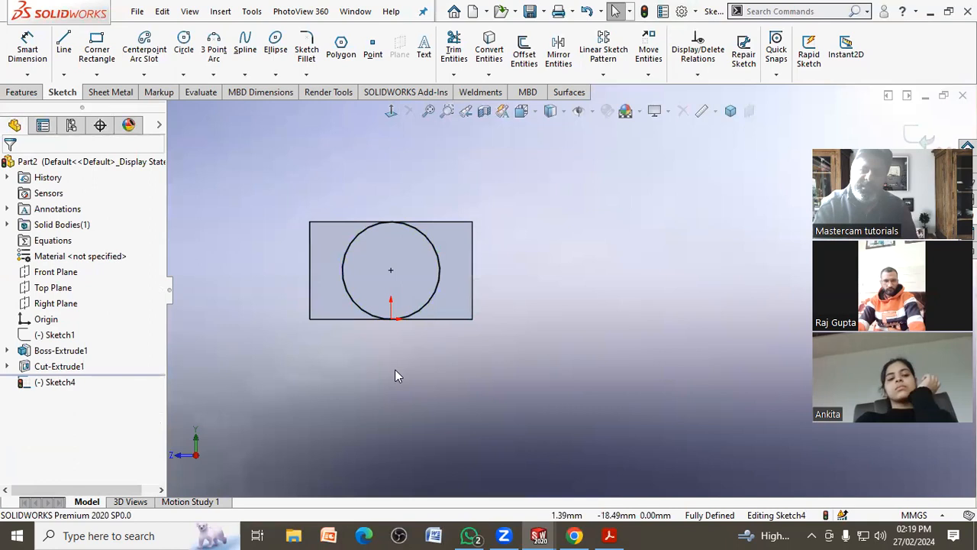
Step: Compare the circle with the cylindrical boss in the PDF drawing and examine the circle's existing relations
middle_drag(380, 357, 427, 405)
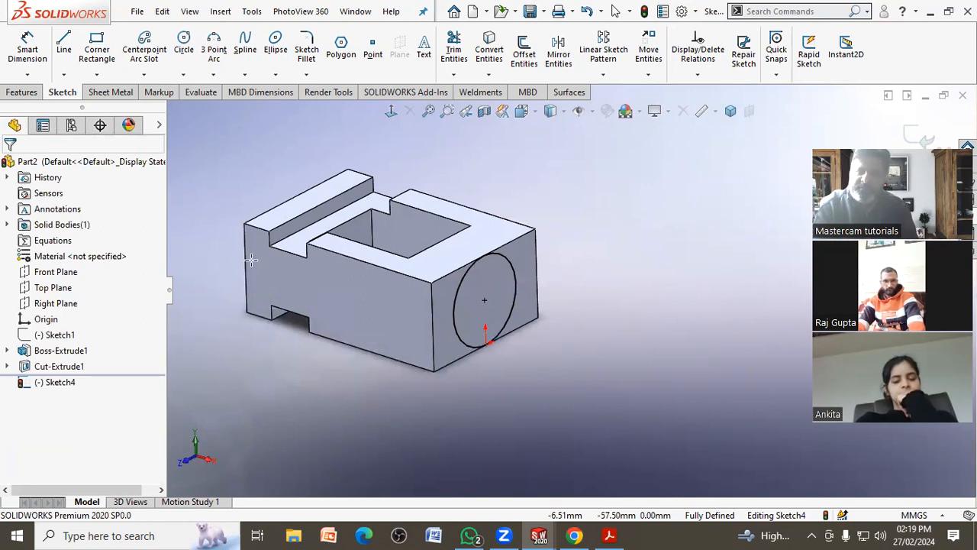
key(alt+Tab)
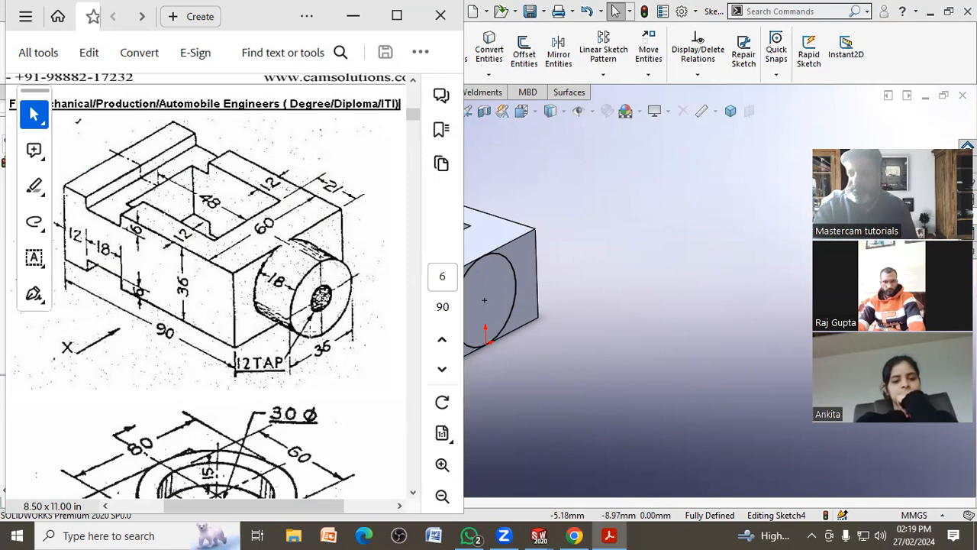
click(591, 345)
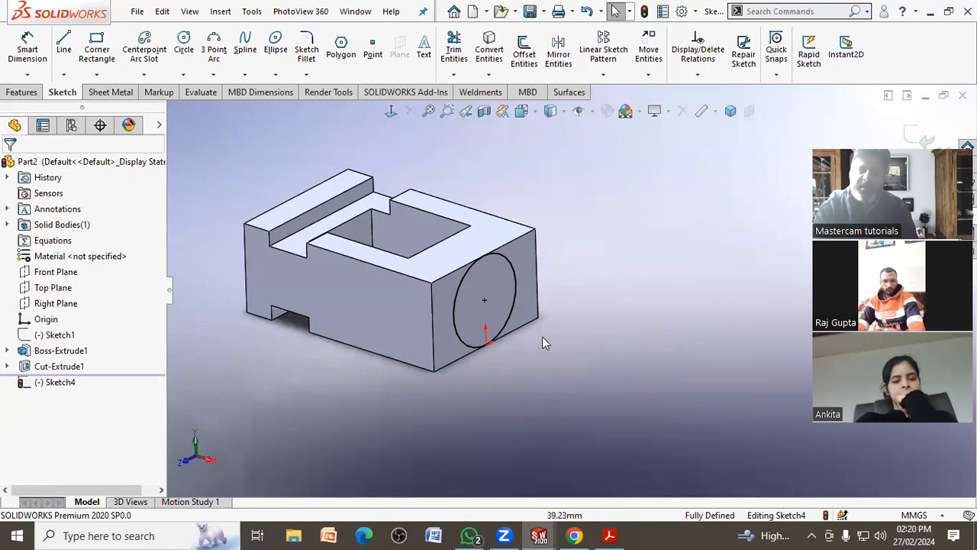
scroll(365, 258, down, 2)
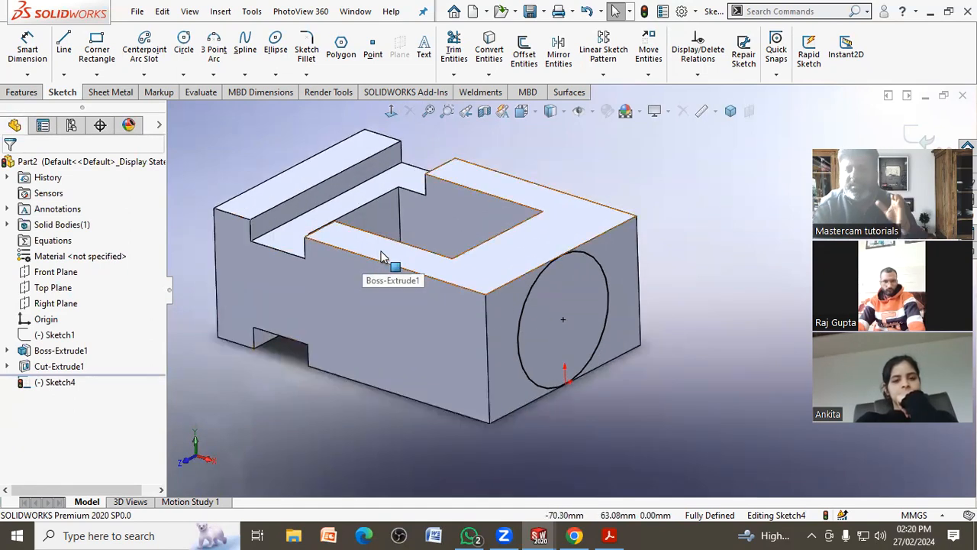
click(522, 306)
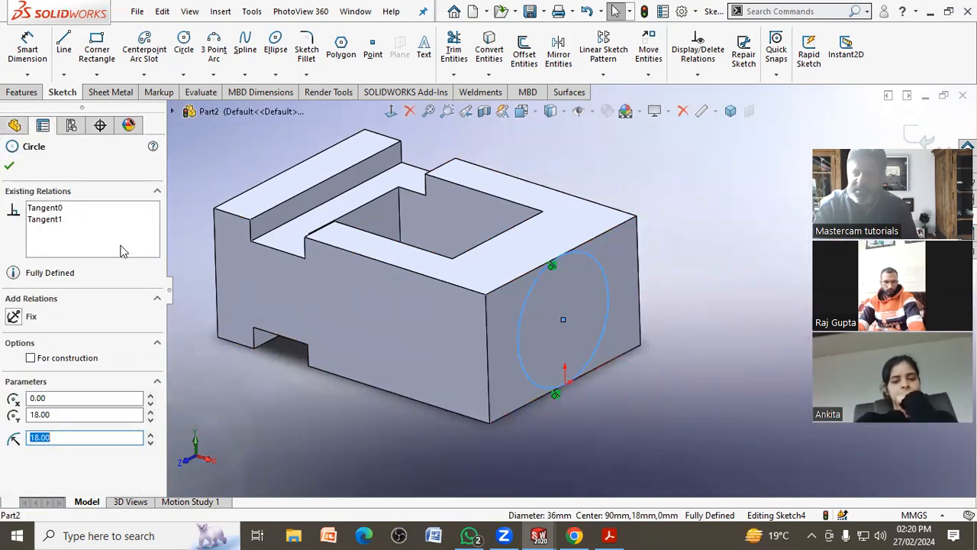
Step: Delete all of the circle's tangent relations to the end face's edges
click(60, 212)
right_click(59, 220)
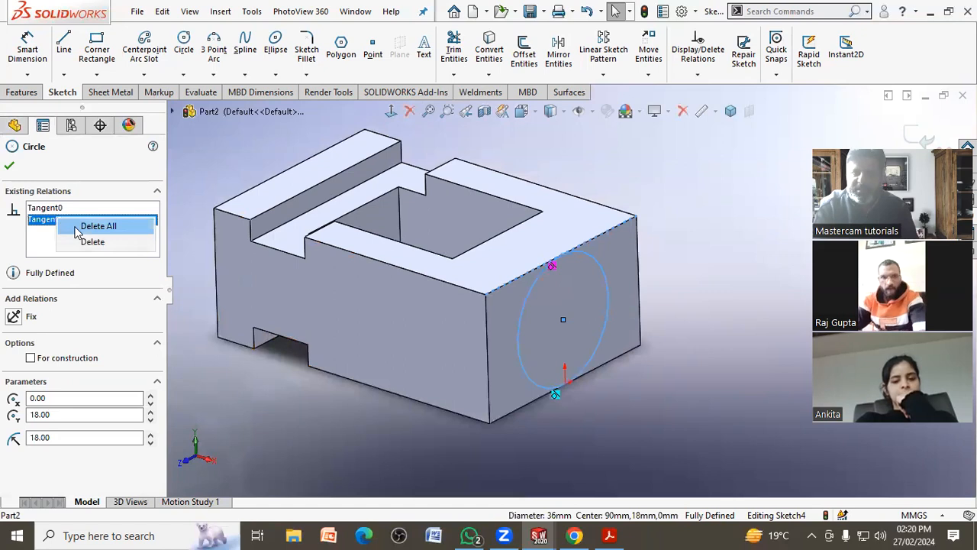
click(95, 226)
click(587, 430)
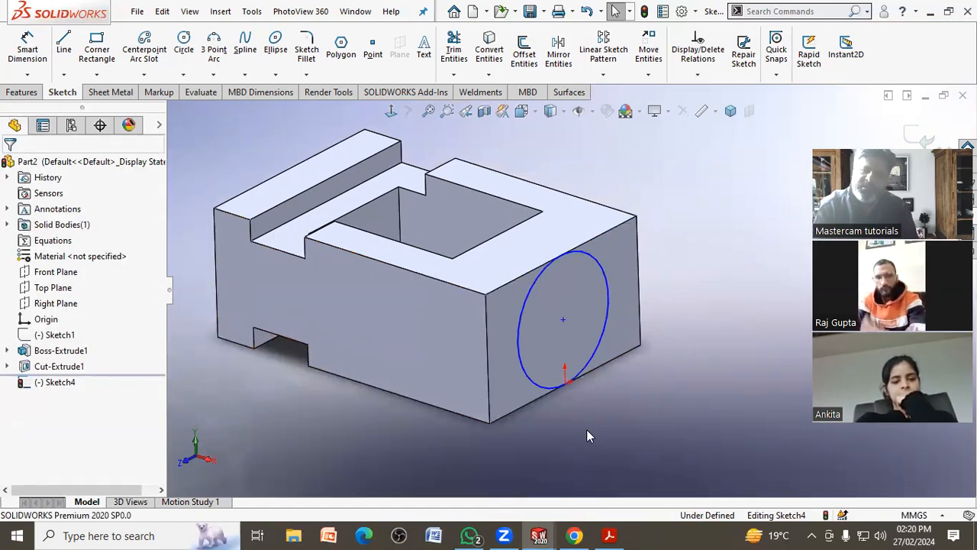
Step: Dimension the circle's diameter at 36 mm, placing the dimension below the end face
click(27, 47)
click(571, 375)
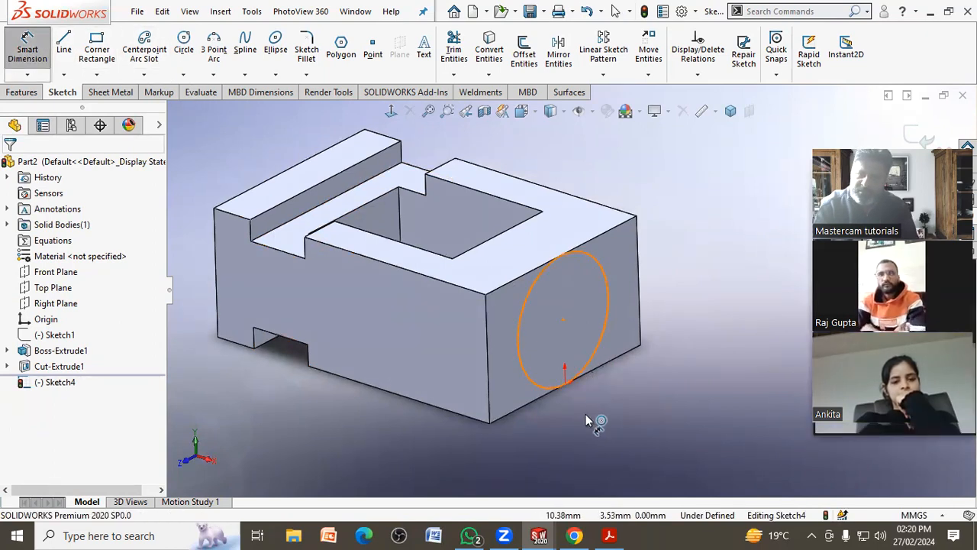
click(627, 410)
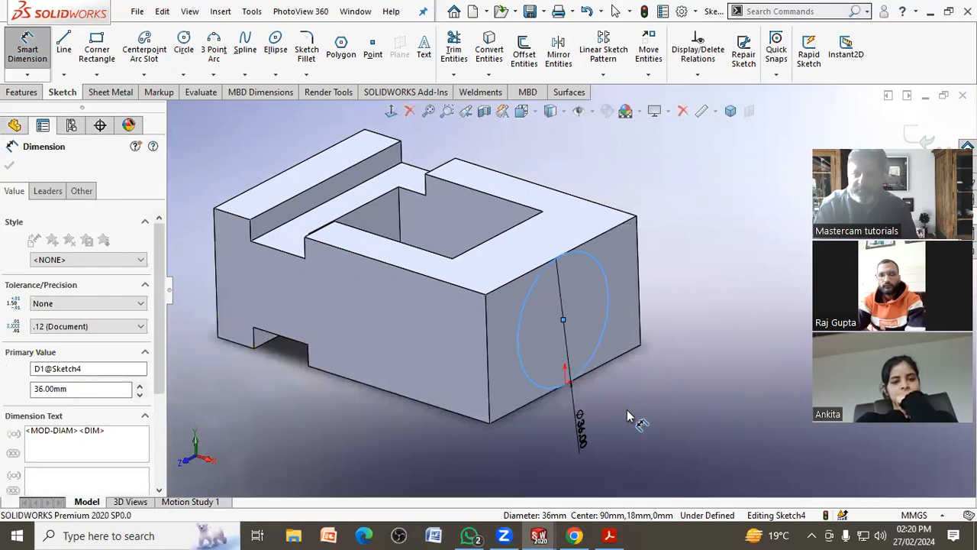
click(502, 413)
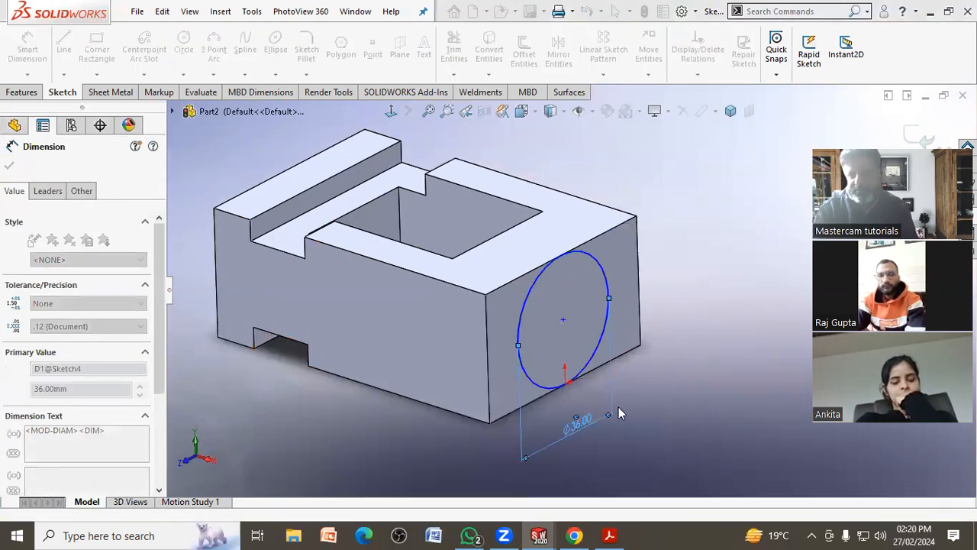
click(692, 383)
right_click(666, 326)
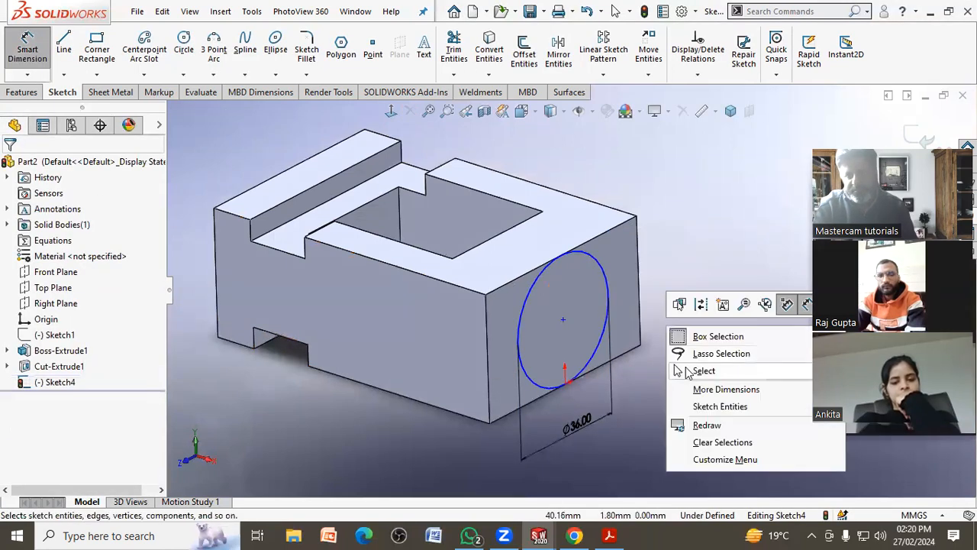
click(701, 371)
Step: Examine the existing relation between the circle's centre and the origin in a view normal to the end face
click(562, 321)
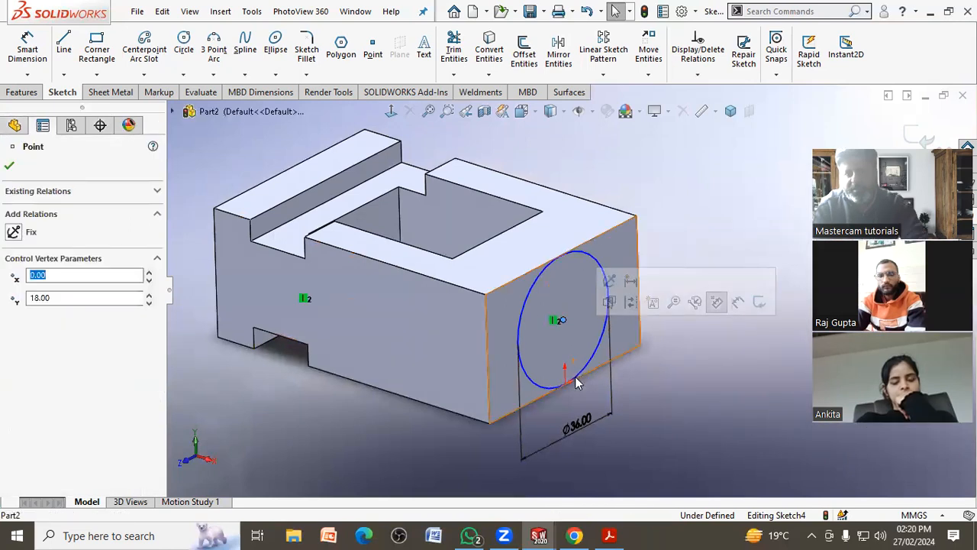
click(392, 111)
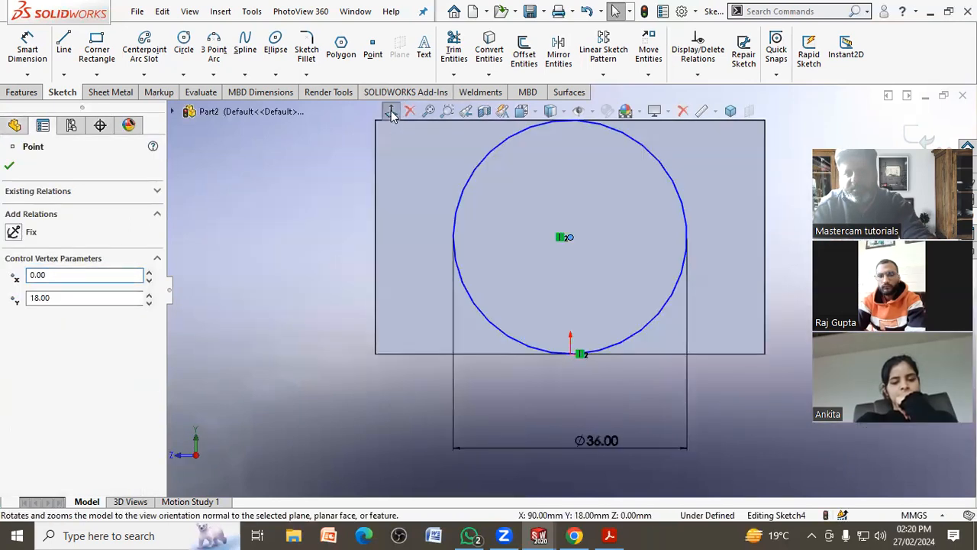
ctrl+click(573, 356)
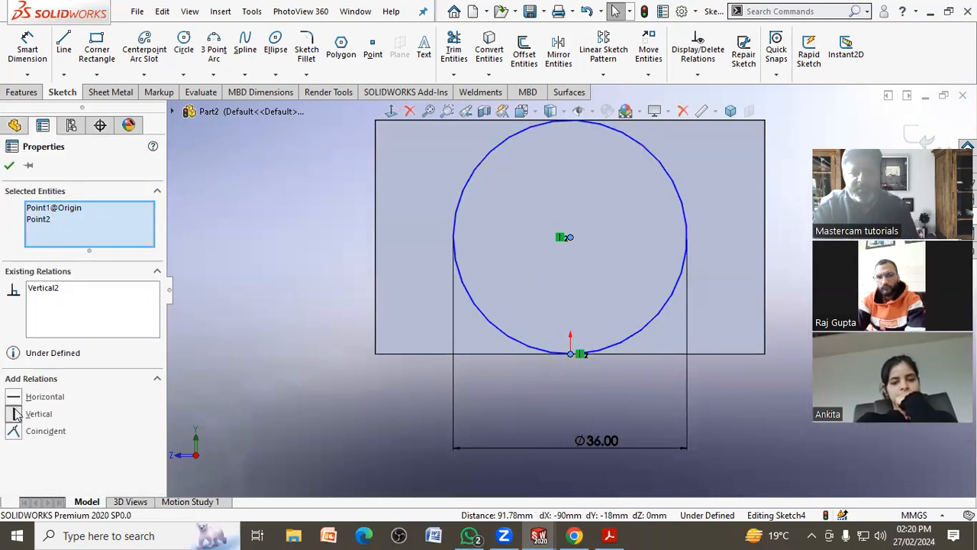
click(288, 332)
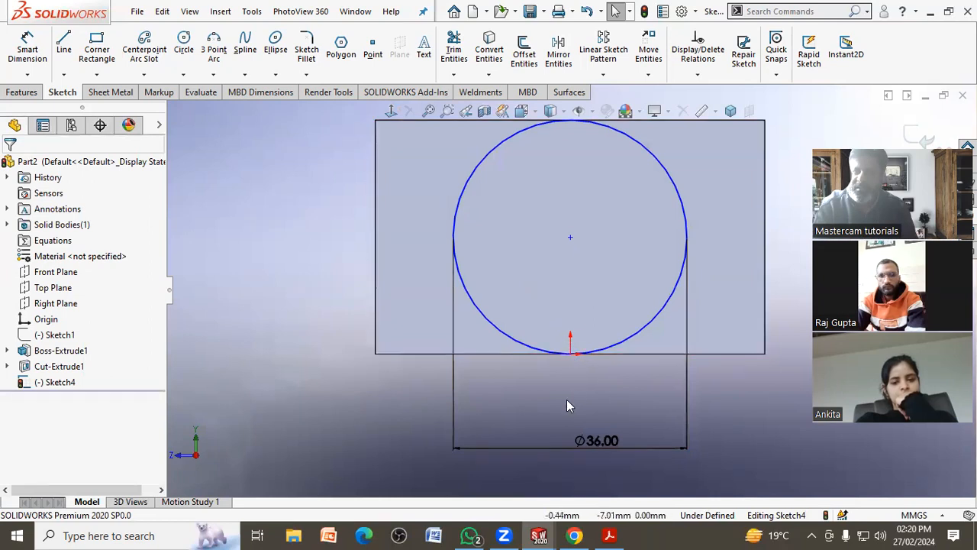
Step: Move the circle about 2 mm downward by its centre to test its remaining freedom
scroll(567, 397, up, 3)
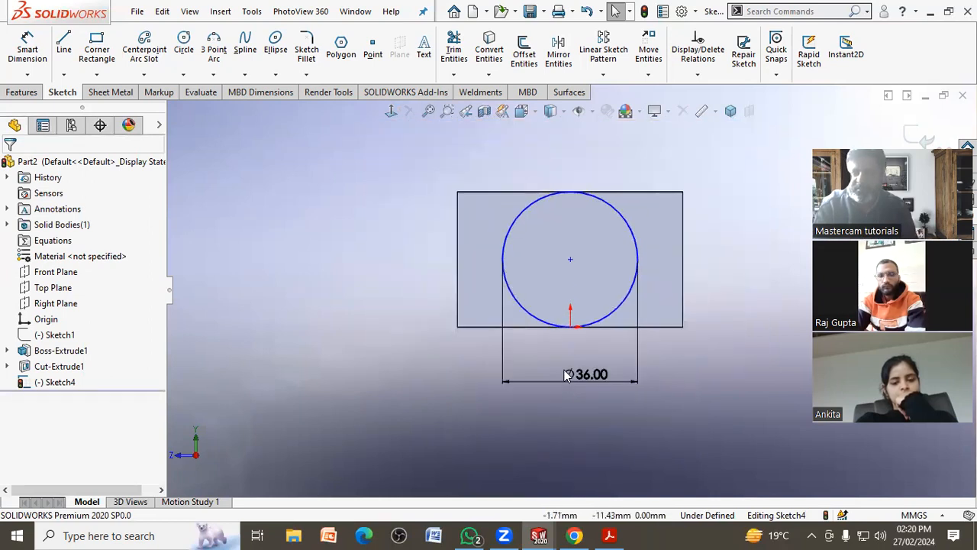
mouse_move(570, 259)
mouse_down()
mouse_move(569, 378)
mouse_move(571, 266)
mouse_up()
click(657, 339)
click(28, 47)
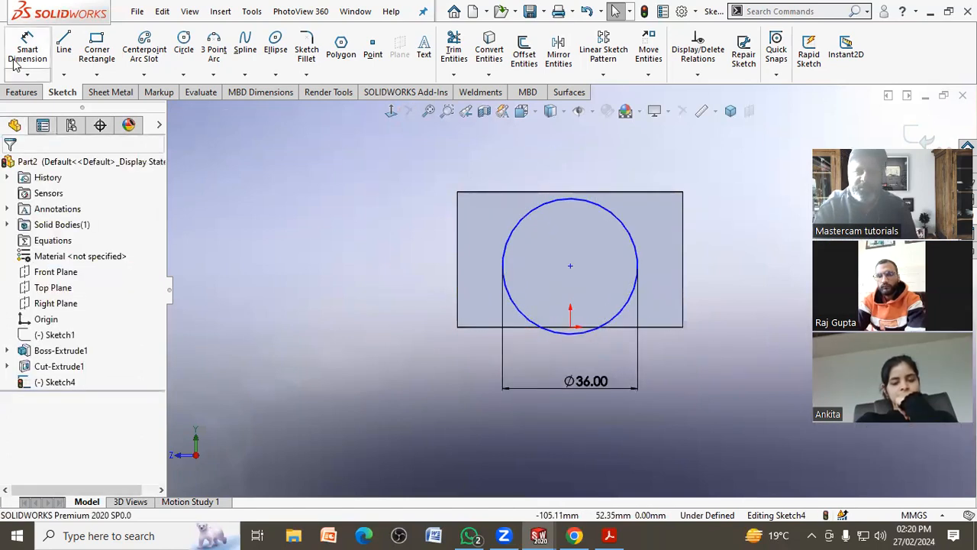
click(572, 267)
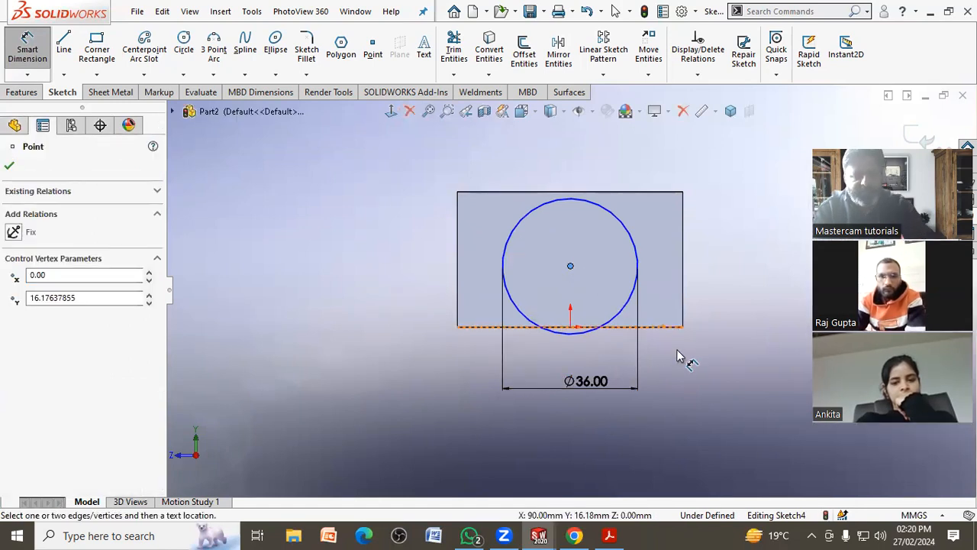
key(Escape)
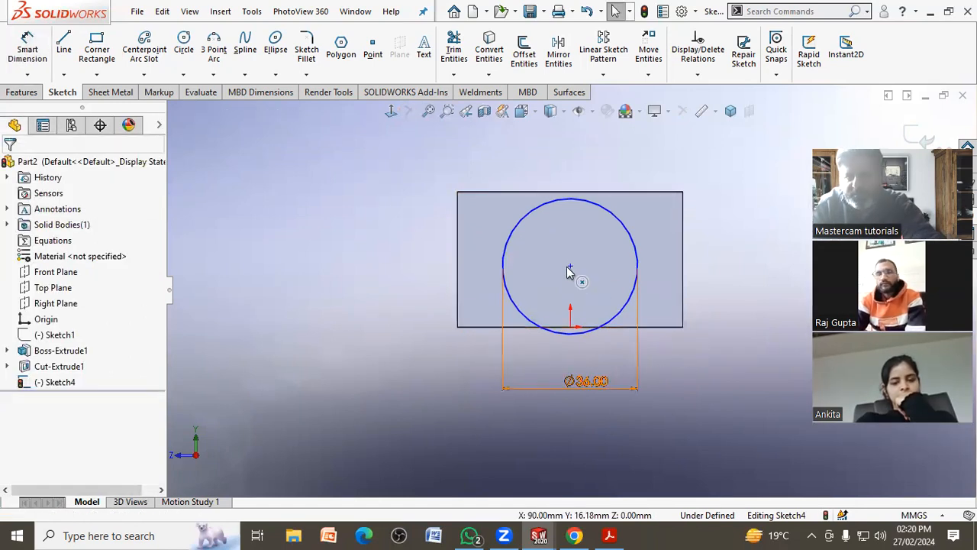
Step: Add a Horizontal relation between the circle's centre and the midpoint of the end face's vertical side edge
click(570, 267)
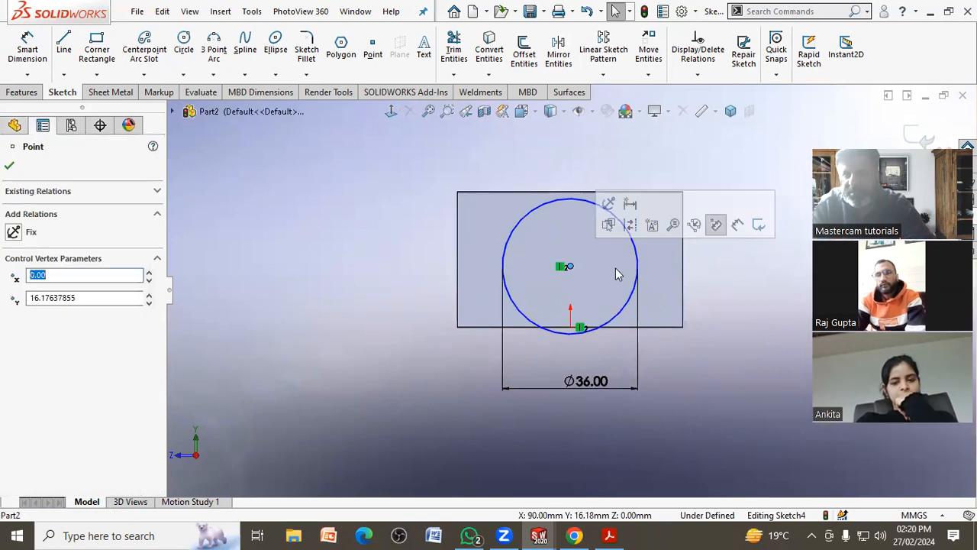
ctrl+click(683, 260)
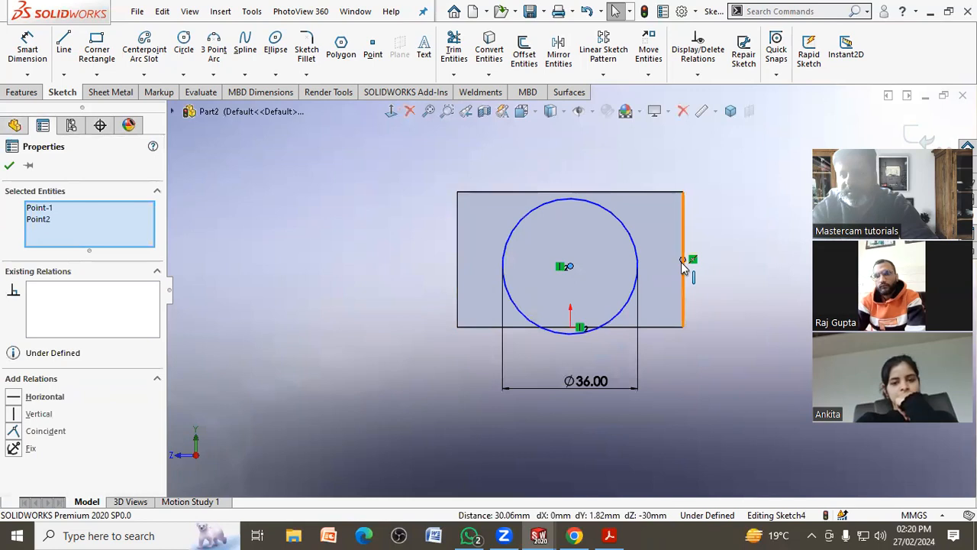
click(27, 396)
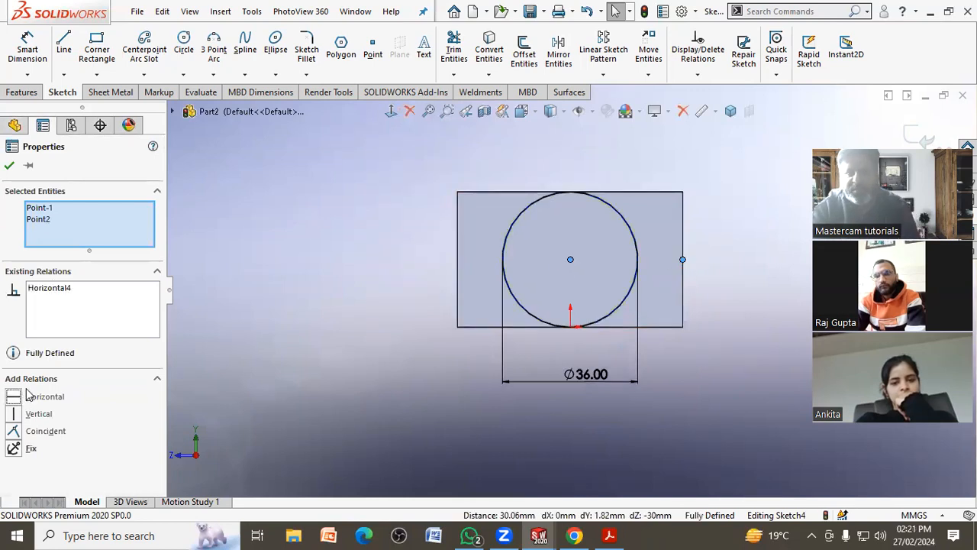
click(298, 276)
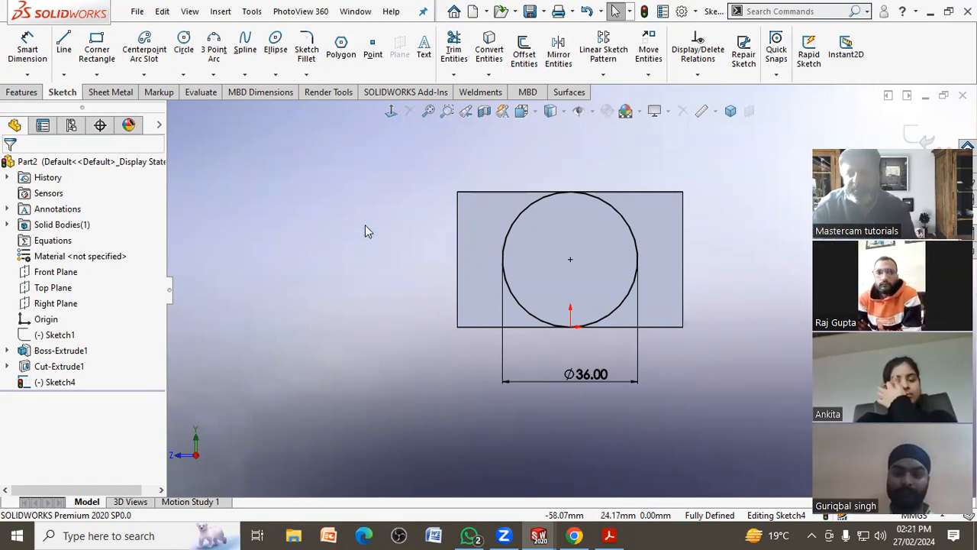
Step: Extrude the circle outward from the end face as a blind boss 18 mm deep, merged with the block
key(z)
mouse_move(458, 227)
middle_down()
mouse_move(500, 275)
mouse_move(494, 283)
mouse_move(504, 284)
middle_up()
click(22, 92)
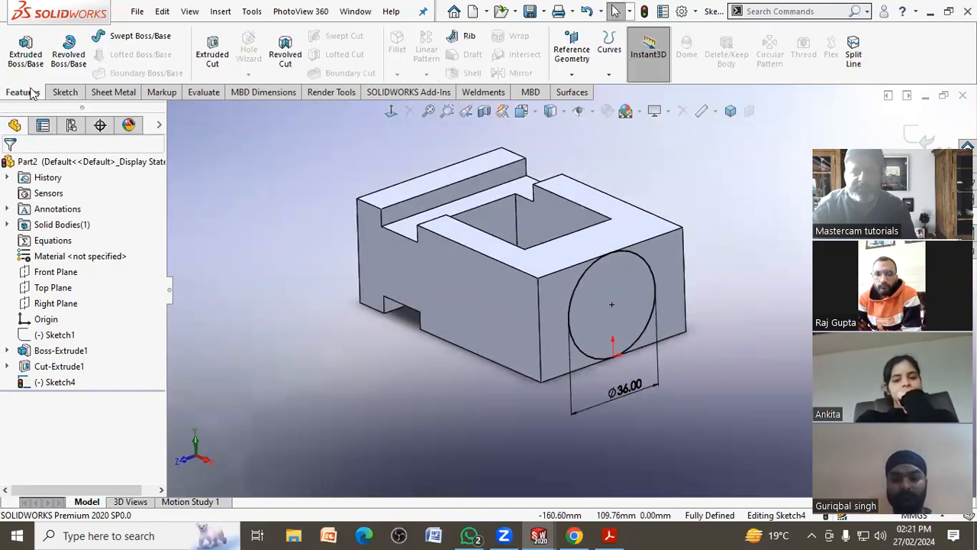
click(27, 67)
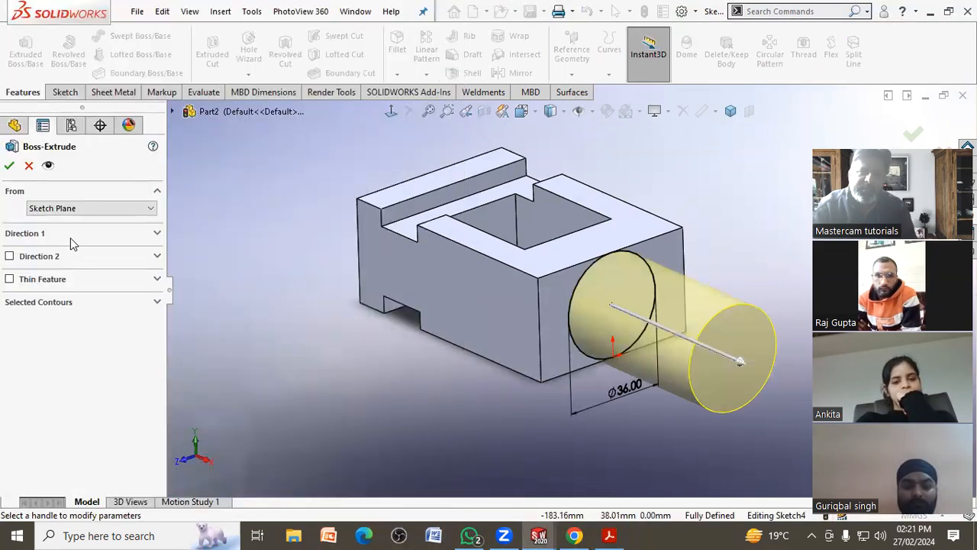
click(70, 235)
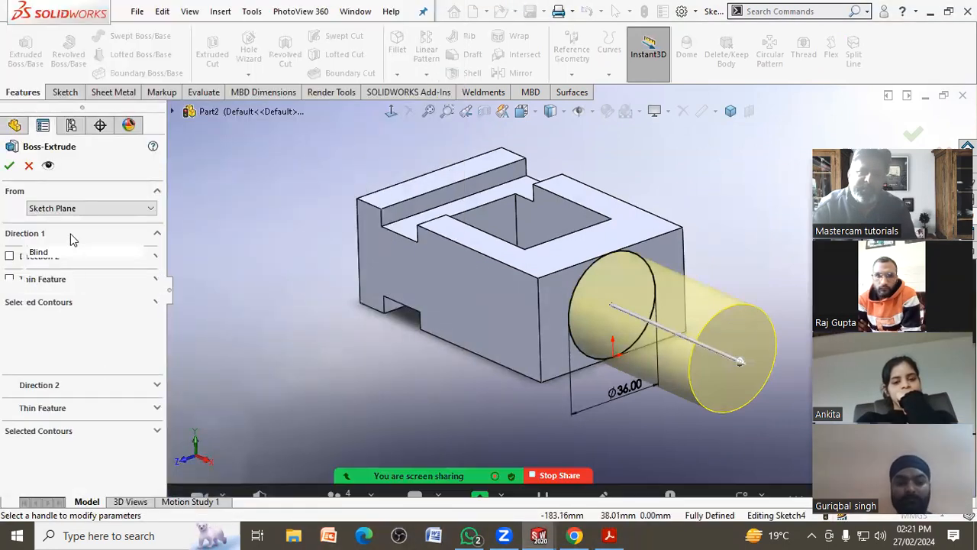
drag(77, 303, 8, 300)
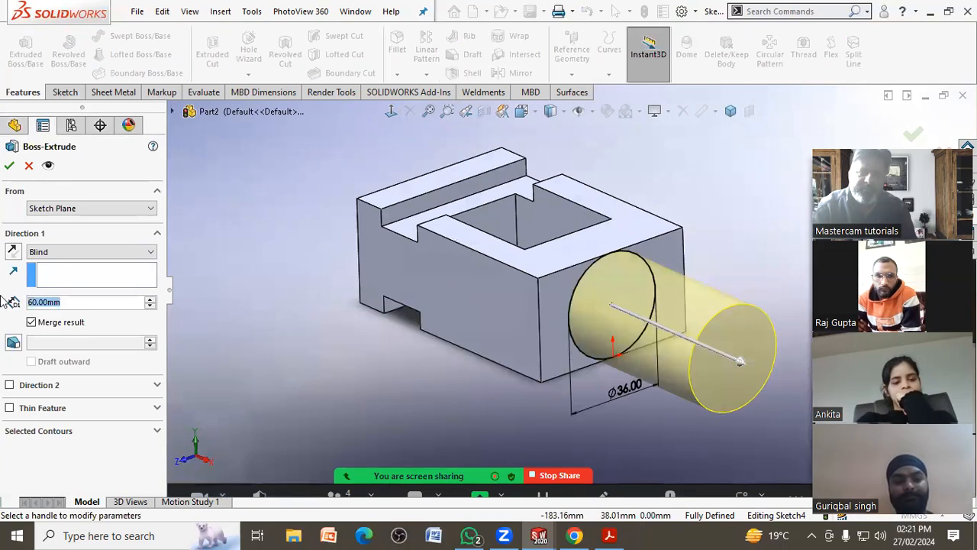
text(18)
key(Return)
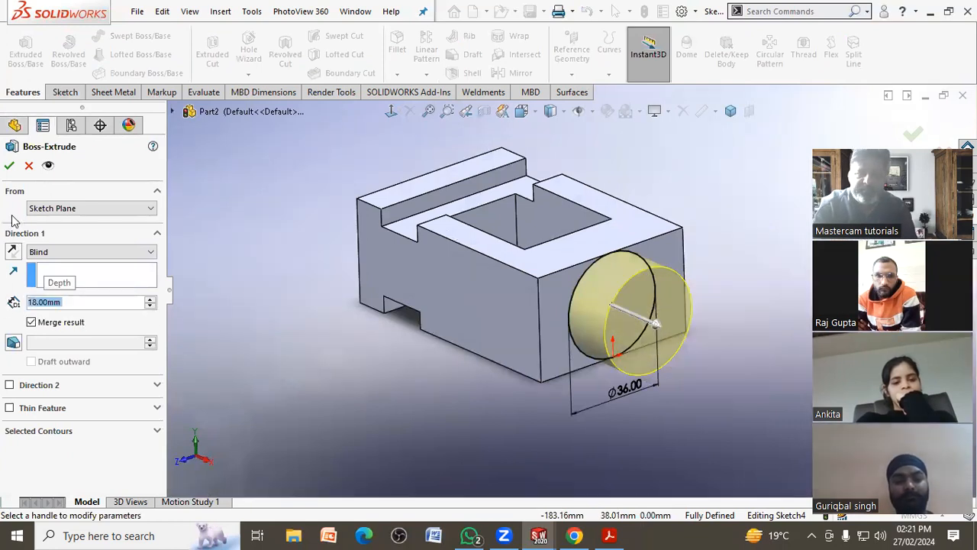
click(9, 165)
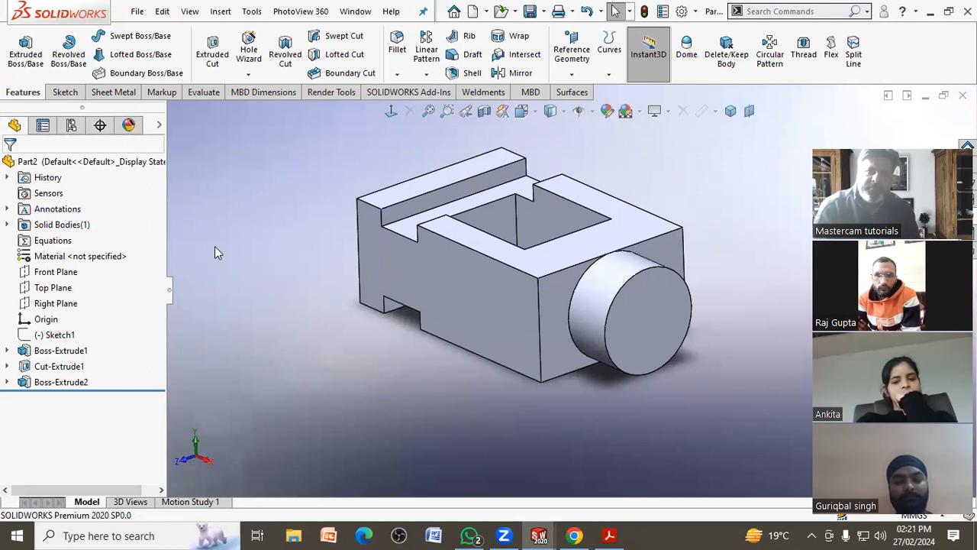
Step: Start a Hole Wizard hole and check the tapped hole callout on the boss in the PDF drawing
click(248, 74)
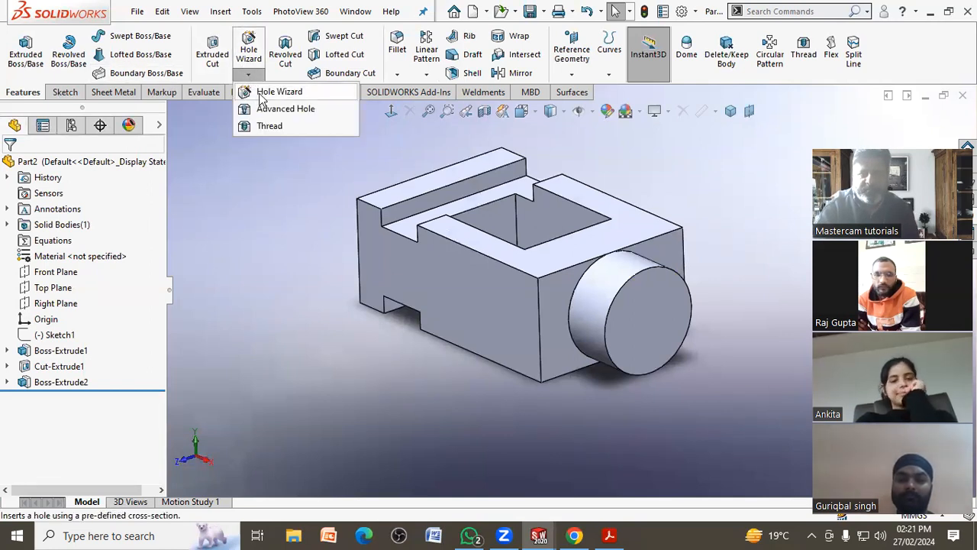
click(264, 93)
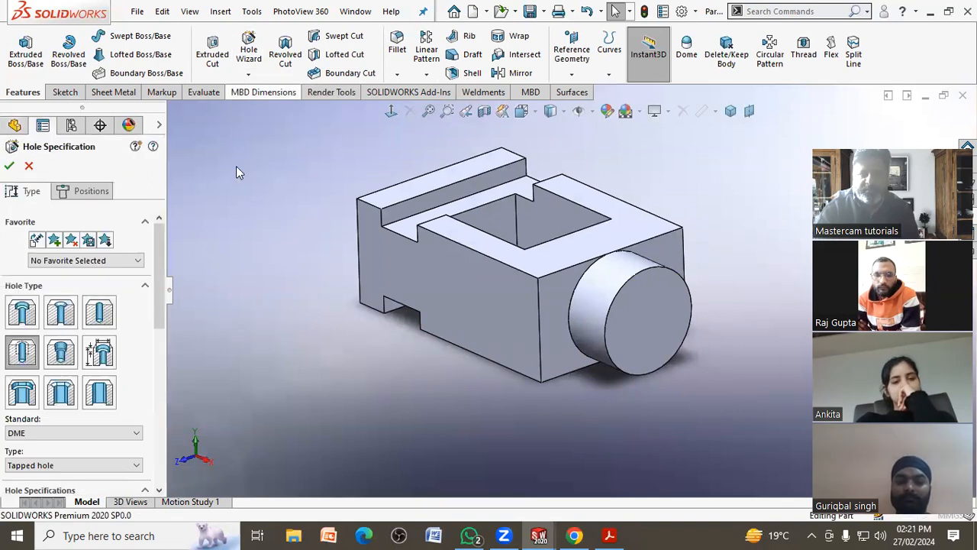
click(609, 535)
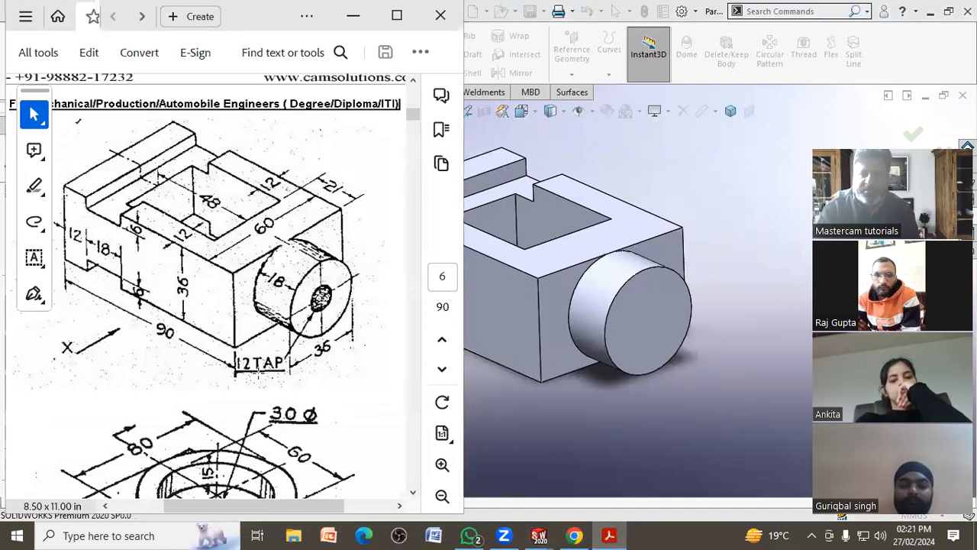
click(354, 16)
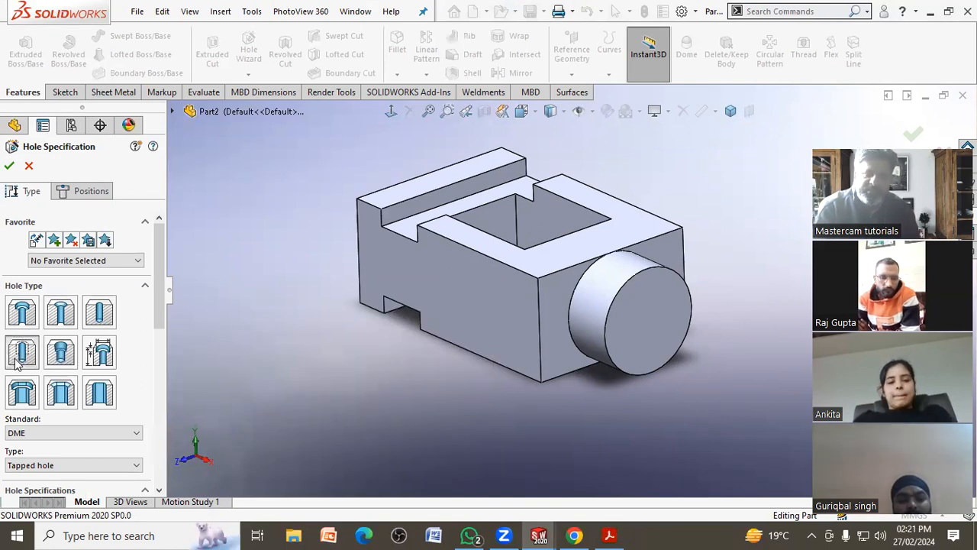
Step: Specify an ISO Bottoming Tapped Hole of size M12 with a blind depth of 18 mm
drag(159, 320, 159, 374)
click(58, 285)
scroll(60, 293, up, 3)
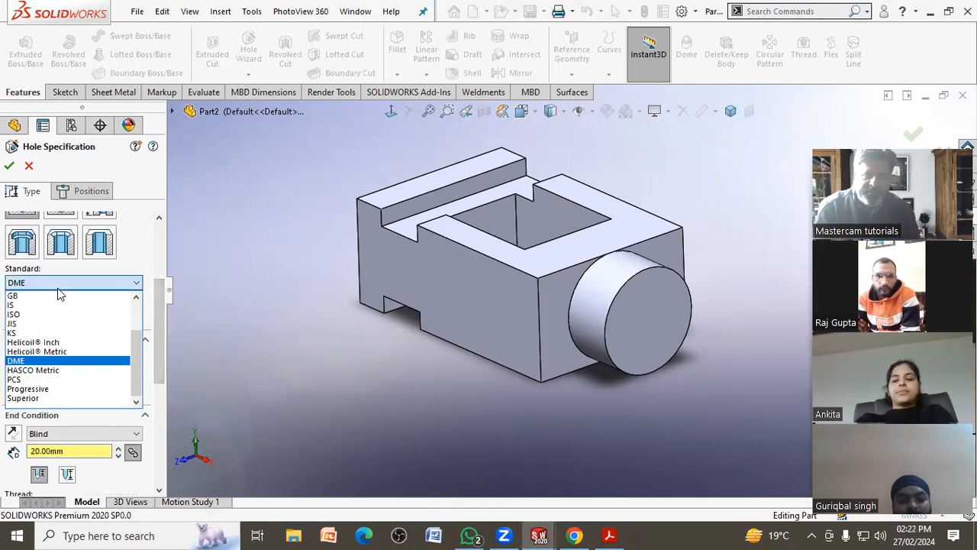
click(48, 313)
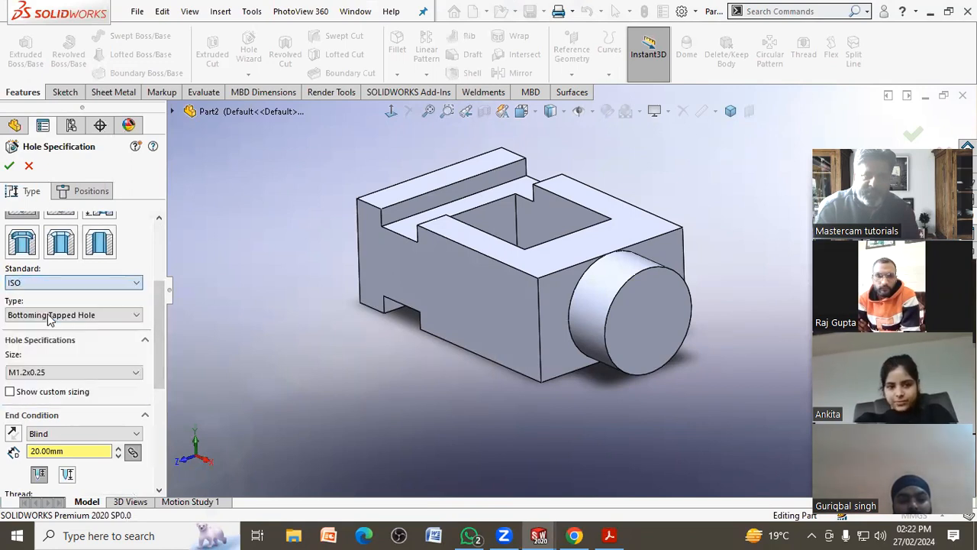
click(73, 372)
scroll(76, 447, down, 4)
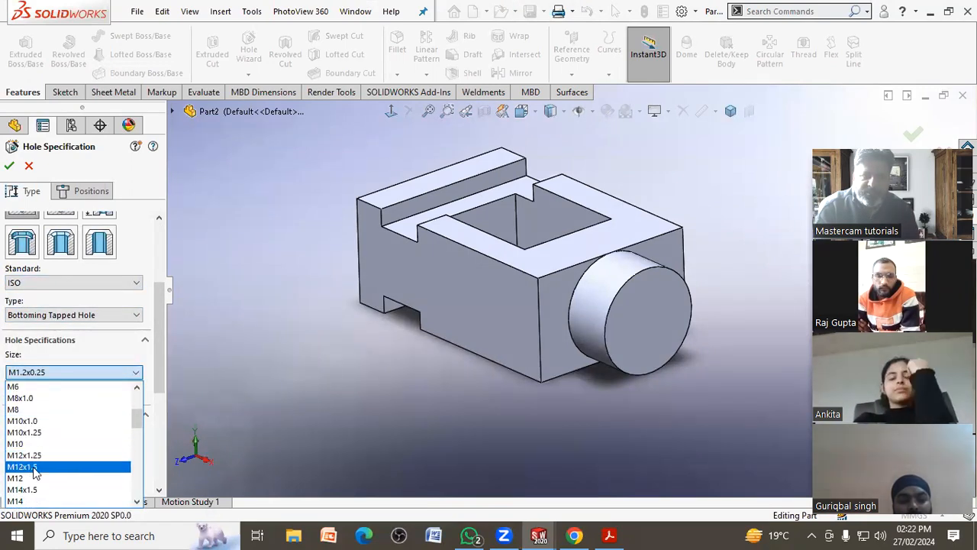
click(38, 483)
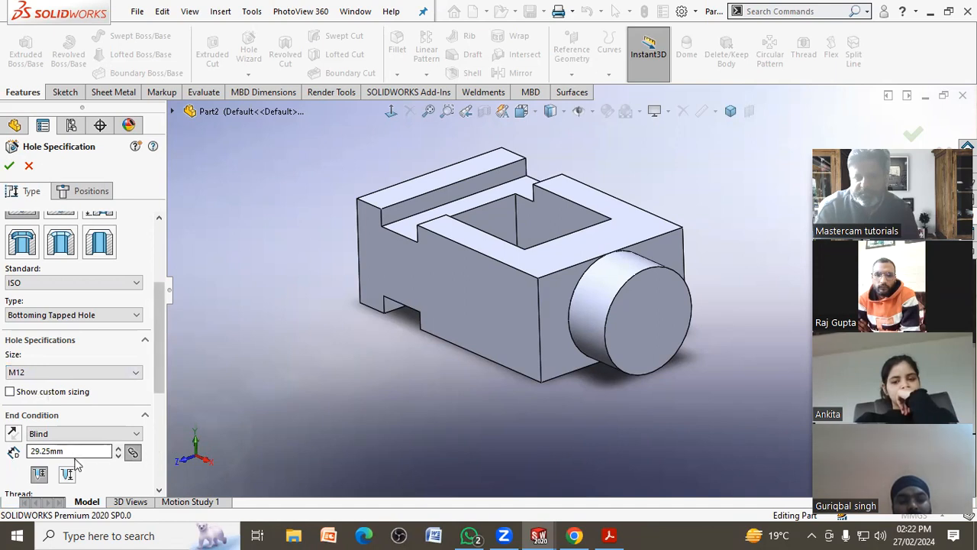
text(18)
key(Return)
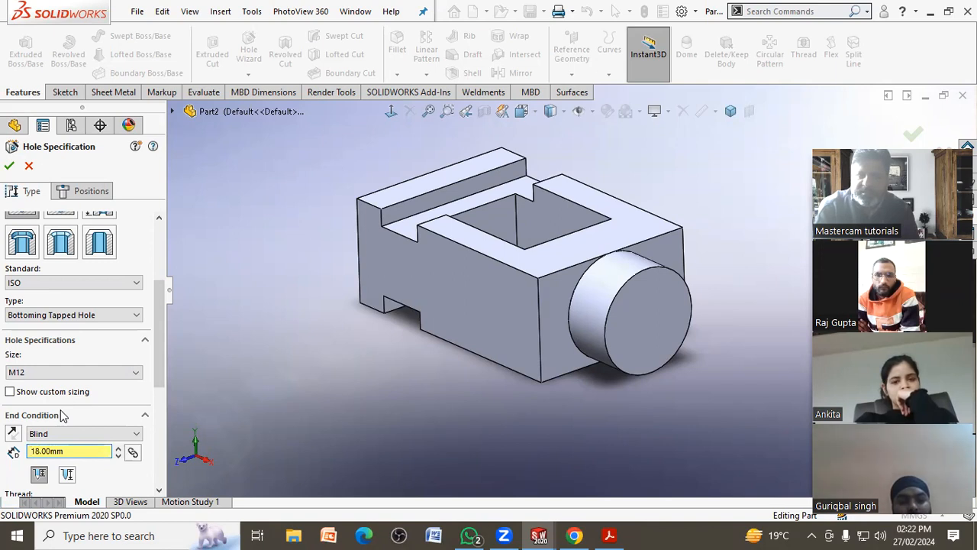
Step: Position the M12 tapped hole at the centre of the boss's end face and complete the hole
click(91, 198)
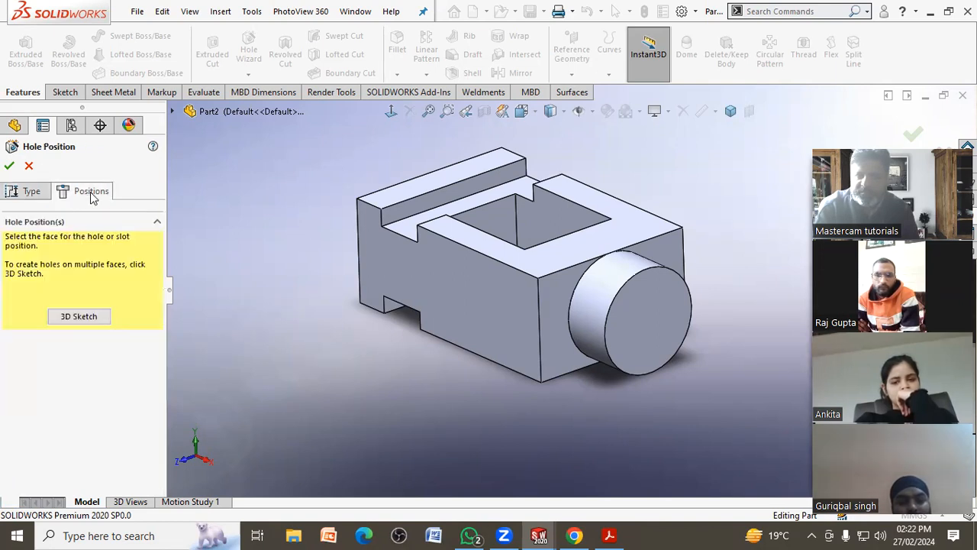
click(79, 316)
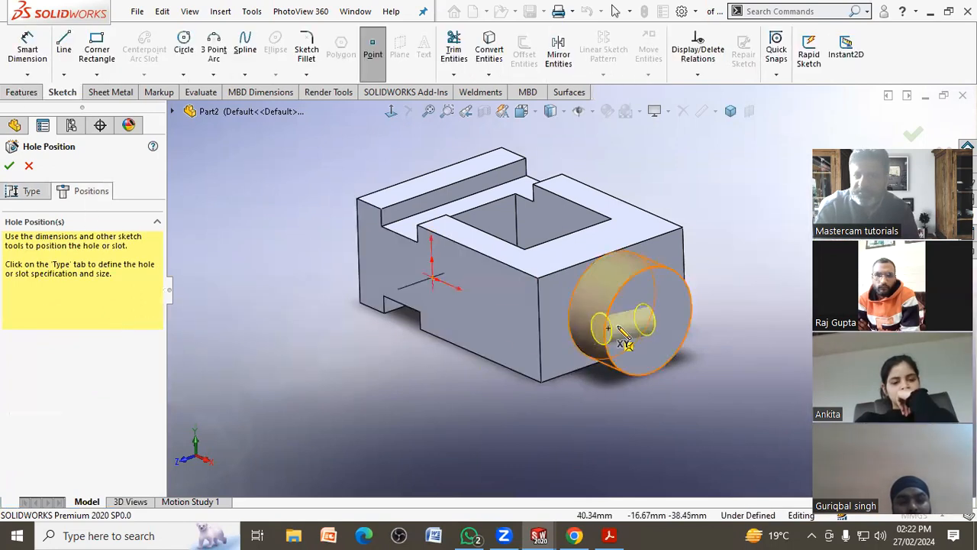
click(644, 328)
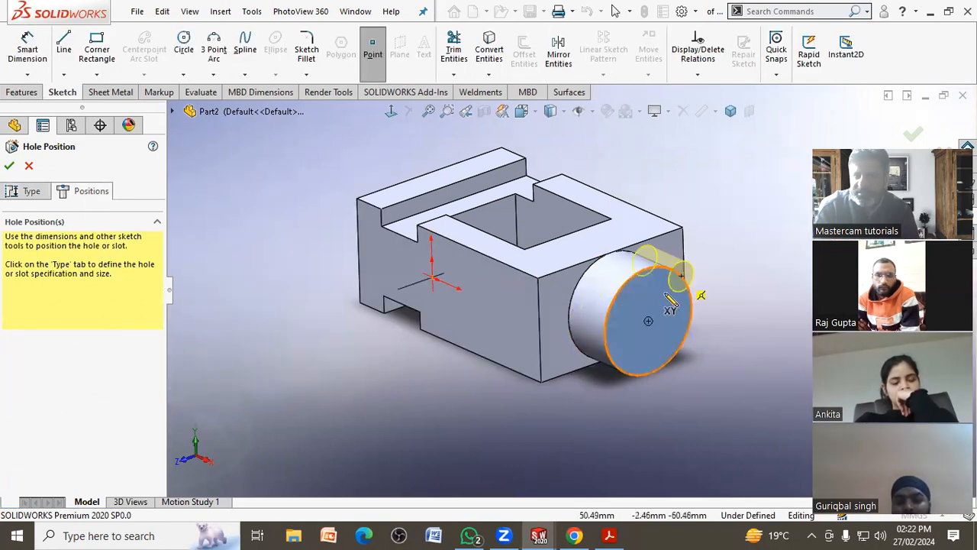
click(648, 321)
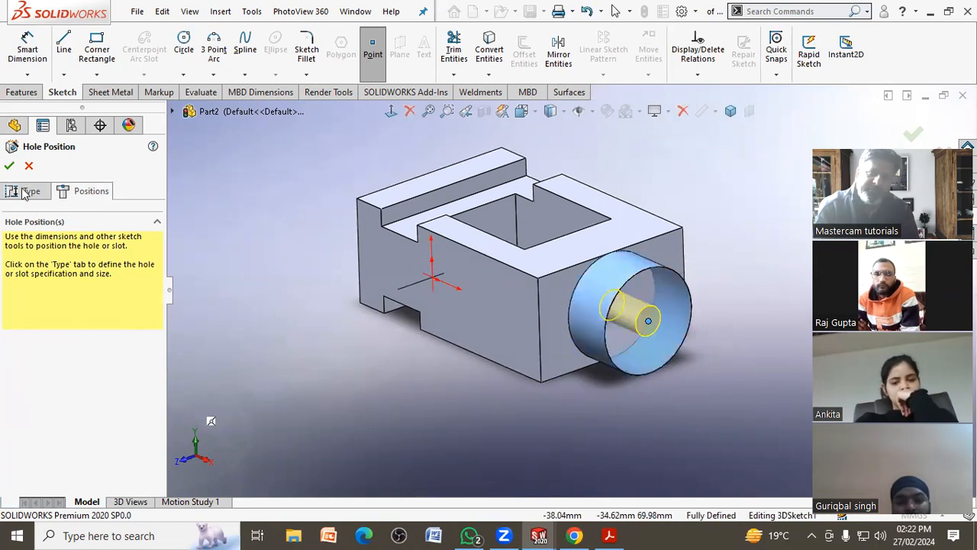
click(9, 165)
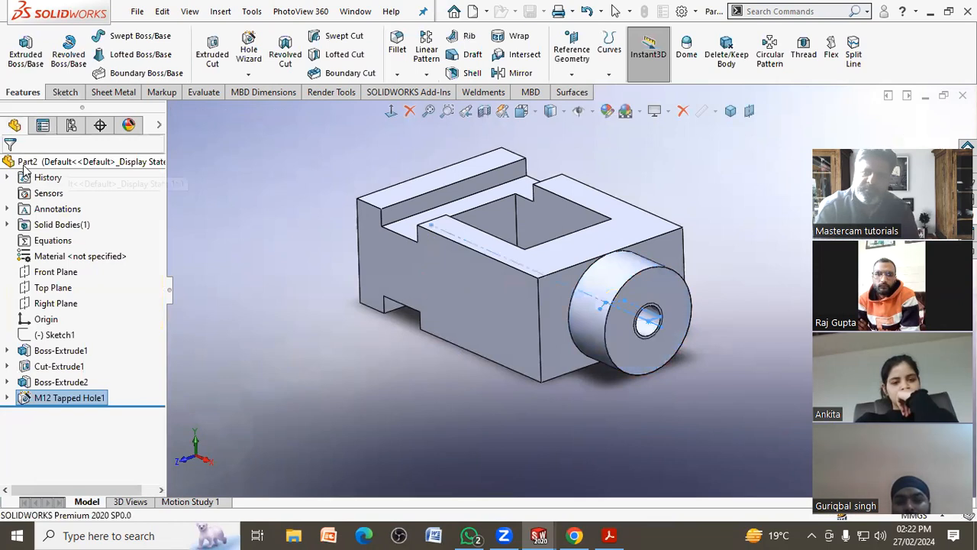
click(254, 251)
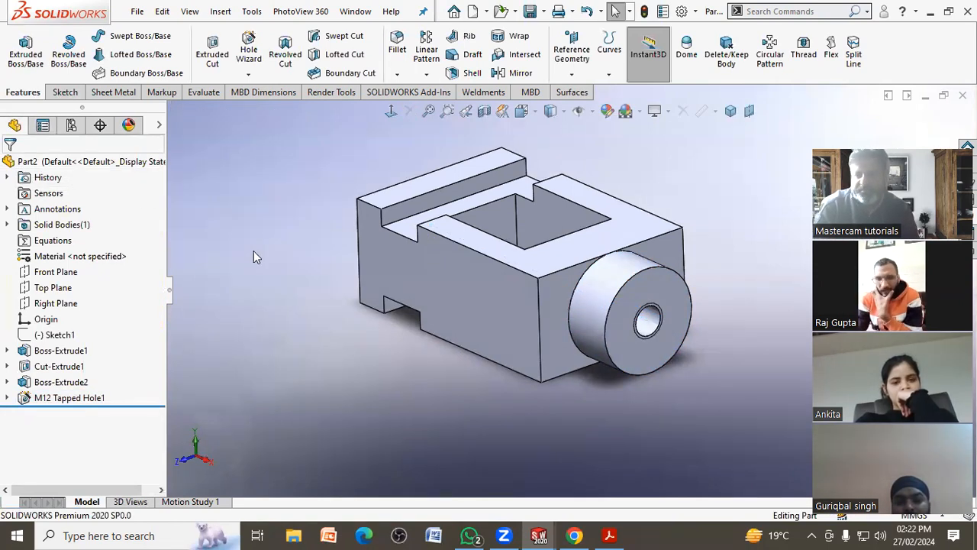
Step: Orient the part to match the pictorial drawing in the PDF and save this orientation as a new view named A
scroll(532, 231, up, 3)
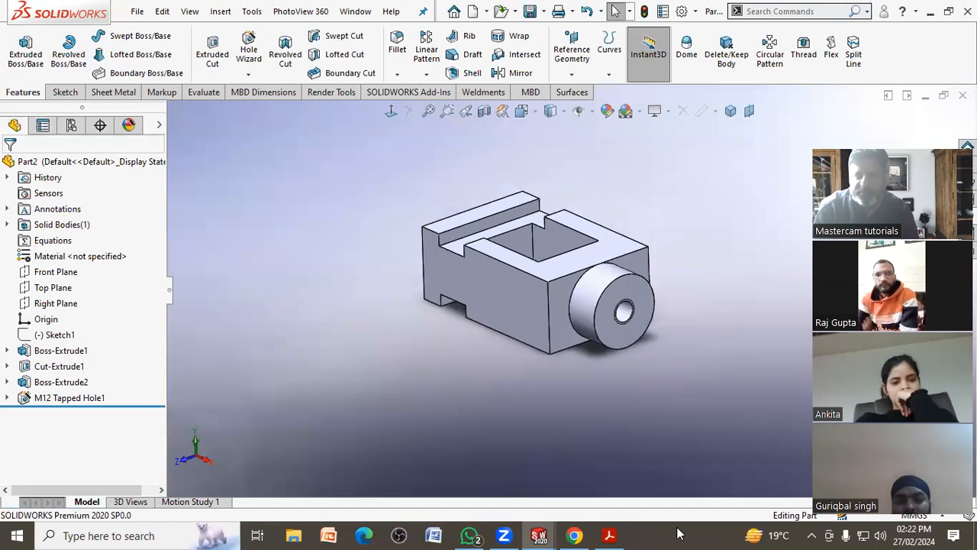
click(608, 535)
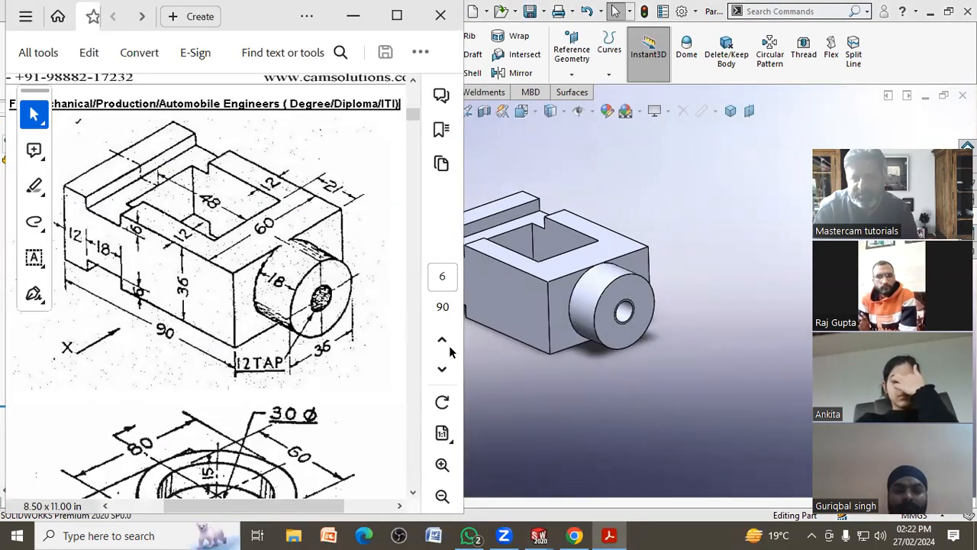
click(511, 376)
middle_drag(523, 376, 513, 410)
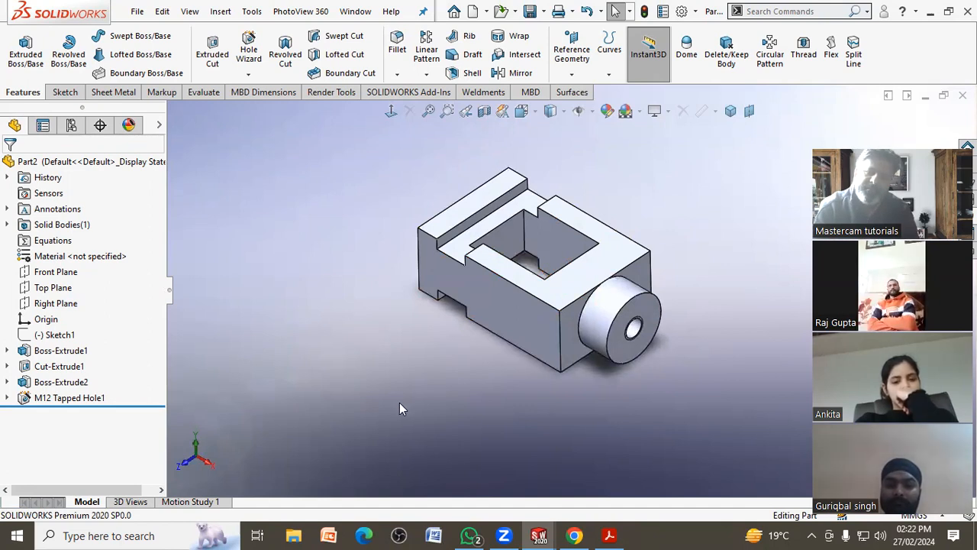
click(537, 113)
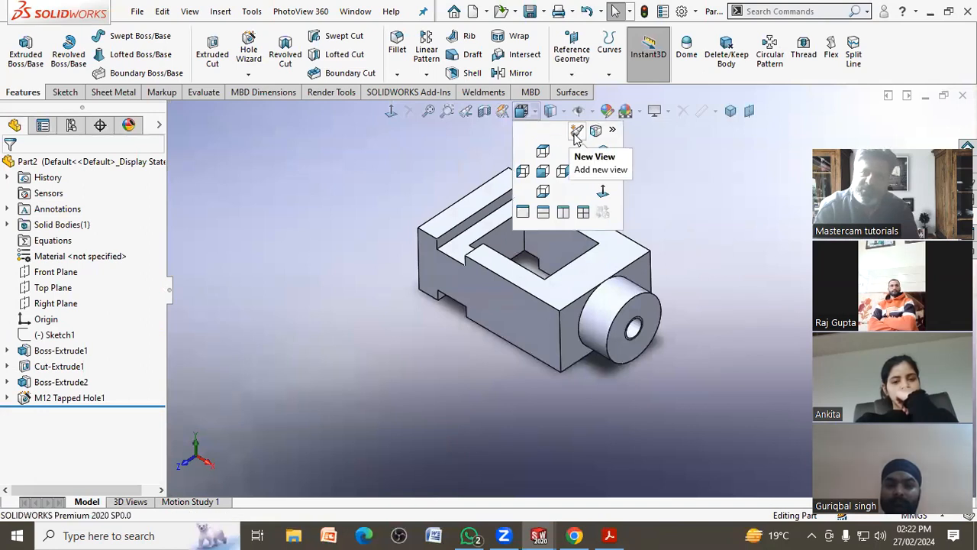
click(577, 134)
text(A)
click(553, 251)
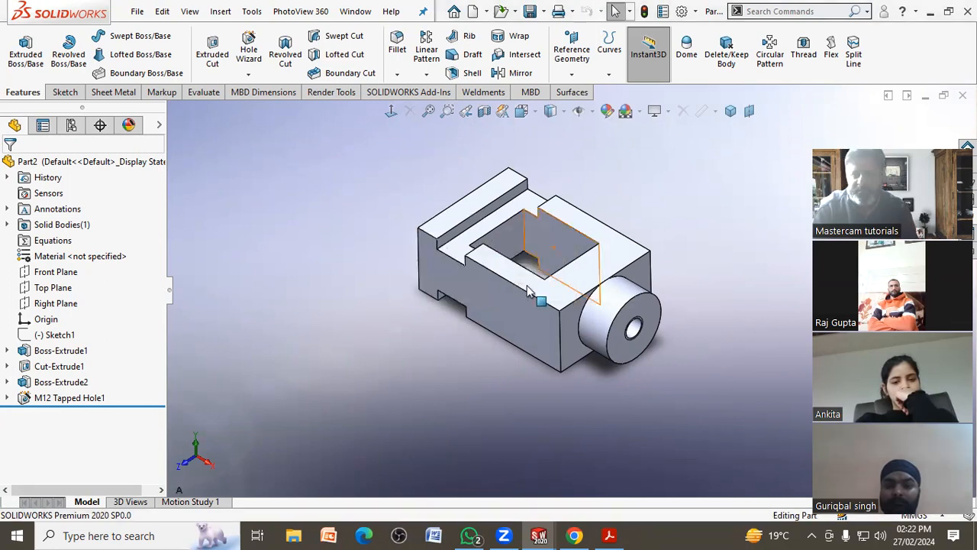
Step: Rotate the part away and restore the saved view A to test it
middle_drag(461, 414, 669, 239)
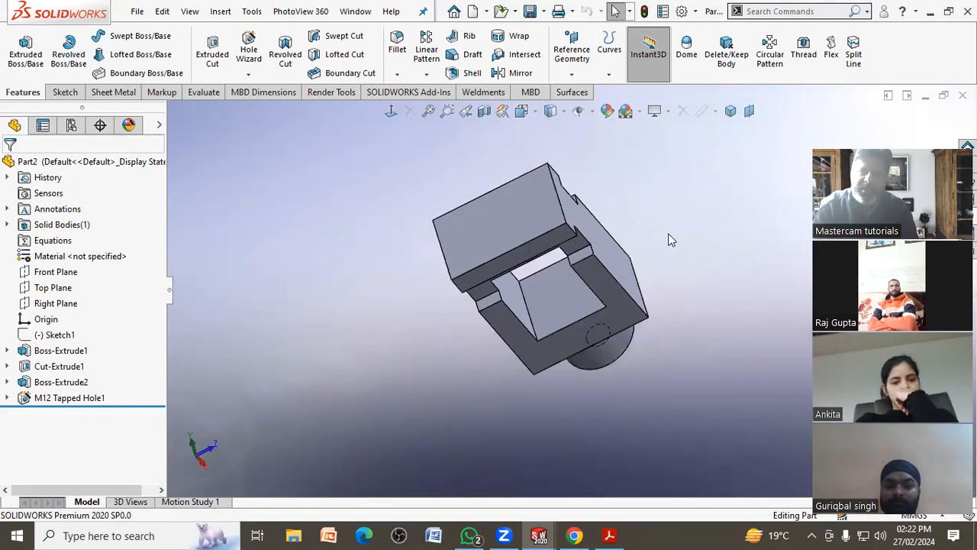
click(531, 111)
click(543, 215)
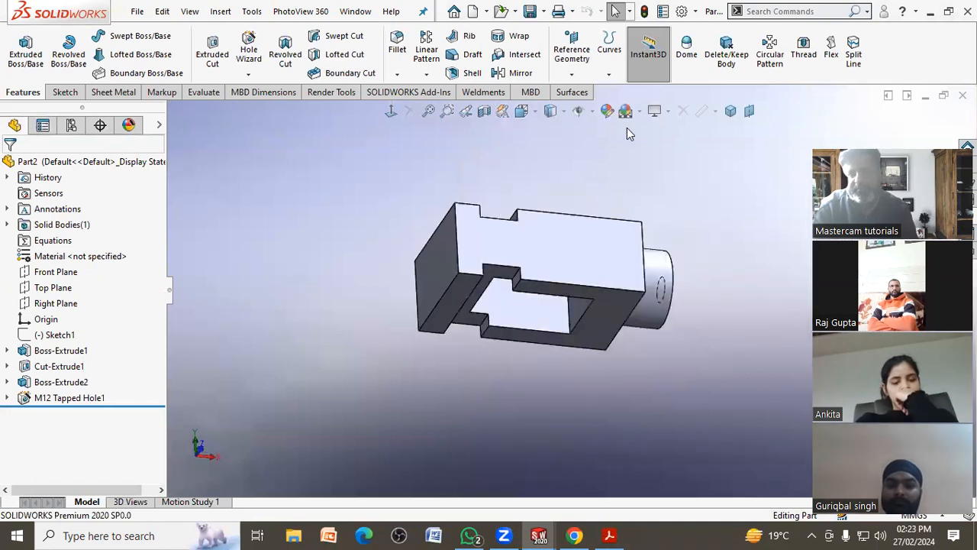
click(531, 113)
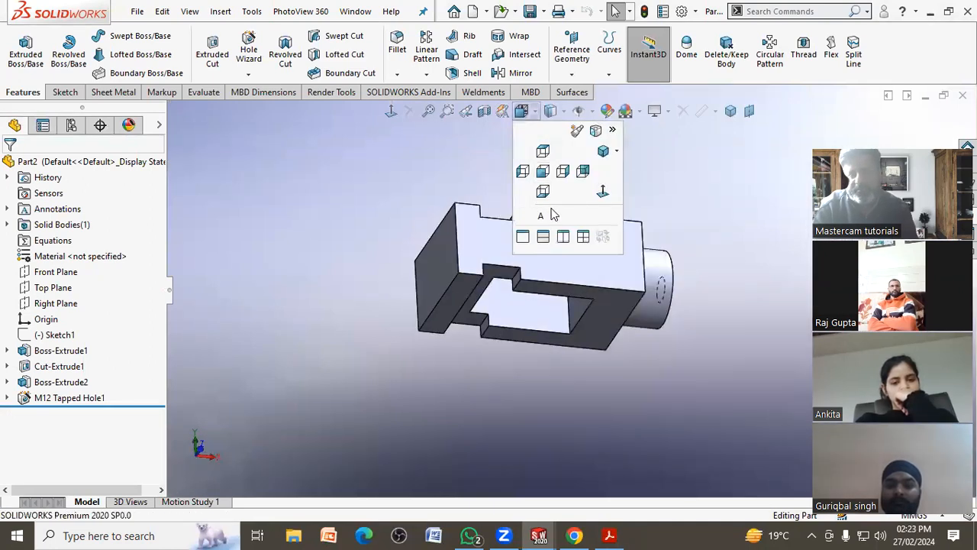
click(551, 213)
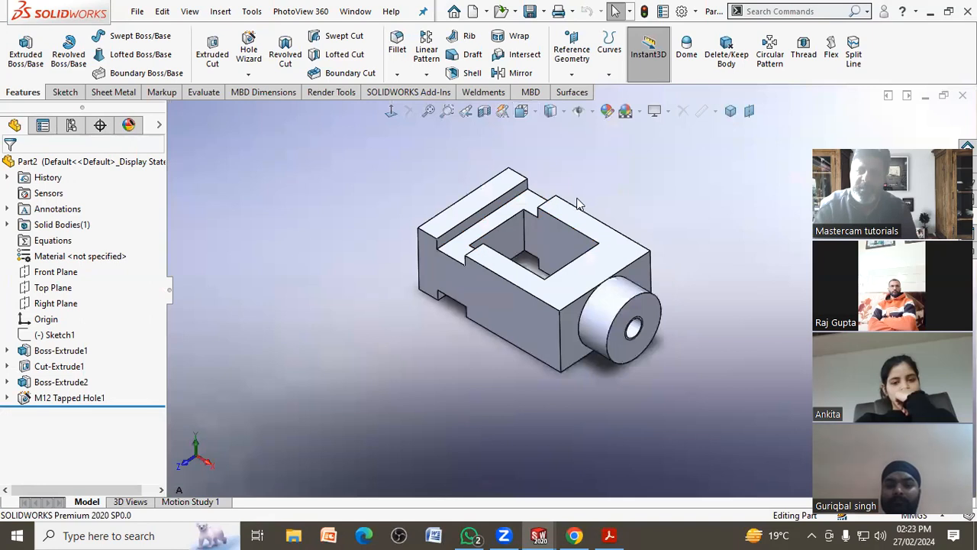
scroll(573, 200, down, 3)
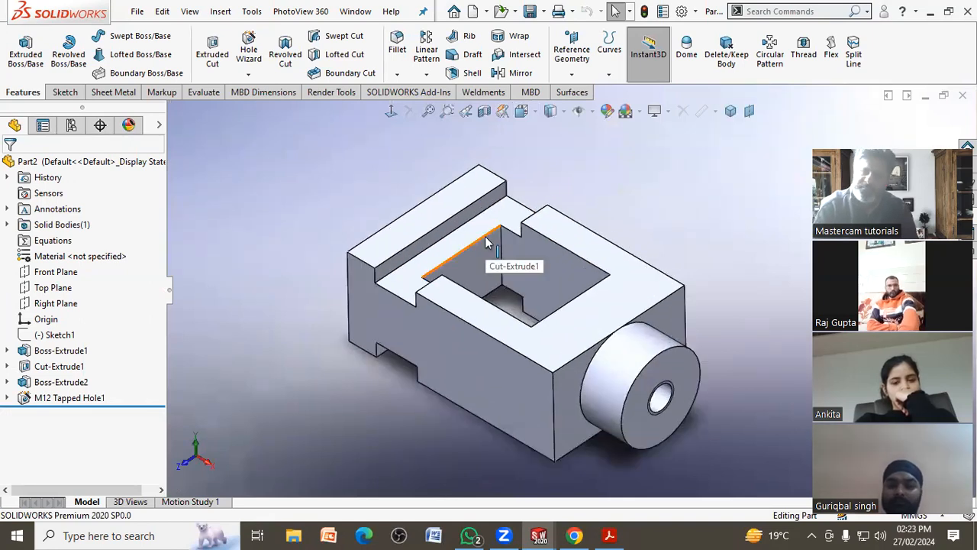
scroll(550, 351, down, 2)
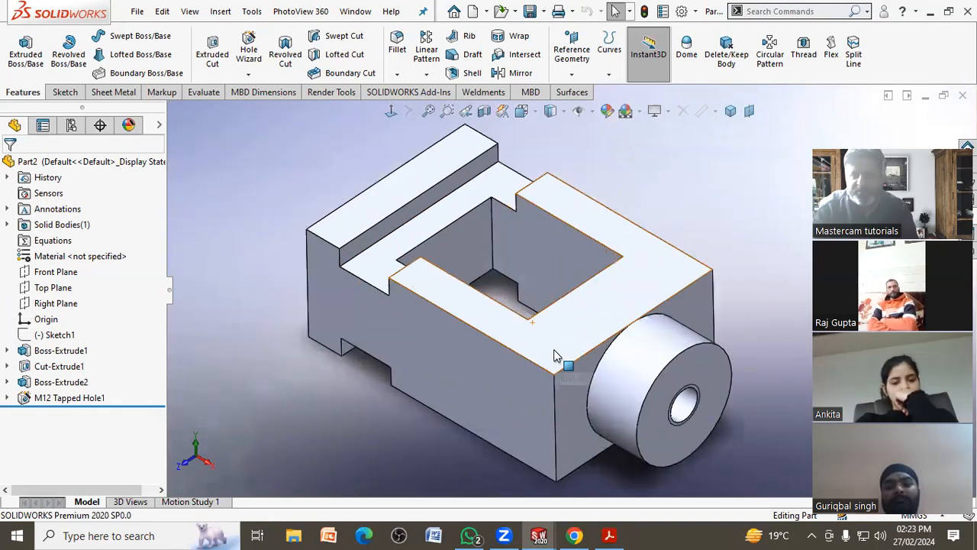
click(428, 112)
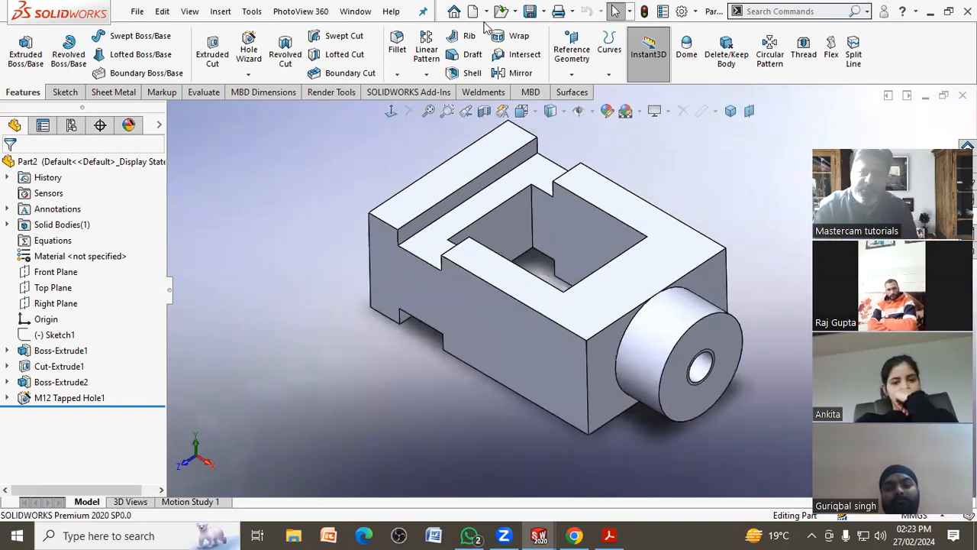
Step: Save the part in the Documents folder as 3d_6, matching the PDF page number
key(ctrl+s)
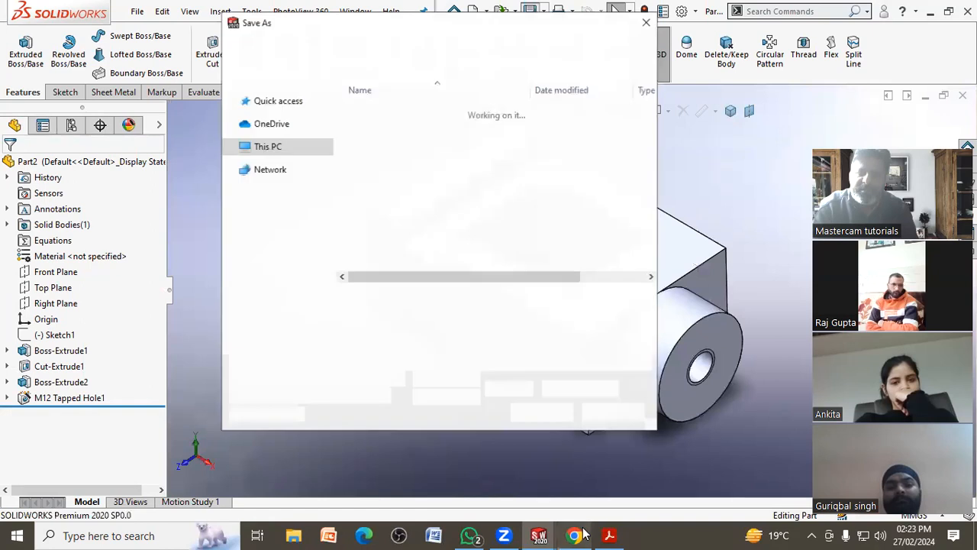
click(610, 535)
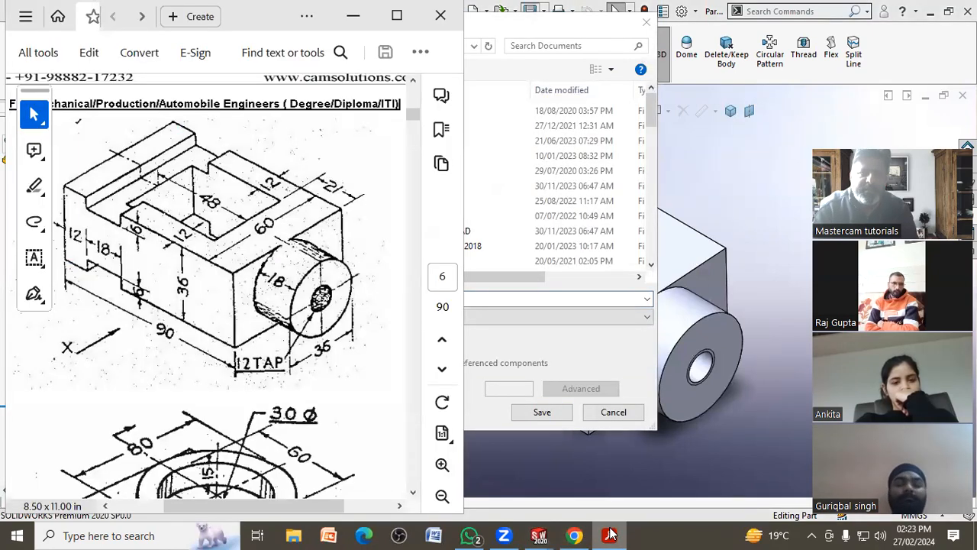
click(610, 535)
text(3d8)
key(BackSpace)
text(_6)
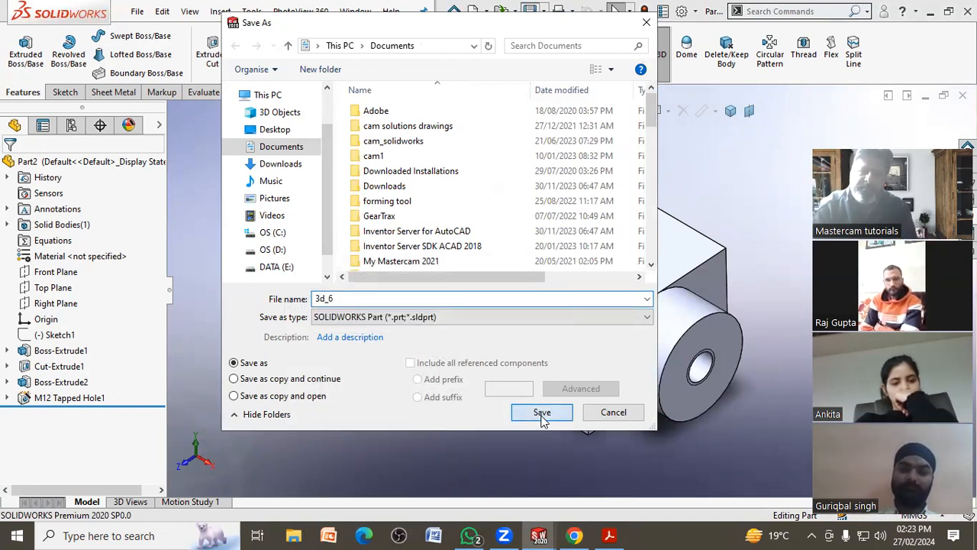
click(542, 417)
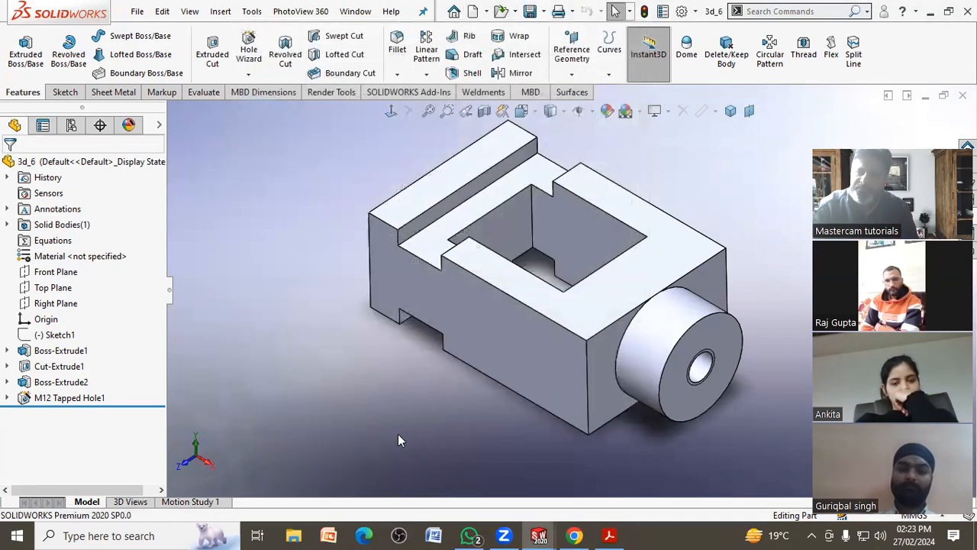
Step: Assign Plain Carbon Steel as the part's material
right_click(89, 261)
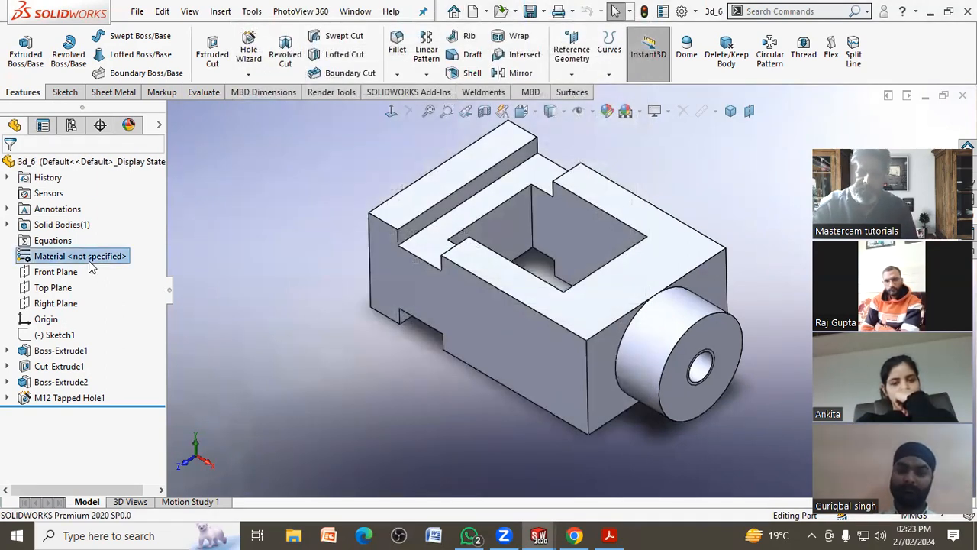
click(156, 267)
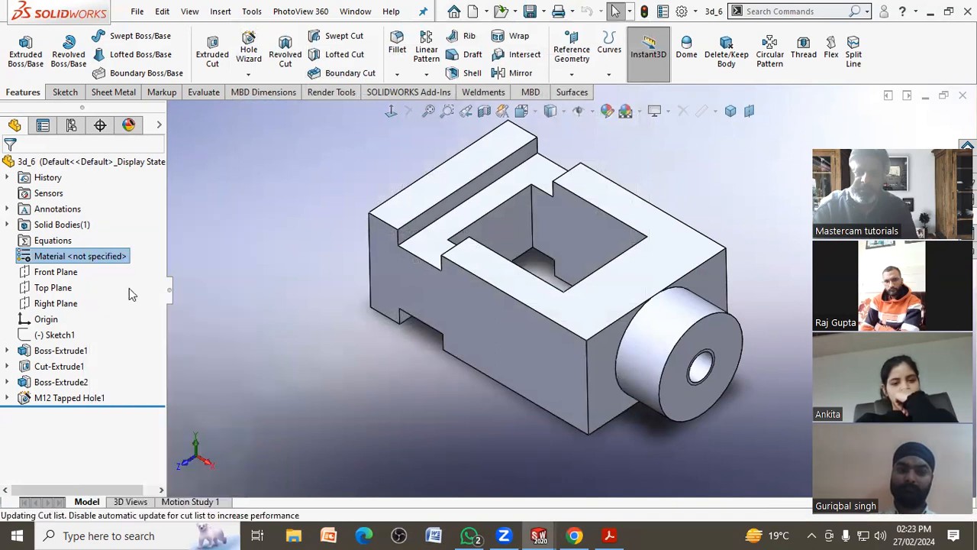
Step: Add Material and Weight as custom file properties of the part
click(137, 11)
click(175, 404)
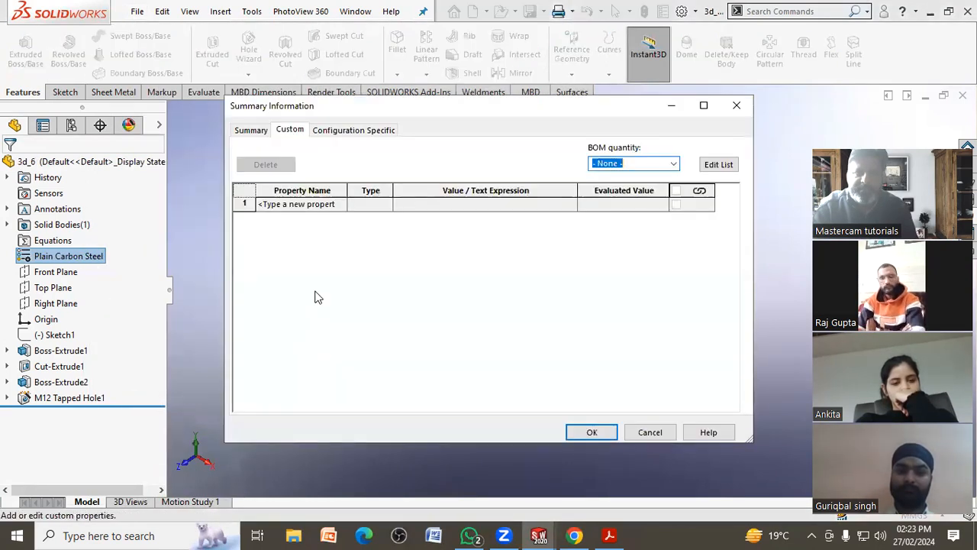
click(342, 203)
click(340, 205)
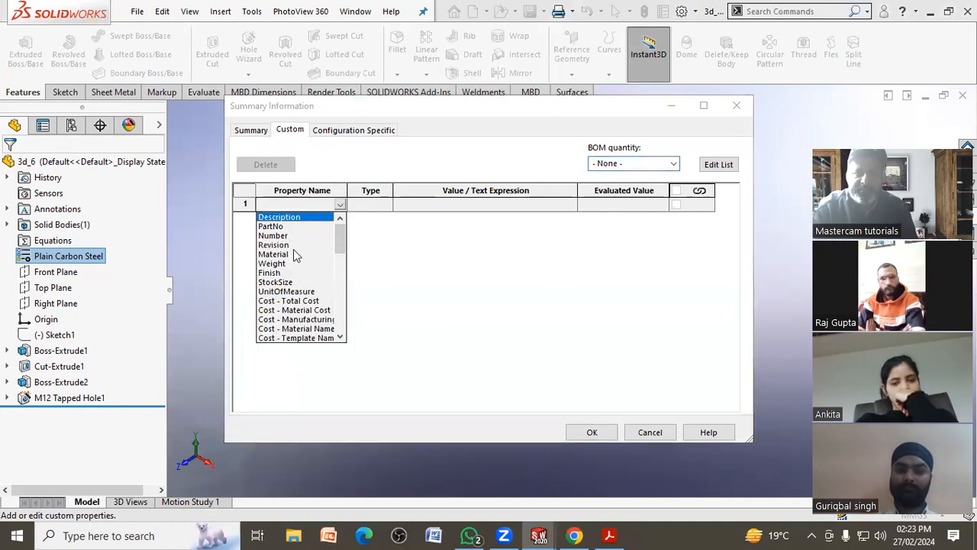
click(295, 254)
click(341, 220)
click(281, 279)
Step: Link the Material property to the part's material and the Weight property to its mass, and accept the properties
click(538, 206)
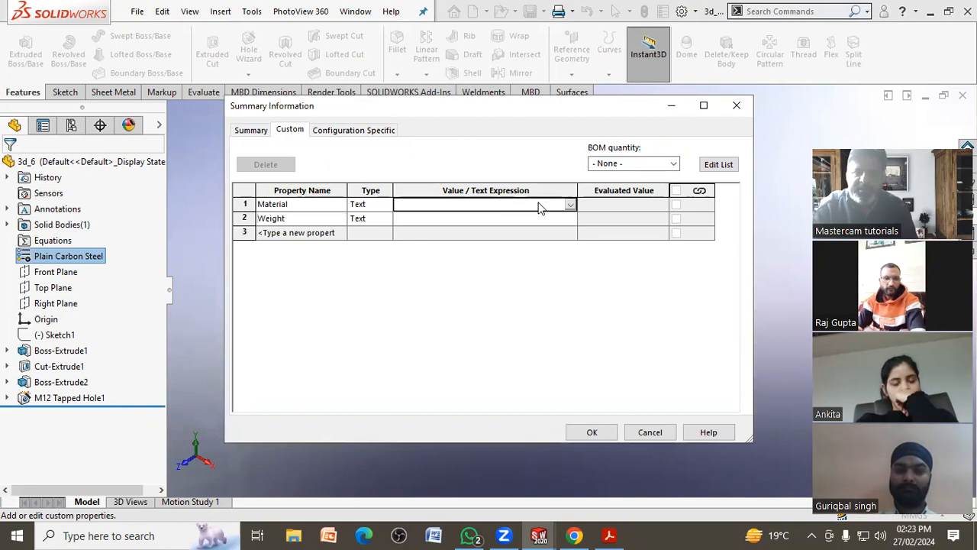
click(570, 205)
click(435, 219)
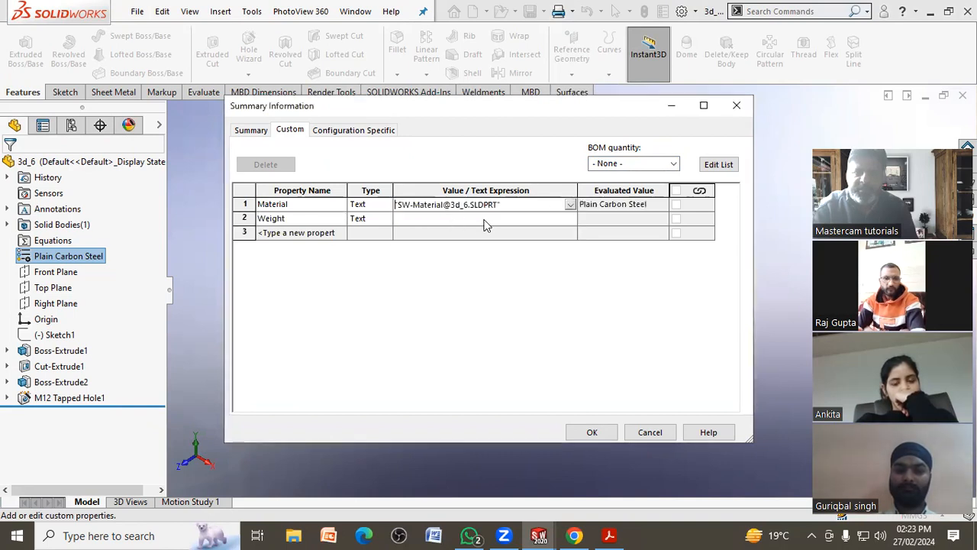
click(569, 220)
click(471, 243)
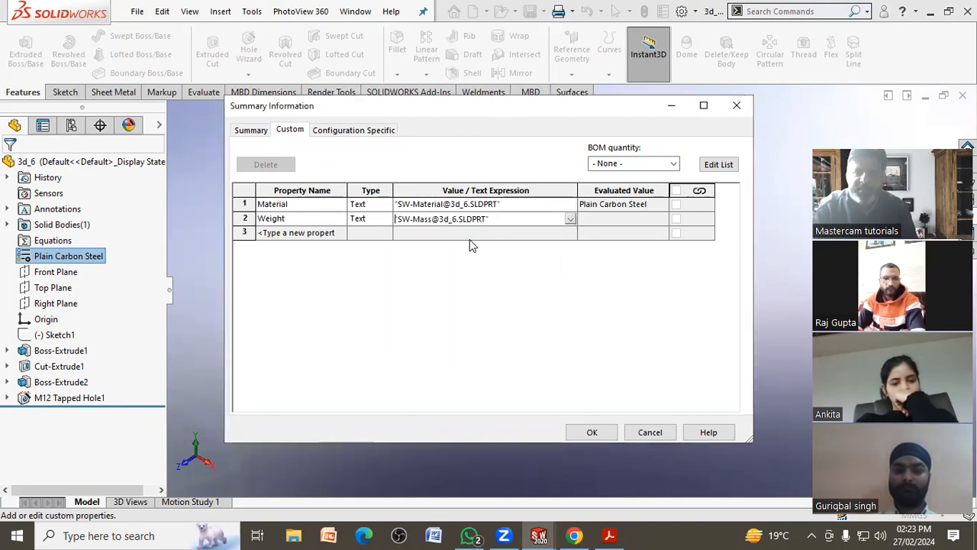
click(590, 433)
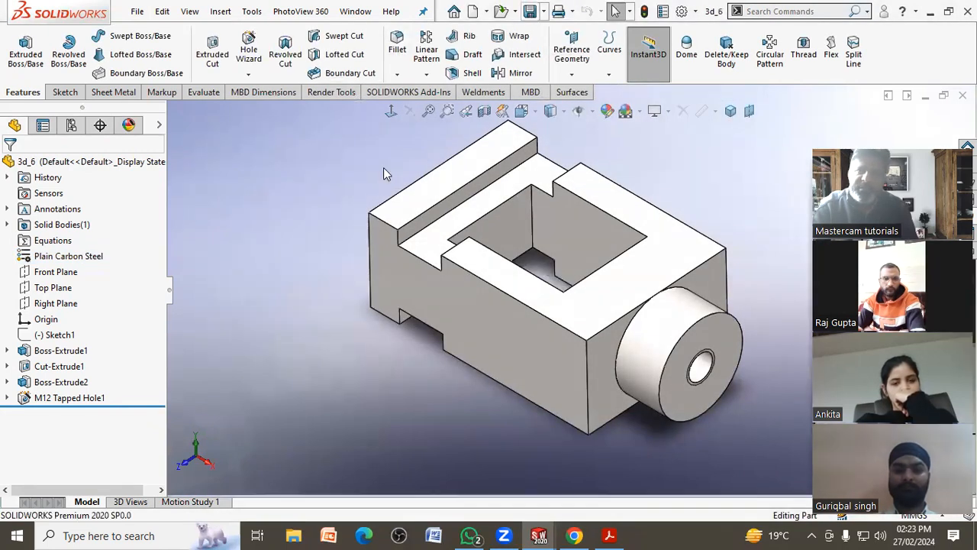
Step: Create an A3 drawing from the part and place its shaded pictorial view above the title block
click(138, 11)
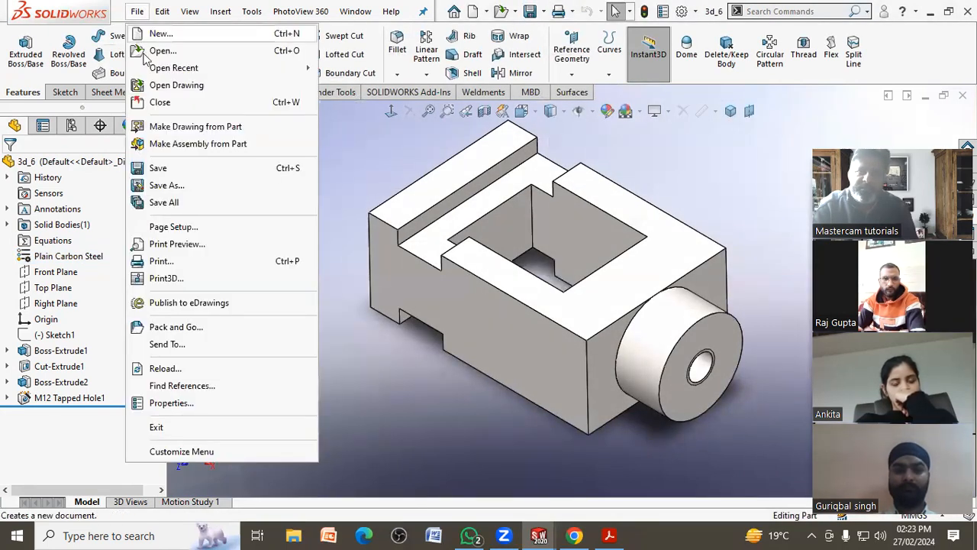
click(157, 127)
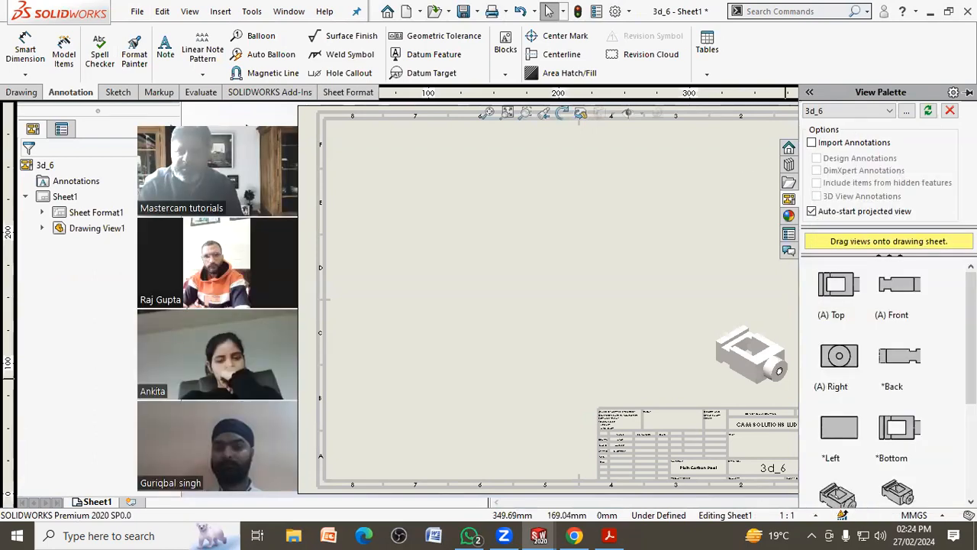
Step: Place the top view in the sheet's upper half, with the projected front view below it and the projected right view beside it
drag(823, 292, 468, 229)
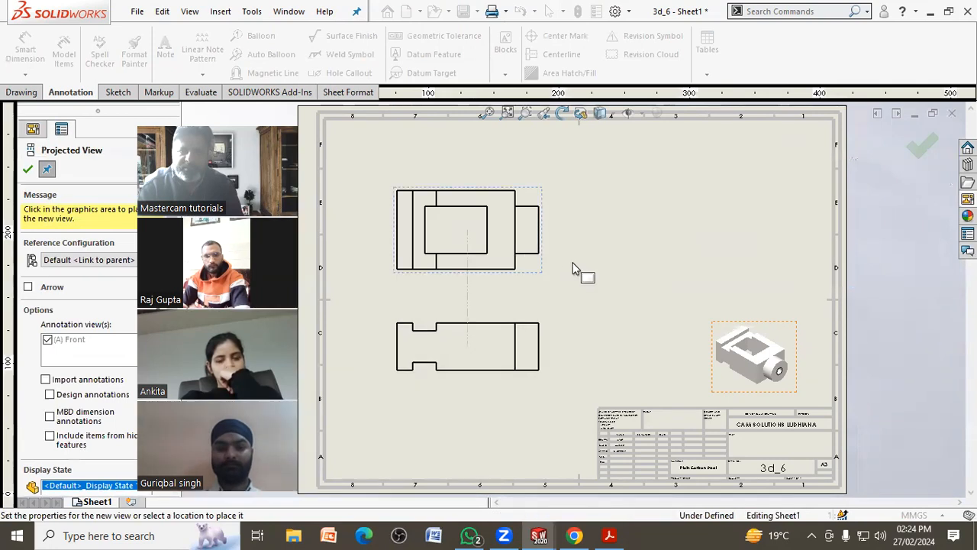
click(628, 236)
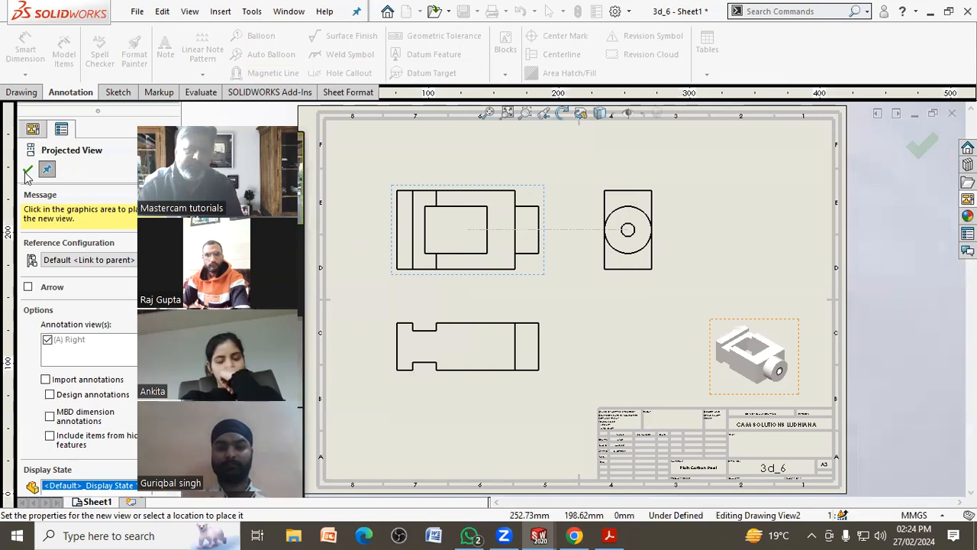
click(554, 310)
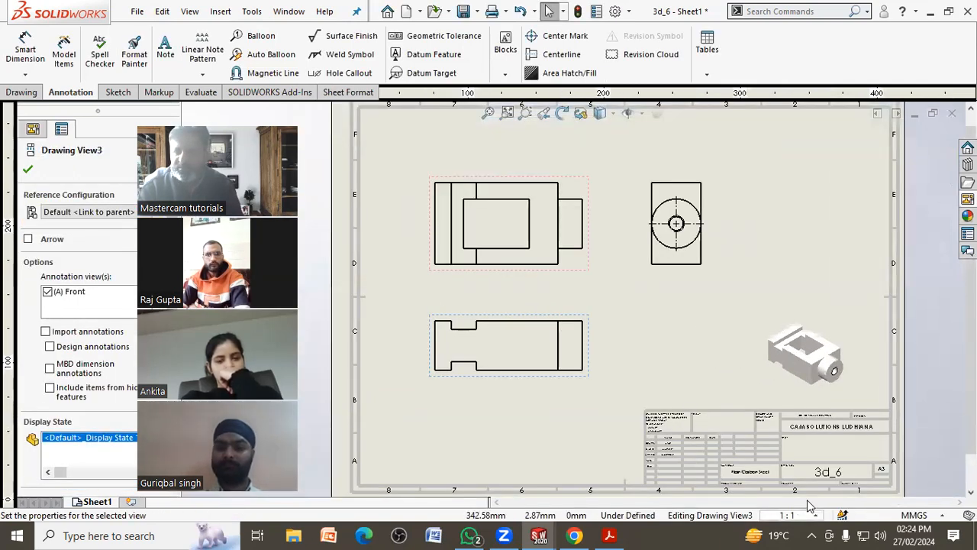
Step: Insert the block body's model dimensions by selecting its feature in the front view, importing them into all views
click(428, 406)
scroll(441, 406, up, 2)
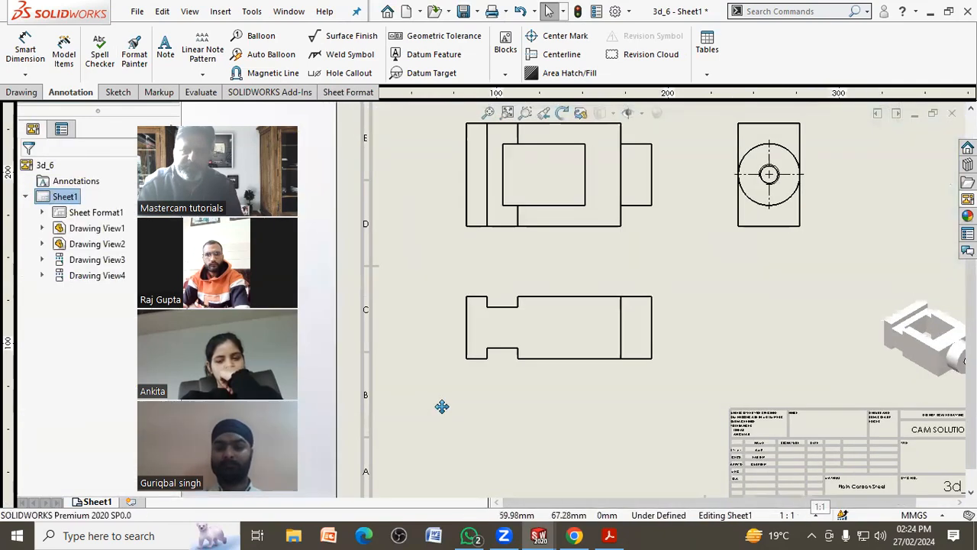
scroll(441, 419, down, 2)
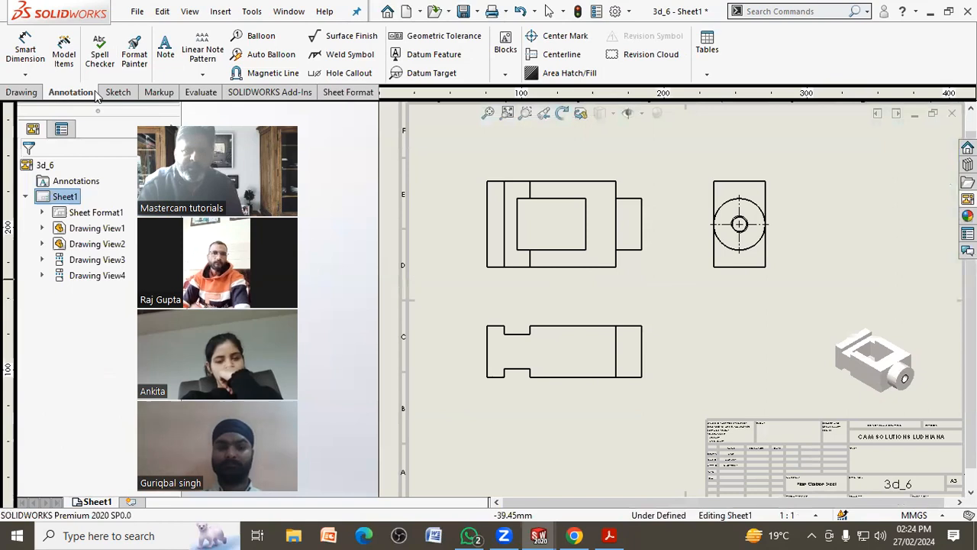
click(65, 55)
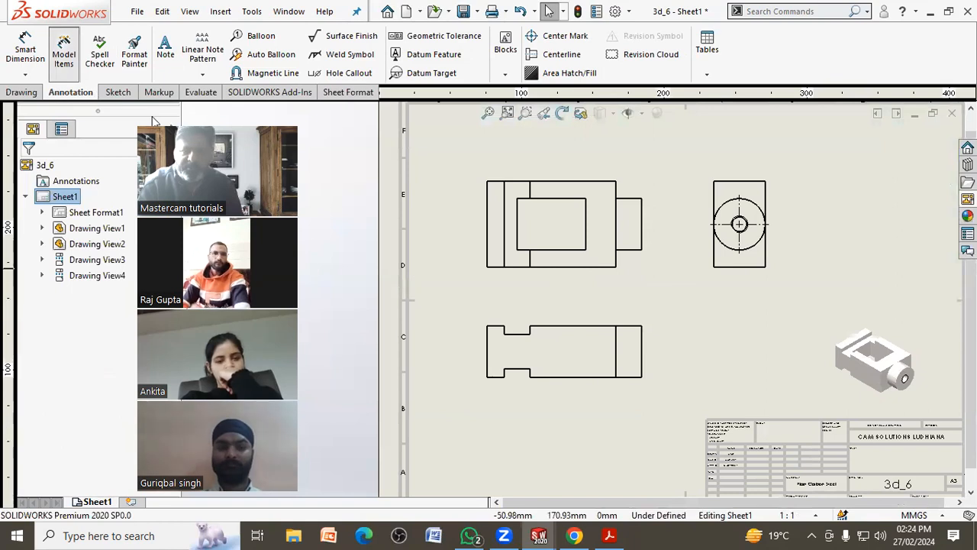
click(556, 332)
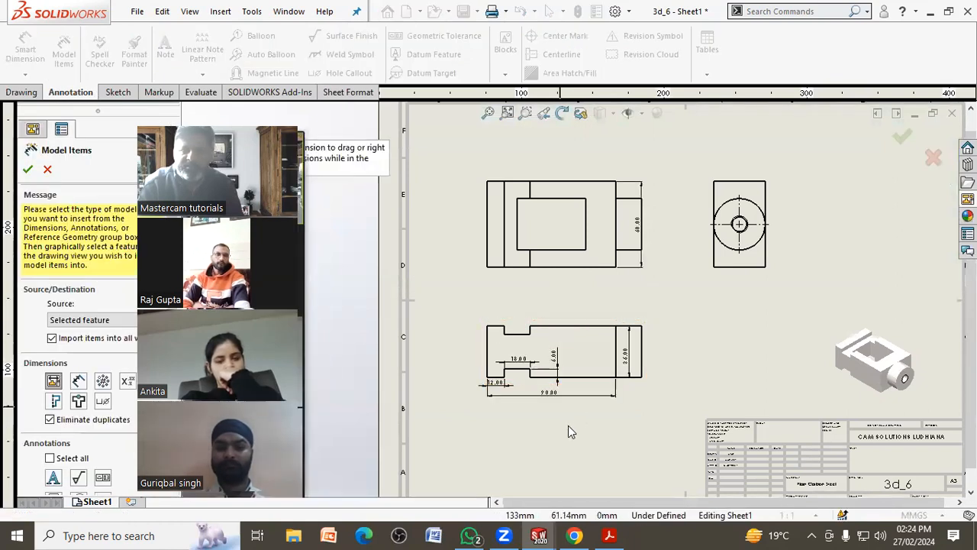
Step: Arrange the front view's dimensions, moving the 36 height outside the end and the 90 length and 12 width further below the outline
scroll(569, 403, up, 2)
scroll(549, 405, up, 2)
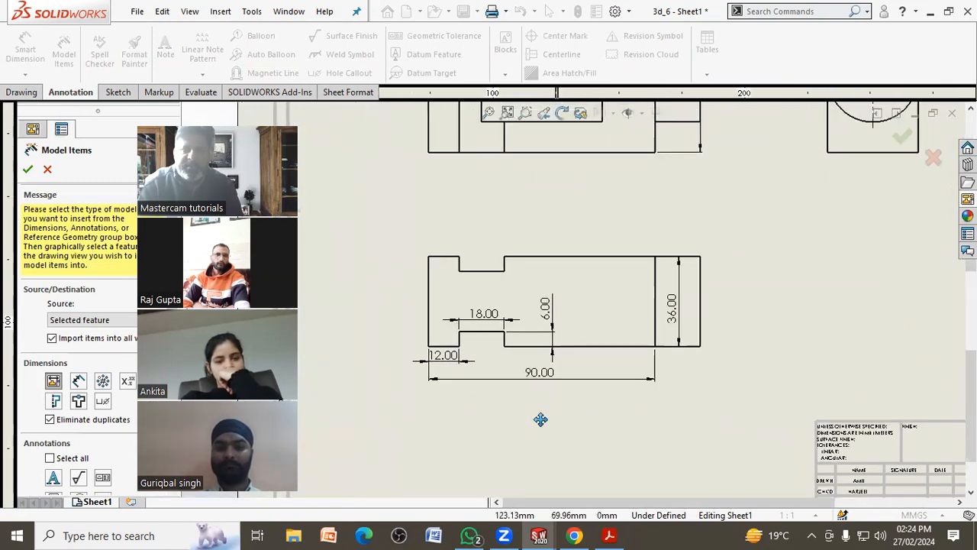
drag(662, 394, 702, 380)
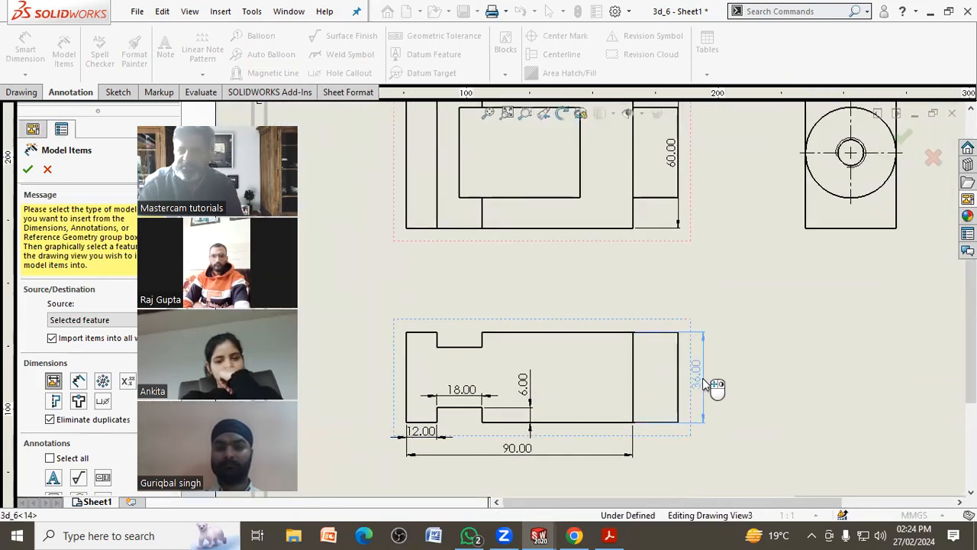
drag(532, 452, 532, 471)
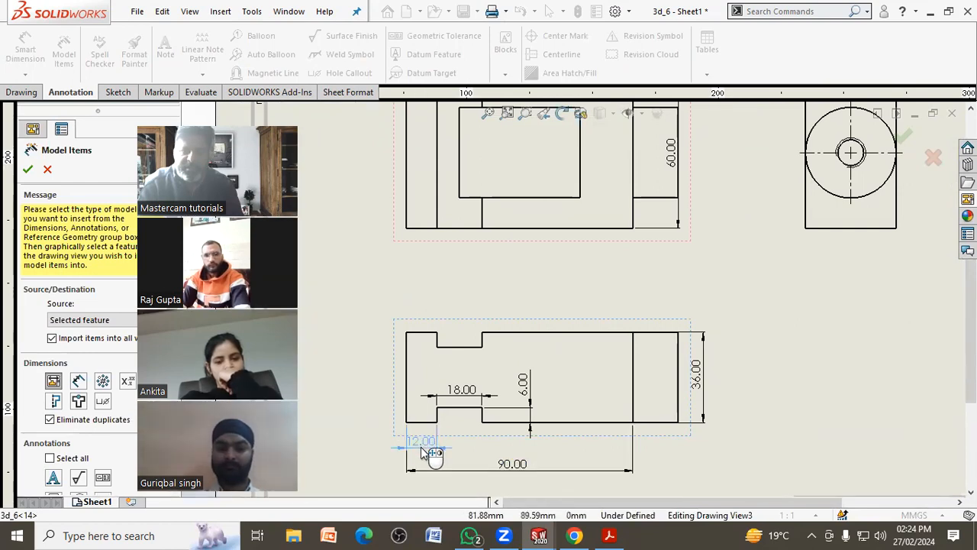
click(471, 397)
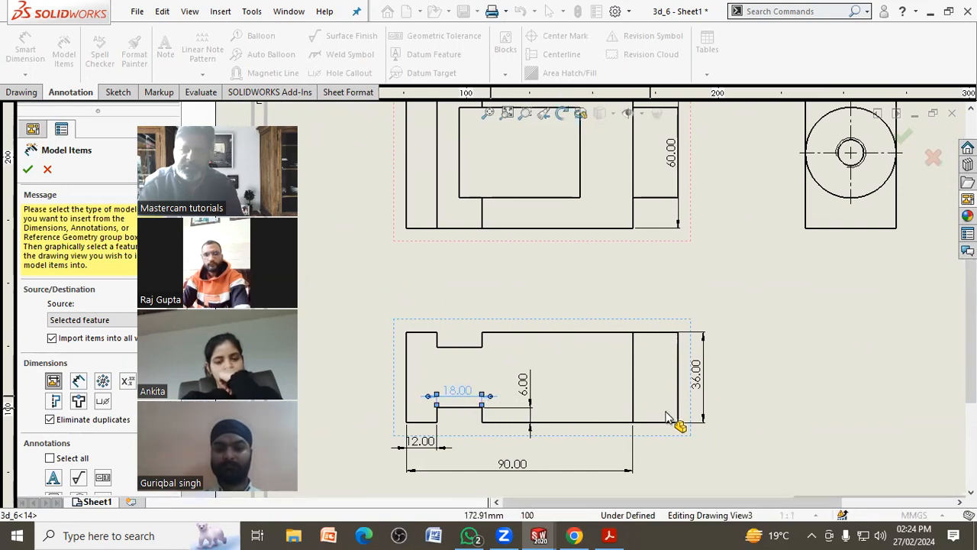
Step: Move the top view's 60 dimension clear of the boss outline and accept the inserted model dimensions
scroll(697, 447, up, 5)
scroll(641, 236, down, 5)
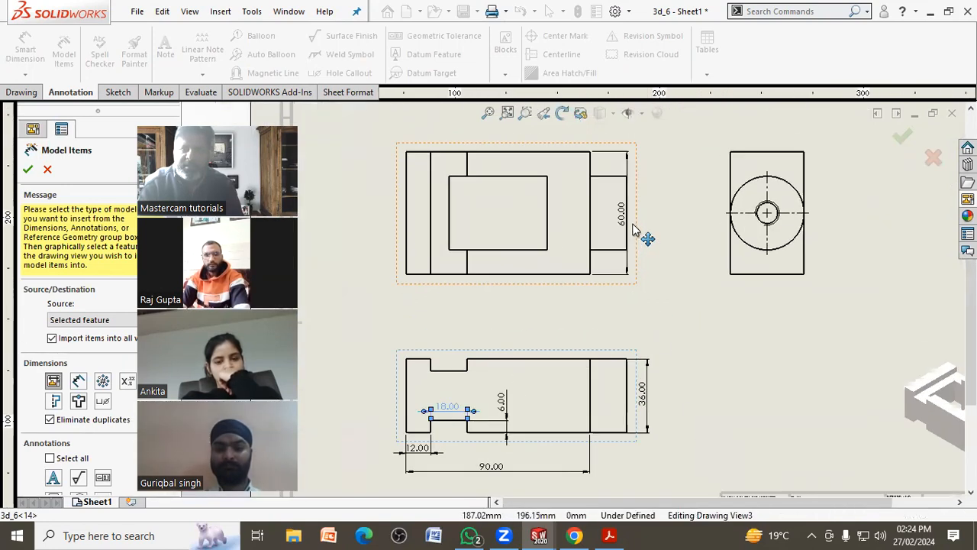
drag(625, 226, 661, 229)
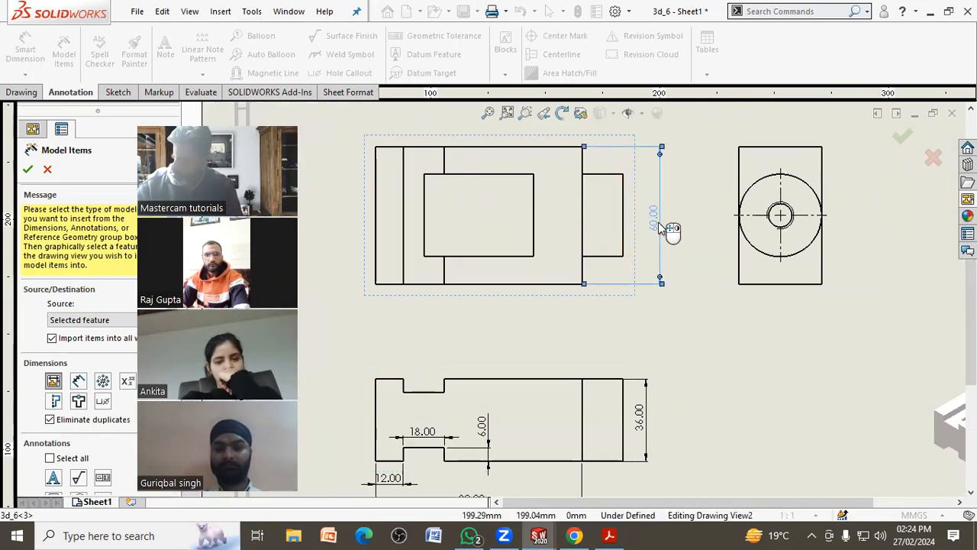
scroll(668, 292, up, 3)
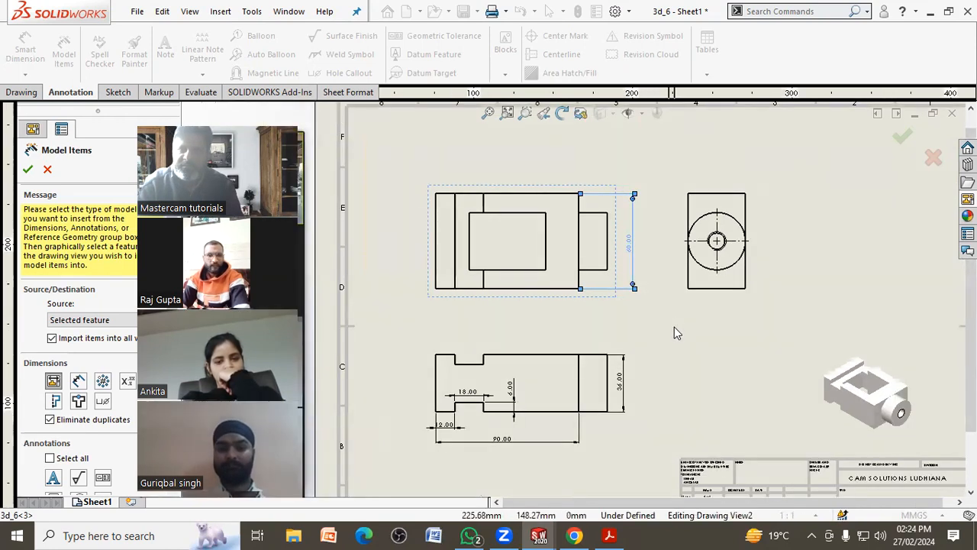
click(28, 168)
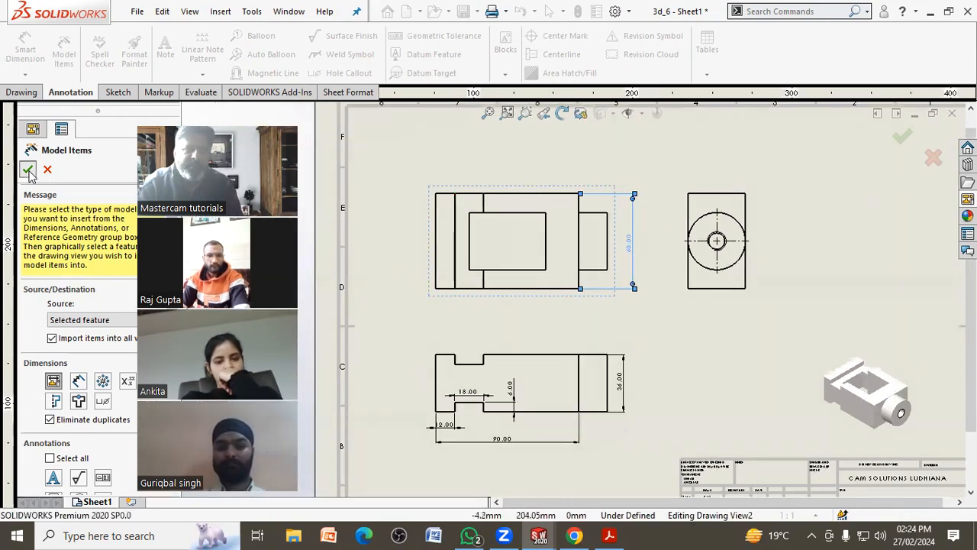
click(334, 169)
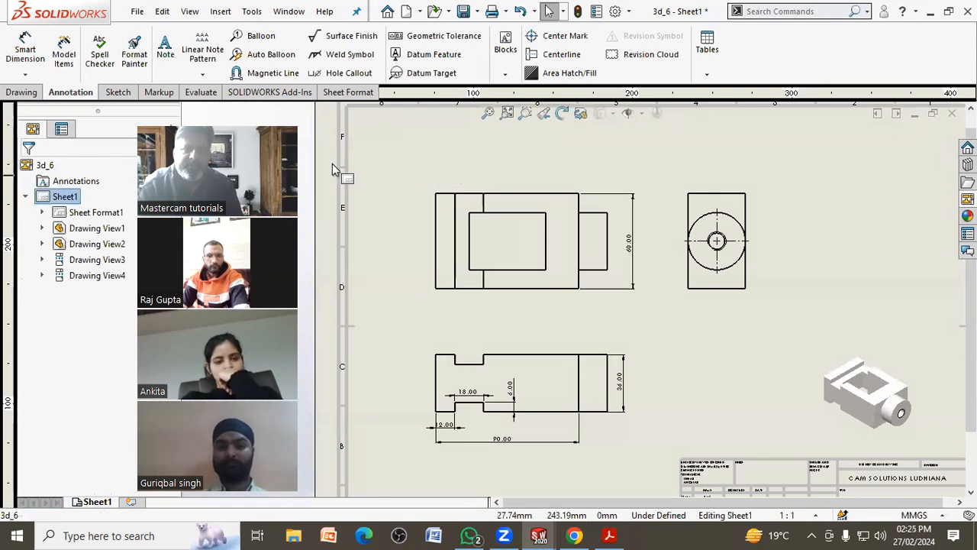
Step: Insert the model dimensions of the rectangular pocket in the top view
click(66, 61)
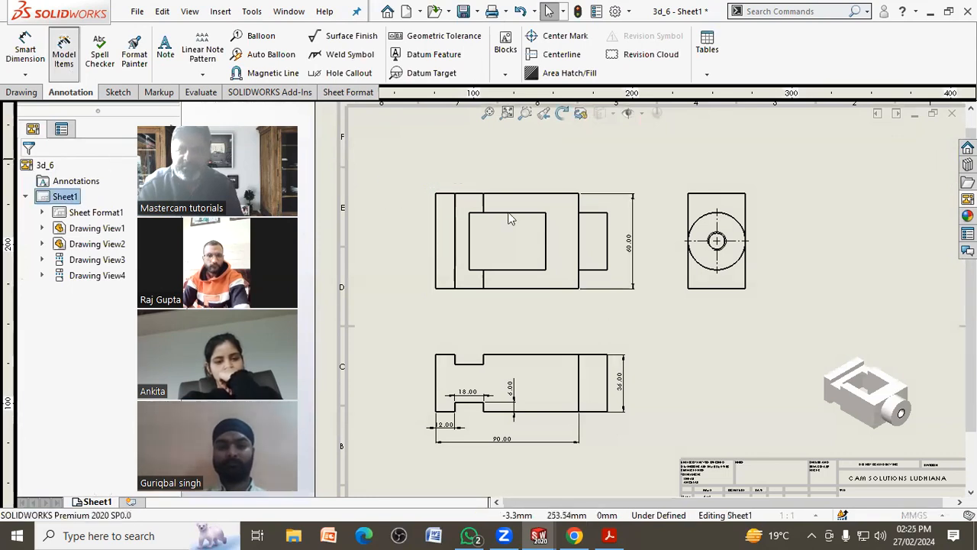
click(563, 279)
scroll(532, 281, up, 2)
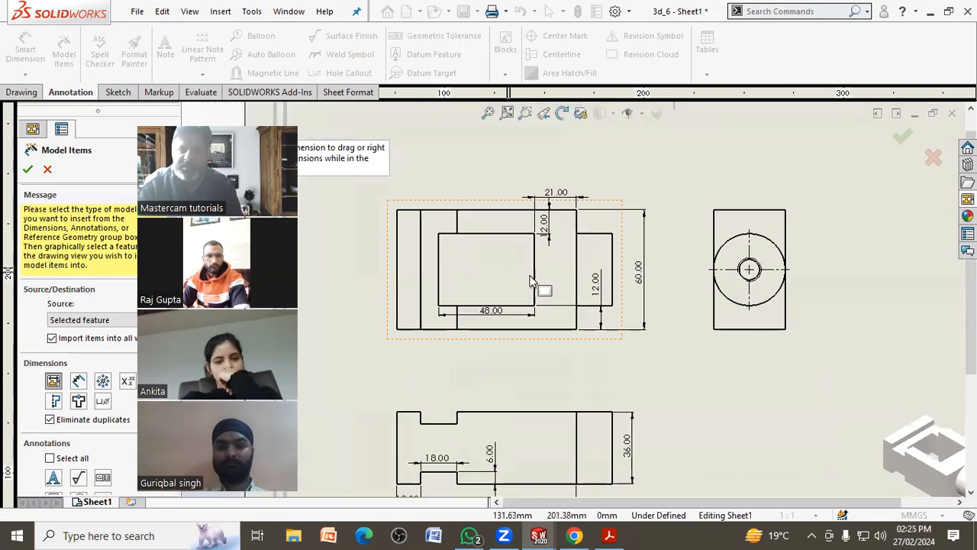
Step: Move the lower 12 dimension below the top view's outline and the 48 dimension inside the rectangular pocket
scroll(532, 281, up, 2)
click(631, 321)
drag(556, 364, 553, 388)
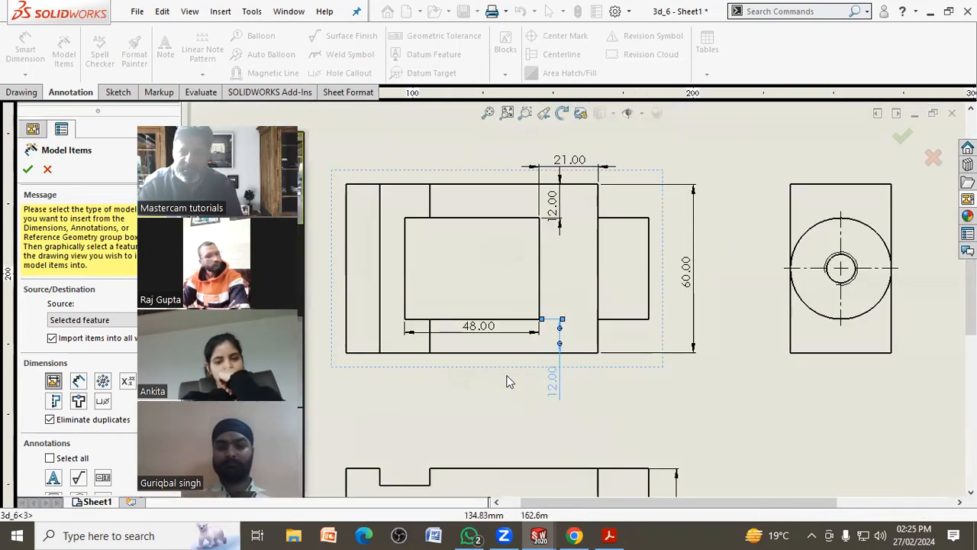
scroll(510, 382, up, 2)
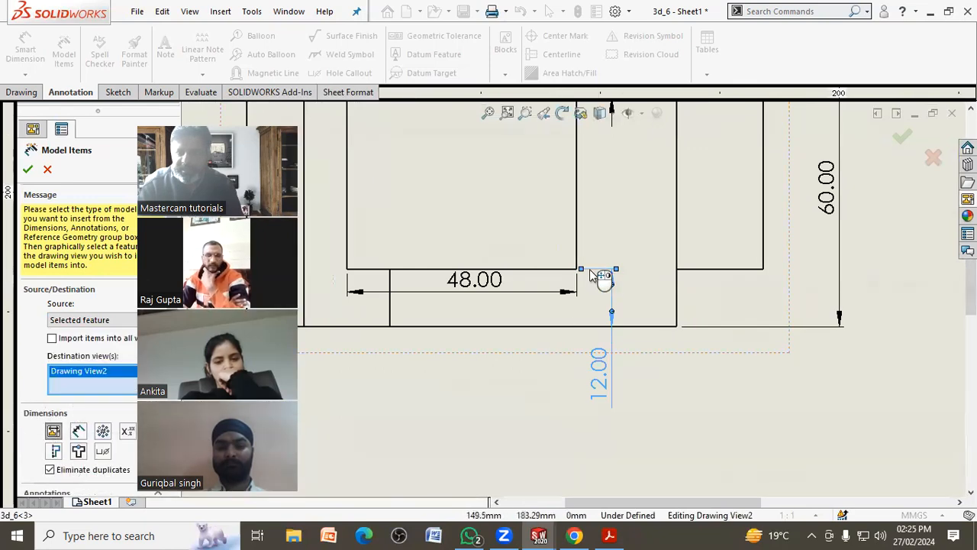
drag(491, 283, 471, 191)
scroll(703, 386, up, 3)
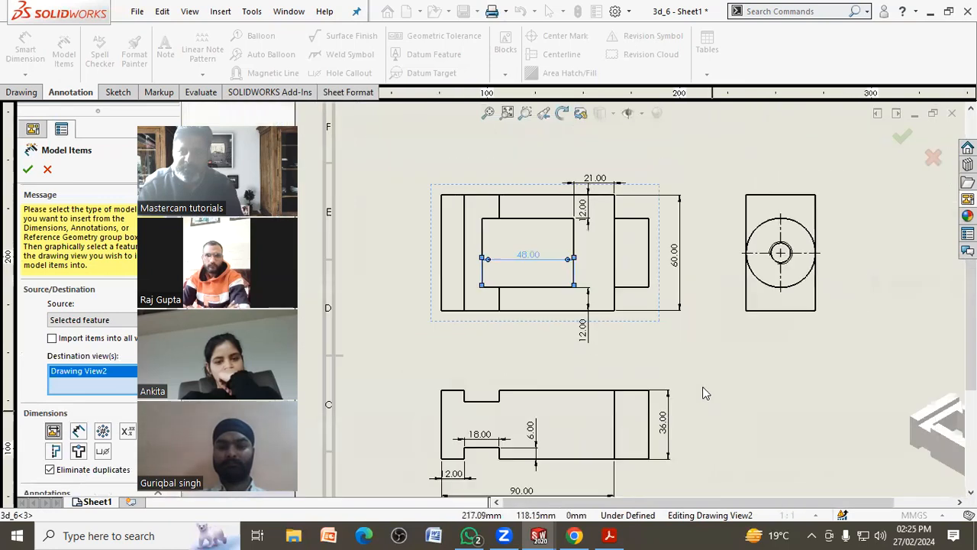
Step: Raise the 21 dimension slightly and line up both 12 dimensions above and below the middle of the pocket
scroll(655, 212, down, 2)
drag(651, 204, 657, 191)
drag(634, 252, 526, 210)
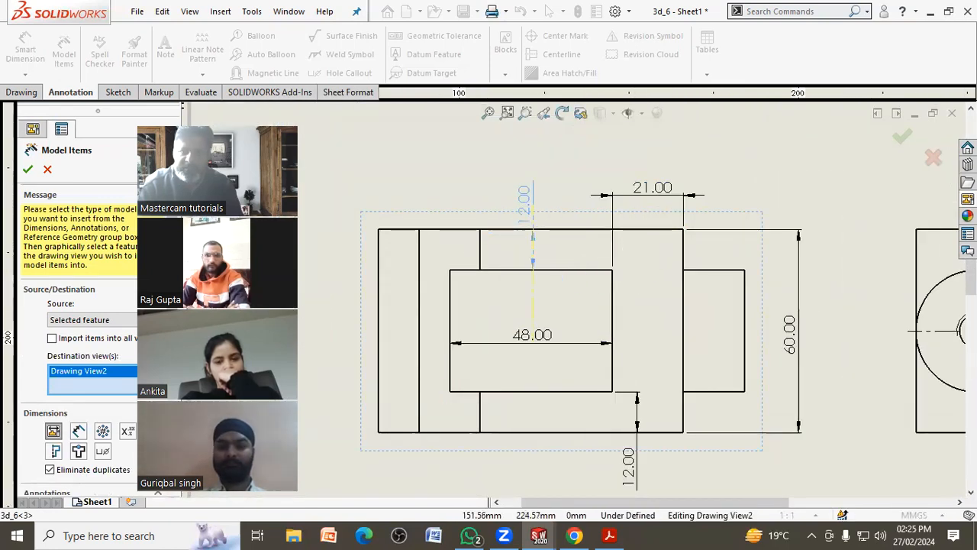
drag(629, 462, 522, 455)
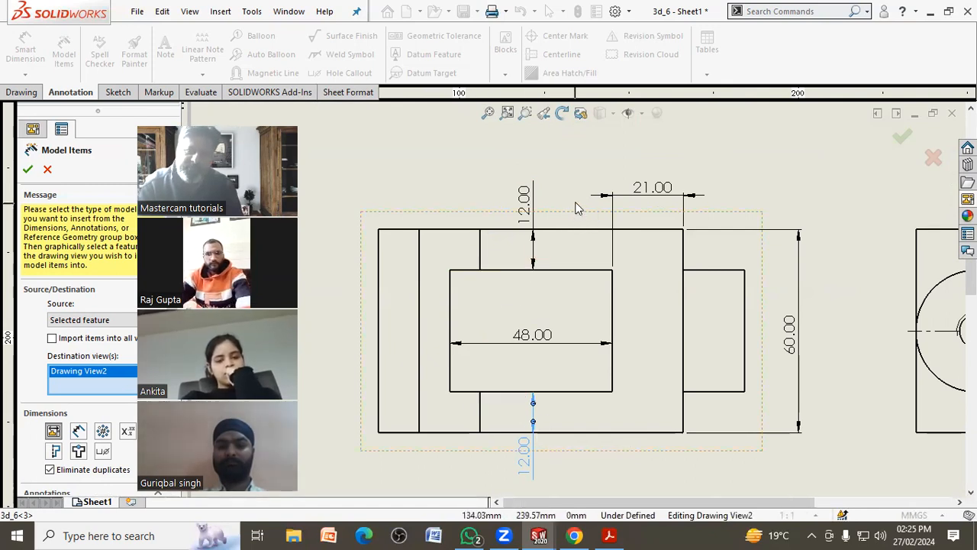
Step: Insert the round boss's diameter dimension in the right view and accept the model items
scroll(690, 404, up, 3)
scroll(690, 390, down, 2)
scroll(692, 332, up, 3)
scroll(694, 333, down, 2)
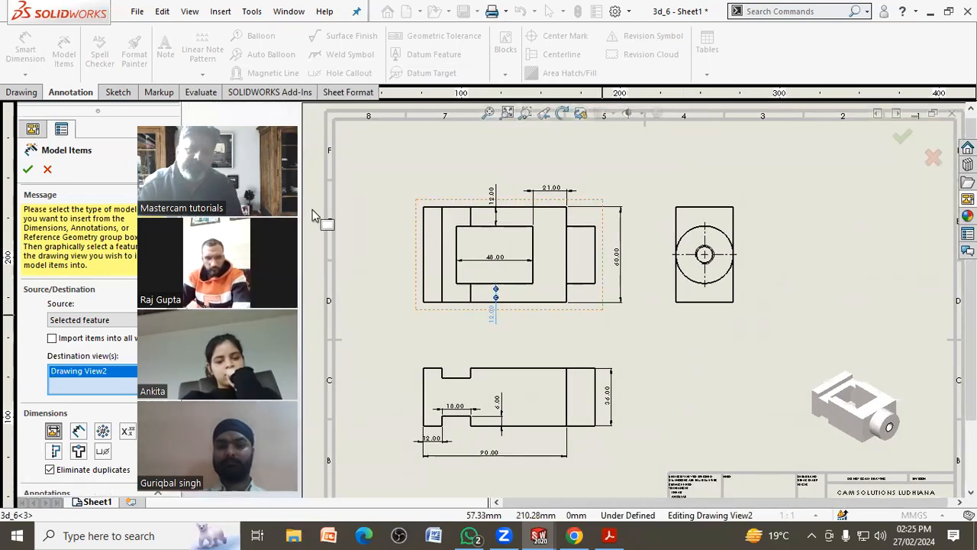
click(675, 288)
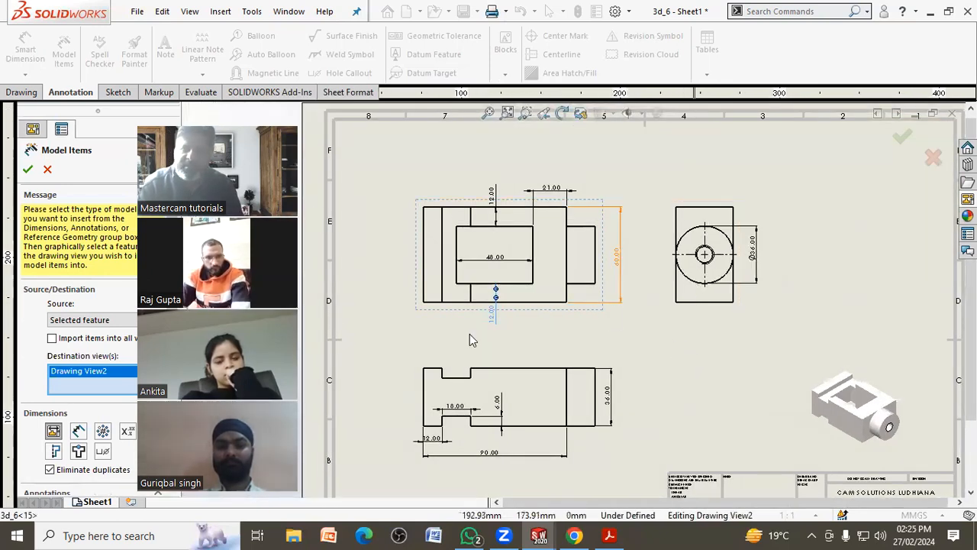
click(28, 170)
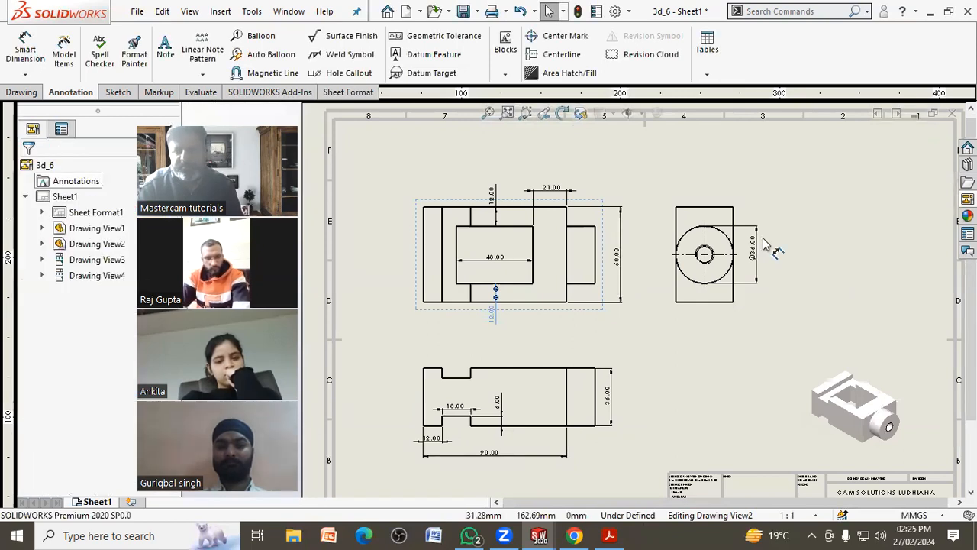
Step: Add a hole callout to the M12 tapped hole in the right view, placing its text above and beside the view
scroll(776, 243, down, 3)
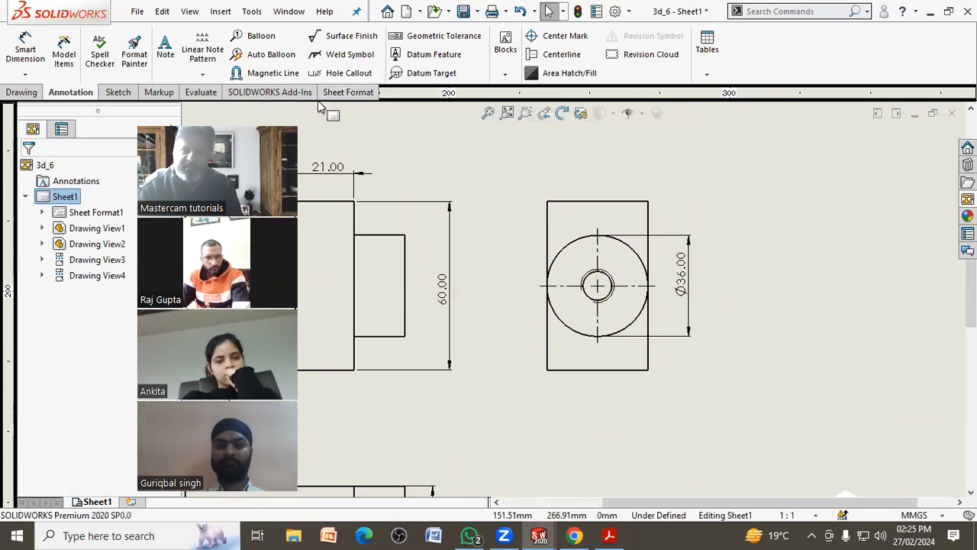
click(348, 75)
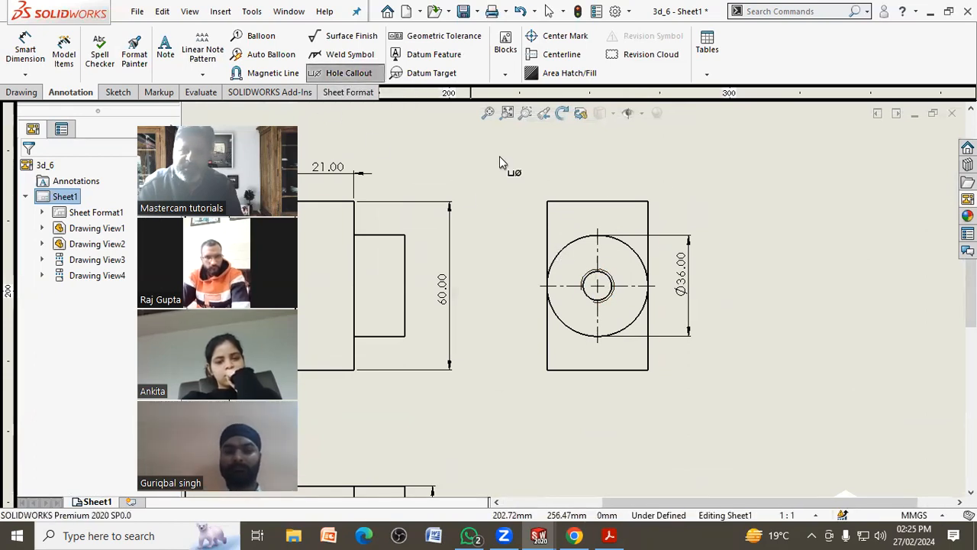
click(607, 281)
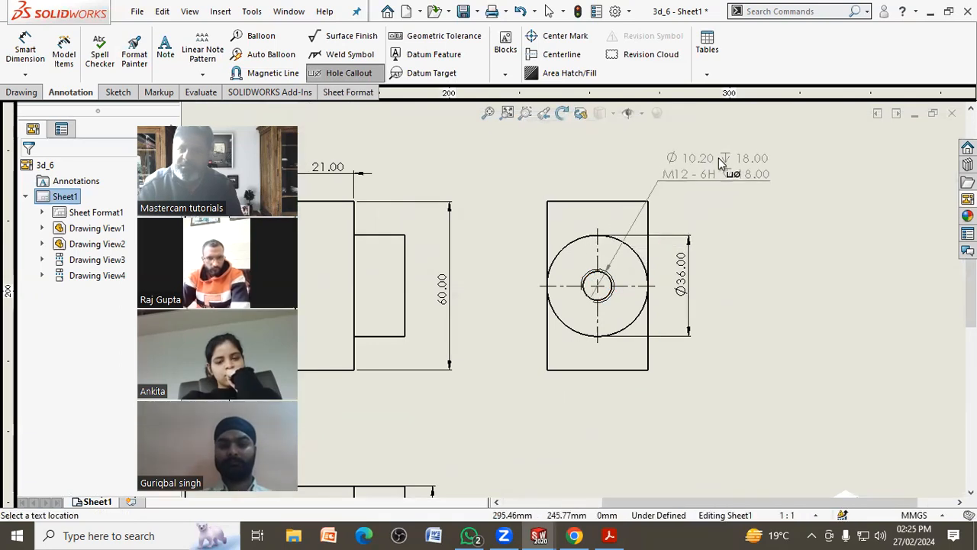
click(701, 149)
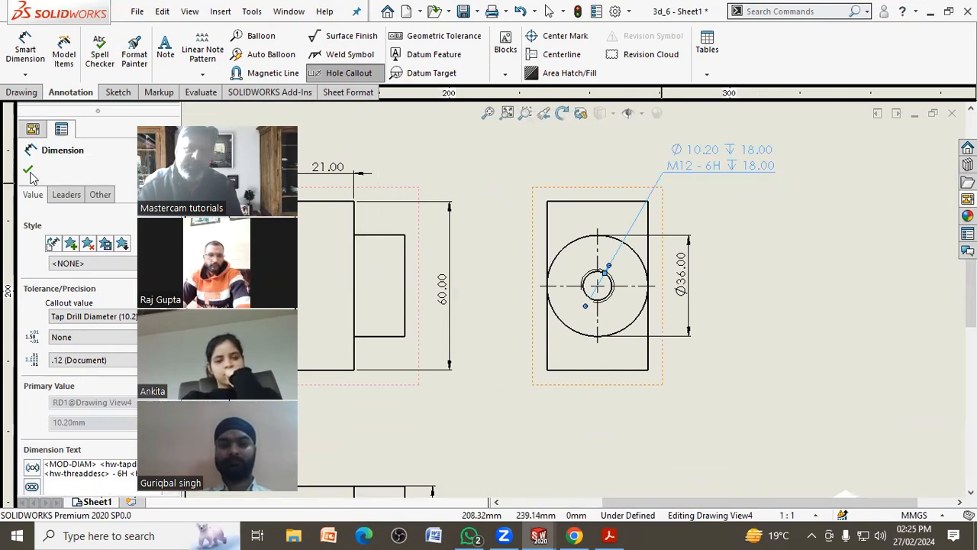
click(473, 353)
scroll(497, 343, up, 5)
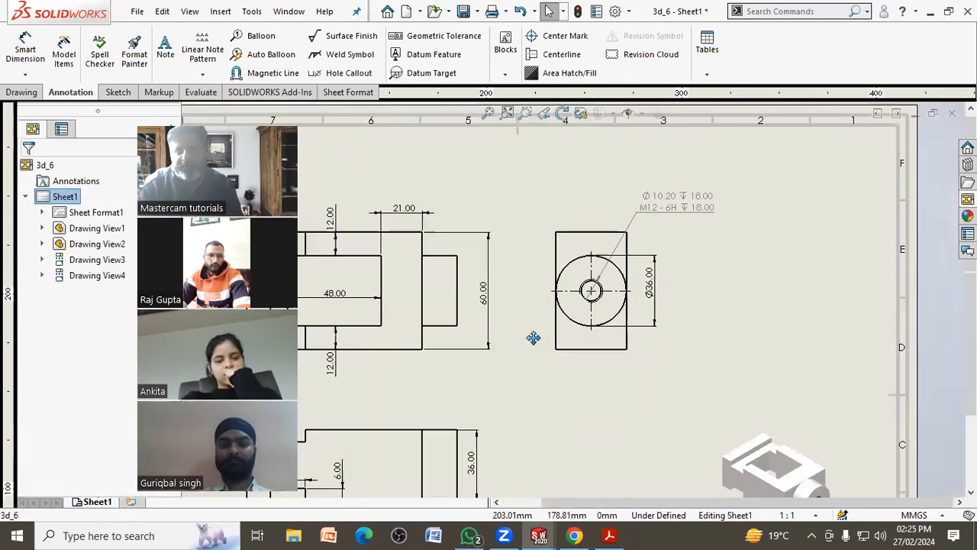
scroll(691, 293, down, 2)
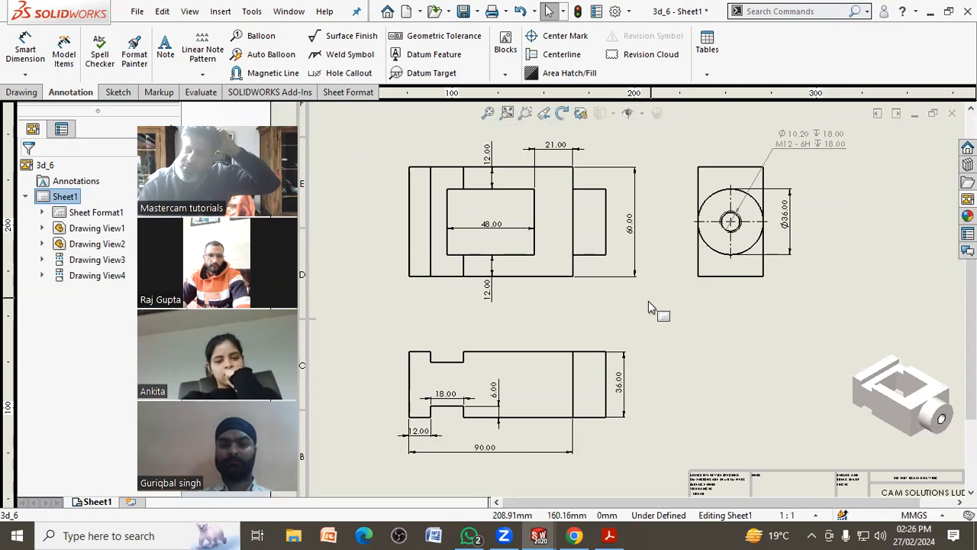
middle_drag(648, 301, 635, 318)
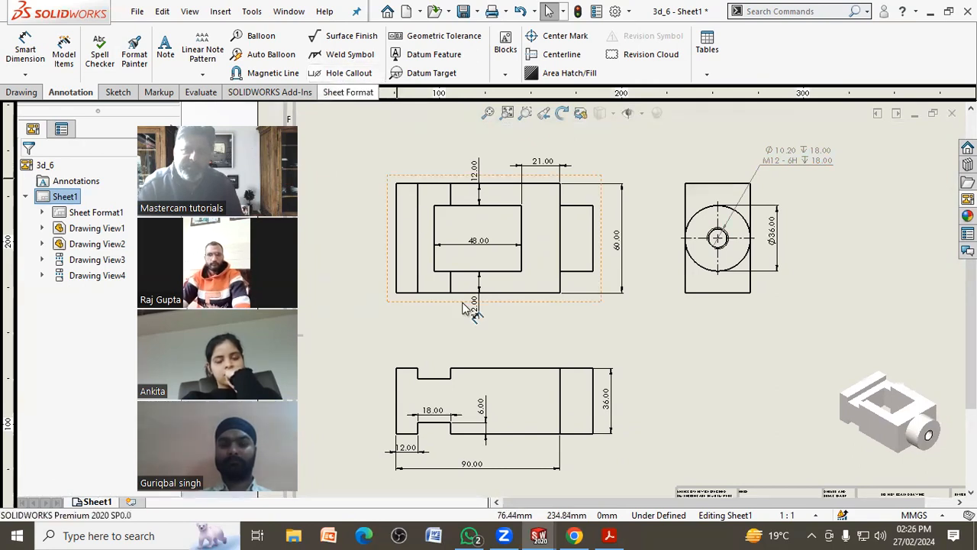
Step: Move the lower projected view and the main dimensioned view down the sheet to free space above the main view
scroll(679, 331, up, 3)
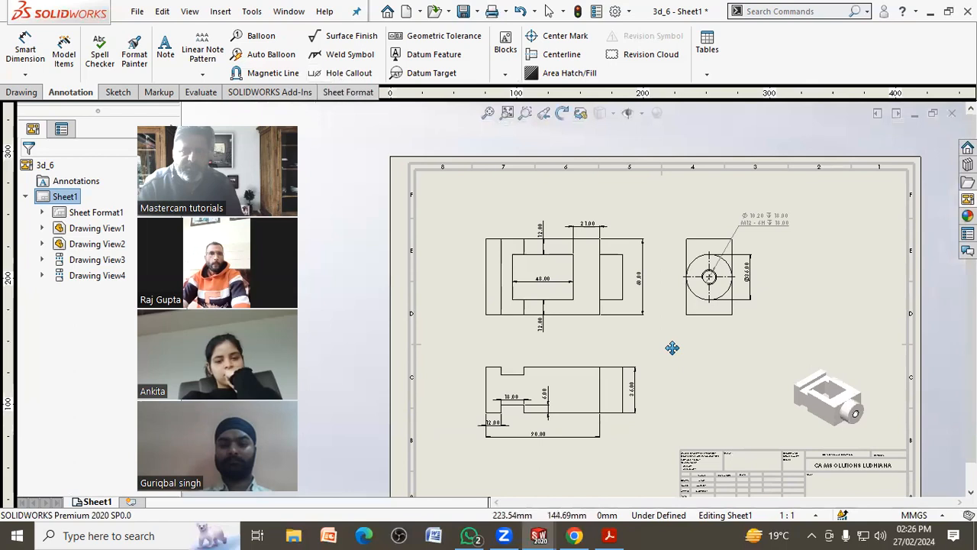
middle_drag(672, 349, 681, 272)
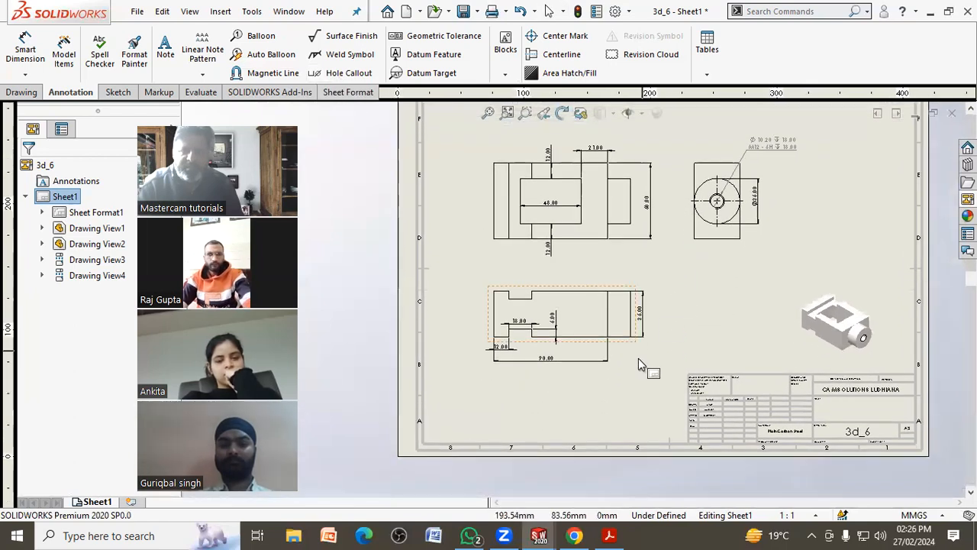
drag(631, 353, 623, 396)
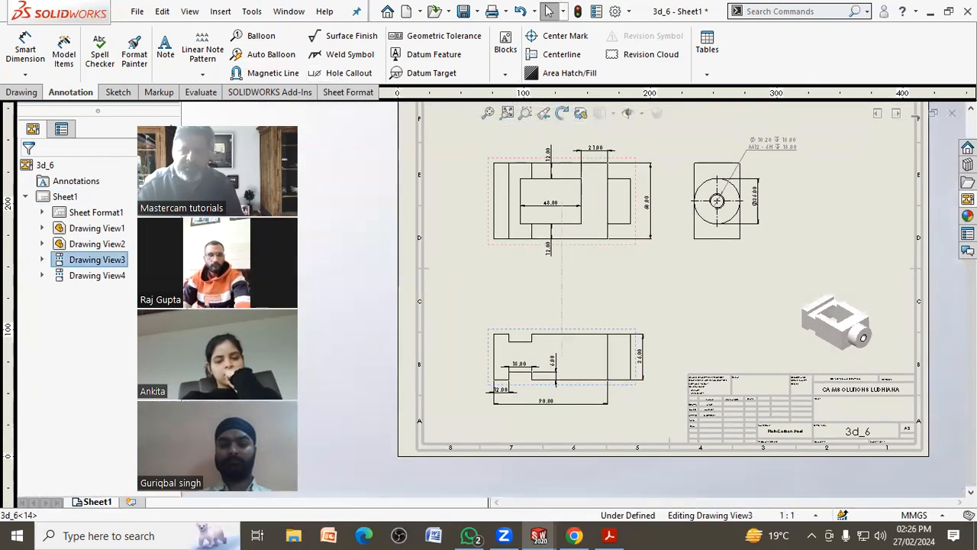
drag(612, 255, 617, 313)
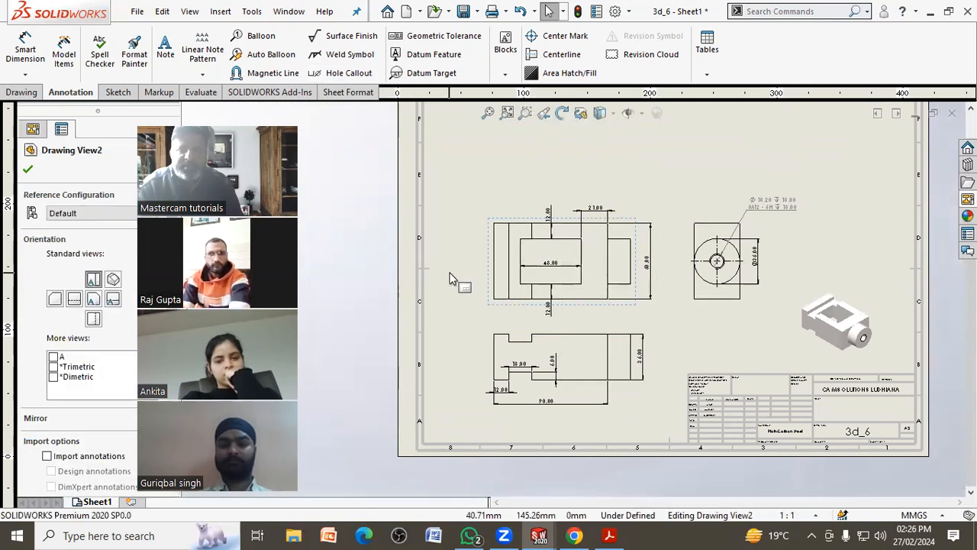
click(453, 309)
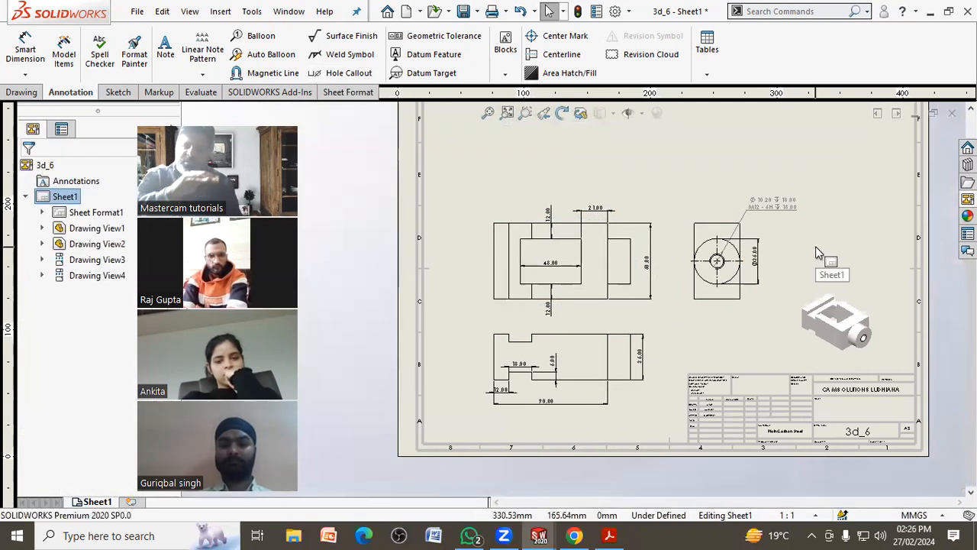
Step: Create section view A-A with a horizontal cutting line through the centre of the main view and place it above that view
click(7, 93)
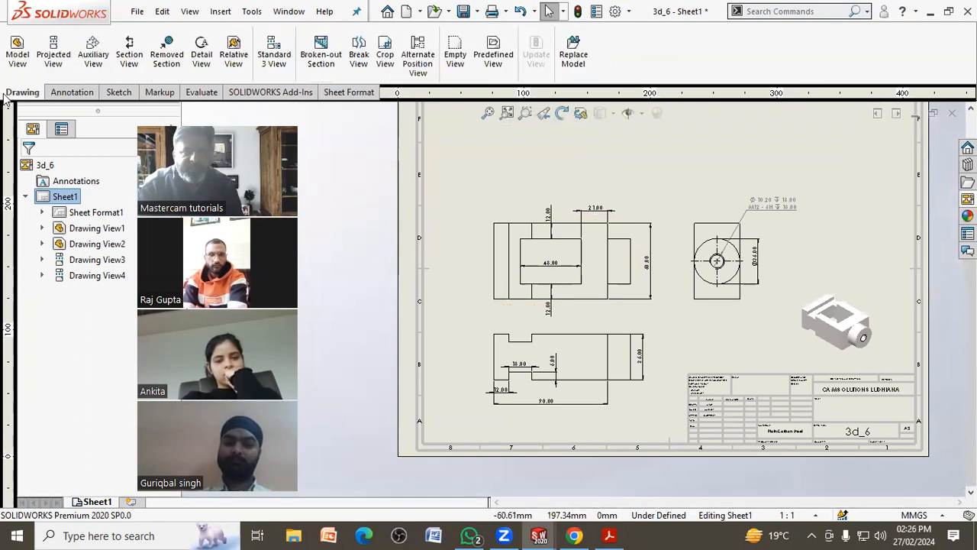
click(129, 68)
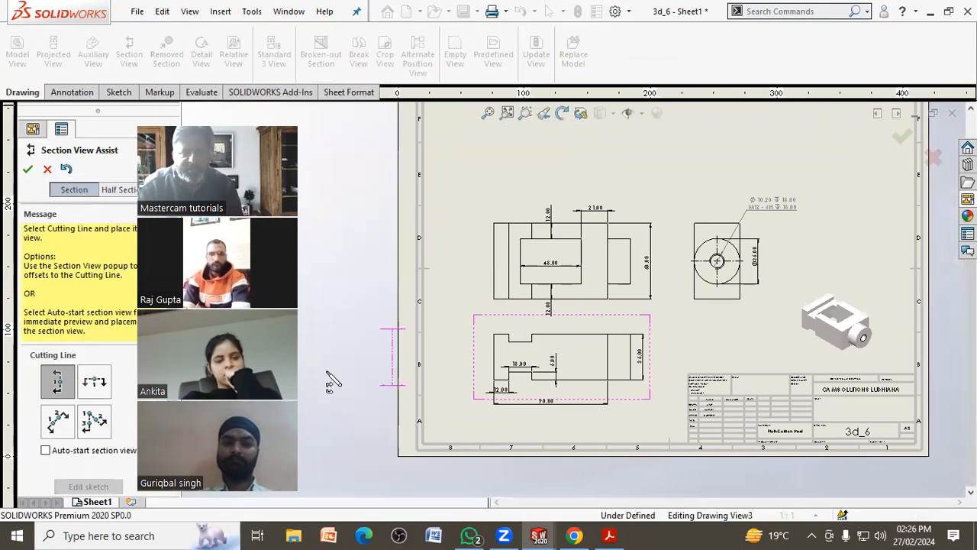
key(h)
click(509, 262)
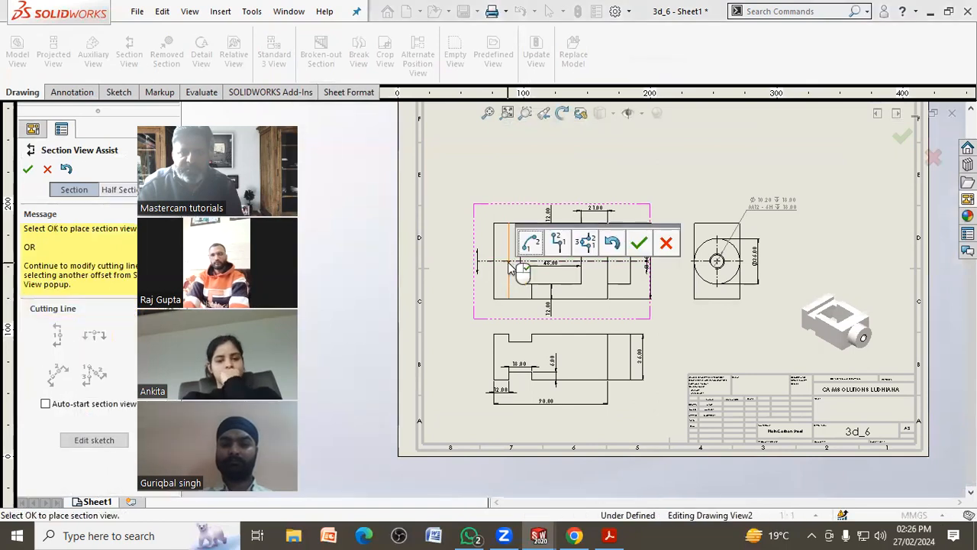
click(637, 242)
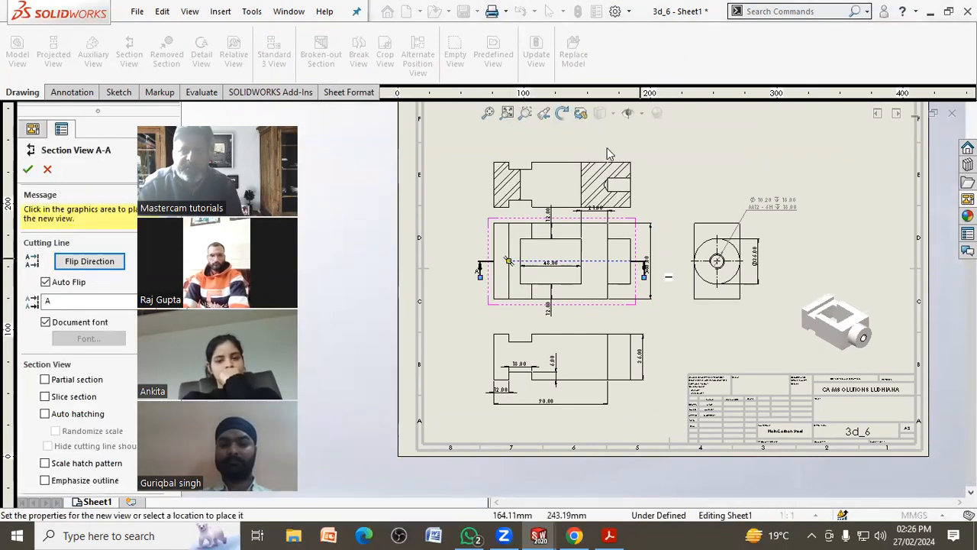
click(611, 161)
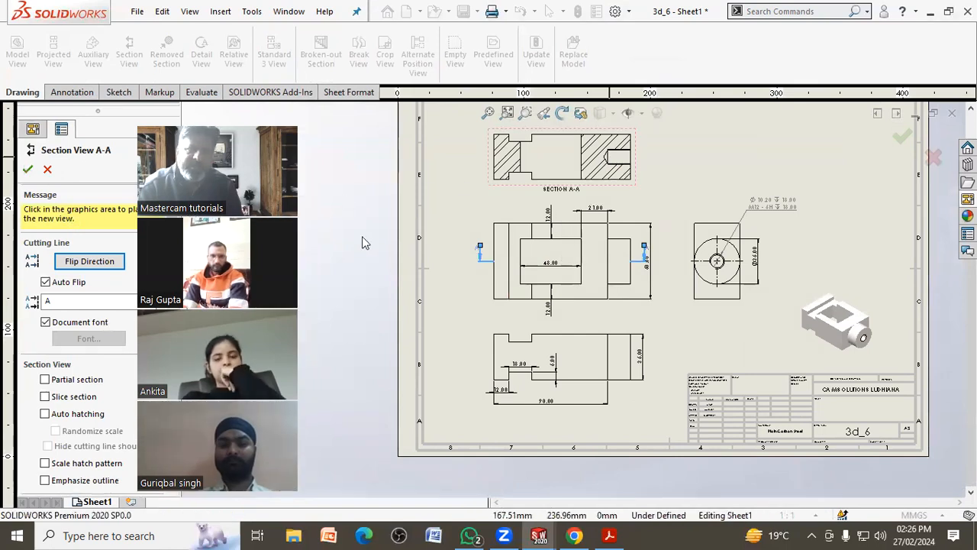
click(386, 281)
Step: Move the 60.00 height dimension of the main view outward, clear of the section line's A arrow
scroll(582, 323, down, 4)
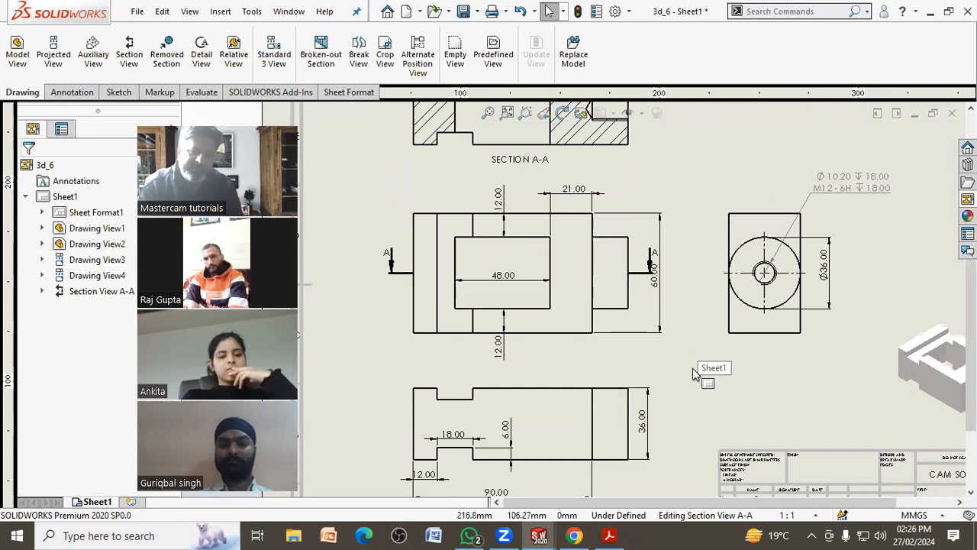
key(f)
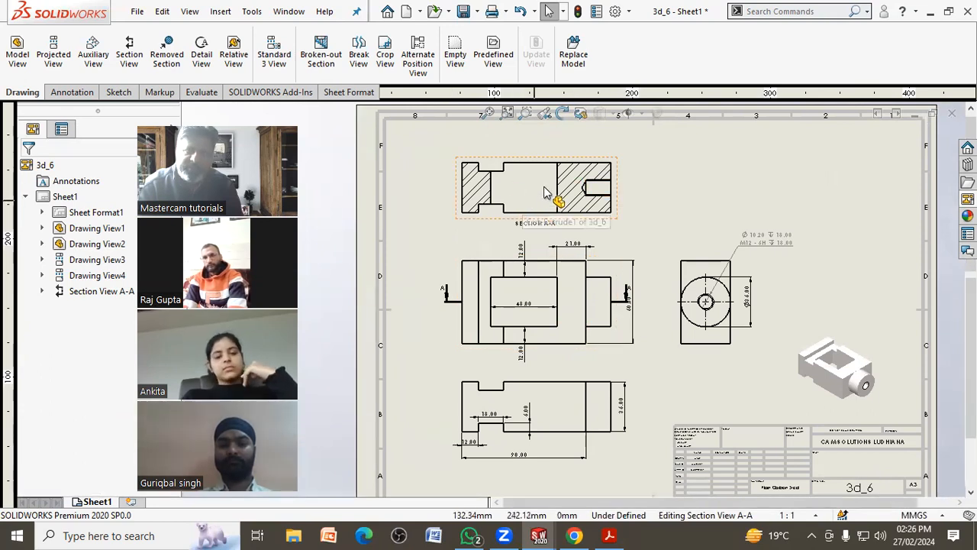
scroll(556, 201, down, 2)
scroll(584, 209, down, 1)
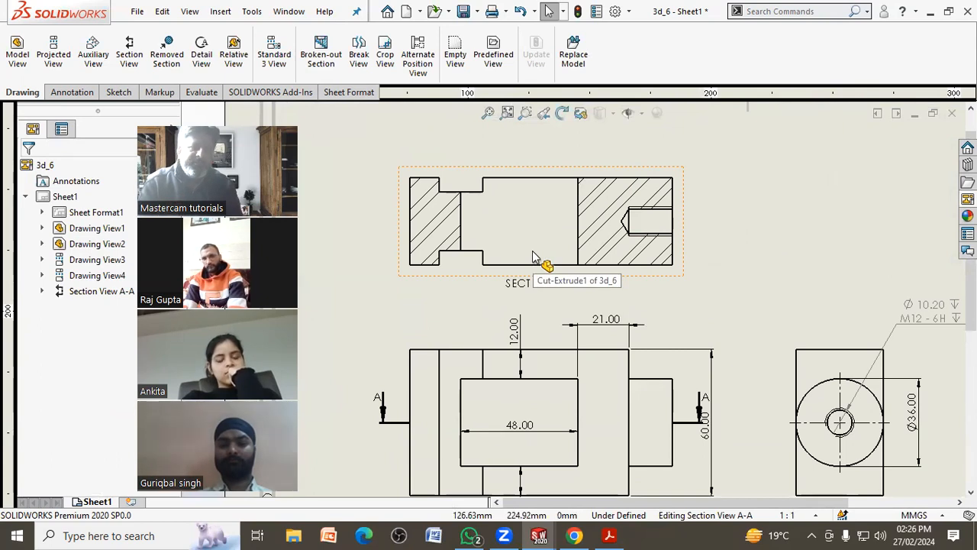
click(722, 447)
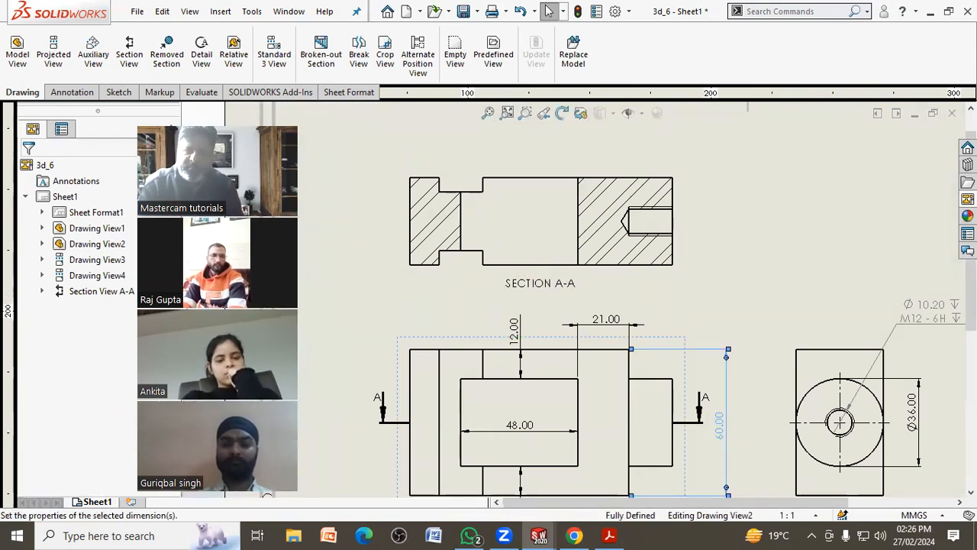
click(710, 290)
Step: Compare the tapped hole in section A-A with the 12 TAP callout on the PDF reference drawing, and return to the SOLIDWORKS drawing
scroll(722, 283, up, 1)
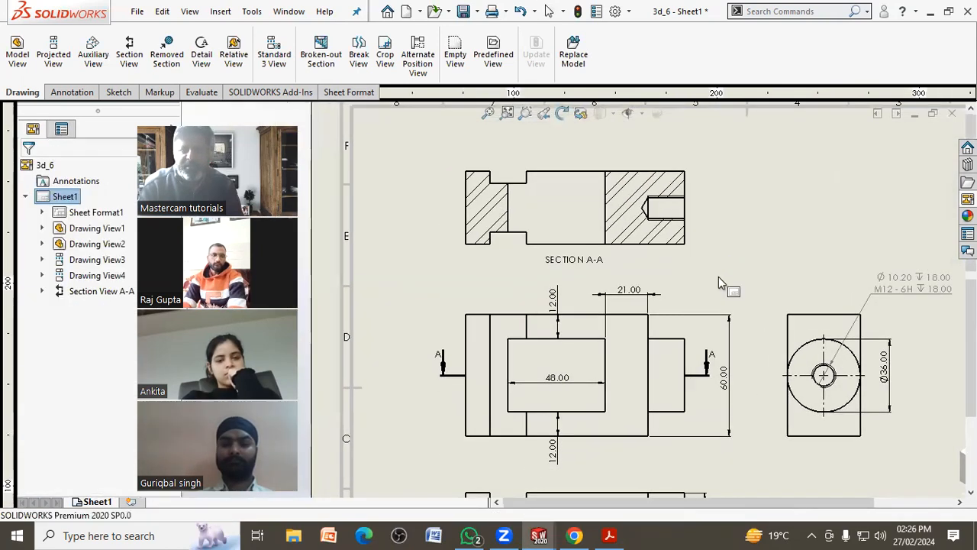
scroll(569, 301, up, 1)
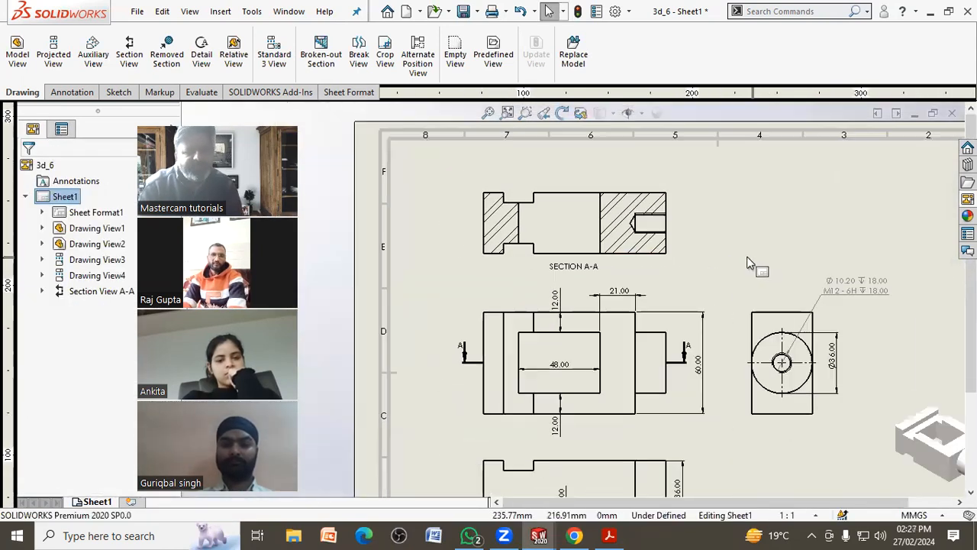
scroll(419, 370, up, 1)
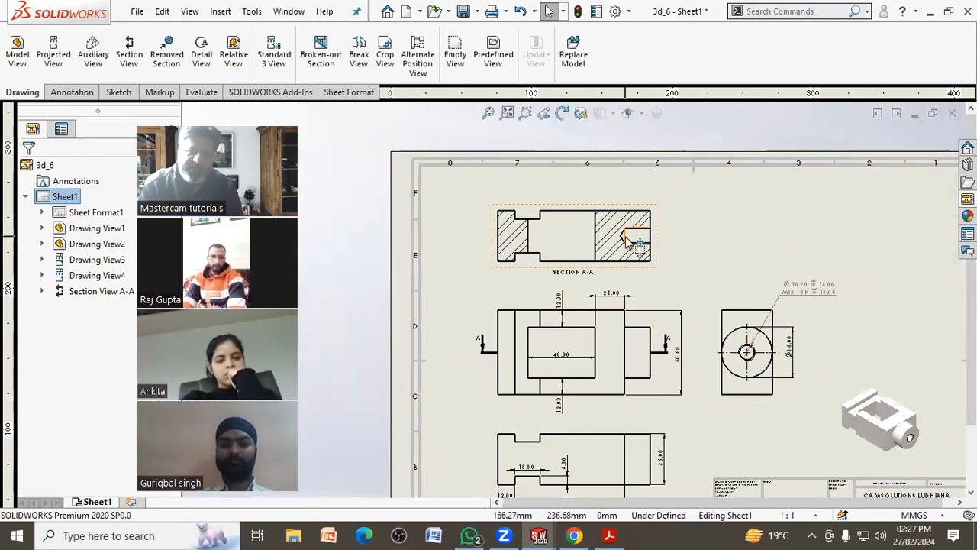
click(611, 535)
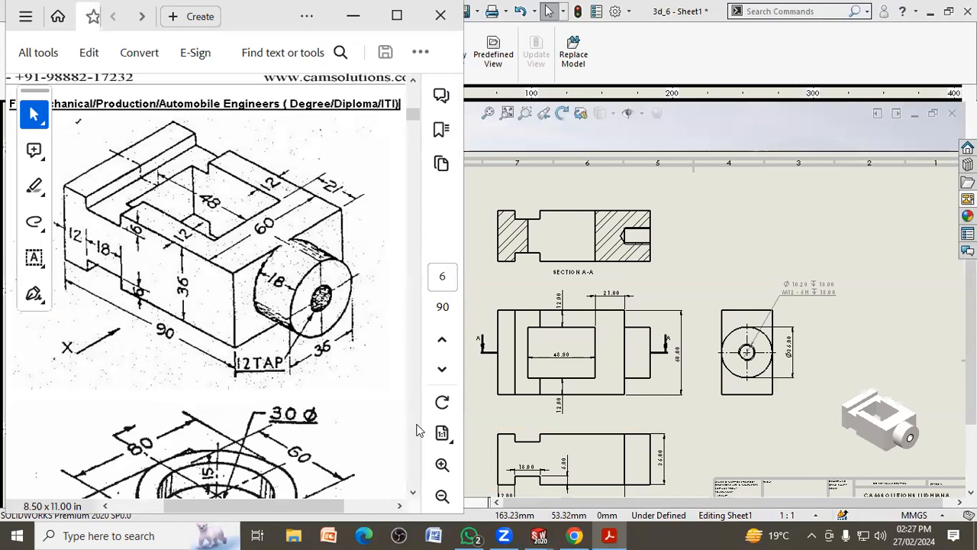
click(609, 535)
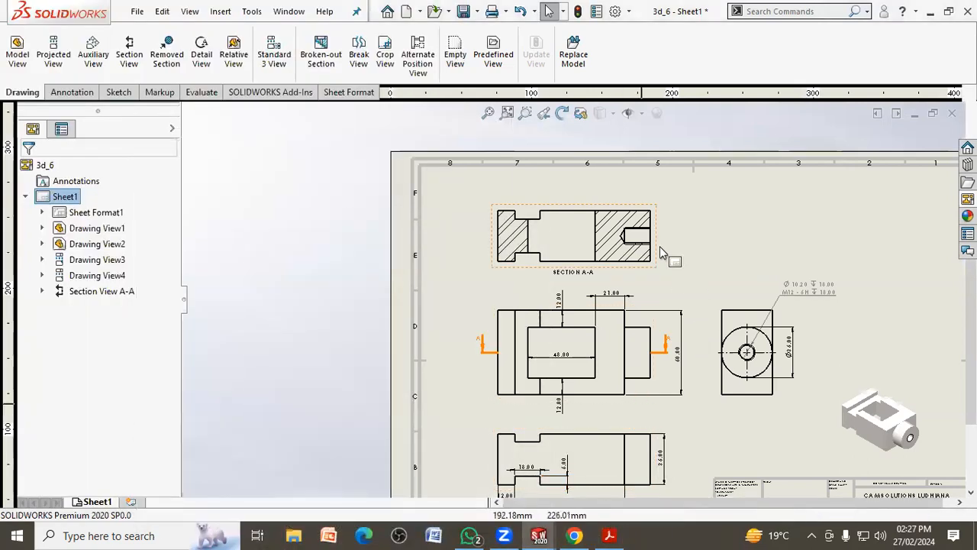
scroll(660, 255, up, 5)
scroll(610, 277, down, 7)
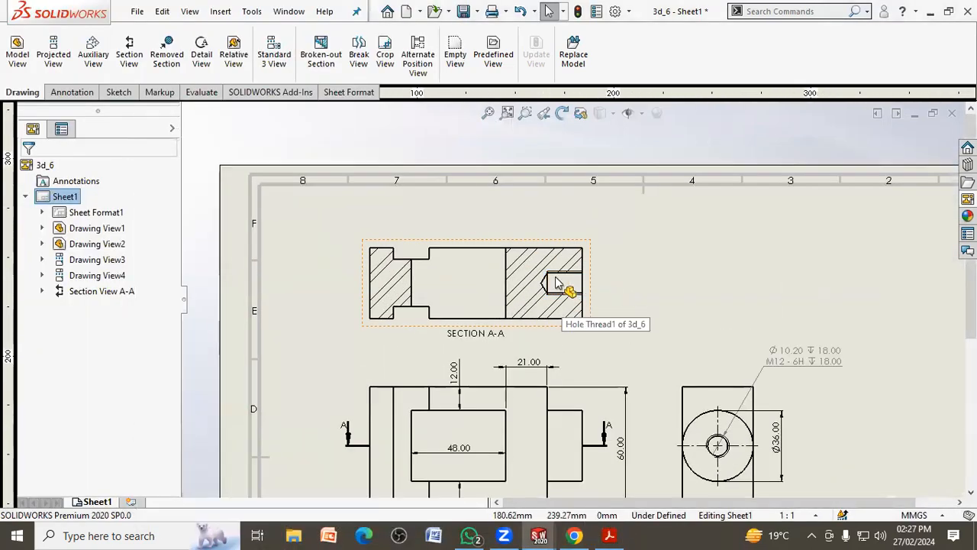
click(609, 536)
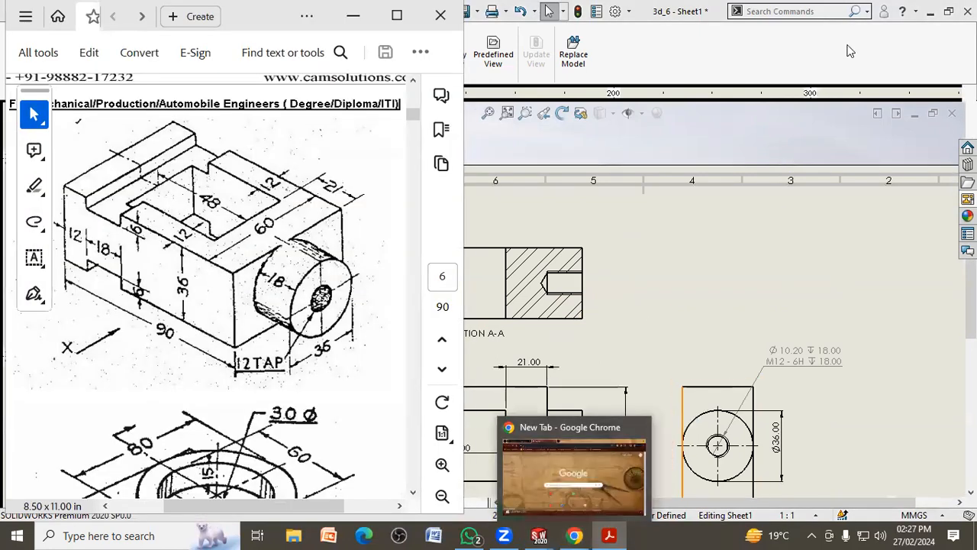
click(695, 221)
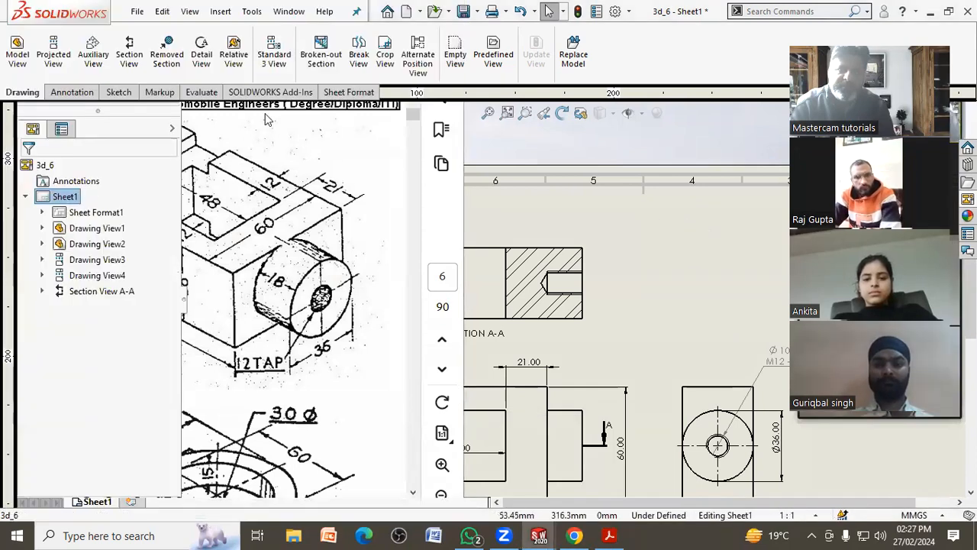
Step: Try a Smart Dimension of the hole's depth from its conical tip to the end face in section A-A
click(71, 92)
click(25, 49)
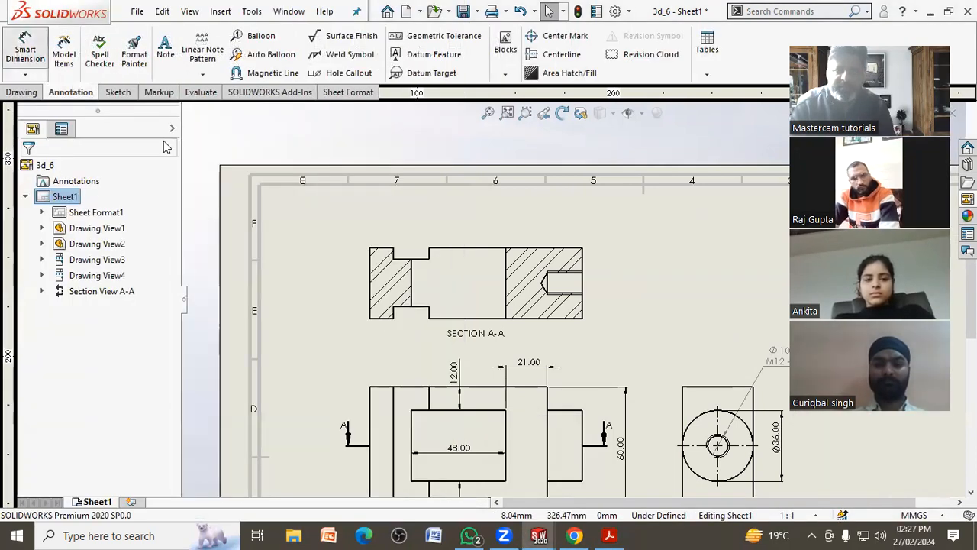
click(543, 284)
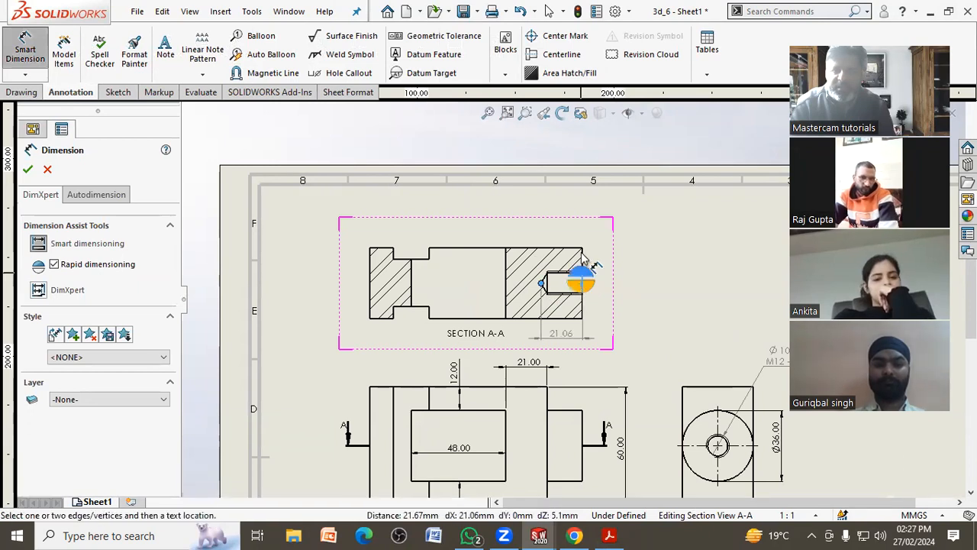
click(582, 273)
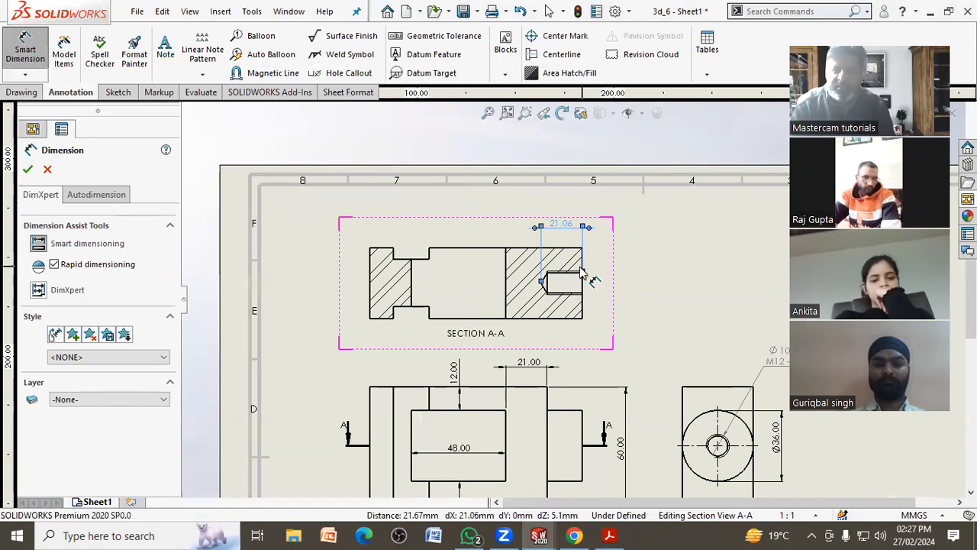
click(631, 307)
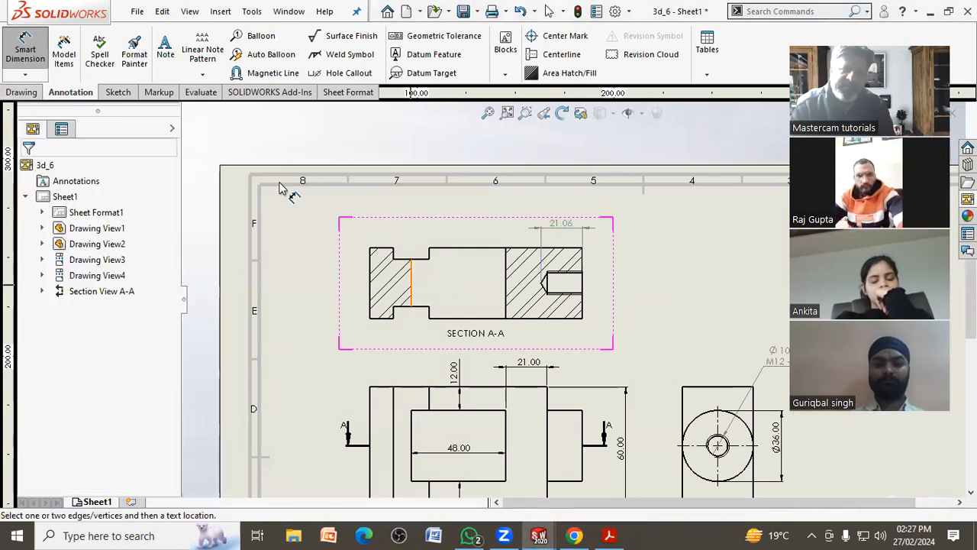
key(Escape)
click(524, 14)
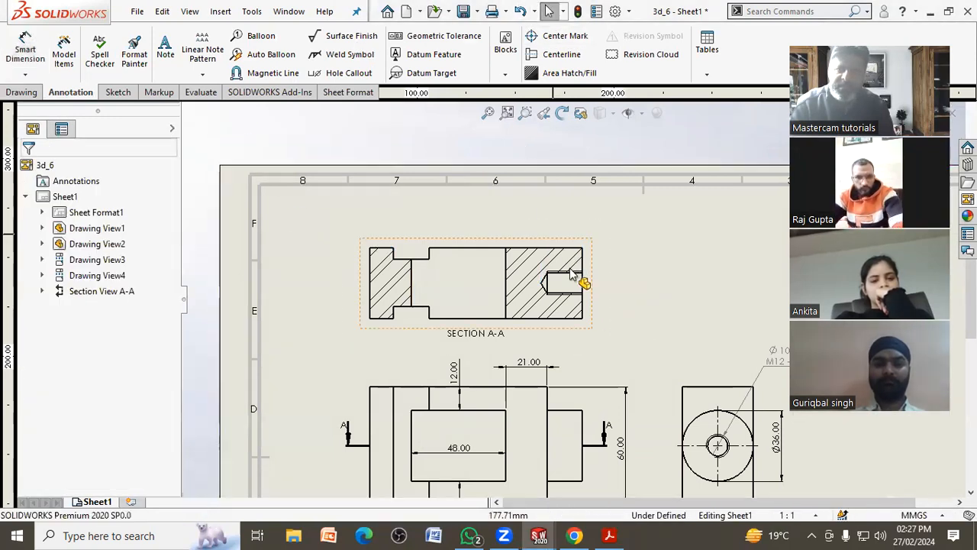
Step: Dimension the tapped hole's straight depth, excluding the conical tip, above section view A-A
click(30, 51)
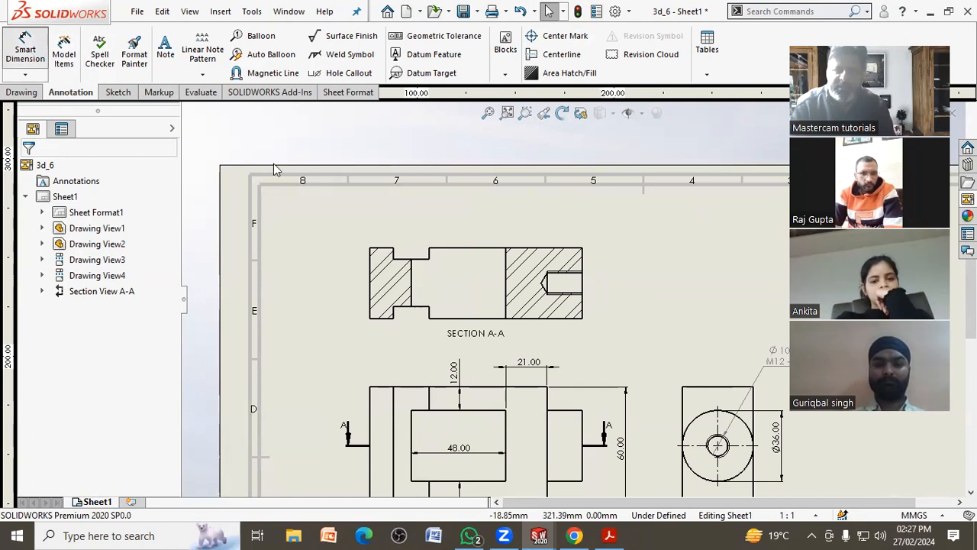
click(565, 276)
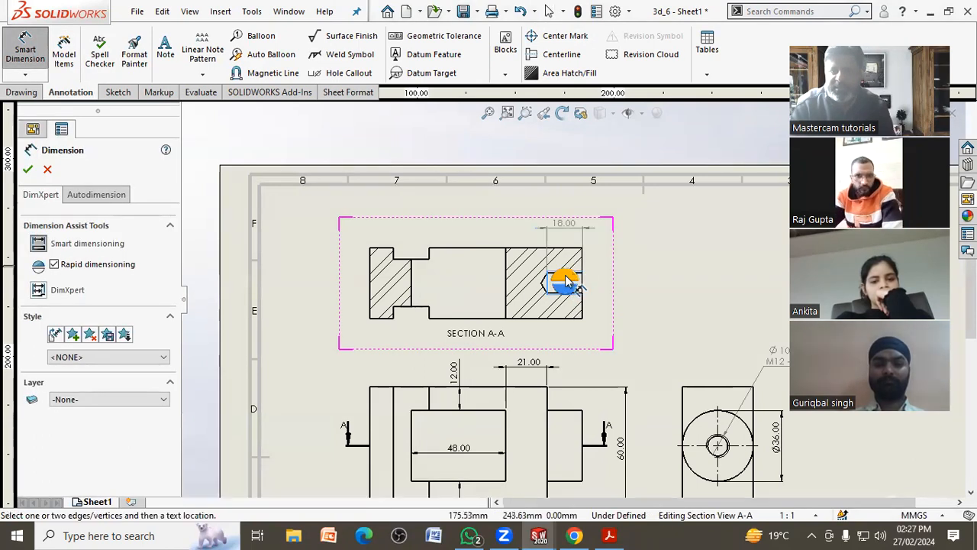
click(565, 281)
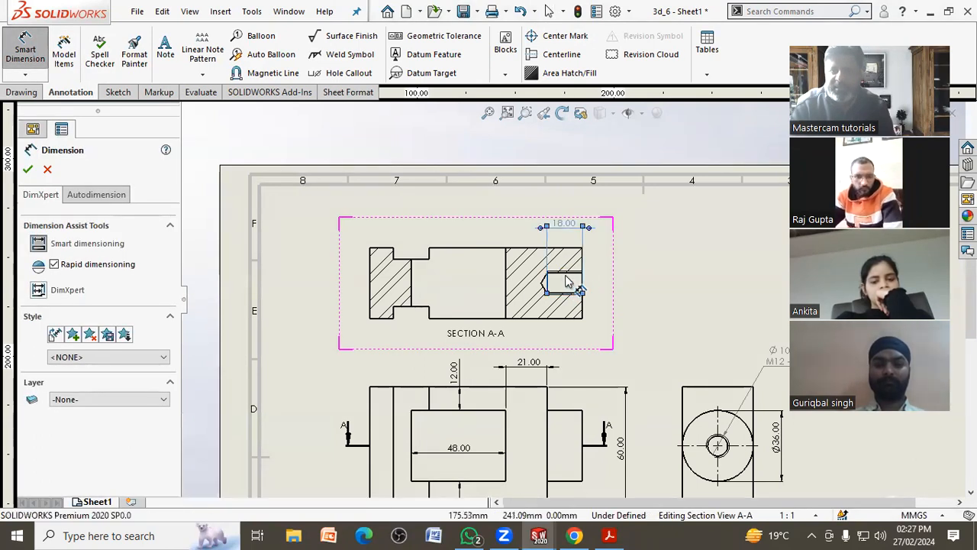
click(634, 300)
key(Escape)
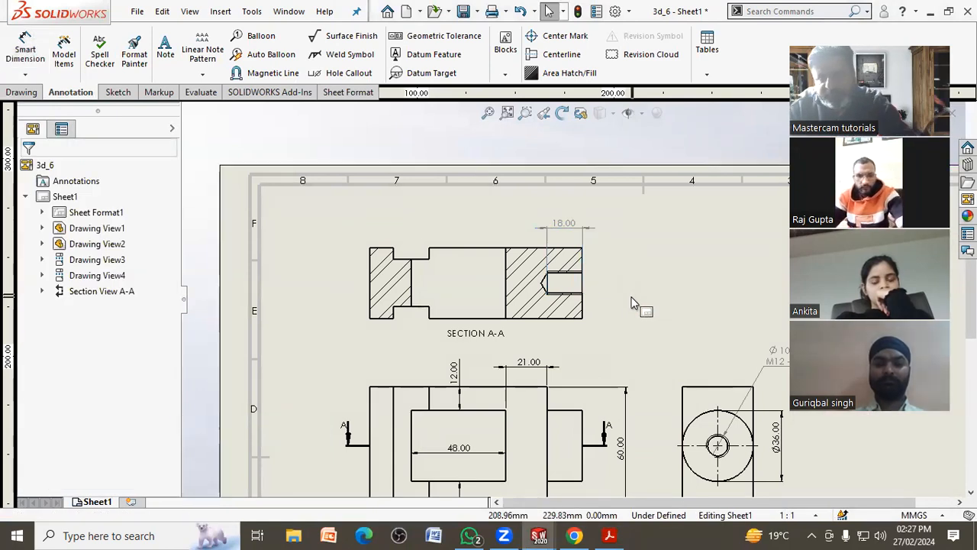
Step: Move the hole depth dimension below section view A-A and check its extension line at the hole's bottom edge
scroll(631, 302, down, 3)
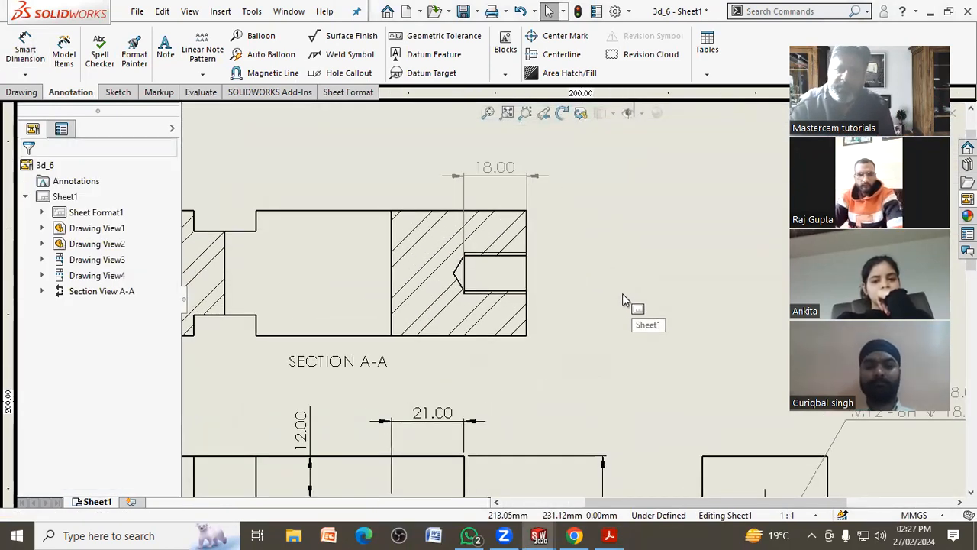
right_click(600, 232)
click(570, 268)
drag(502, 186, 495, 362)
scroll(476, 302, down, 3)
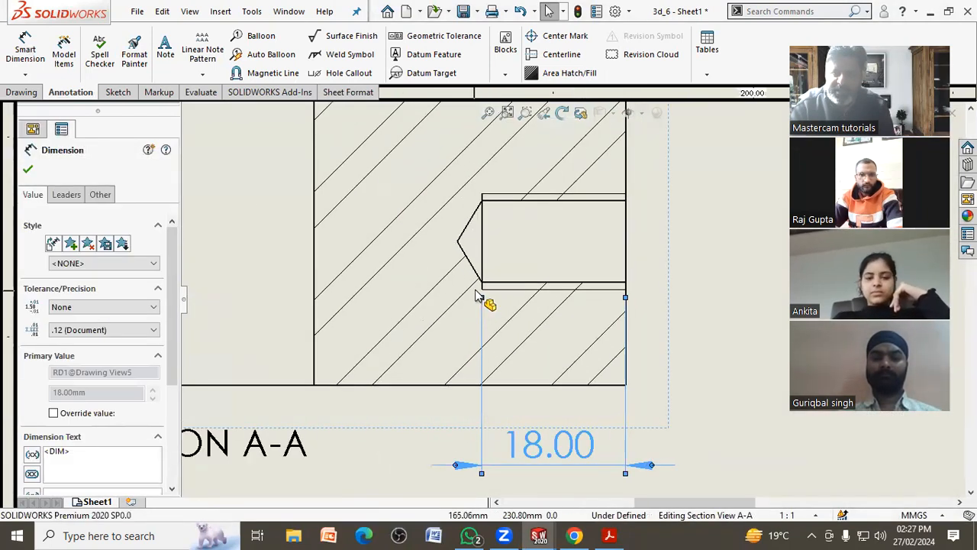
scroll(476, 298, down, 2)
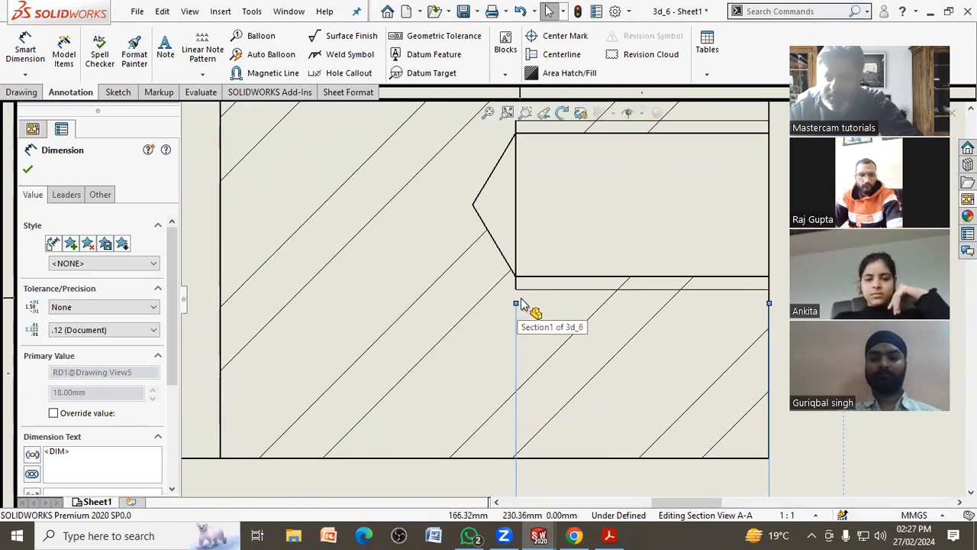
key(Escape)
scroll(541, 309, up, 3)
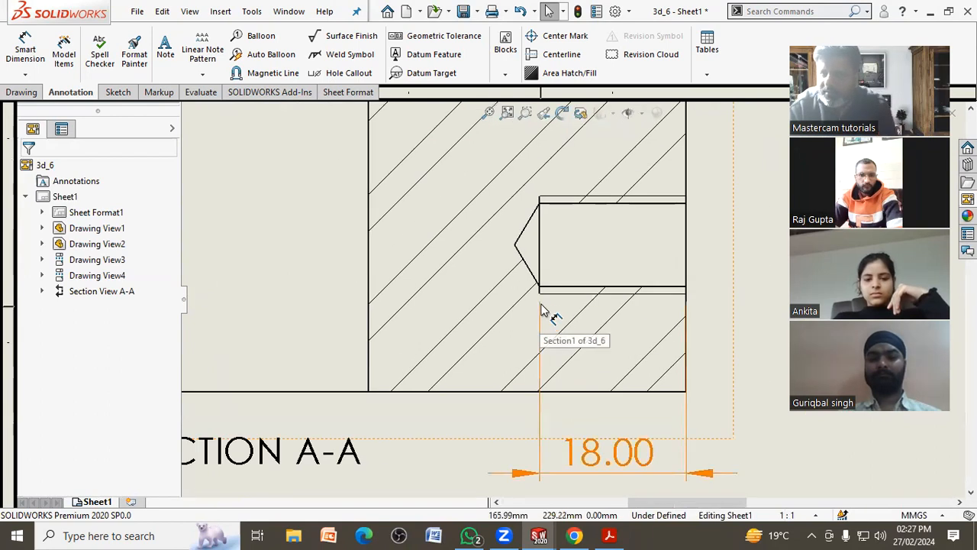
Step: Move the tapped hole's depth dimension above section view A-A and inspect its extension line at the hole
scroll(550, 316, up, 2)
drag(582, 382, 596, 141)
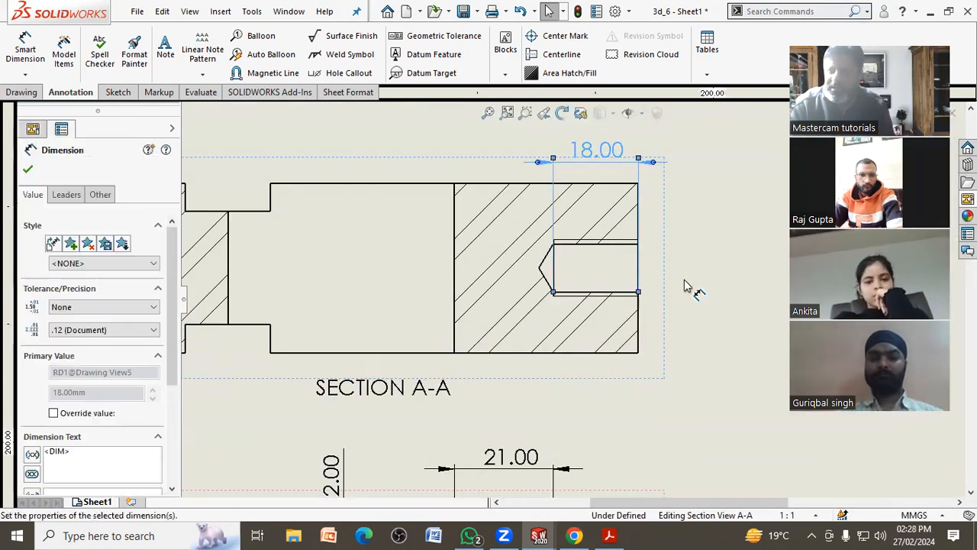
key(Escape)
scroll(562, 260, down, 4)
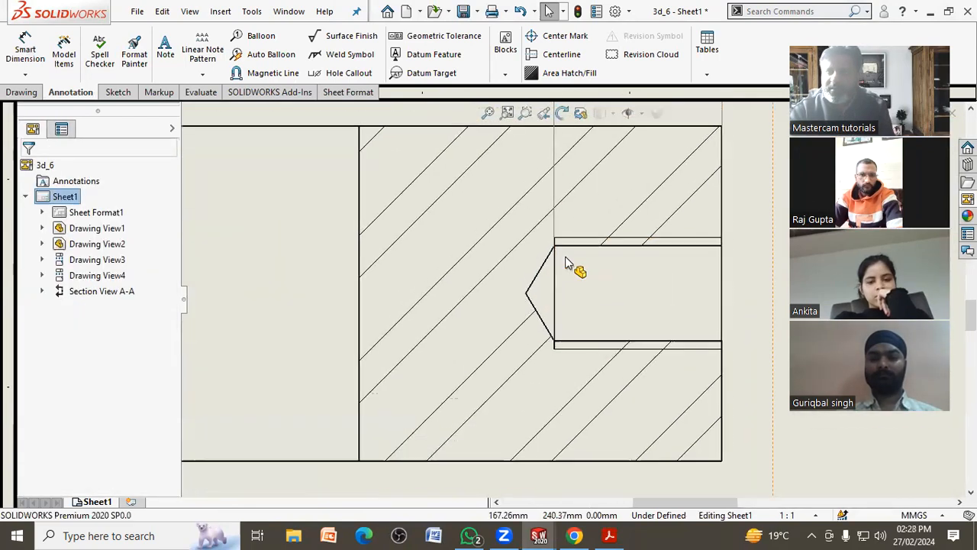
Step: Place the tapped hole's depth dimension back below section view A-A and deselect it
scroll(569, 271, up, 4)
drag(599, 221, 595, 379)
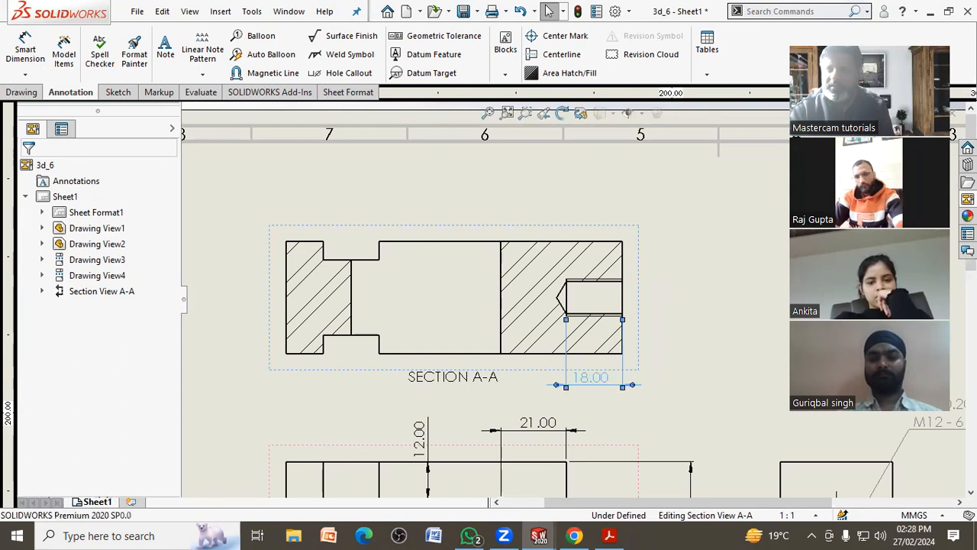
click(640, 210)
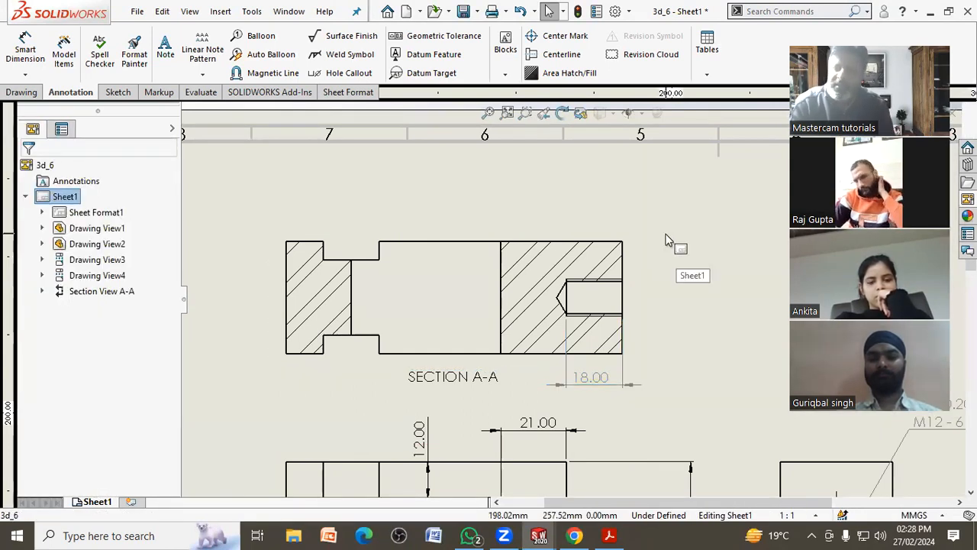
Step: Compare the extension lines of the hole depth dimension in section A-A with those of the 21 mm and 60 mm dimensions in the front view
scroll(578, 334, down, 5)
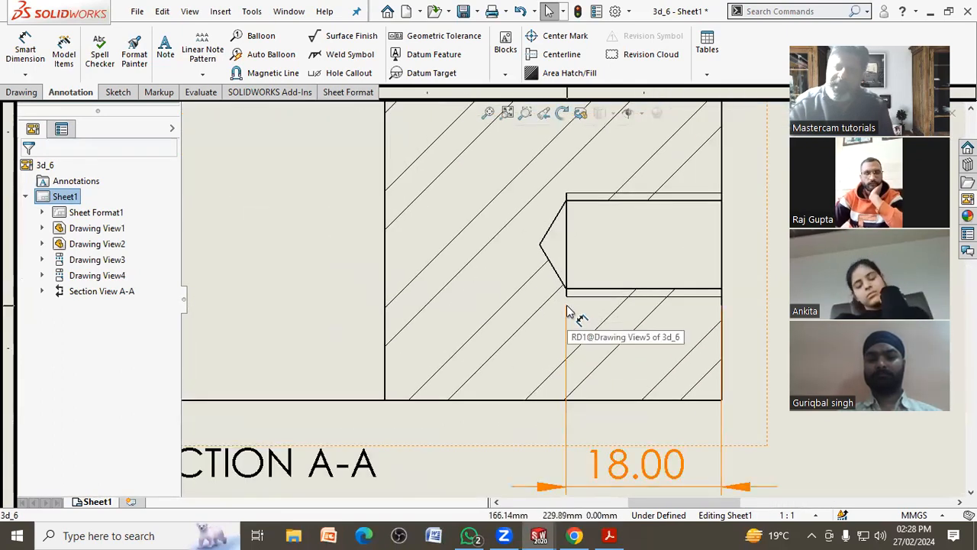
scroll(566, 316, up, 6)
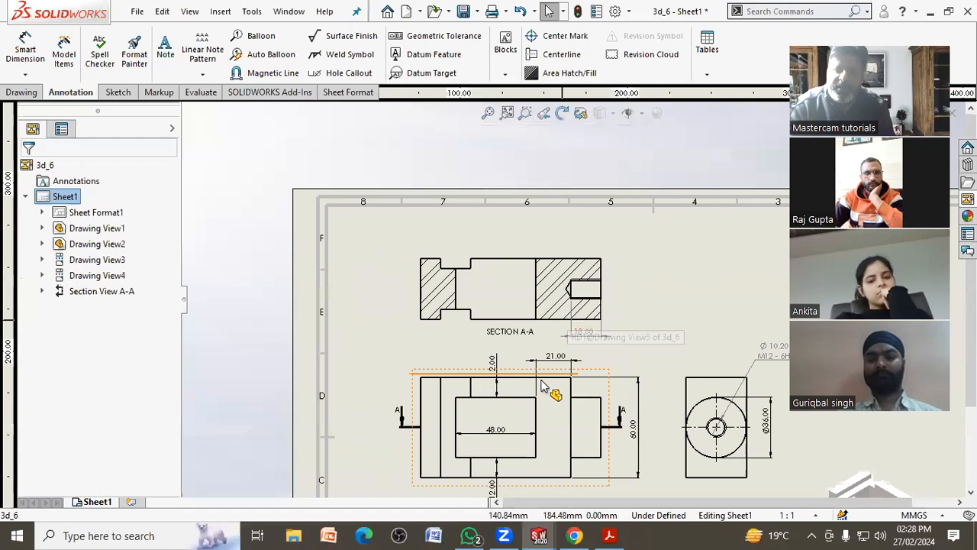
scroll(559, 391, down, 4)
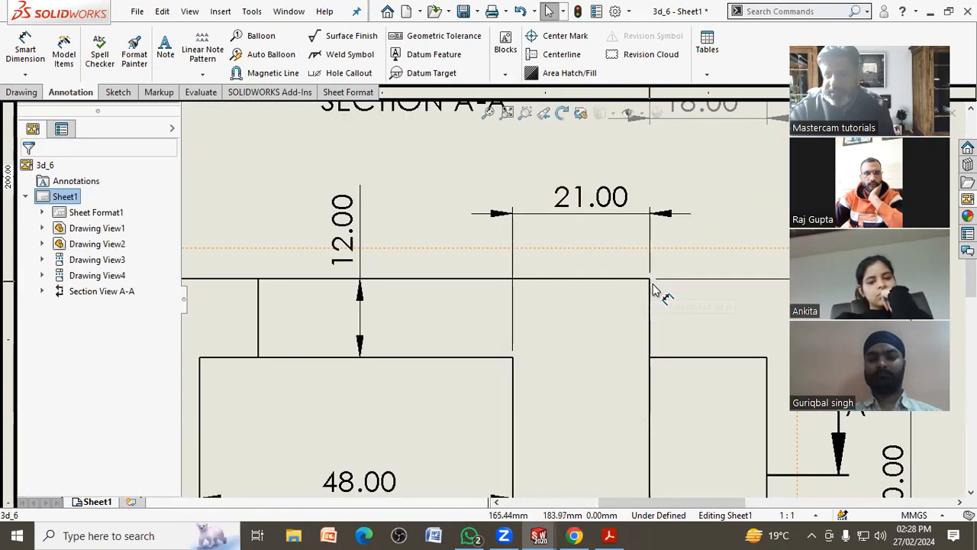
scroll(622, 290, up, 4)
scroll(631, 409, down, 2)
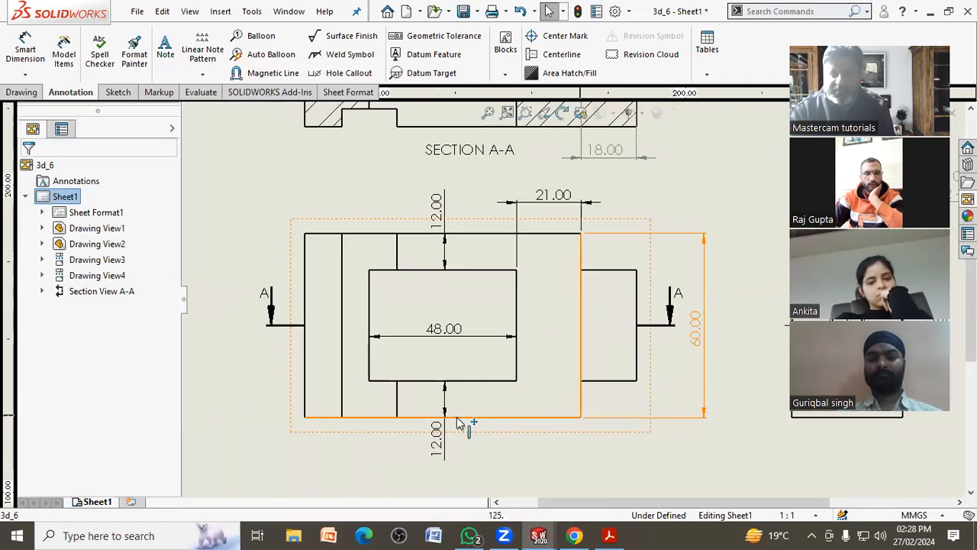
scroll(428, 407, up, 4)
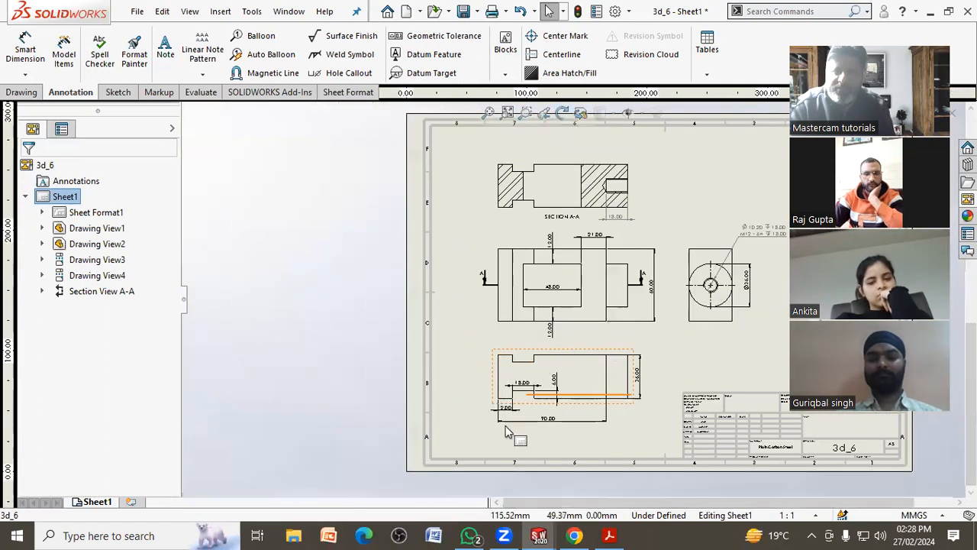
Step: Move the 36 mm height dimension inside the lower view's outline, between the notch and the end step line
scroll(617, 403, down, 3)
scroll(630, 396, down, 1)
scroll(633, 357, down, 1)
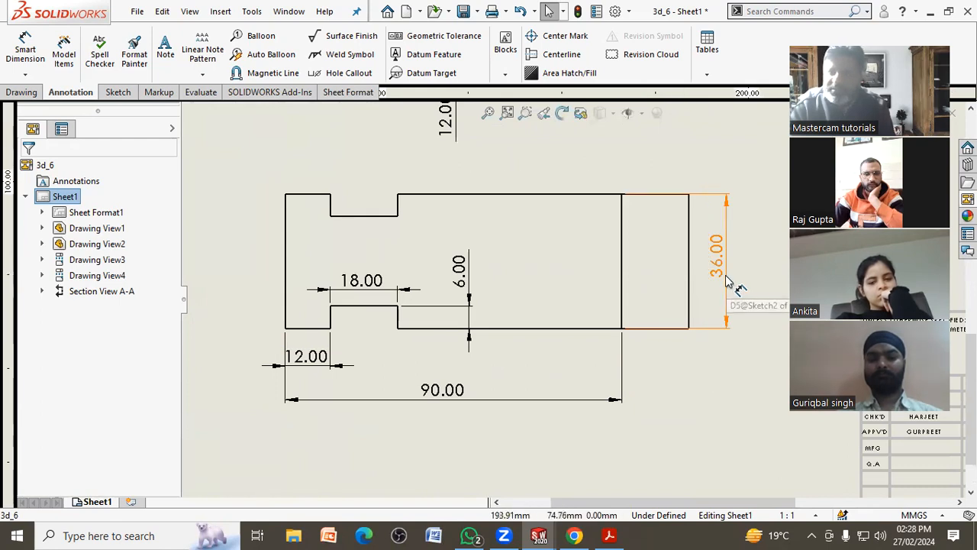
drag(721, 279, 600, 275)
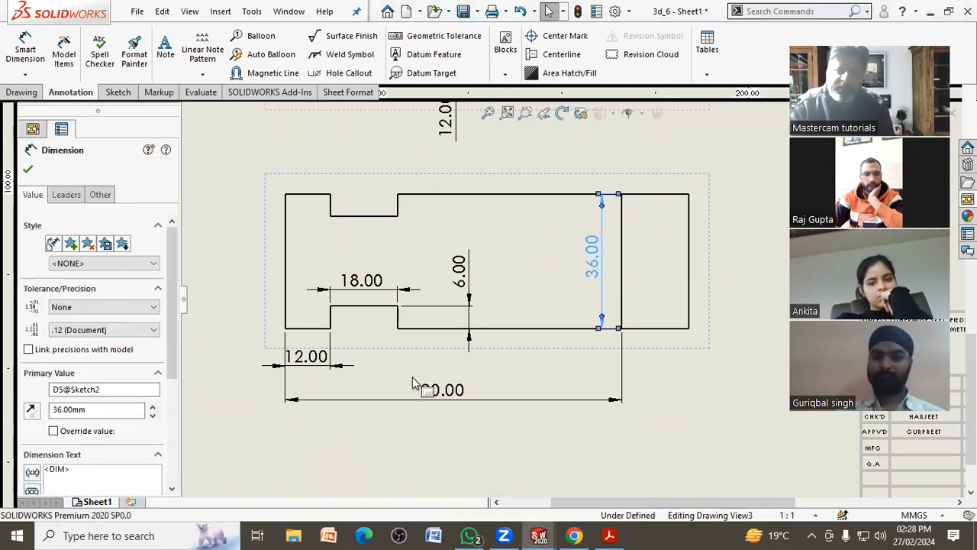
click(390, 348)
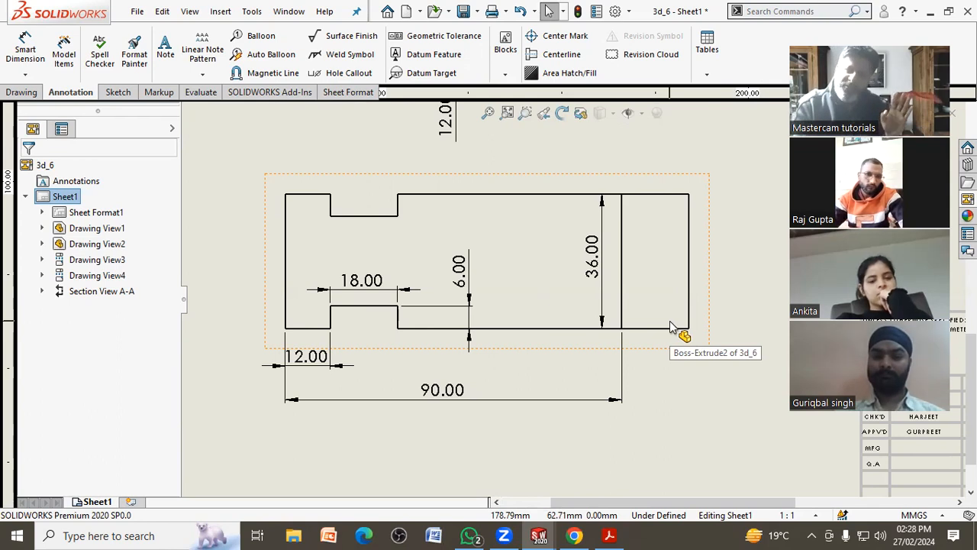
scroll(672, 326, up, 5)
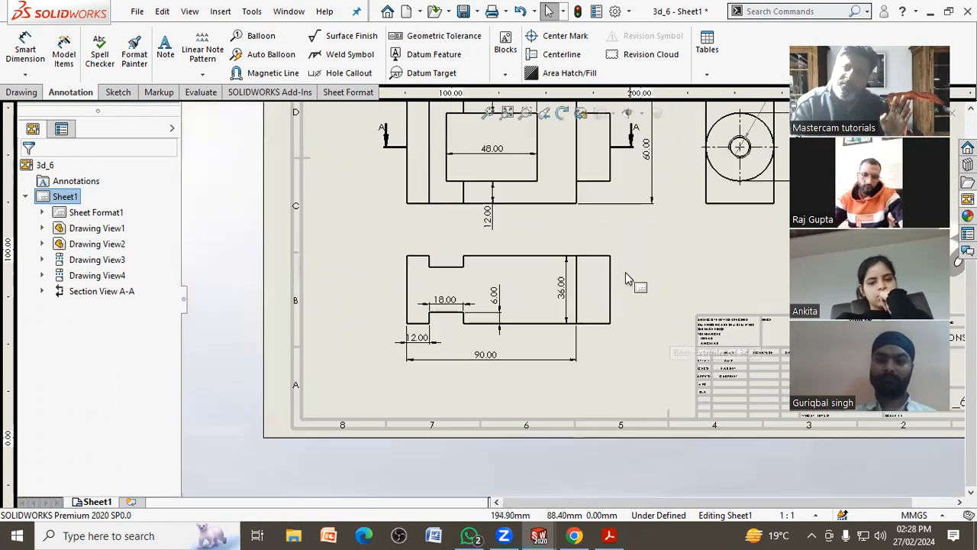
drag(562, 288, 549, 288)
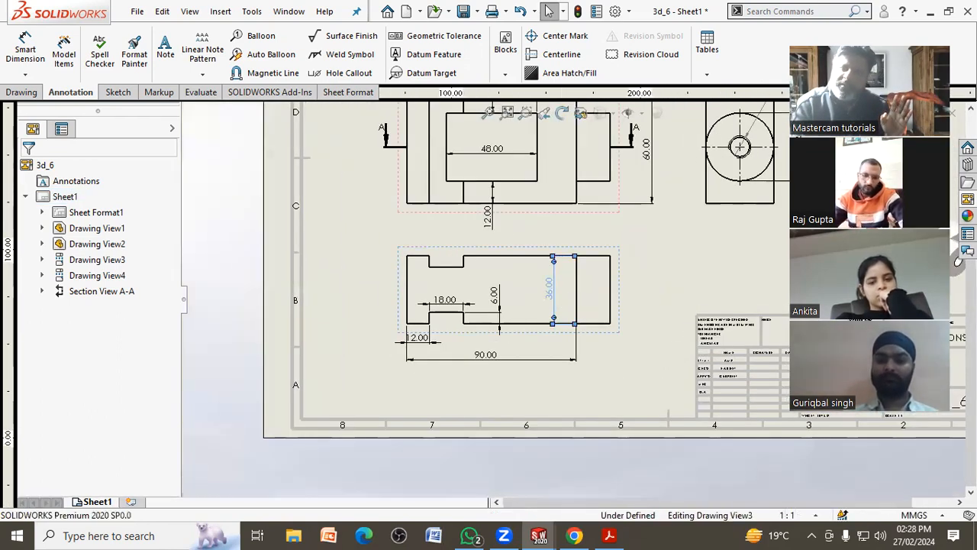
click(632, 296)
scroll(632, 297, up, 2)
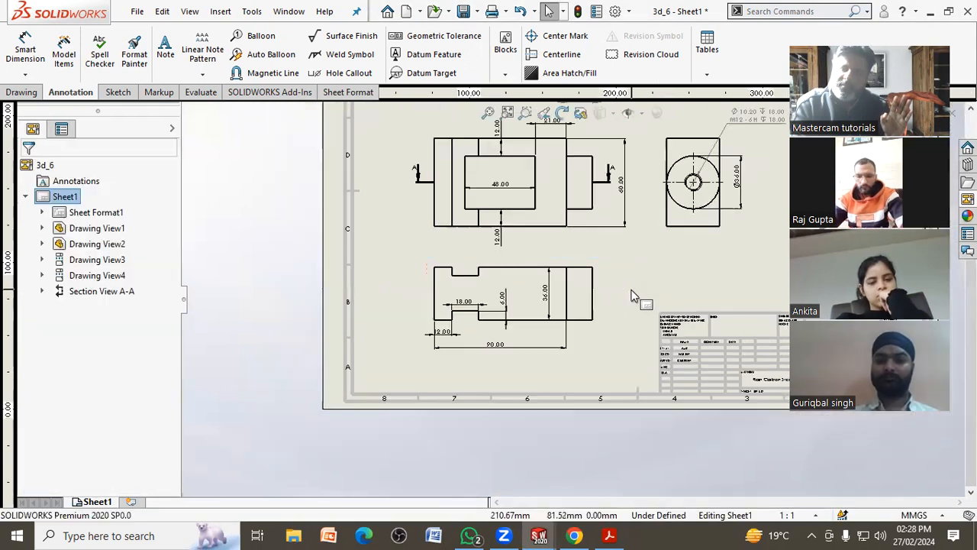
scroll(633, 296, up, 3)
scroll(521, 365, down, 1)
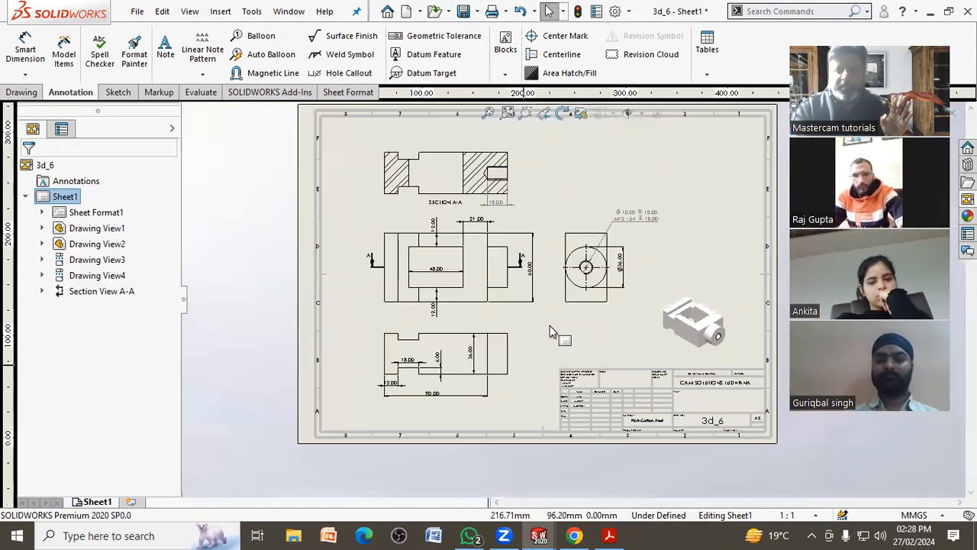
middle_drag(550, 331, 534, 338)
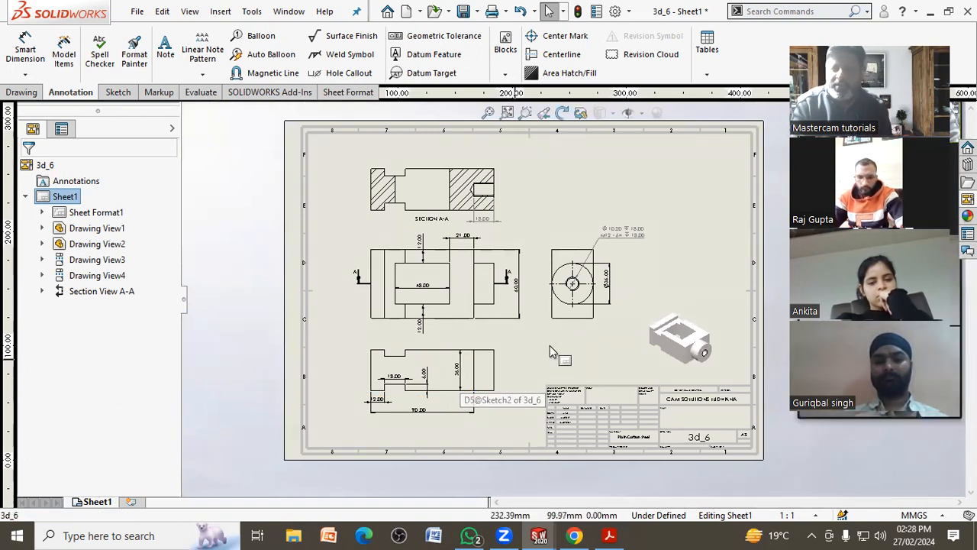
middle_drag(555, 347, 555, 356)
Step: Set the document's dimension text font to Century Gothic, Bold, with a height of 18 points
click(496, 119)
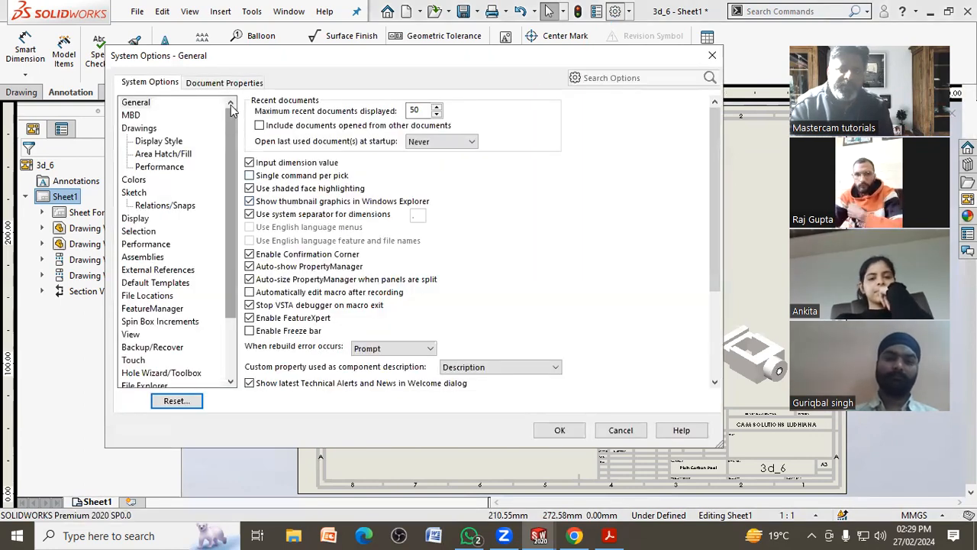
click(225, 83)
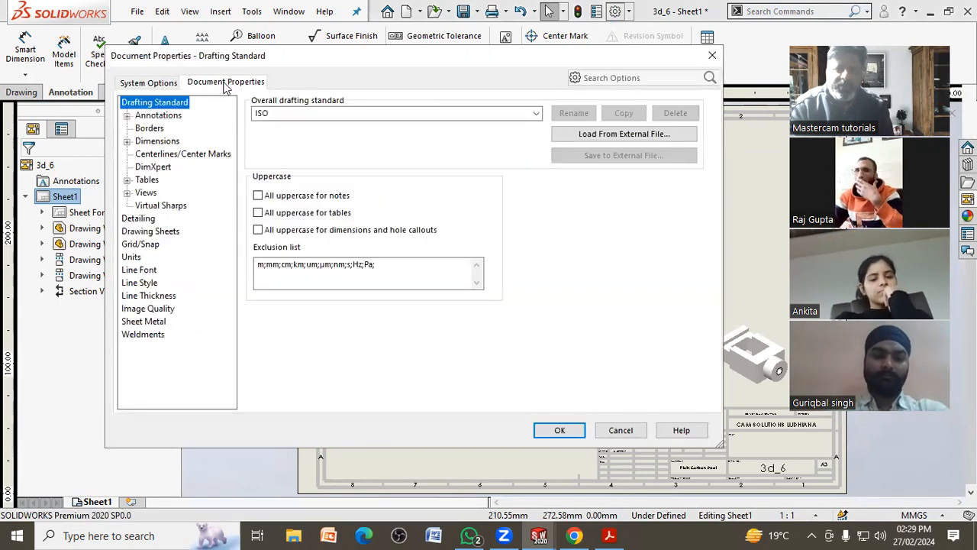
click(162, 142)
click(265, 150)
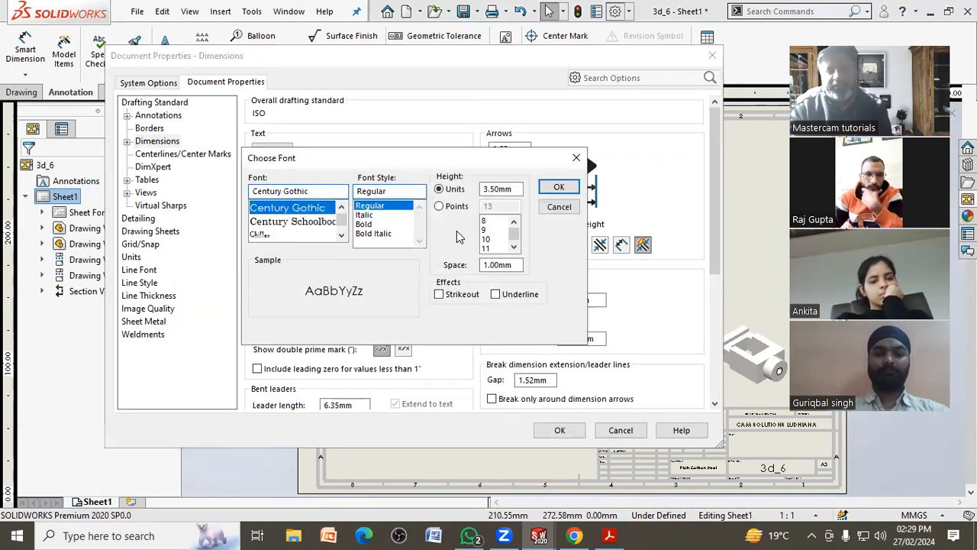
click(454, 206)
click(517, 247)
click(517, 247)
click(516, 246)
click(518, 248)
click(516, 246)
click(516, 247)
click(489, 229)
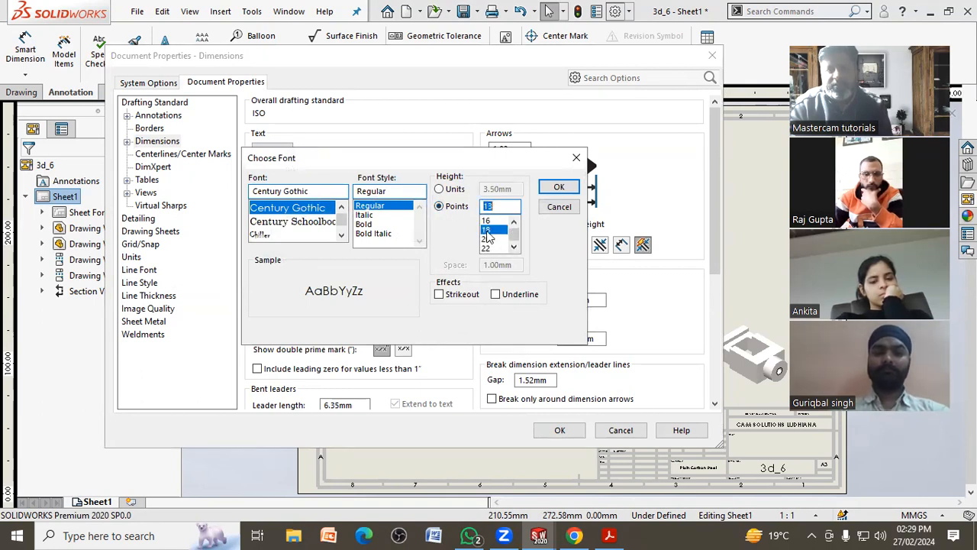
click(365, 224)
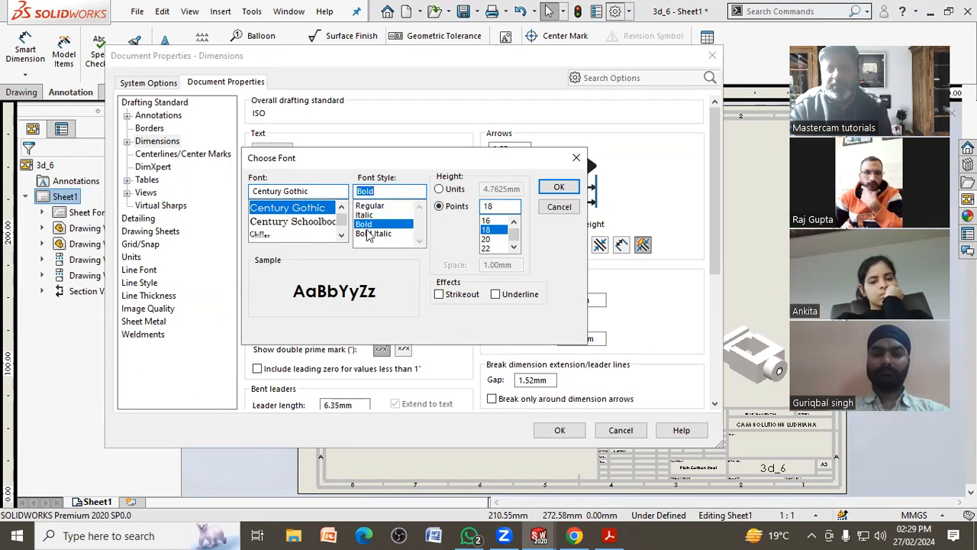
click(559, 187)
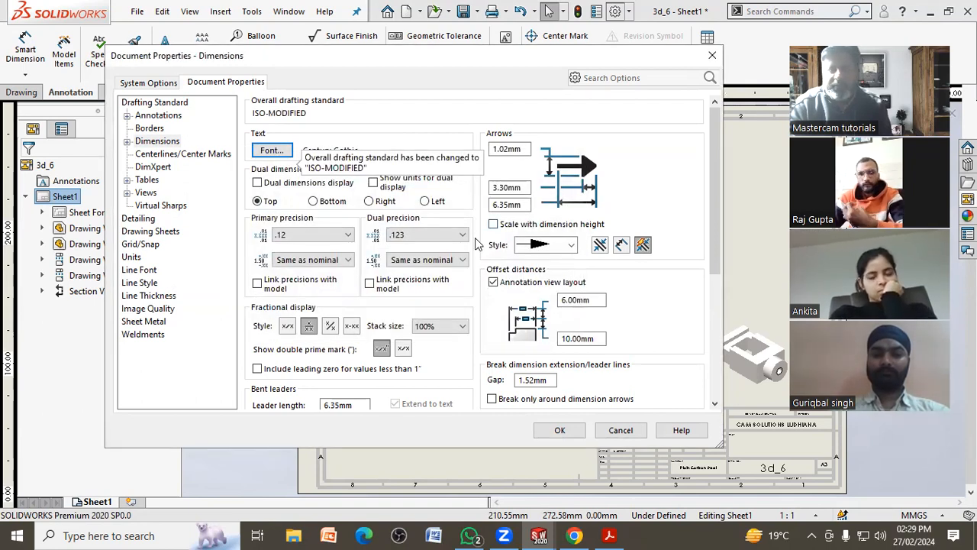
Step: Set the dimensions' primary precision to None, scale the arrows with dimension height, and apply the document properties
click(296, 233)
click(302, 250)
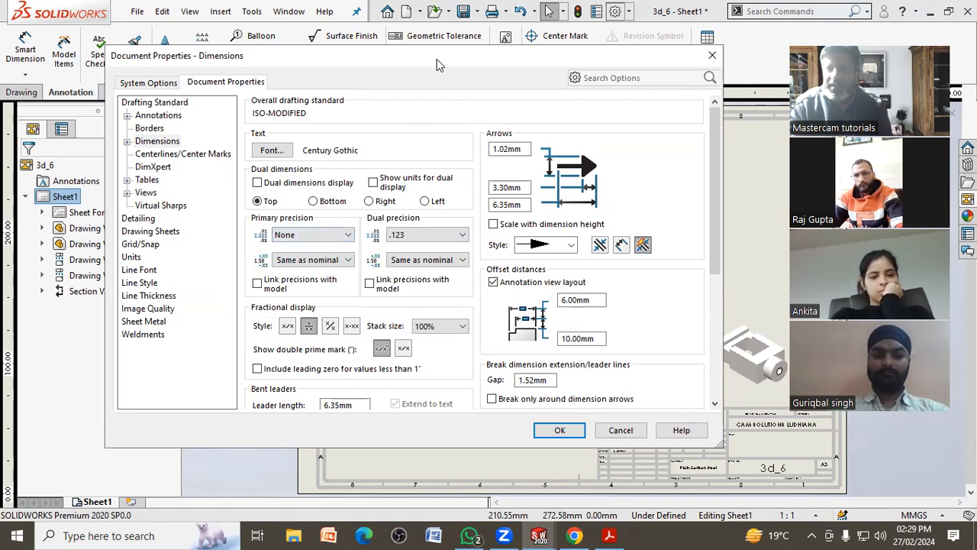
drag(436, 59, 483, 64)
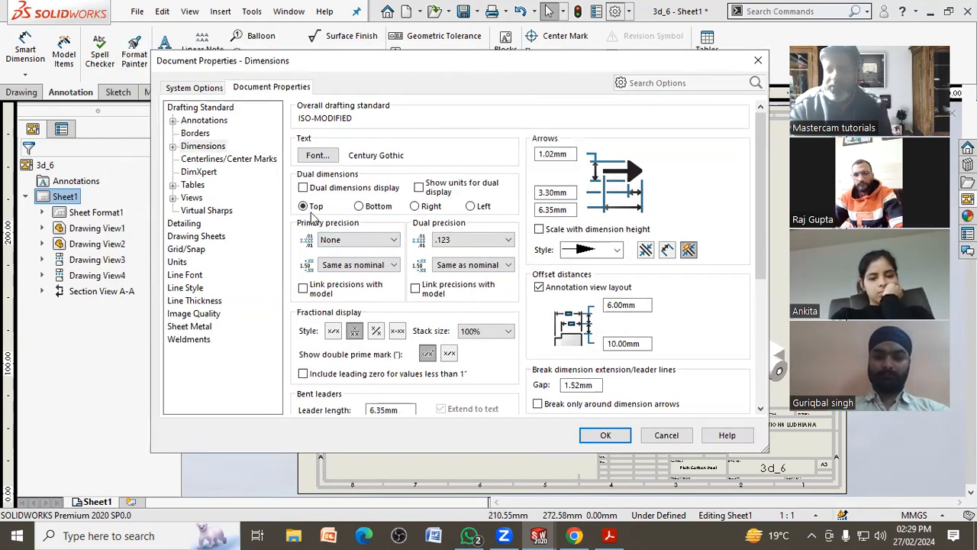
click(334, 241)
click(330, 251)
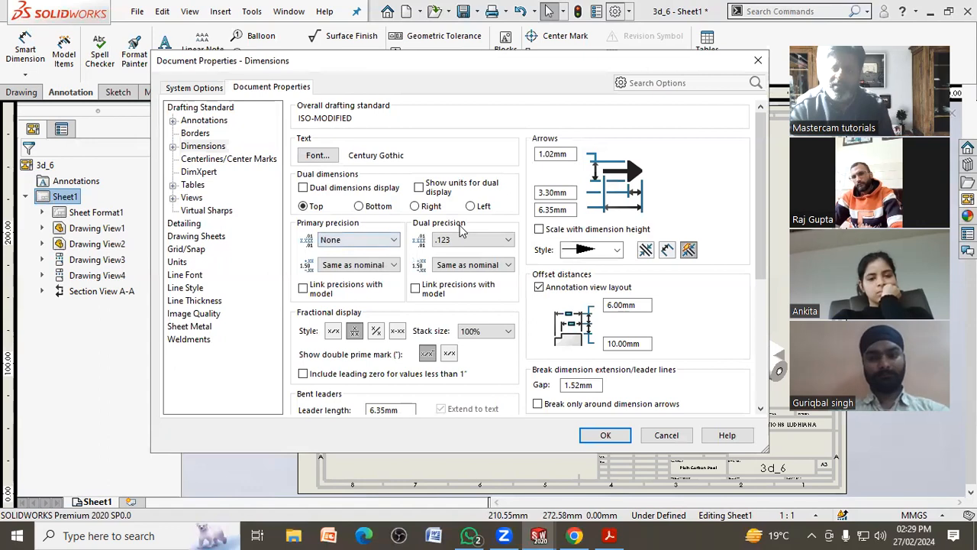
click(540, 230)
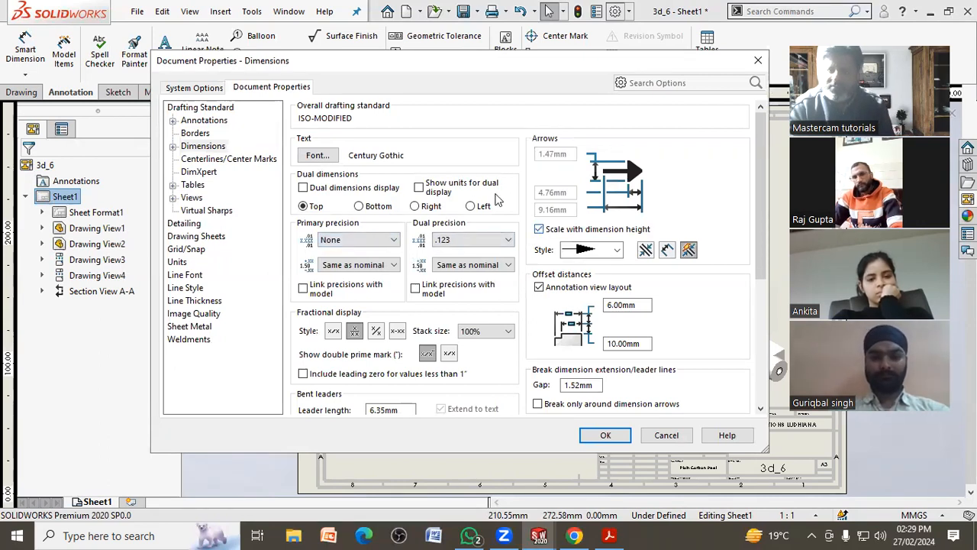
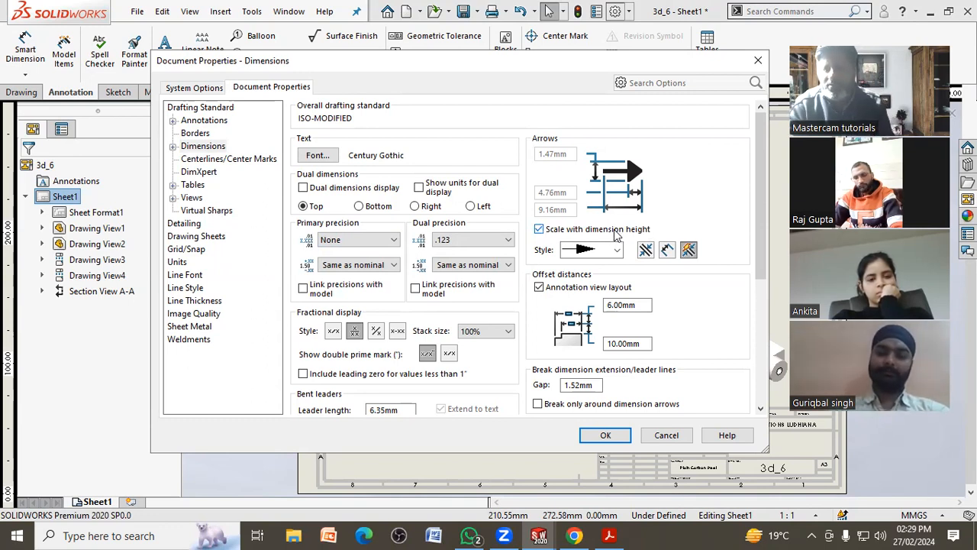
click(604, 435)
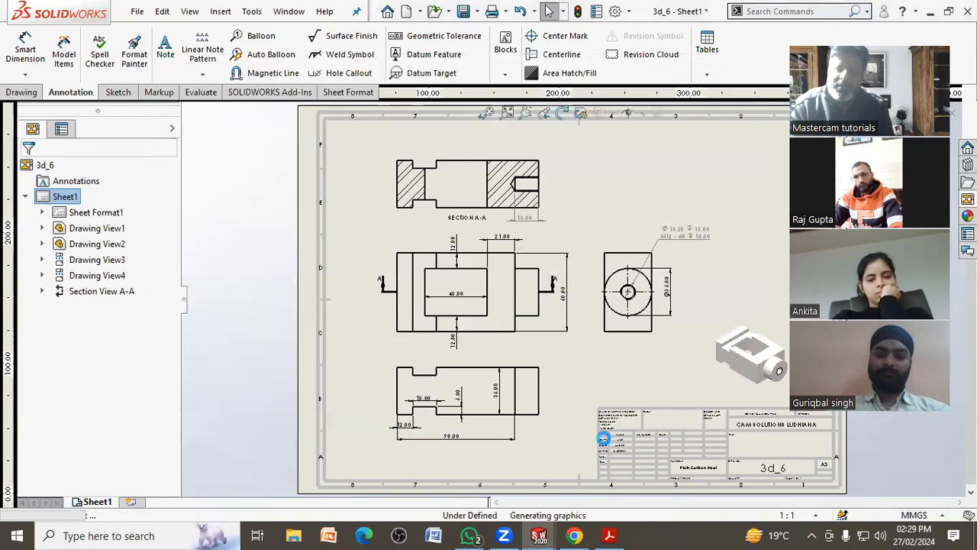
Step: Move the Ø36 boss diameter dimension slightly closer to the outline of the side view
scroll(555, 362, down, 2)
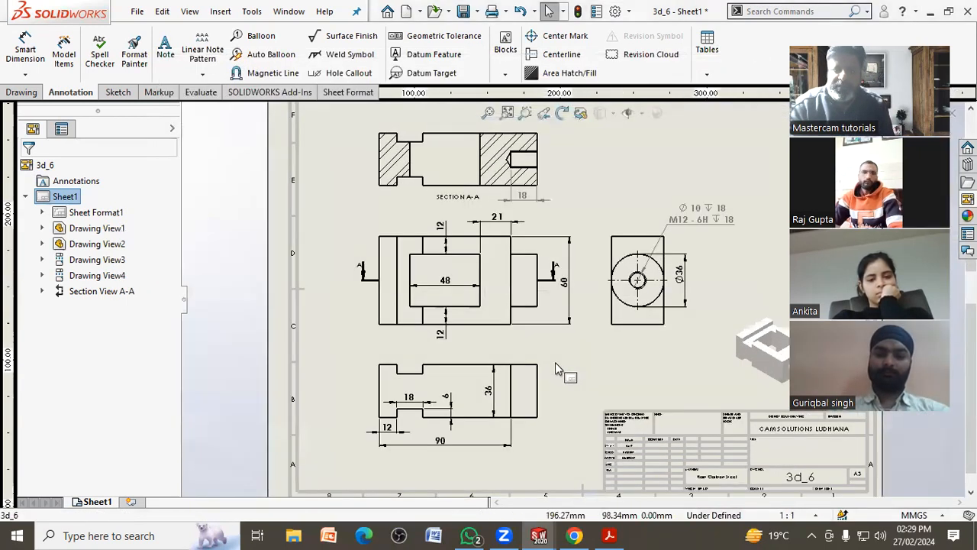
scroll(556, 362, down, 1)
scroll(502, 325, down, 1)
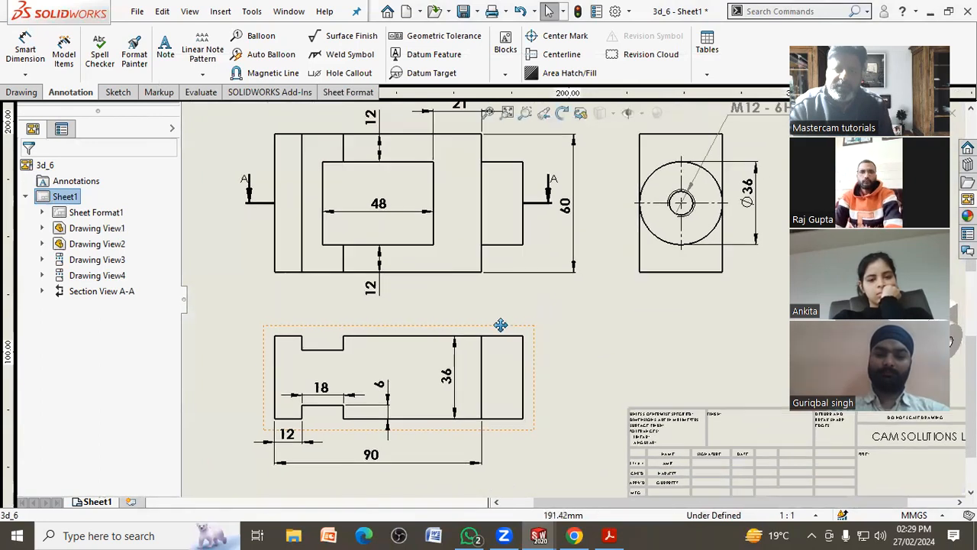
scroll(482, 347, down, 1)
scroll(676, 252, down, 2)
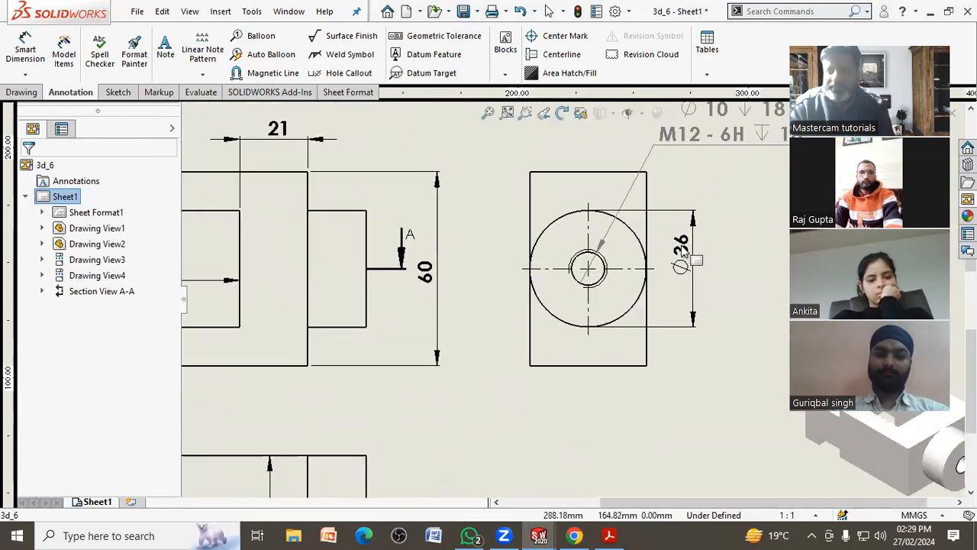
drag(684, 276, 669, 279)
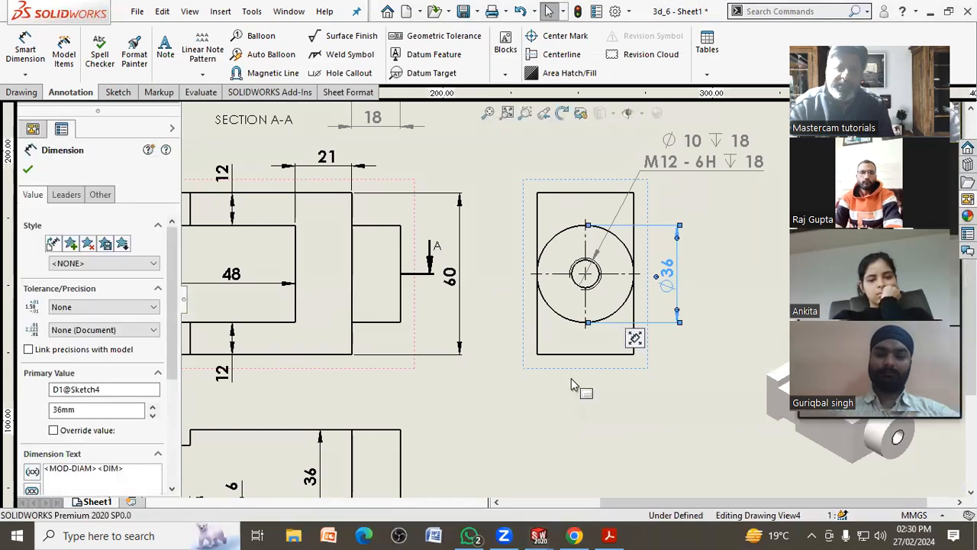
click(533, 384)
scroll(616, 363, up, 3)
scroll(616, 363, down, 3)
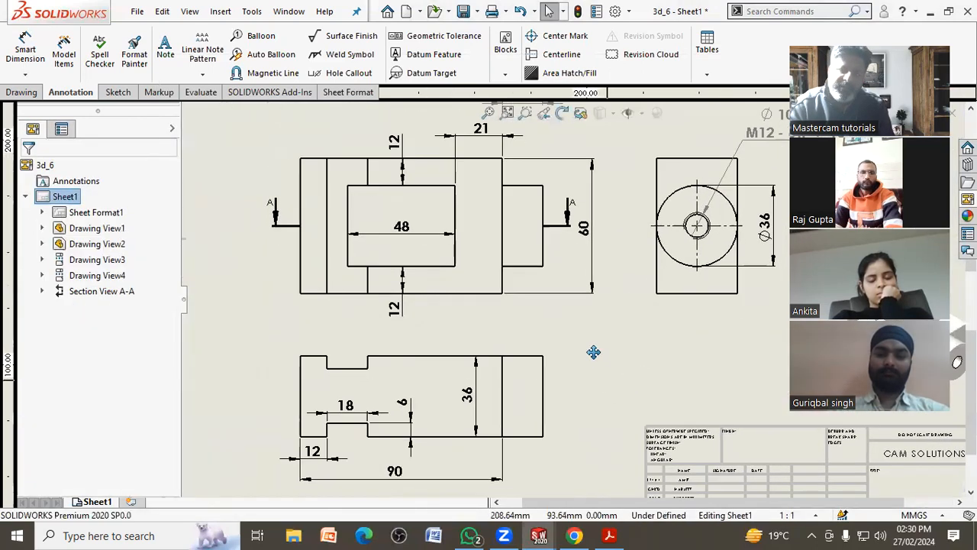
mouse_move(586, 339)
middle_down()
mouse_move(539, 348)
mouse_move(480, 323)
mouse_move(499, 384)
mouse_move(510, 382)
middle_up()
scroll(573, 337, up, 1)
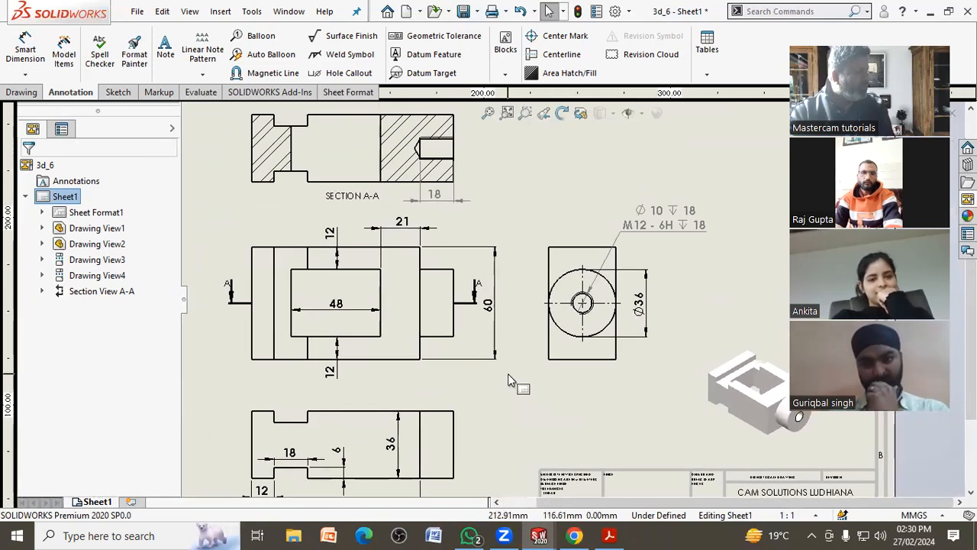
Step: Move both A labels of the section line up so they sit just above the cutting-direction arrows
middle_drag(512, 368, 504, 381)
scroll(535, 264, down, 4)
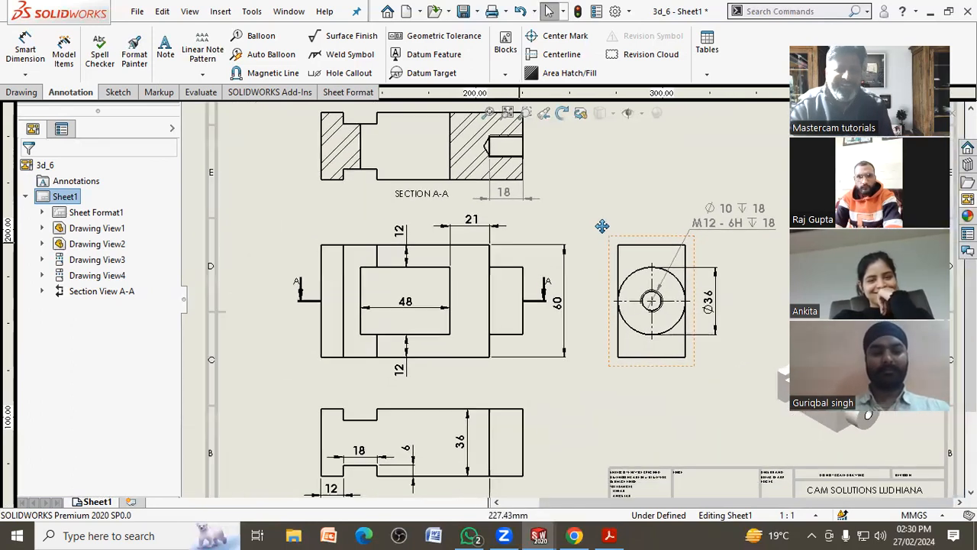
click(542, 295)
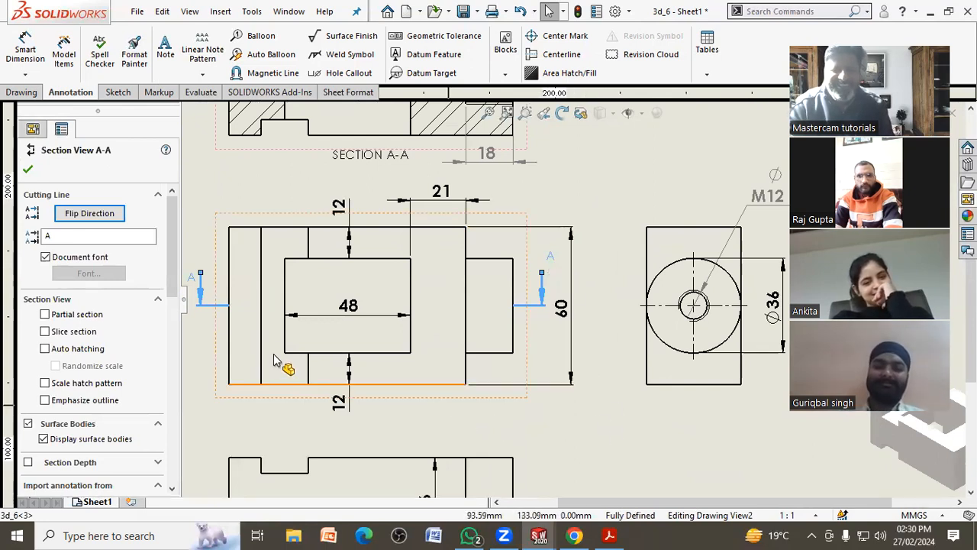
scroll(313, 294, up, 2)
scroll(304, 289, down, 2)
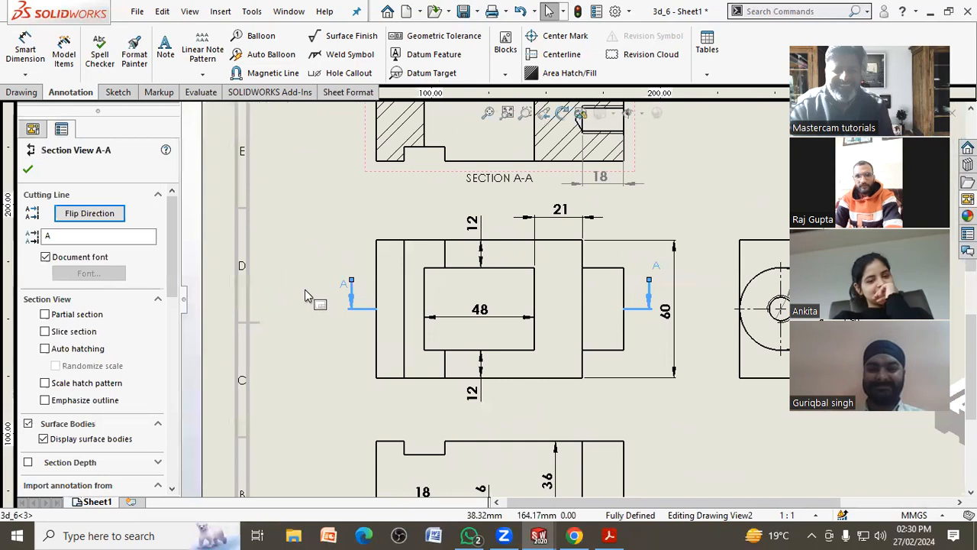
click(314, 296)
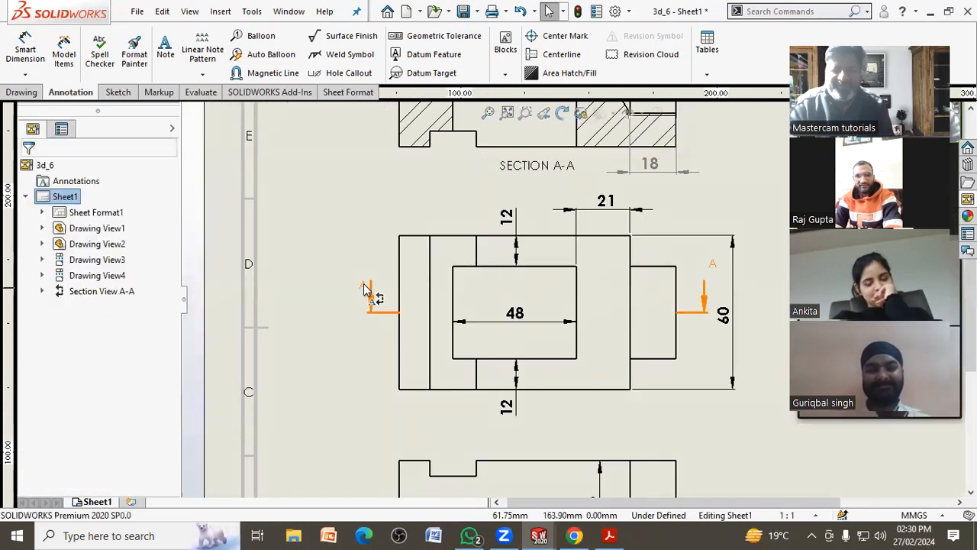
click(364, 278)
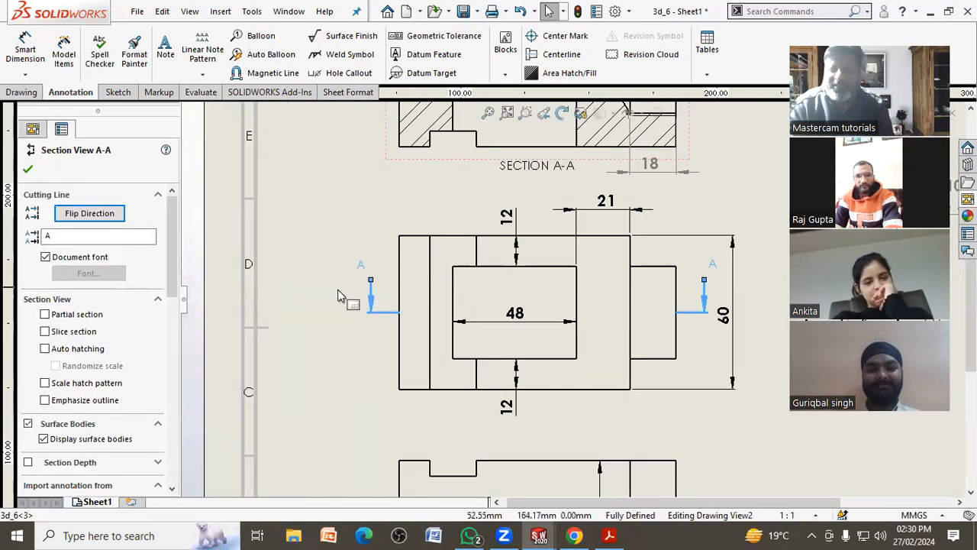
click(339, 292)
key(f)
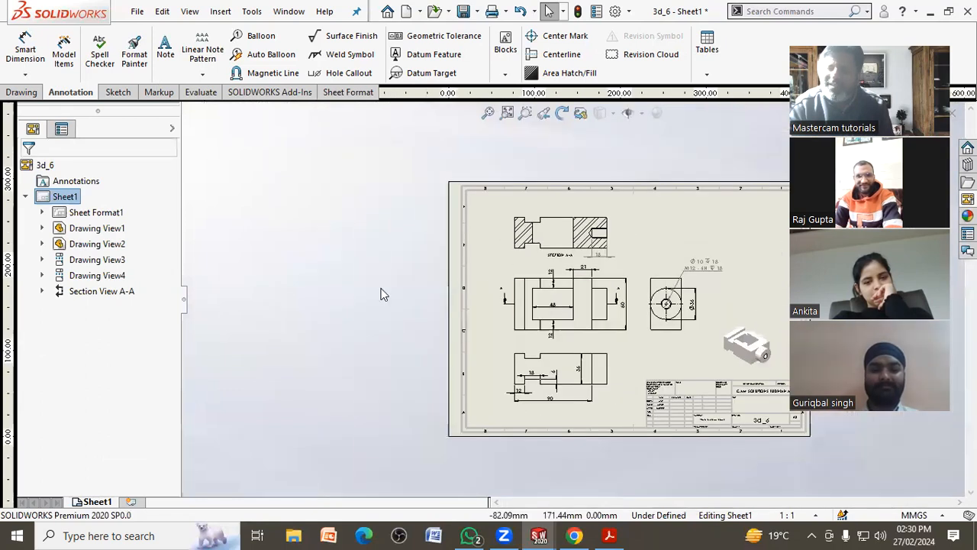
Step: Examine the dimension text and placement across the section, front, side, lower and isometric views
scroll(701, 302, down, 2)
scroll(694, 296, down, 1)
mouse_move(693, 299)
middle_down()
mouse_move(633, 313)
mouse_move(602, 297)
mouse_move(640, 307)
middle_up()
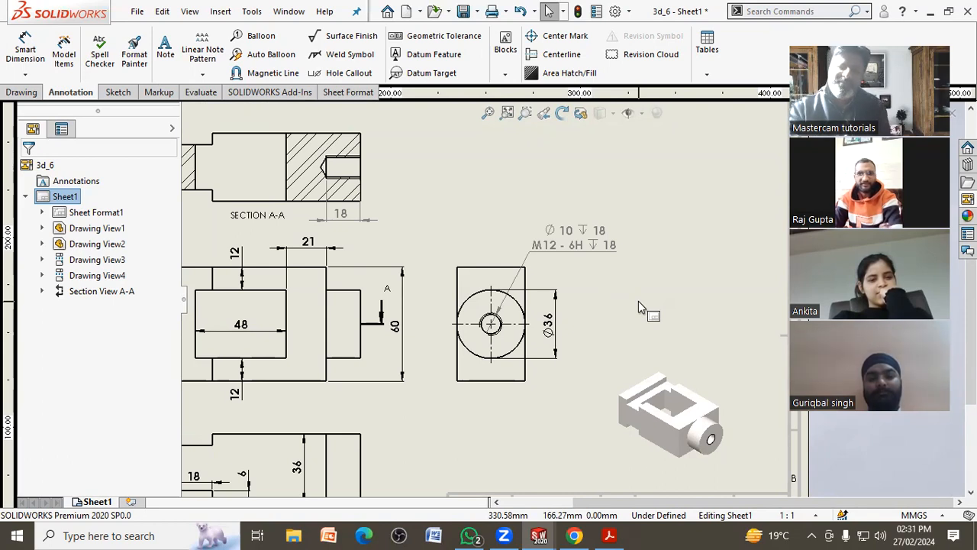
key(f)
scroll(462, 266, down, 1)
mouse_move(431, 243)
middle_down()
mouse_move(461, 221)
mouse_move(458, 198)
middle_up()
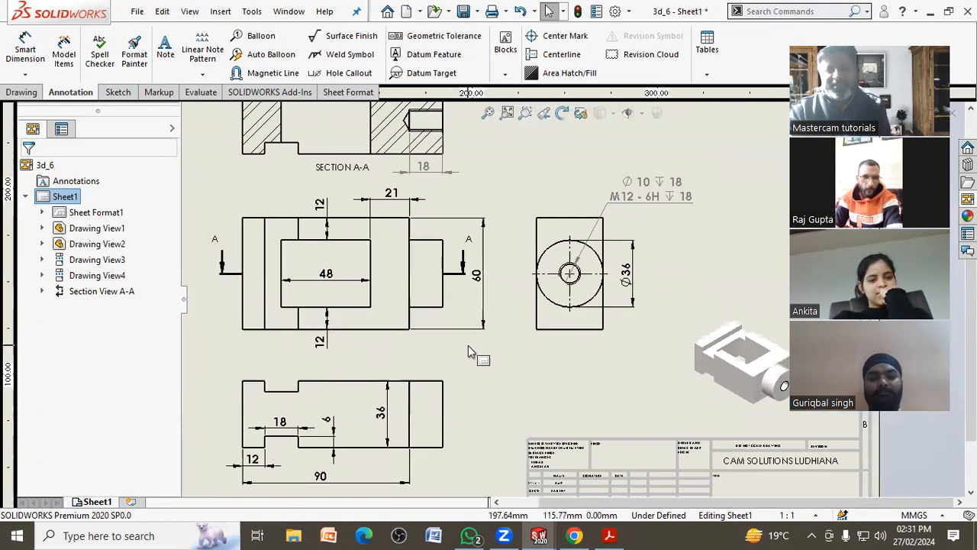
scroll(468, 341, down, 1)
middle_drag(468, 340, 502, 341)
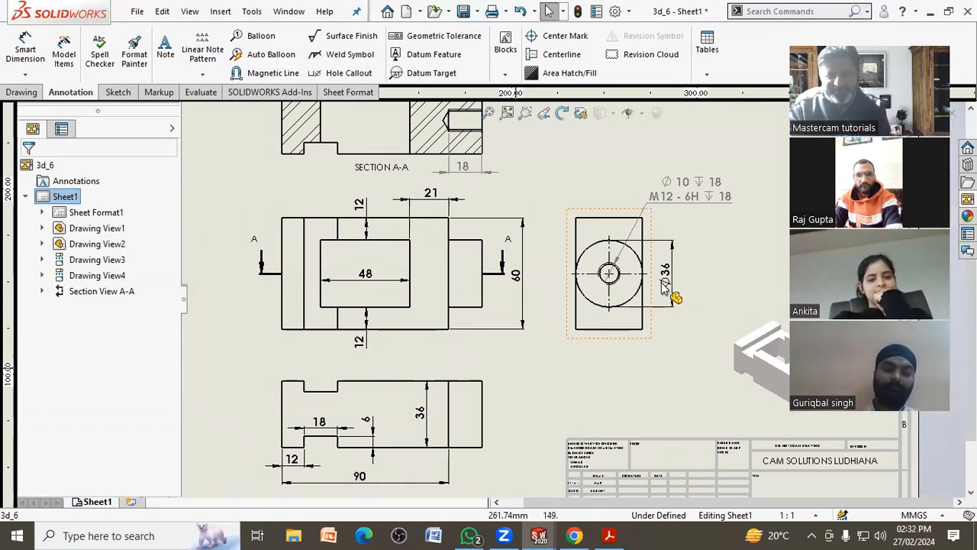
Step: Move section view A-A slightly upward, farther from the view that carries its cutting line
key(f)
scroll(594, 202, down, 4)
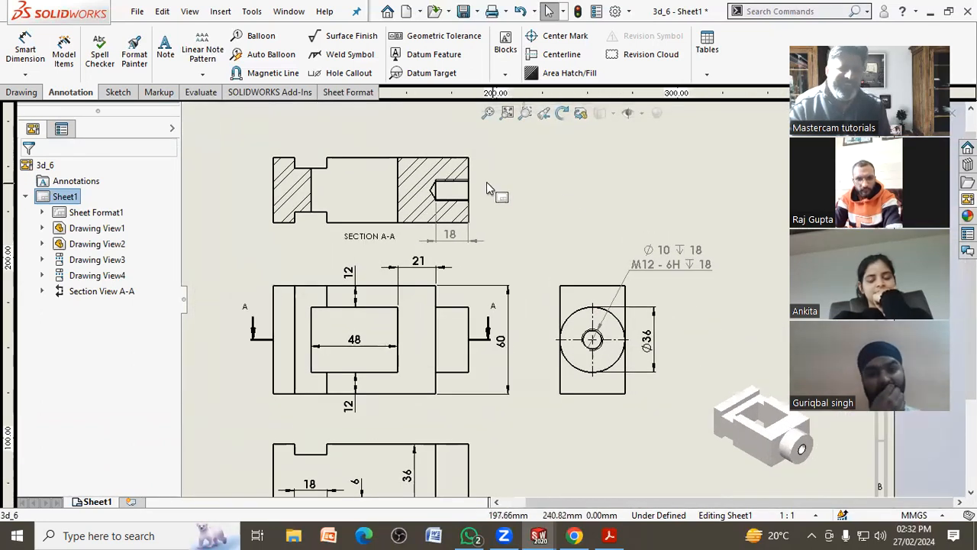
drag(486, 178, 484, 162)
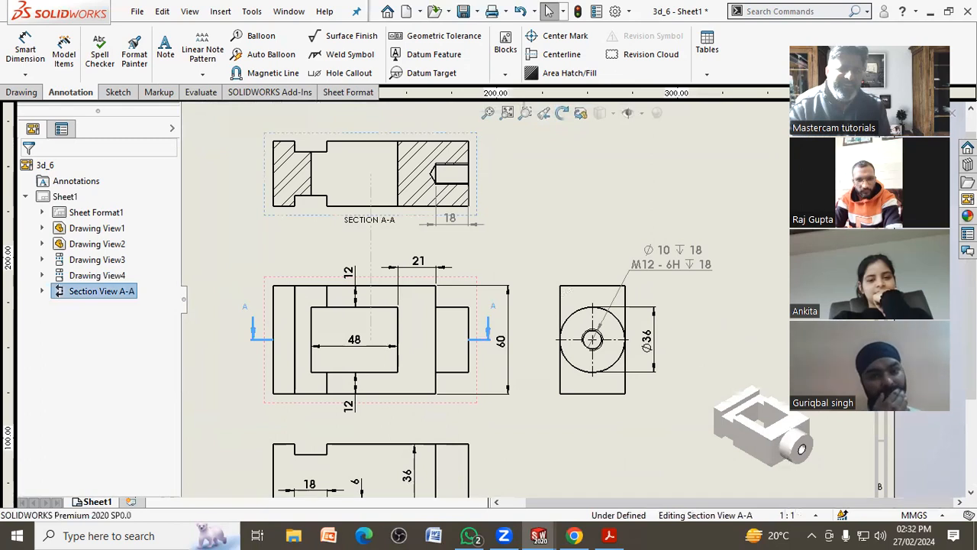
click(547, 257)
Step: Inspect the threaded-hole callout of the side view and the 18 mm hole depth dimension under section A-A
scroll(443, 262, down, 2)
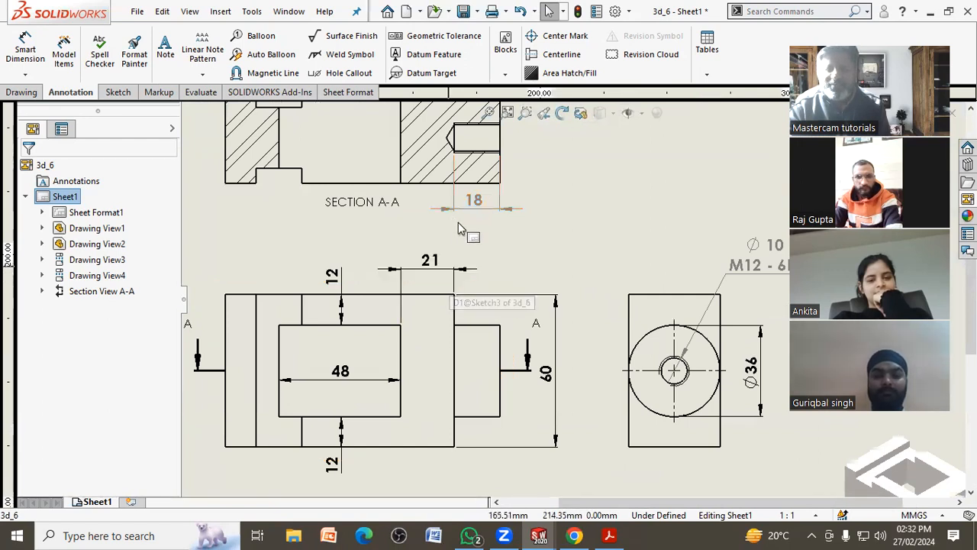
scroll(550, 238, up, 3)
scroll(549, 239, up, 2)
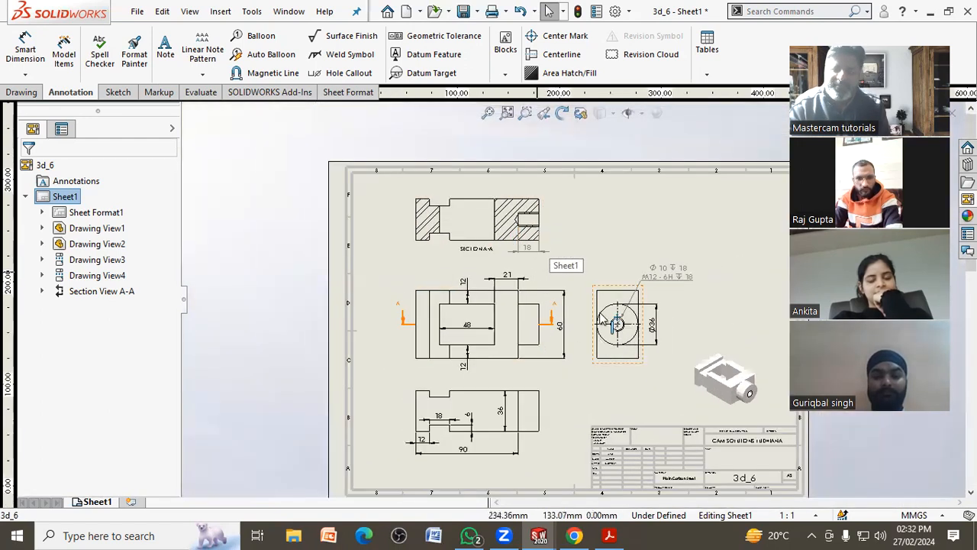
scroll(657, 323, down, 3)
scroll(661, 323, down, 2)
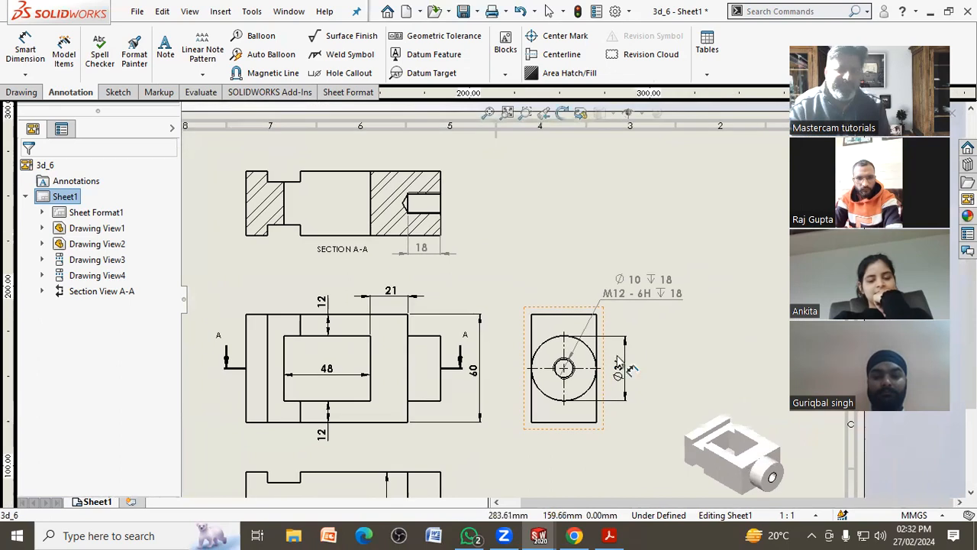
scroll(646, 332, down, 1)
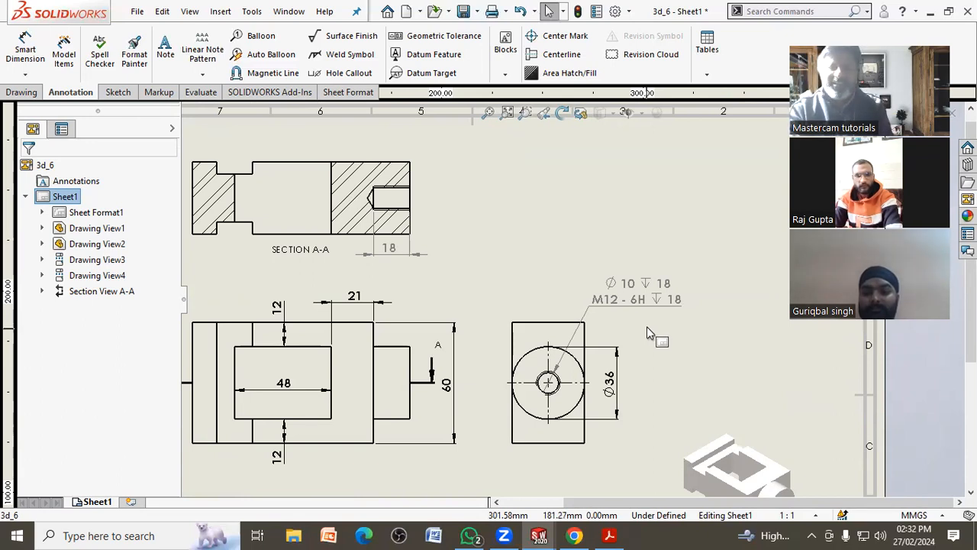
click(600, 305)
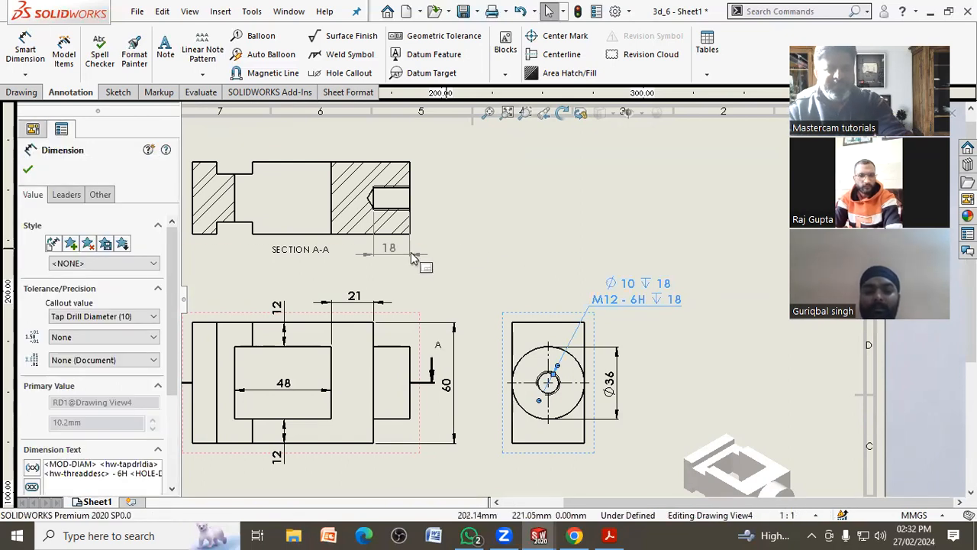
click(539, 250)
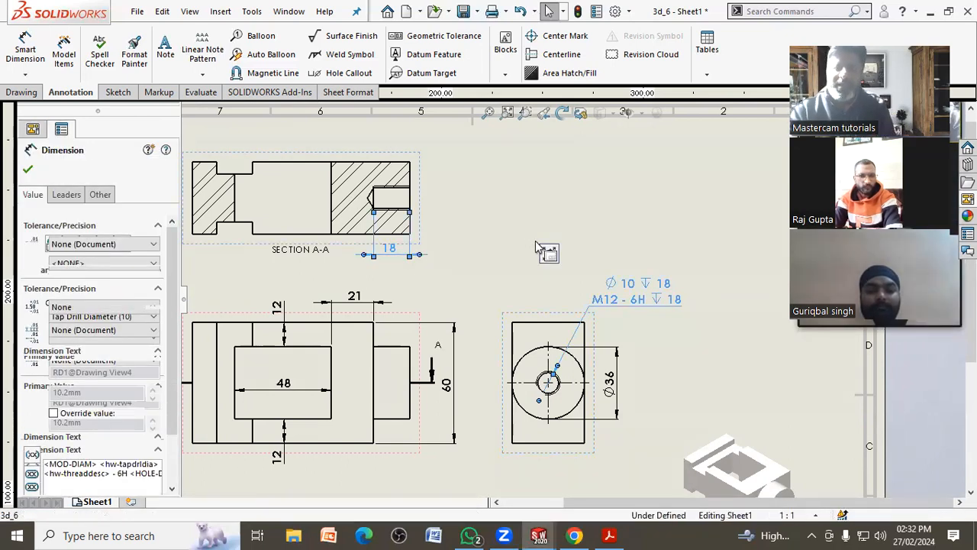
scroll(561, 230, up, 4)
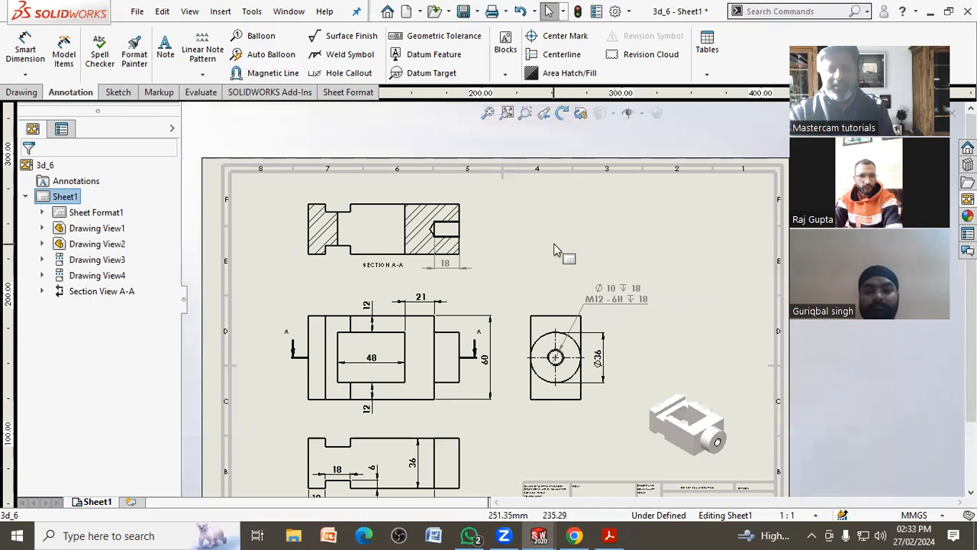
Step: Open the system color settings and compare the colors of the imported (driving) and non-imported (driven) dimensions
click(615, 11)
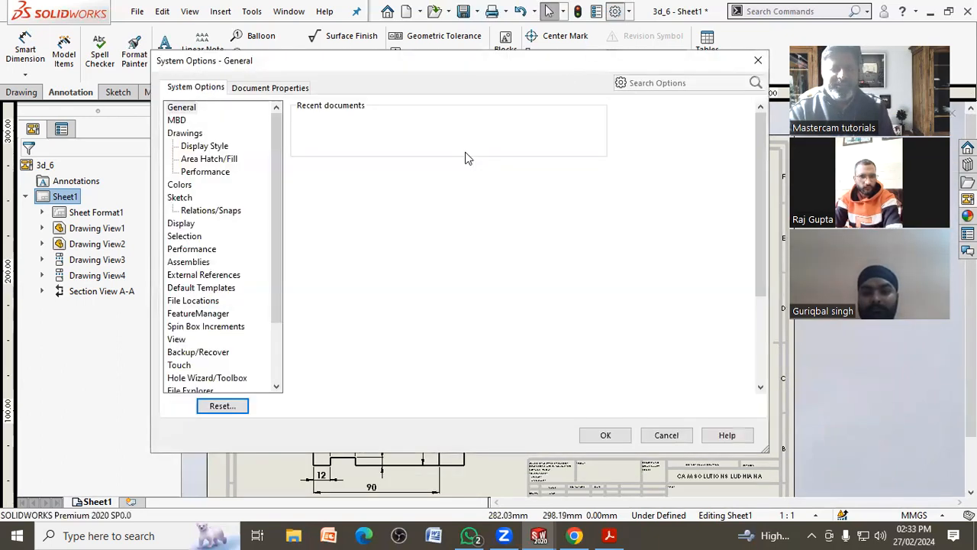
click(265, 91)
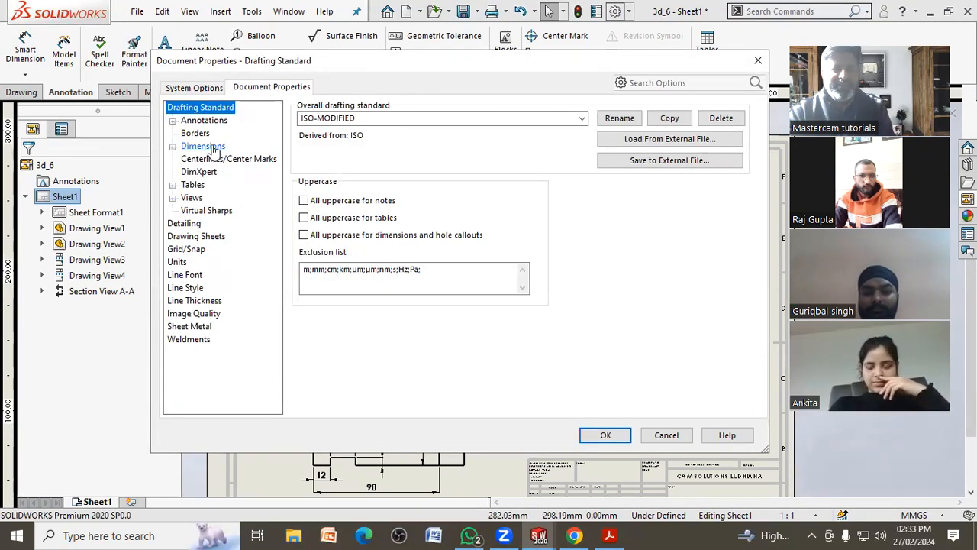
click(194, 88)
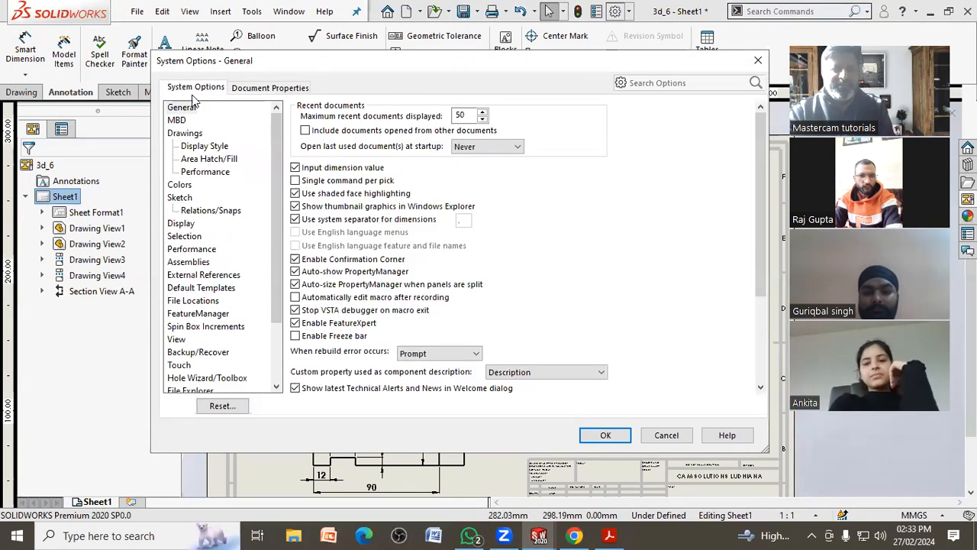
click(180, 185)
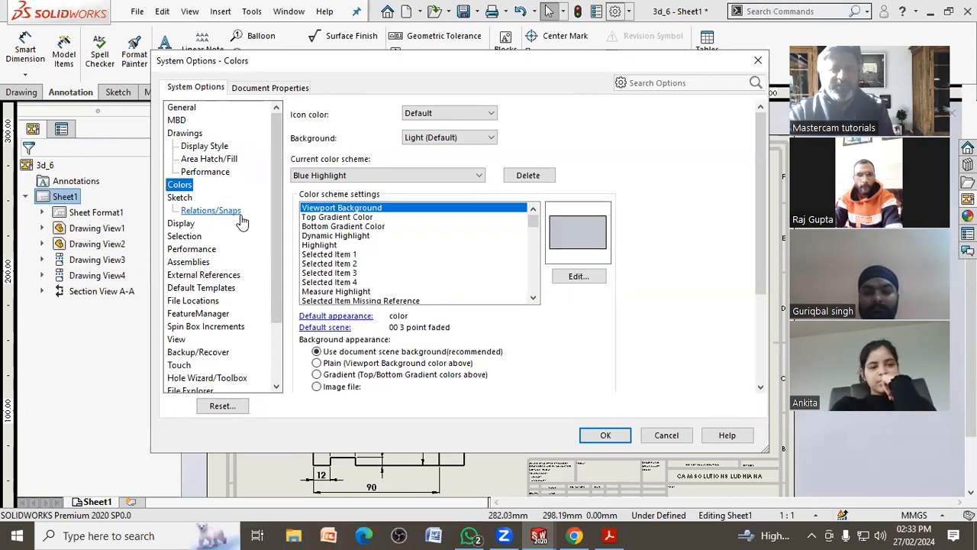
scroll(353, 254, down, 1)
scroll(354, 254, down, 1)
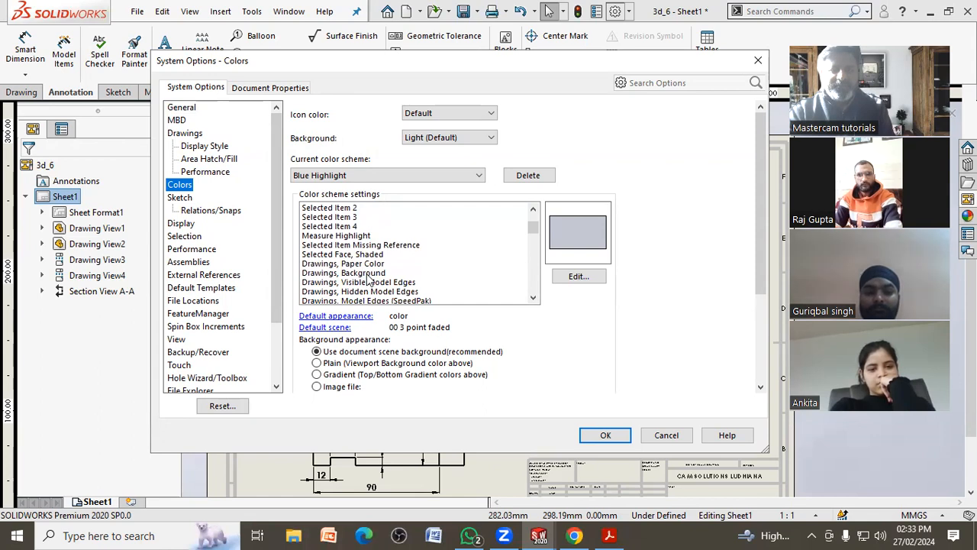
scroll(369, 284, down, 1)
scroll(380, 291, down, 1)
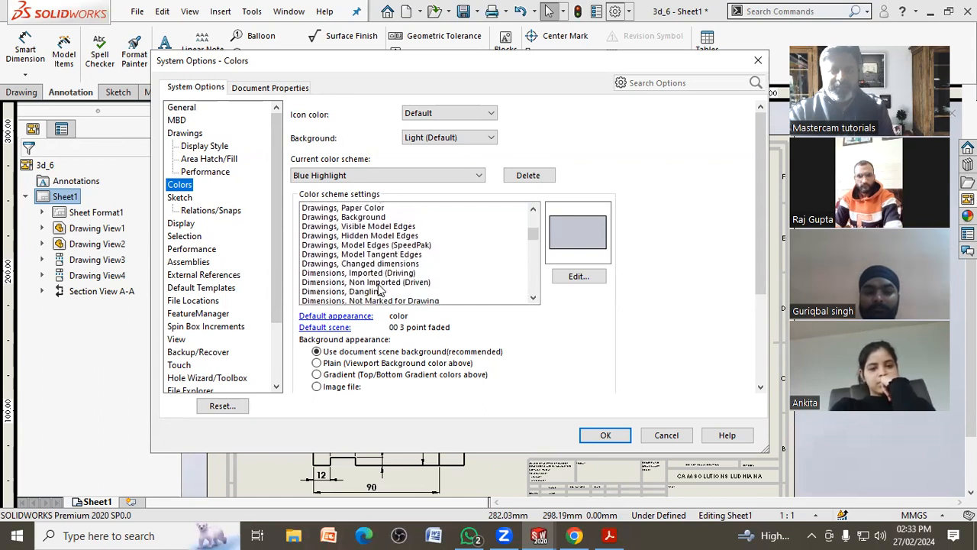
click(340, 273)
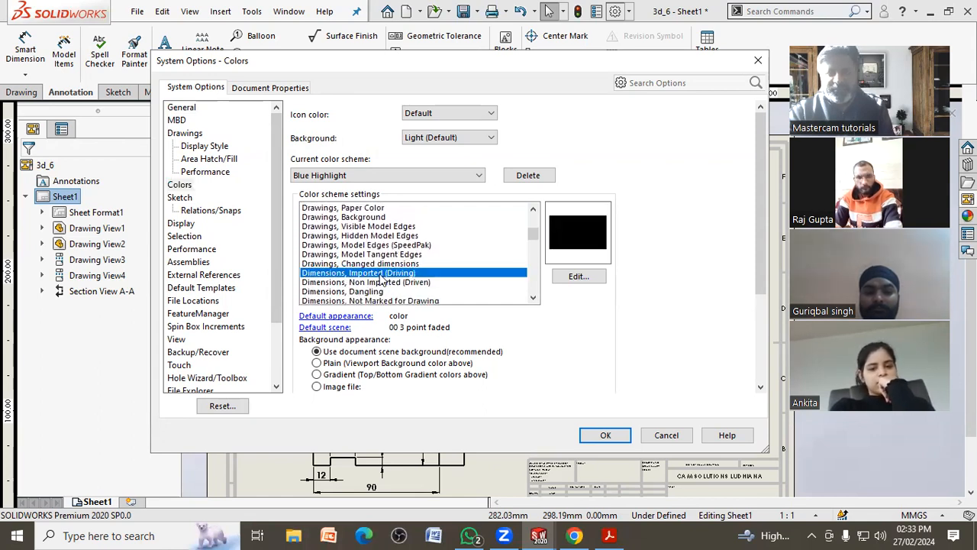
click(374, 284)
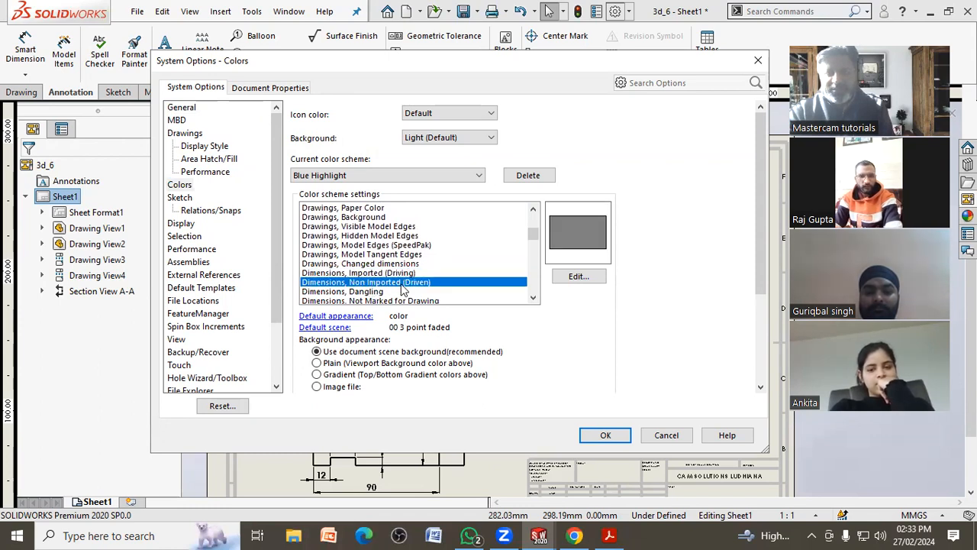
click(389, 274)
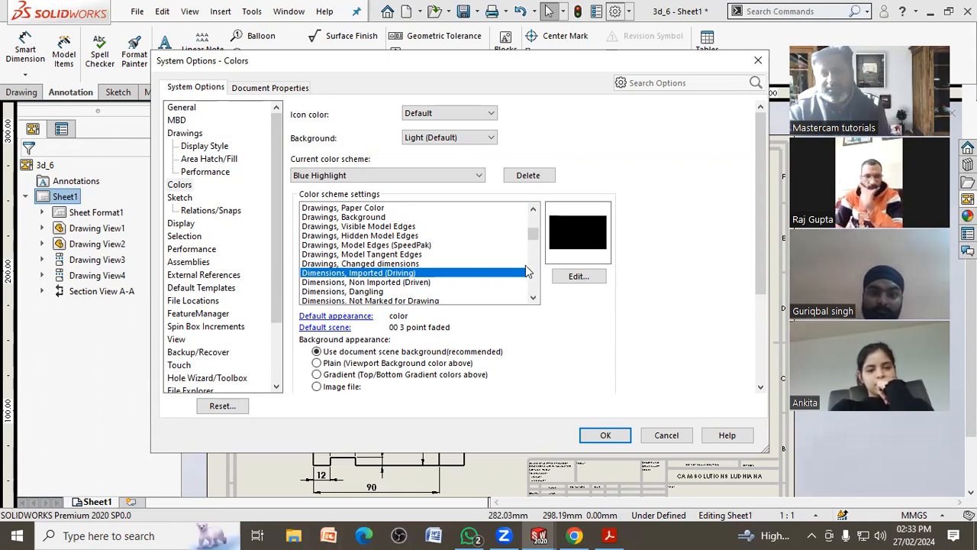
Step: Set the color of Dimensions, Non Imported (Driven) to black and apply the system options
click(397, 282)
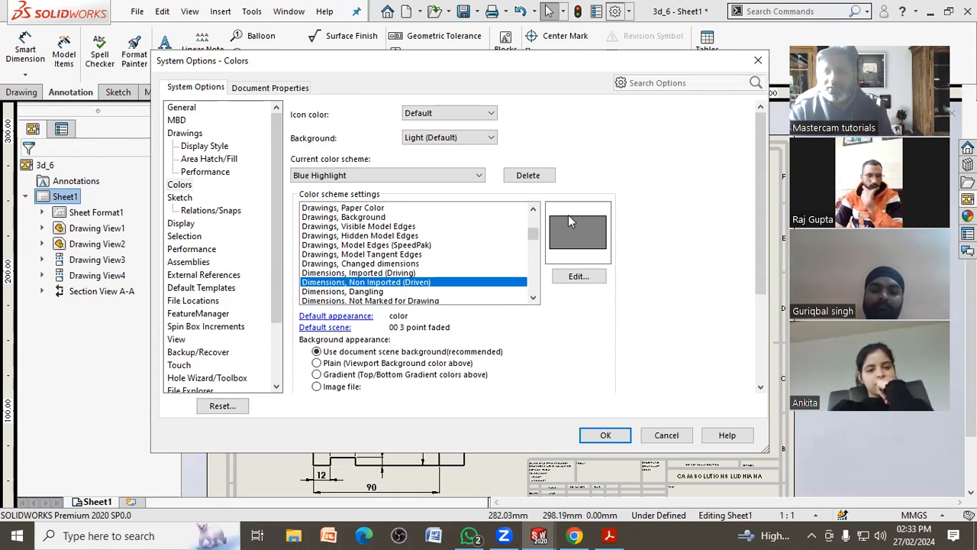
click(578, 276)
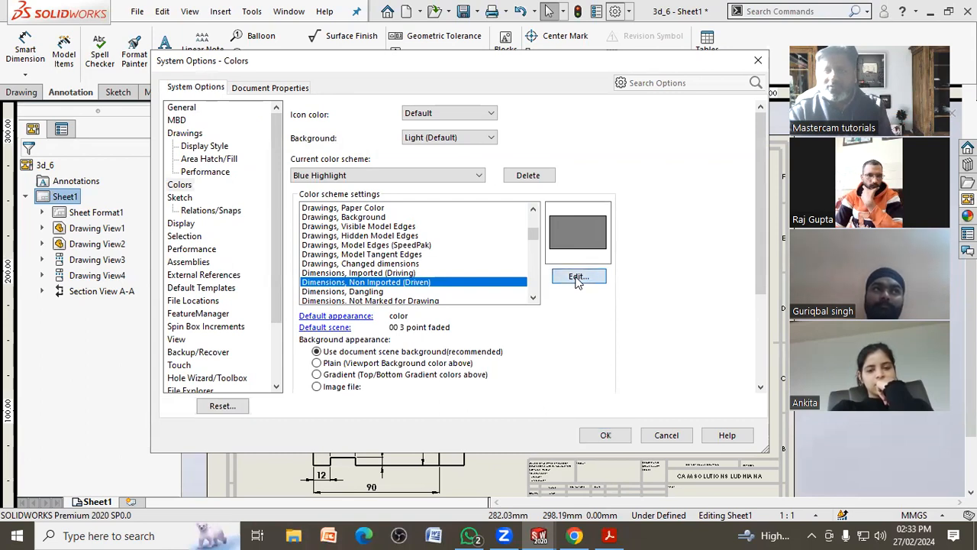
click(313, 258)
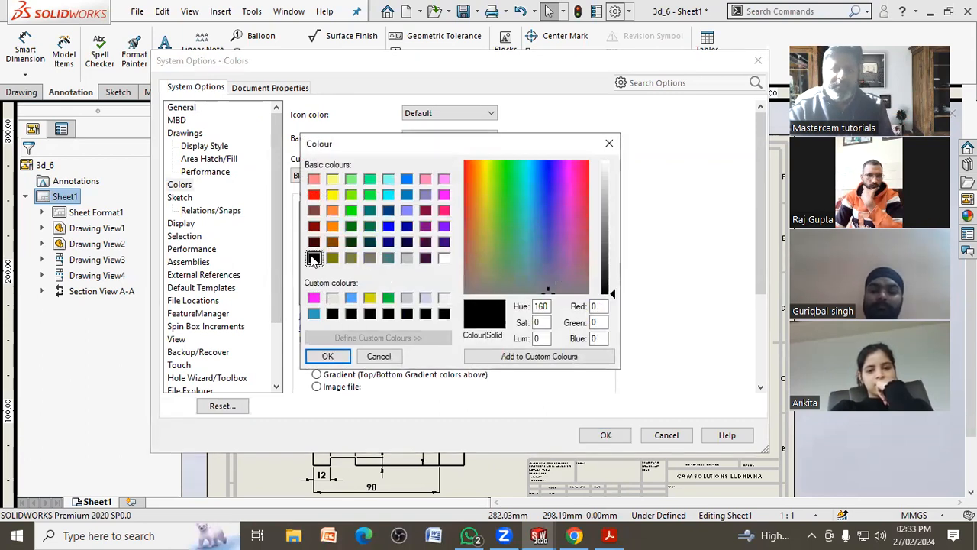
click(327, 356)
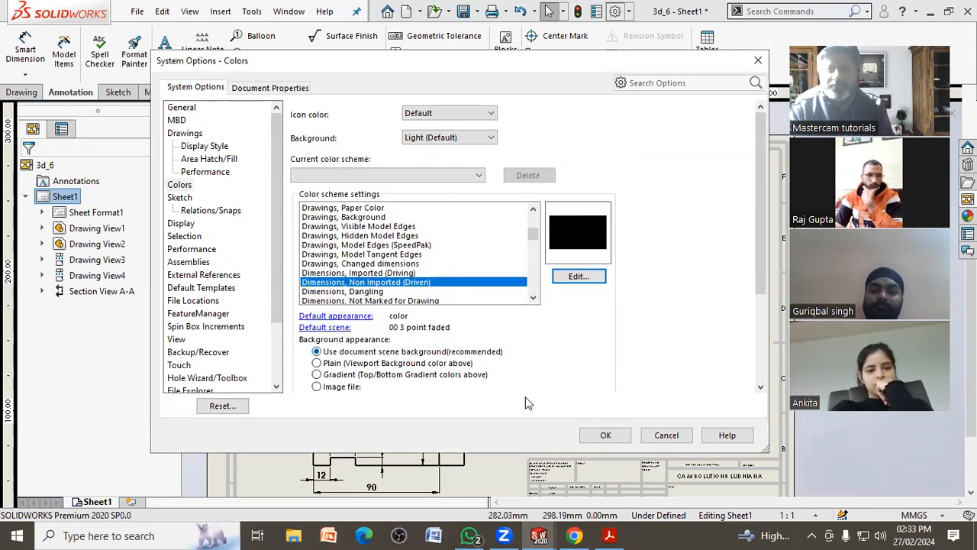
click(605, 434)
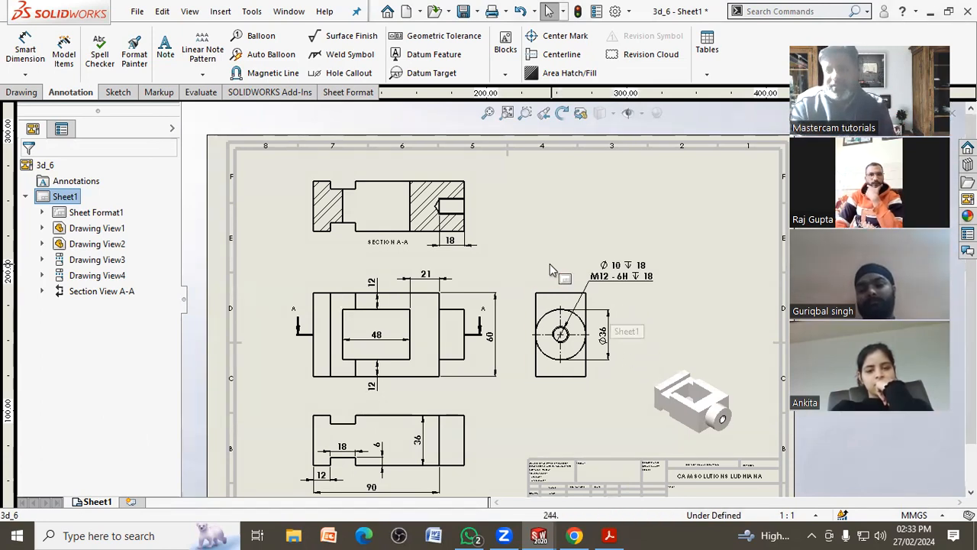
Step: Set the display style of the isometric view to shaded with edges
scroll(553, 270, up, 3)
scroll(506, 272, down, 1)
scroll(649, 433, down, 1)
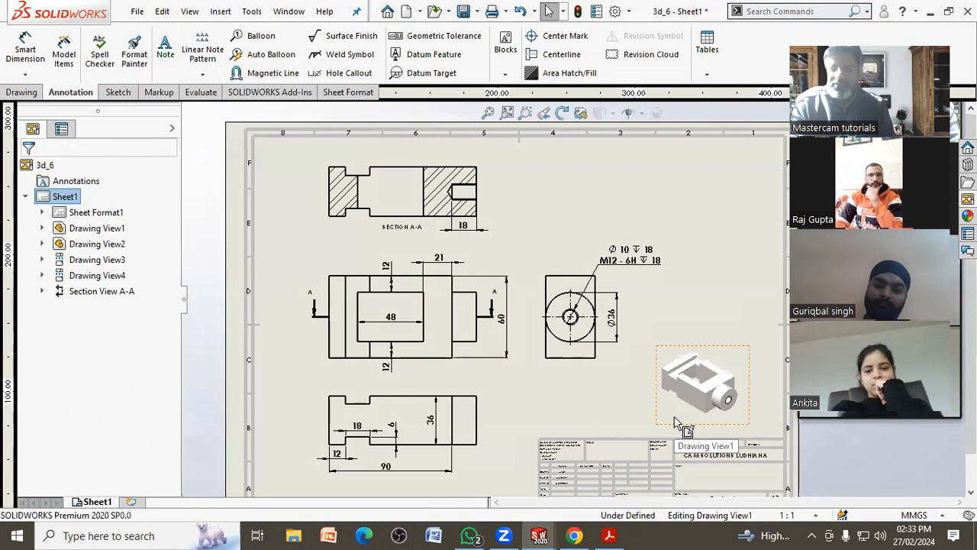
click(674, 425)
click(578, 405)
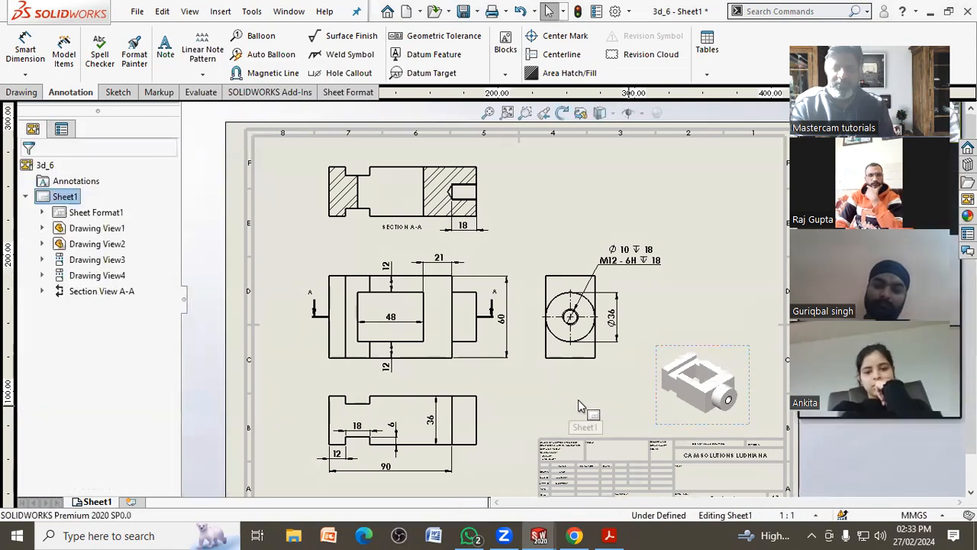
click(664, 421)
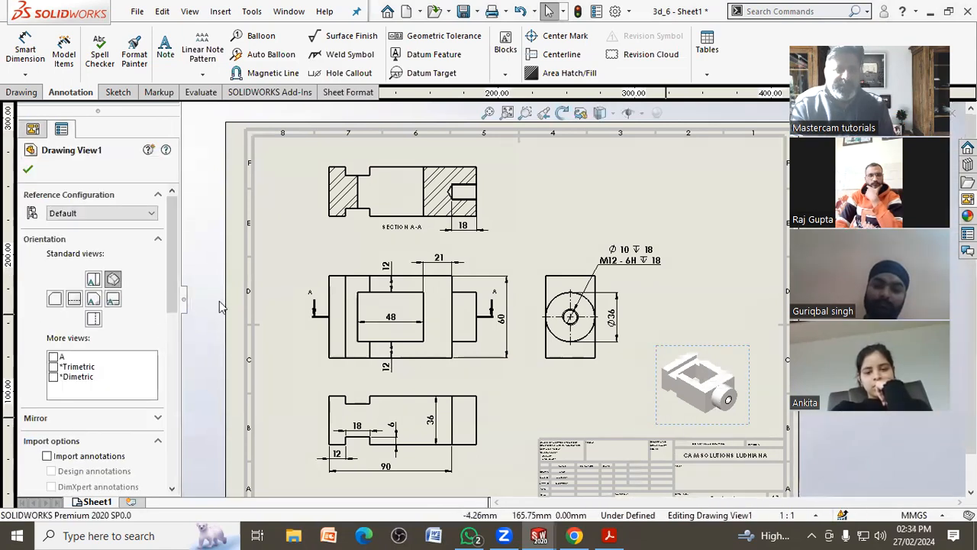
mouse_move(168, 280)
mouse_down()
mouse_move(157, 348)
mouse_move(137, 382)
mouse_up()
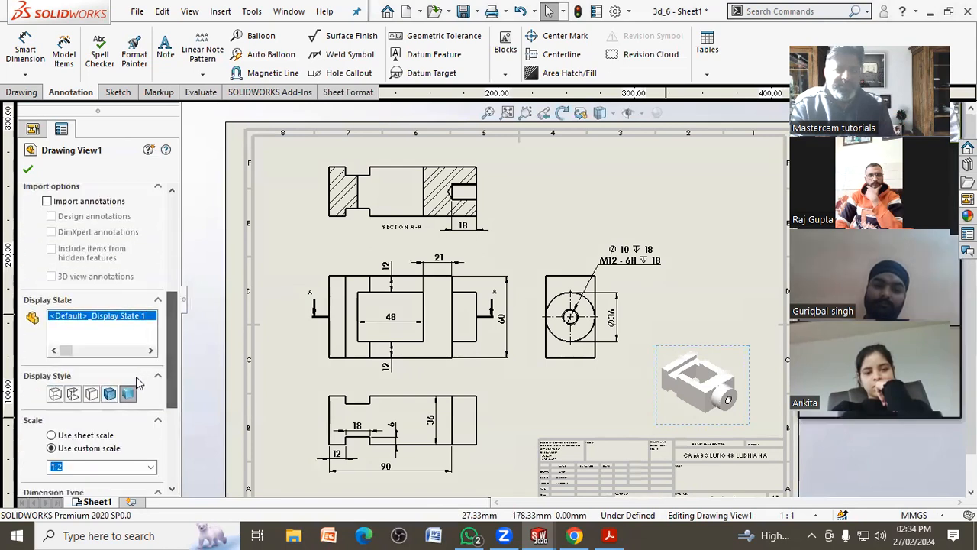
click(109, 393)
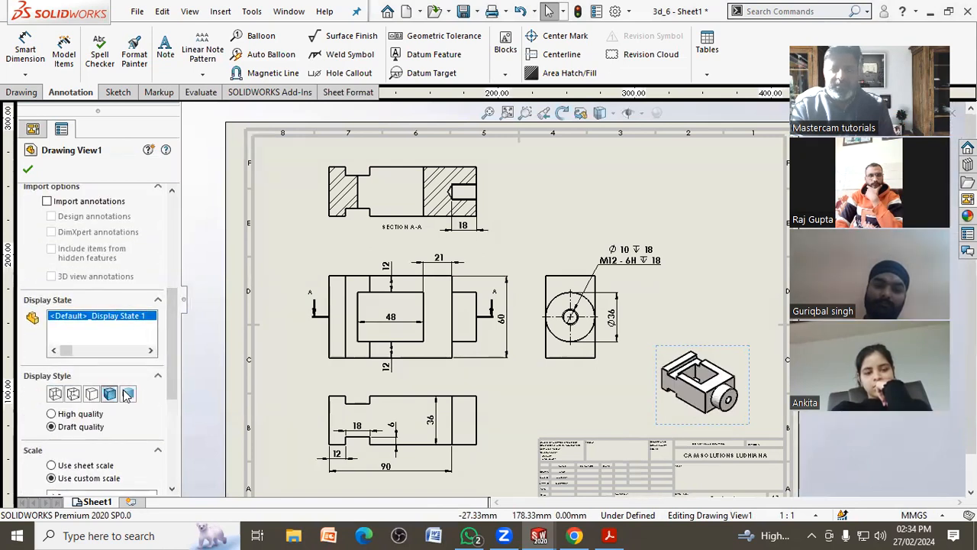
click(688, 415)
scroll(615, 399, down, 3)
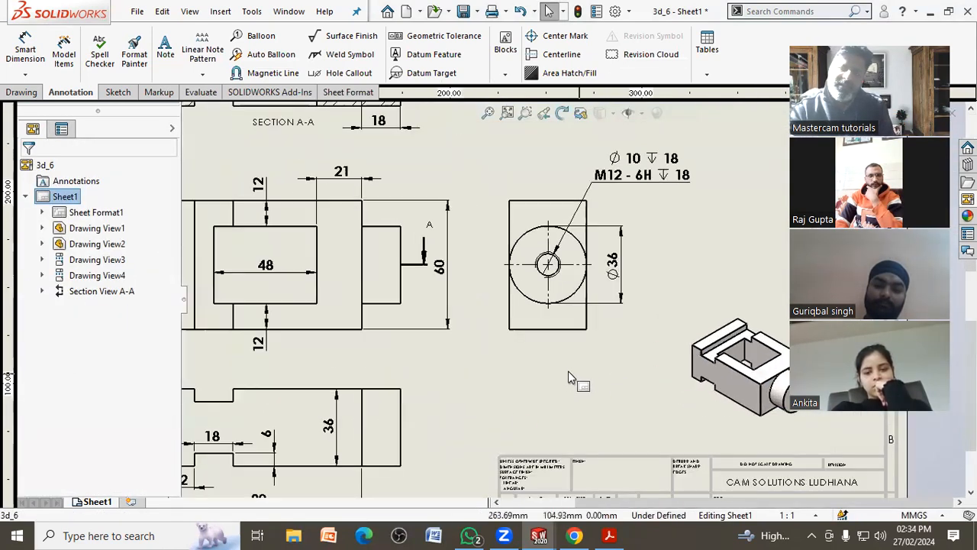
scroll(458, 298, up, 3)
scroll(467, 310, down, 2)
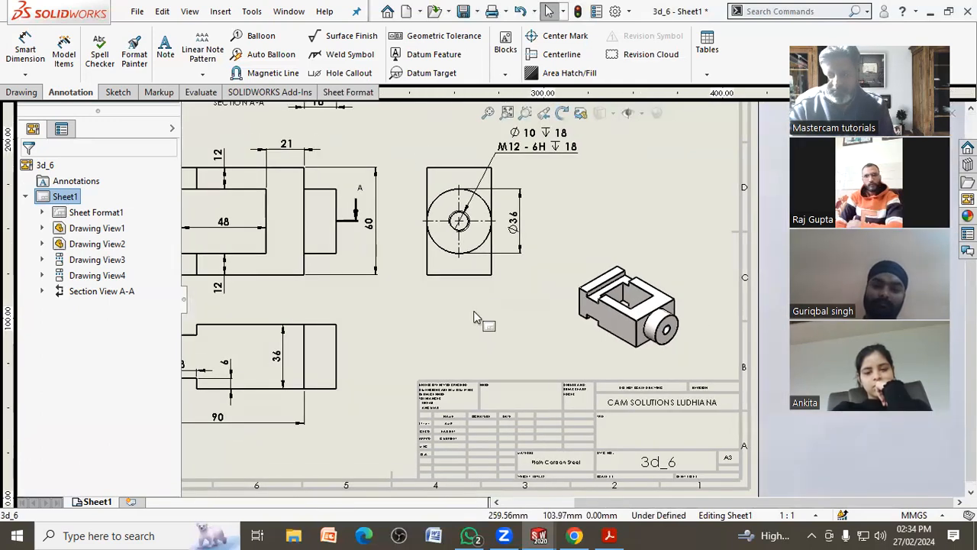
Step: Set the isometric view's orientation to the saved named view A
click(591, 341)
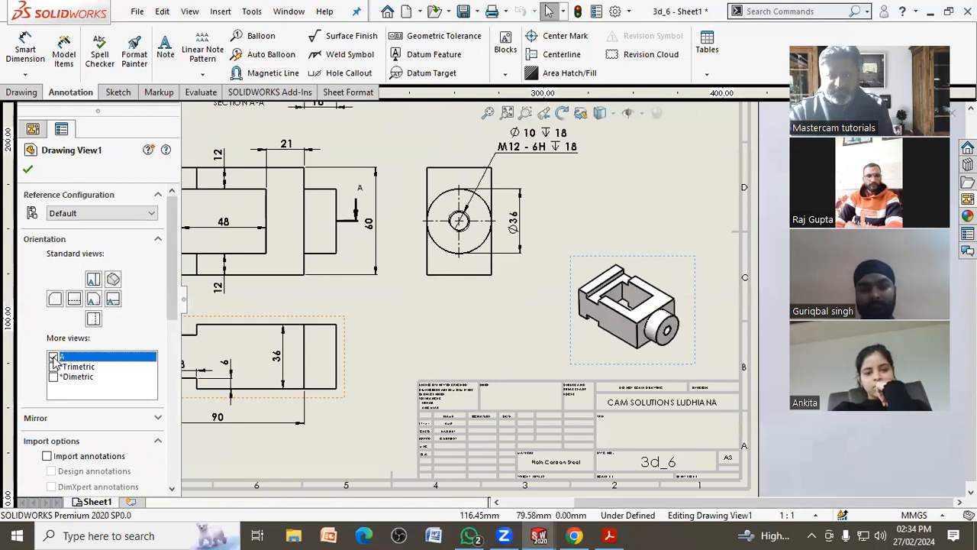
click(29, 171)
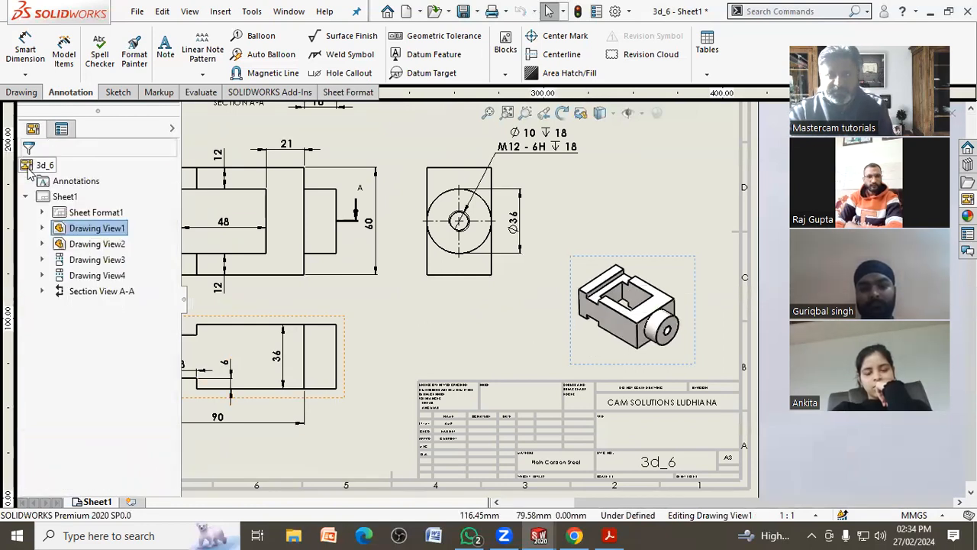
click(496, 332)
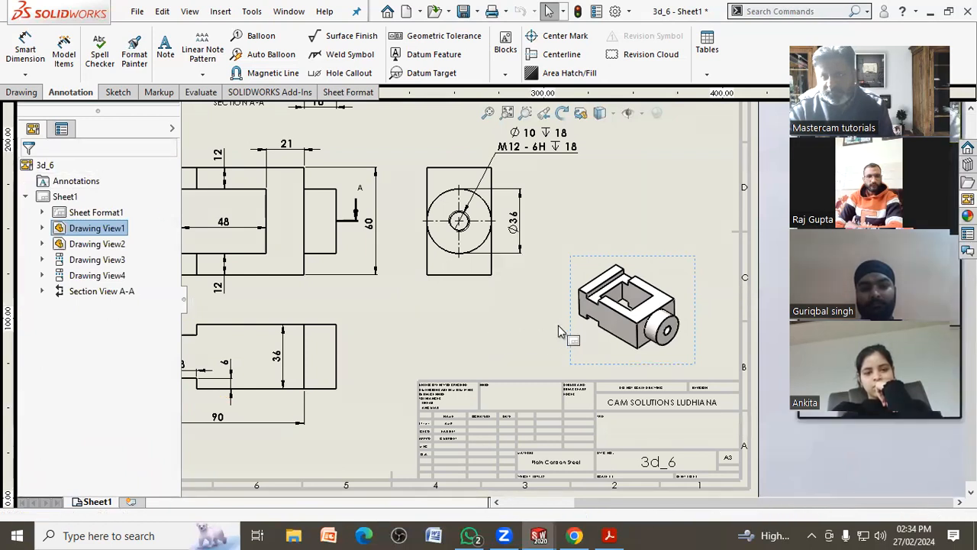
scroll(598, 330, down, 2)
scroll(636, 288, down, 2)
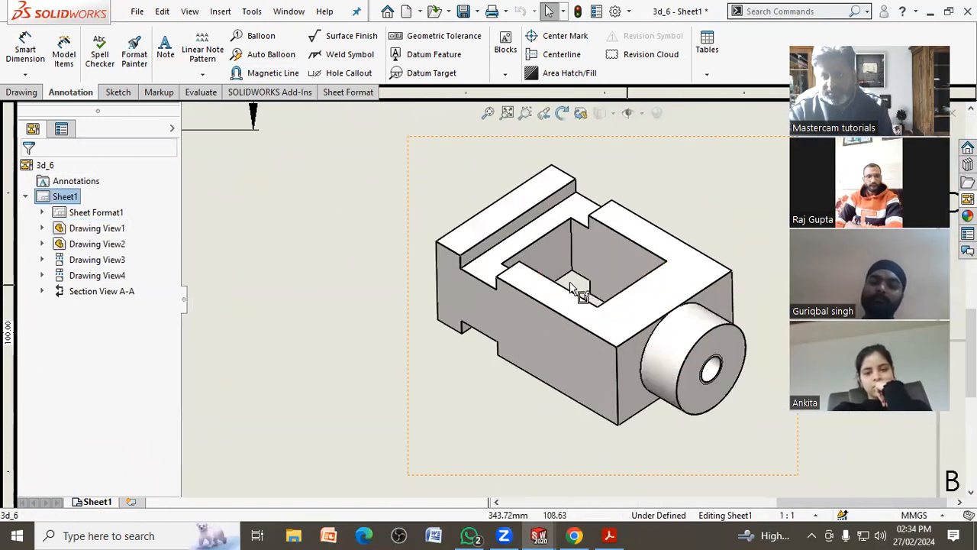
scroll(604, 306, up, 5)
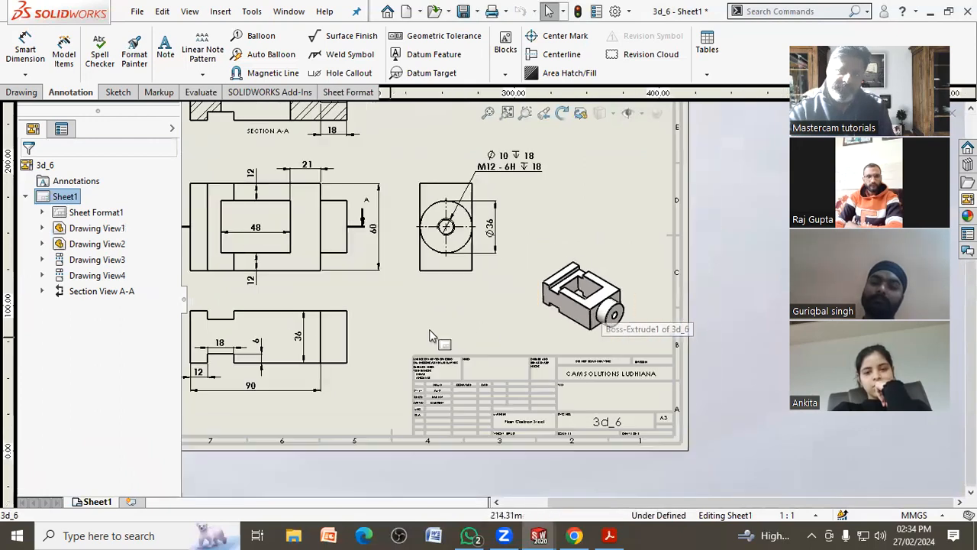
Step: Move the 48 mm pocket view, together with its aligned views, slightly up and to the left on the sheet
mouse_move(434, 327)
middle_down()
mouse_move(531, 364)
mouse_move(554, 388)
mouse_move(518, 368)
middle_up()
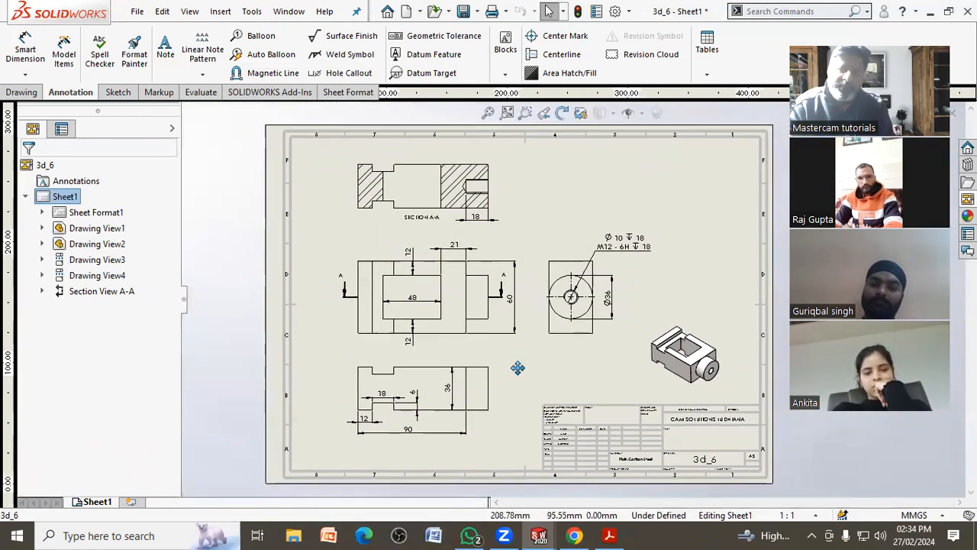
click(356, 337)
drag(356, 337, 348, 327)
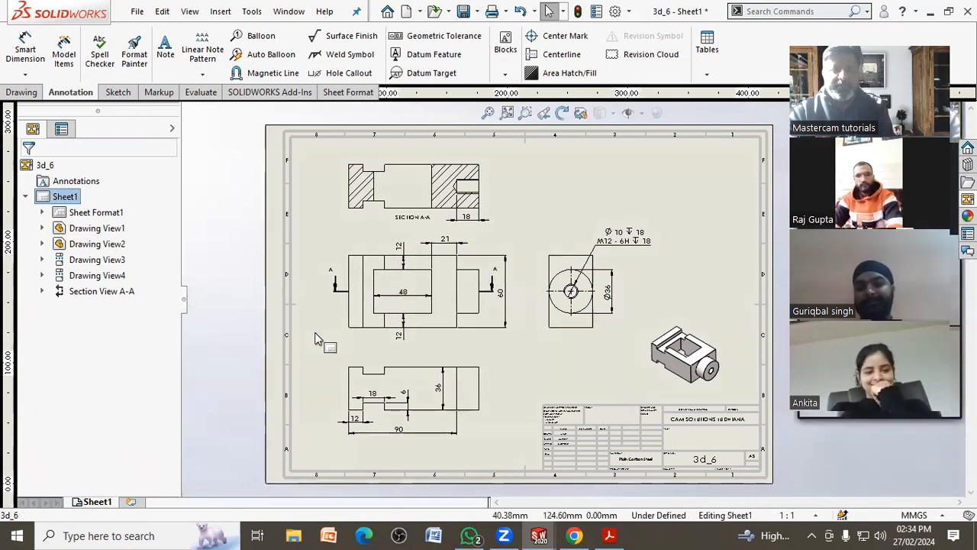
Step: Add a note reading FRONT VIEW under the front view, in uppercase letters and without a leader
scroll(443, 370, down, 2)
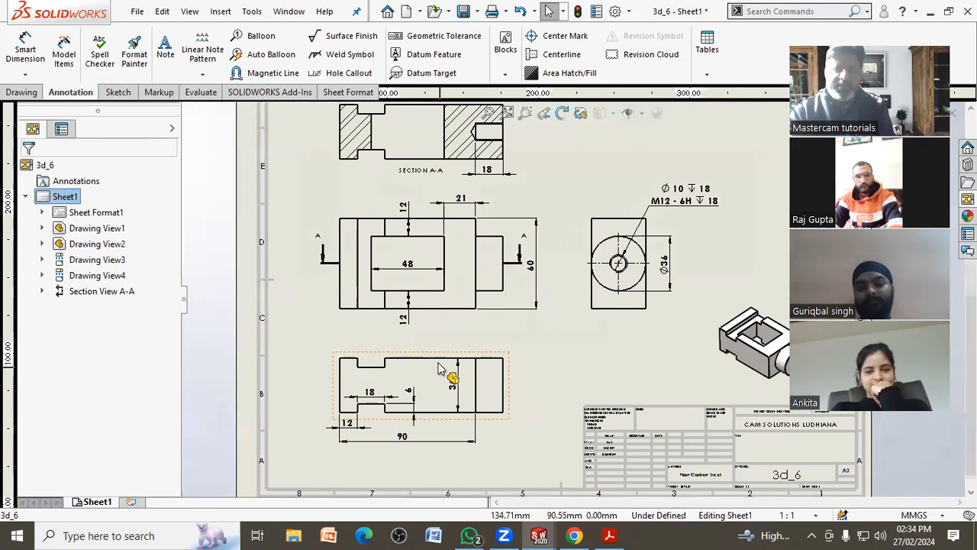
scroll(433, 356, up, 1)
scroll(433, 354, down, 1)
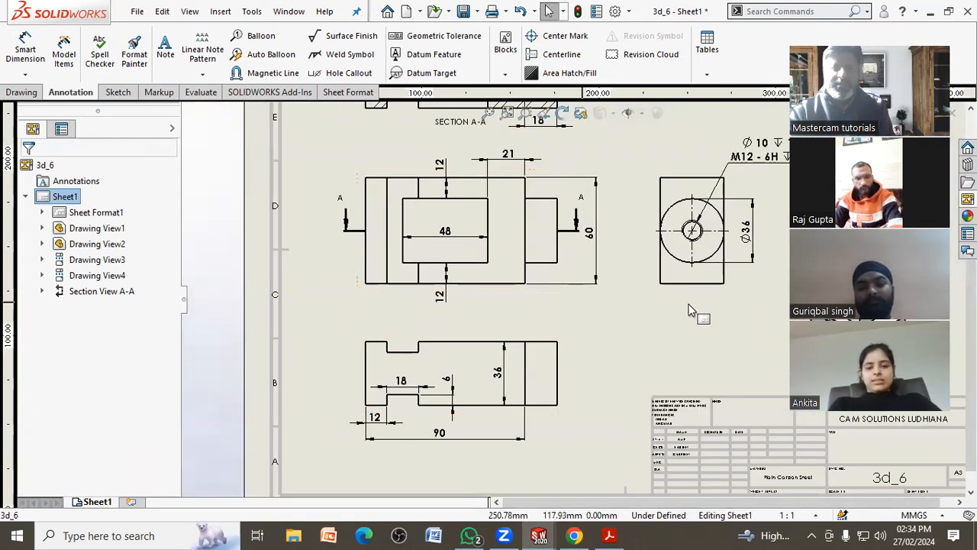
middle_drag(615, 306, 581, 249)
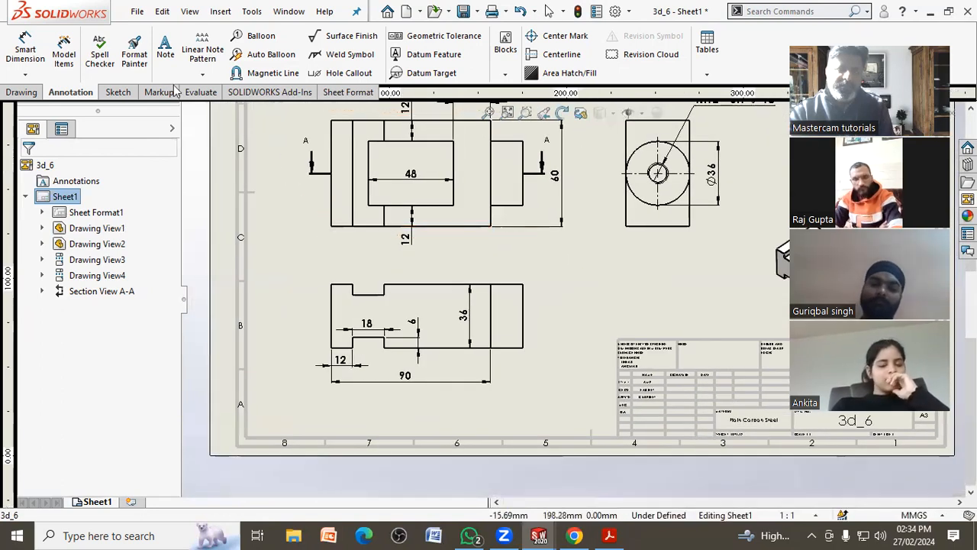
click(322, 393)
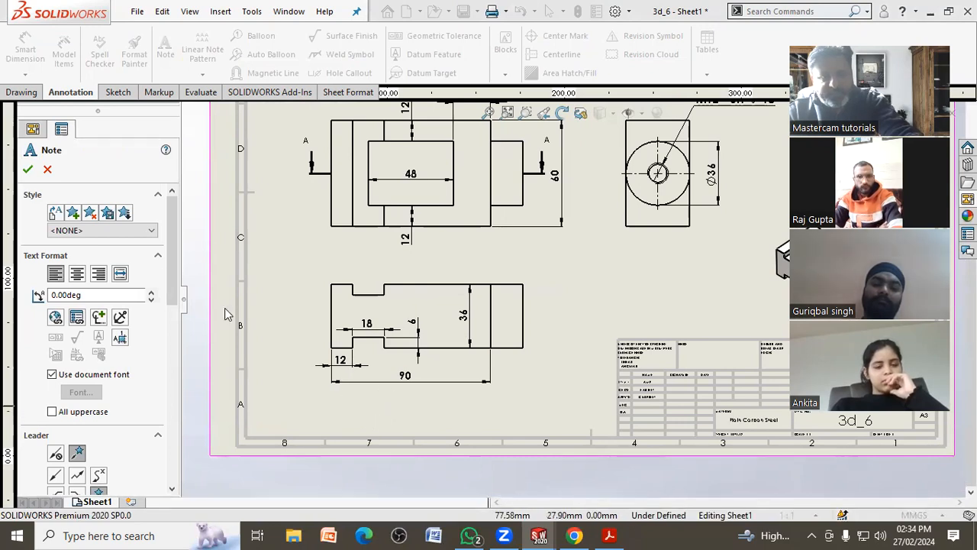
click(45, 169)
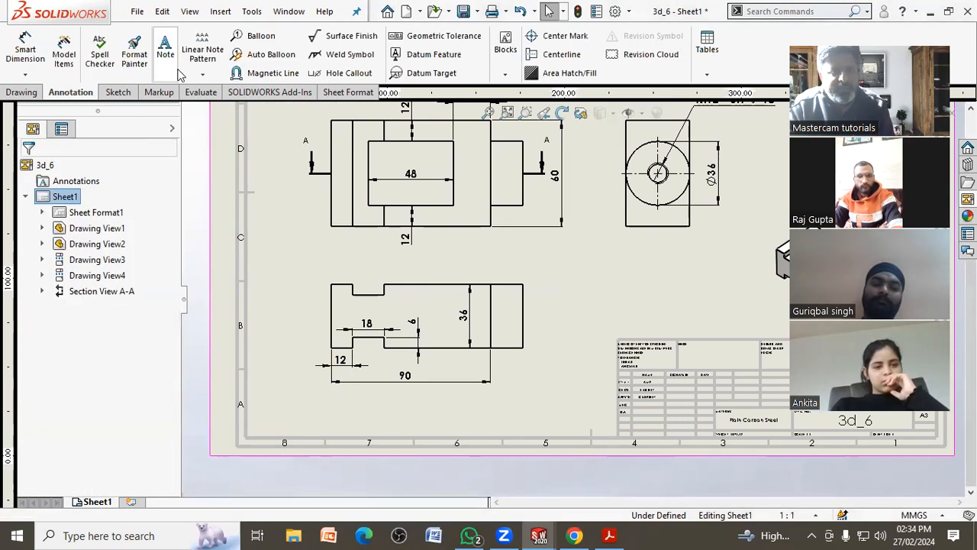
key(Return)
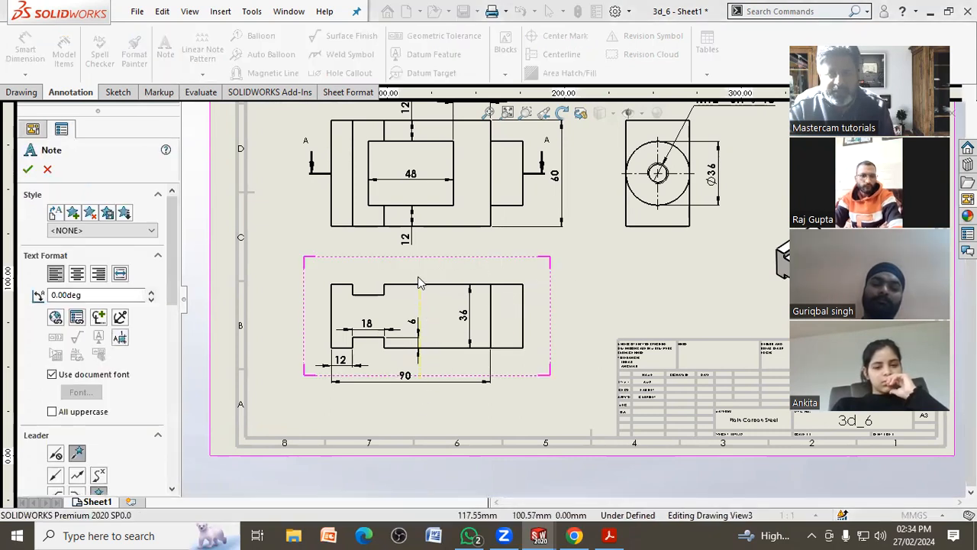
click(434, 371)
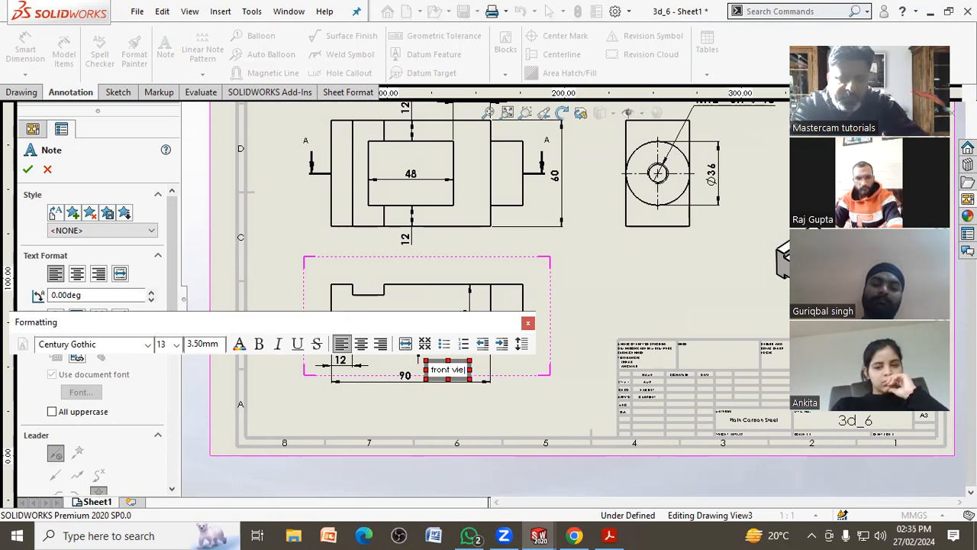
key(BackSpace)
key(BackSpace)
key(BackSpace)
key(BackSpace)
key(BackSpace)
key(BackSpace)
key(BackSpace)
key(BackSpace)
key(BackSpace)
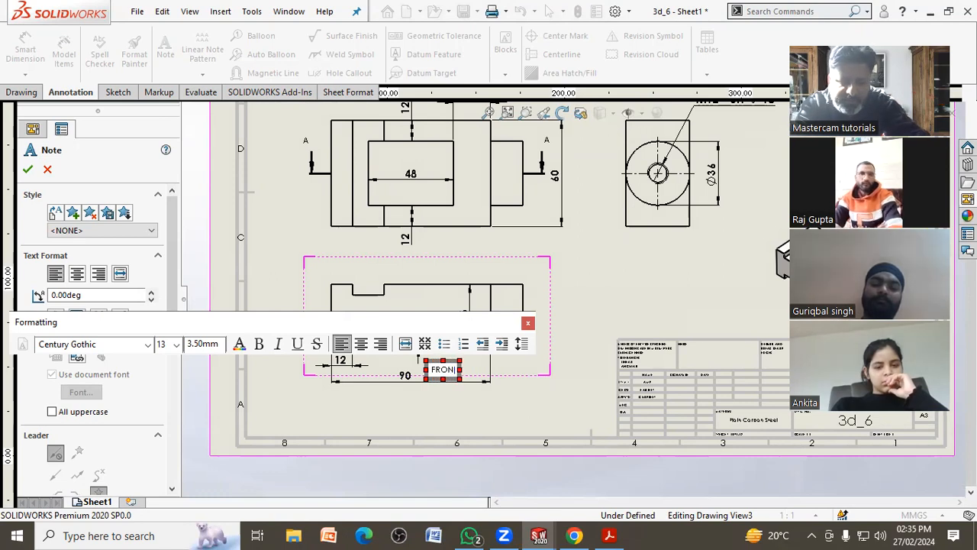
text(FRONT VIEW)
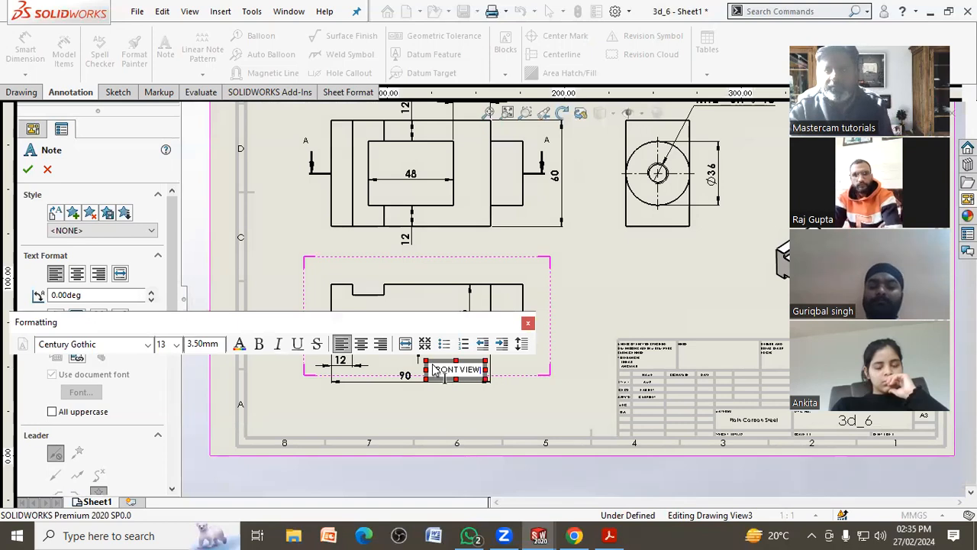
click(403, 372)
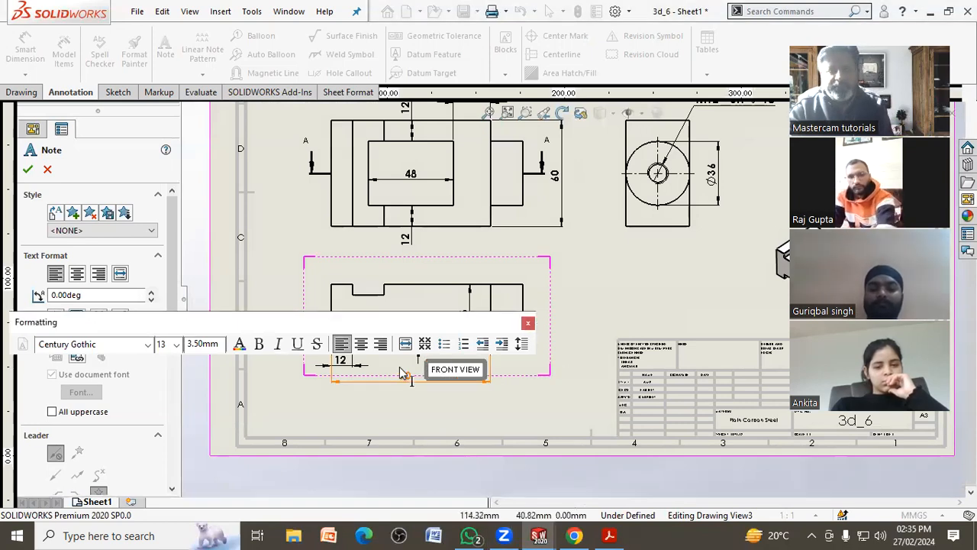
click(527, 324)
click(27, 170)
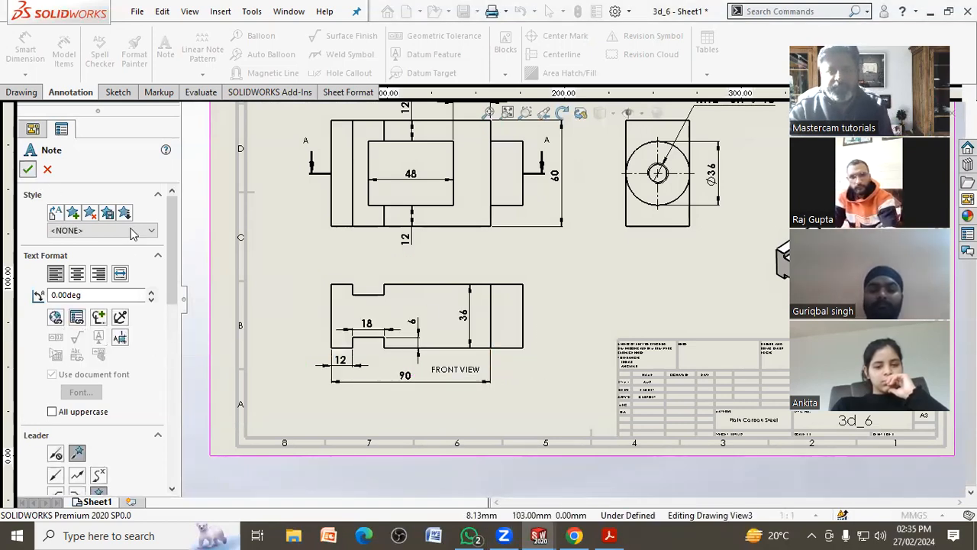
Step: Move the FRONT VIEW note below the 90 mm dimension of the front view
scroll(455, 384, down, 5)
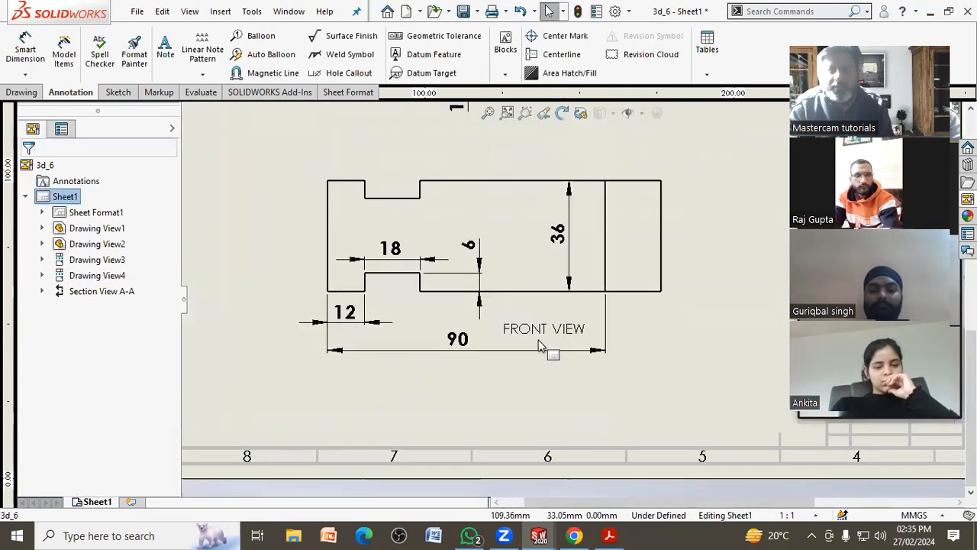
drag(497, 325, 502, 379)
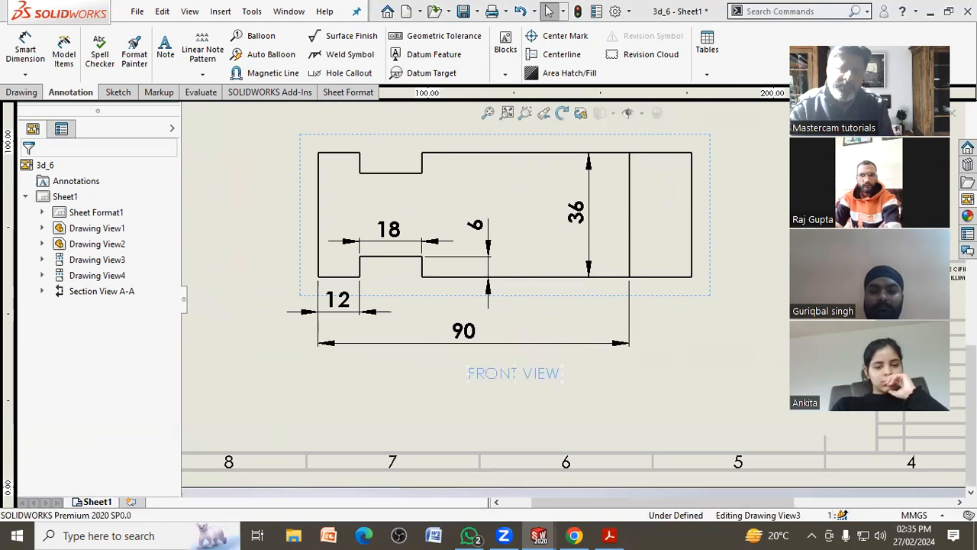
click(484, 405)
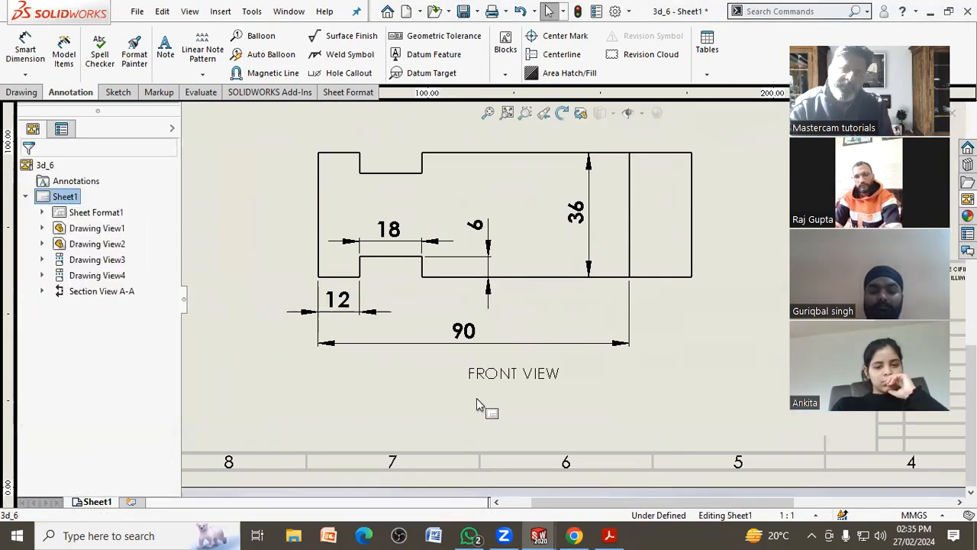
scroll(511, 391, up, 3)
scroll(510, 391, up, 3)
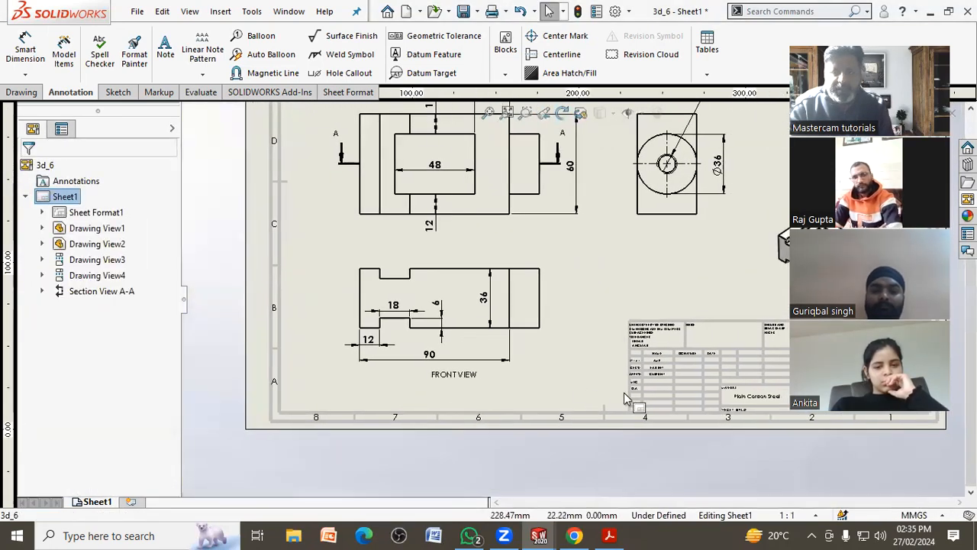
drag(551, 333, 560, 344)
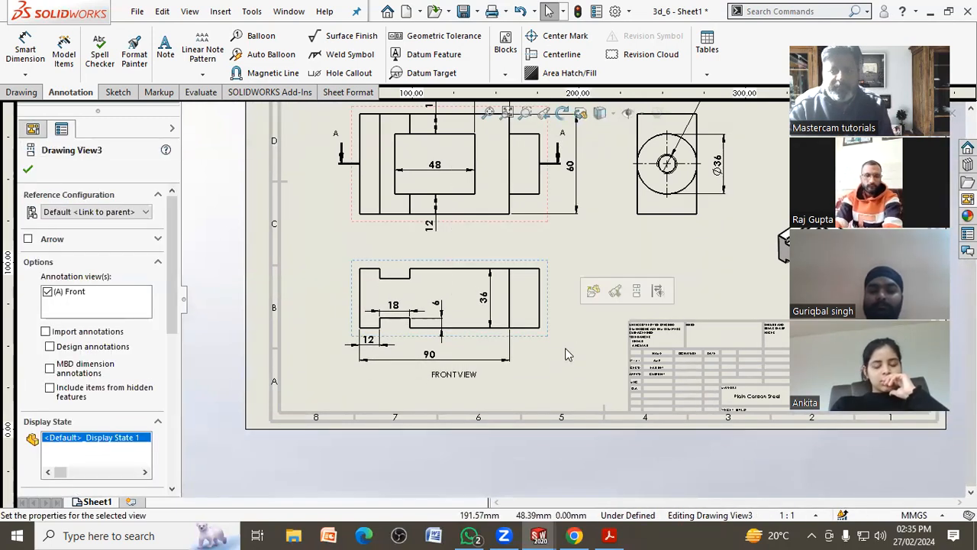
click(565, 348)
Step: Add a note reading TOP VIEW beneath the top view, beside the lower 12 mm dimension
scroll(517, 257, down, 3)
scroll(515, 256, down, 2)
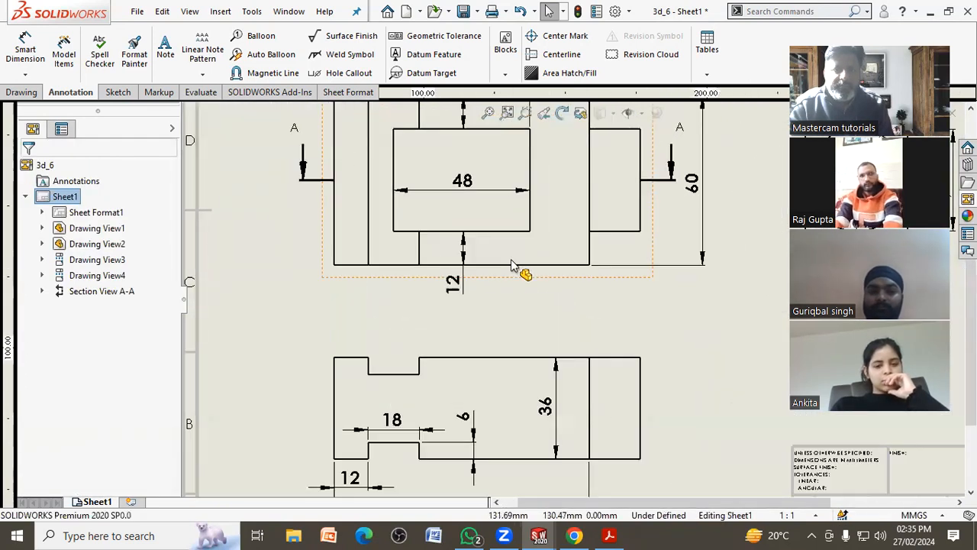
scroll(498, 301, down, 1)
click(162, 69)
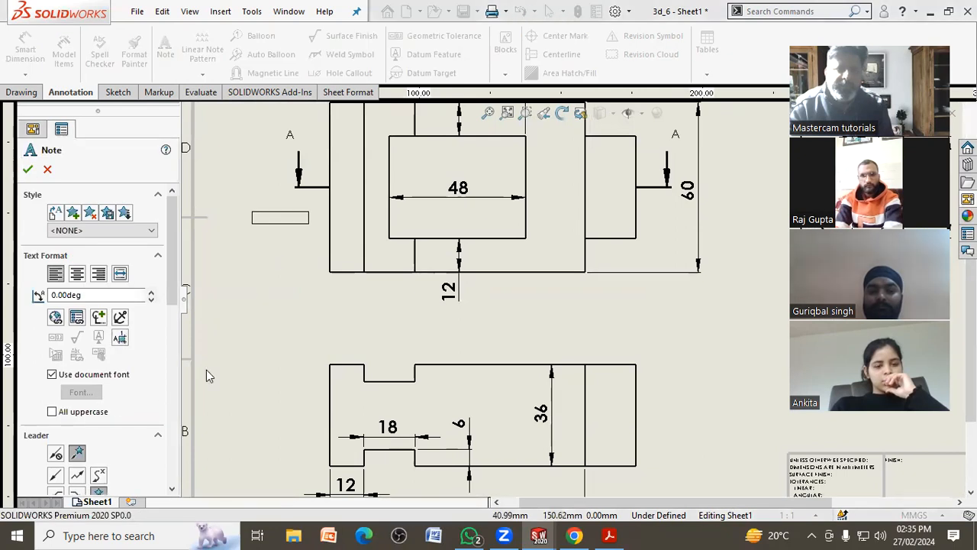
click(483, 299)
text(TOP VIEW)
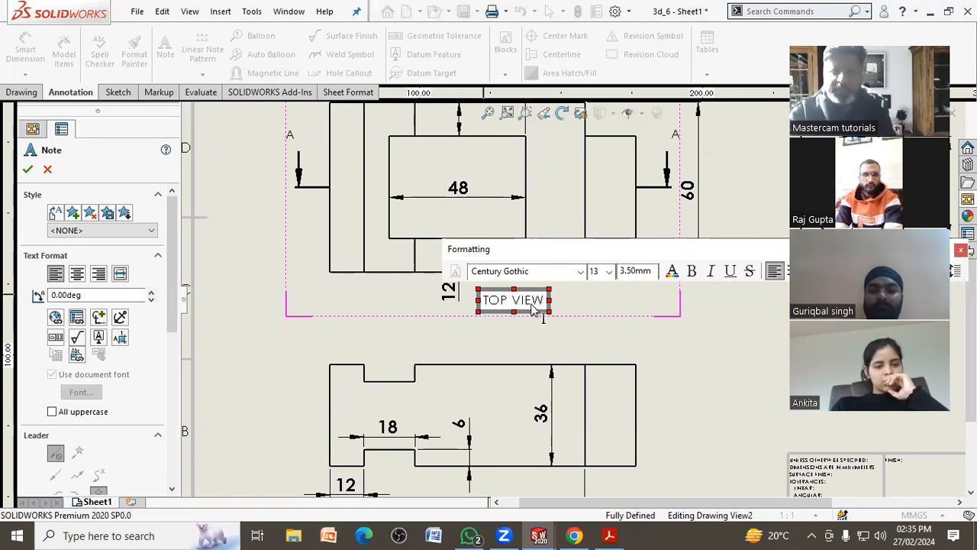
click(573, 328)
scroll(573, 328, up, 2)
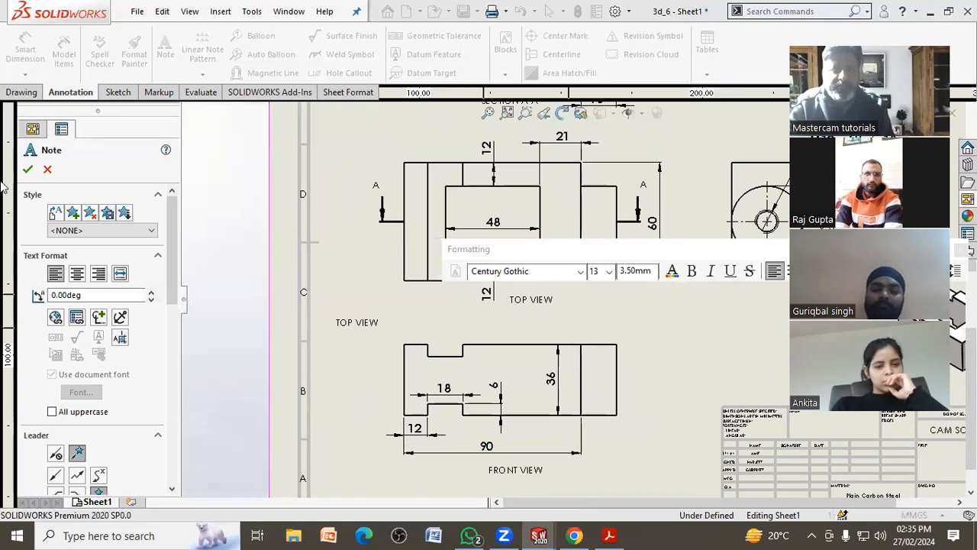
click(28, 168)
scroll(546, 320, up, 3)
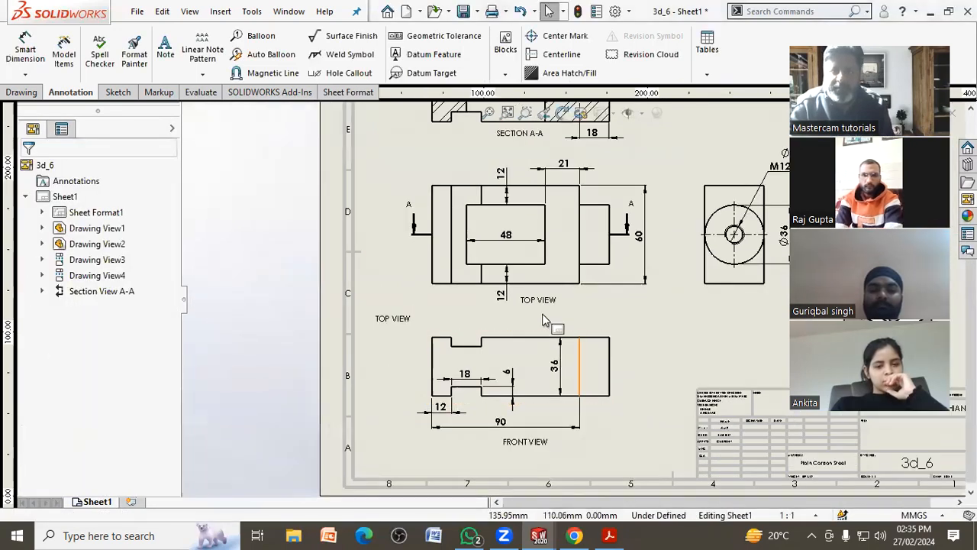
Step: Reposition the TOP VIEW note just beneath the top view, between it and the front view
drag(541, 302, 528, 428)
mouse_move(526, 313)
mouse_down()
mouse_move(532, 297)
mouse_move(532, 312)
mouse_up()
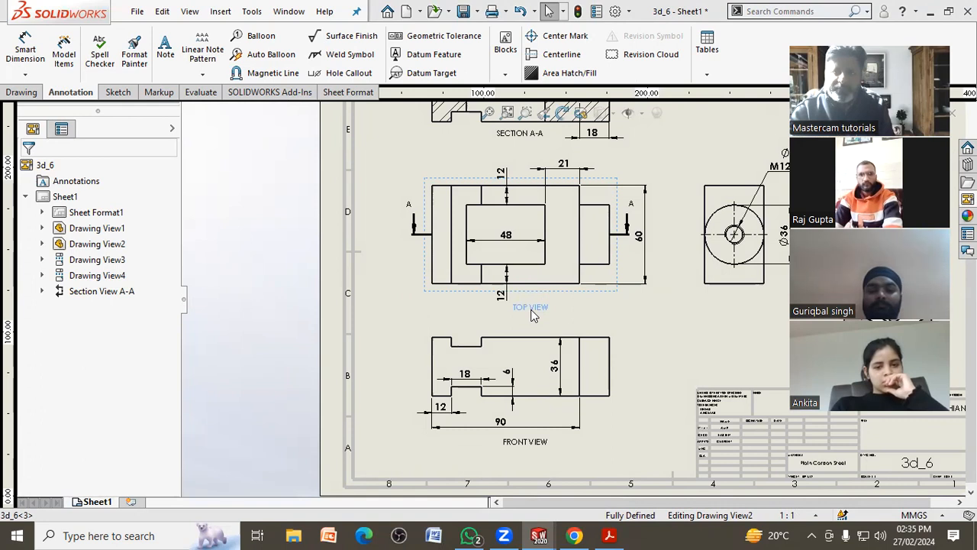
double_click(532, 311)
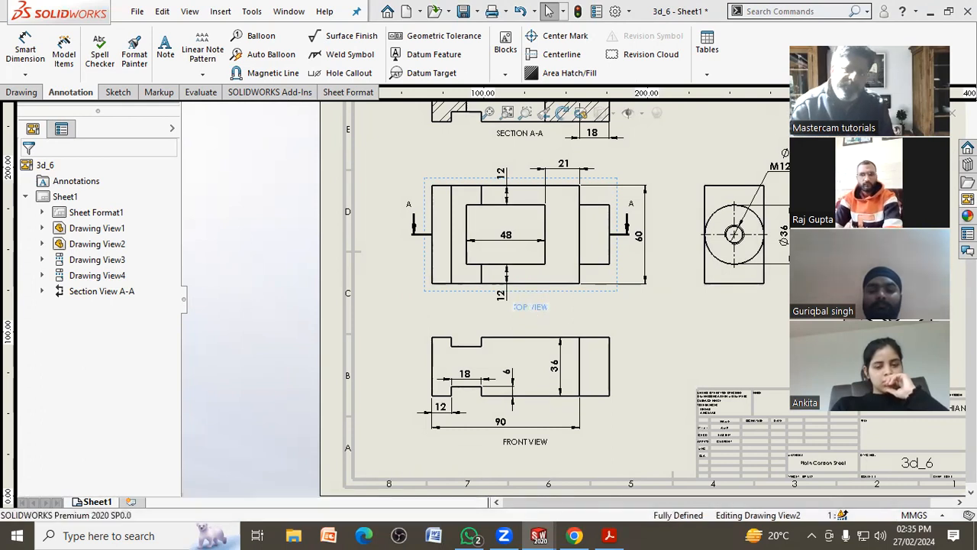
click(644, 328)
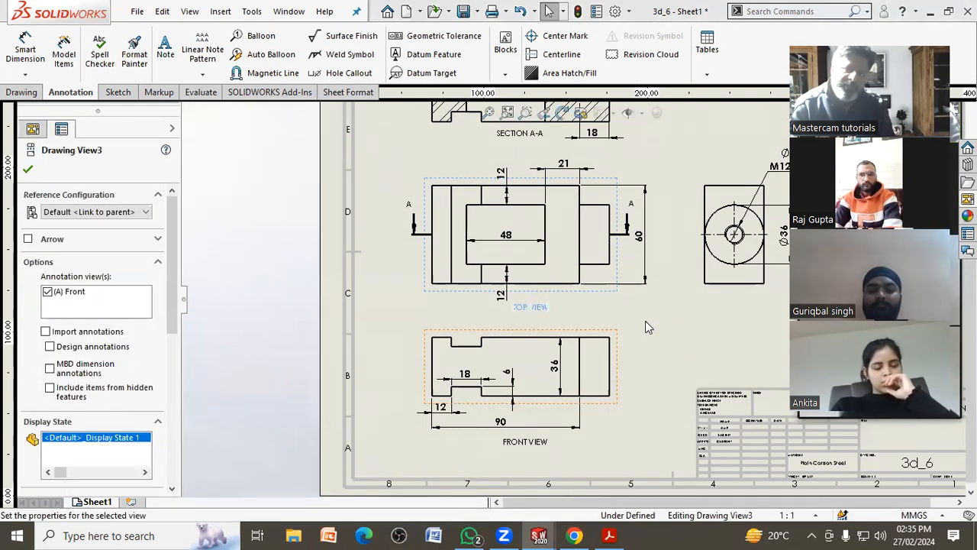
Step: Shift the top view with its aligned views slightly left and bring the front view closer beneath it
click(604, 308)
mouse_move(604, 293)
mouse_down()
mouse_move(606, 311)
mouse_move(600, 292)
mouse_move(594, 299)
mouse_up()
mouse_move(600, 412)
mouse_down()
mouse_move(611, 421)
mouse_move(607, 400)
mouse_up()
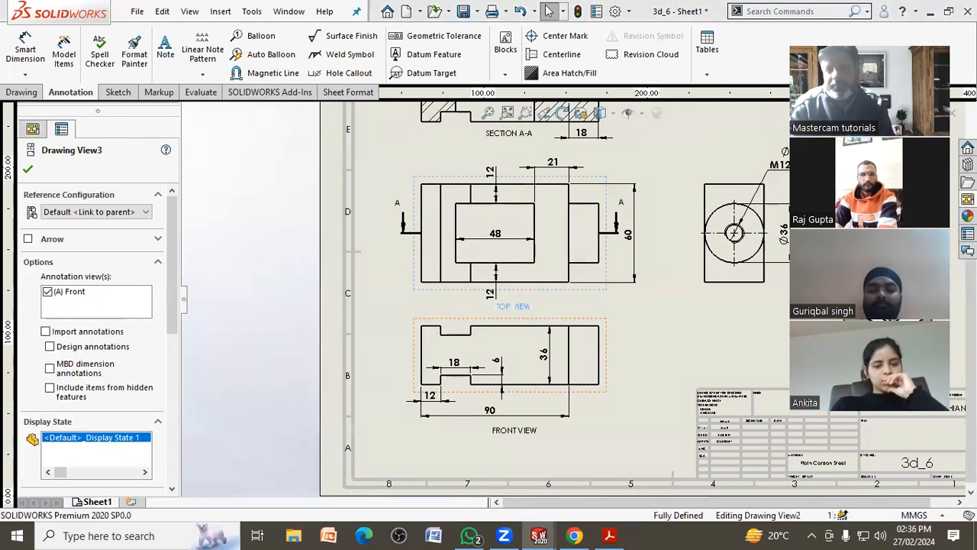
click(629, 342)
key(f)
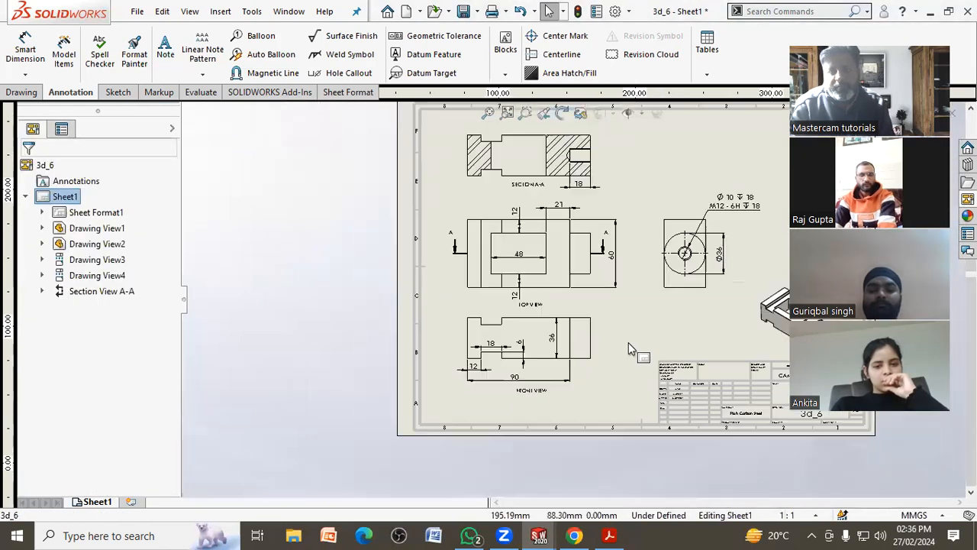
Step: Add a note reading SIDE VIEW beneath the side view and lower it slightly for more clearance
scroll(555, 235, up, 5)
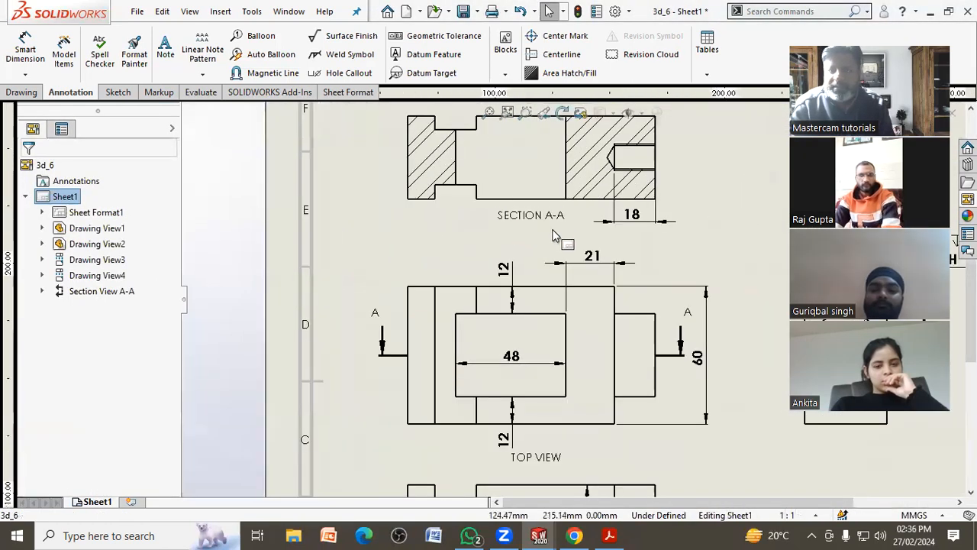
scroll(555, 235, down, 5)
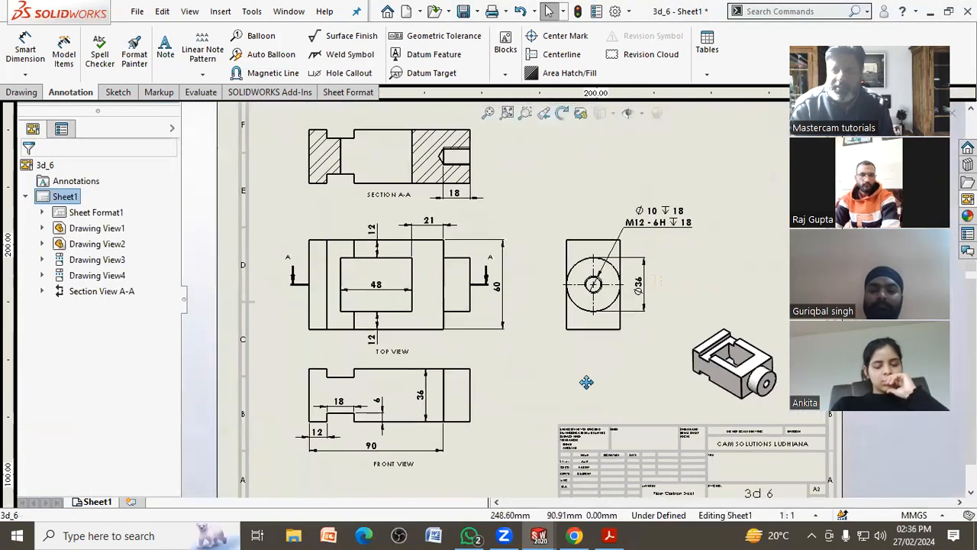
scroll(592, 342, up, 1)
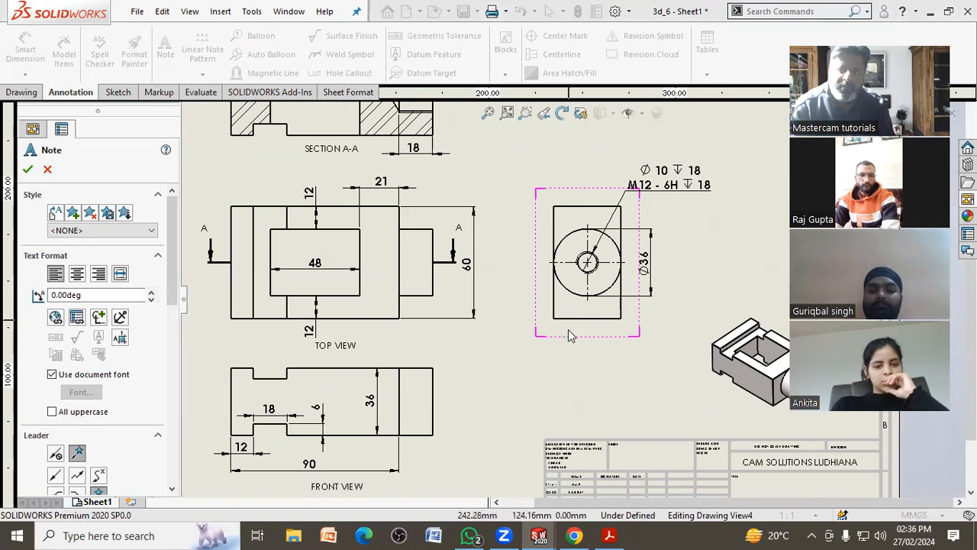
click(567, 339)
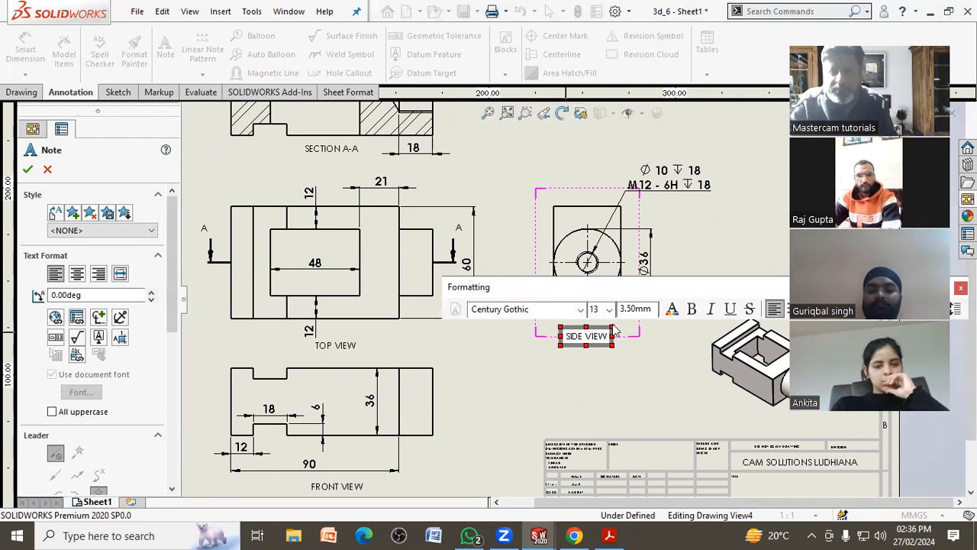
click(590, 380)
click(28, 170)
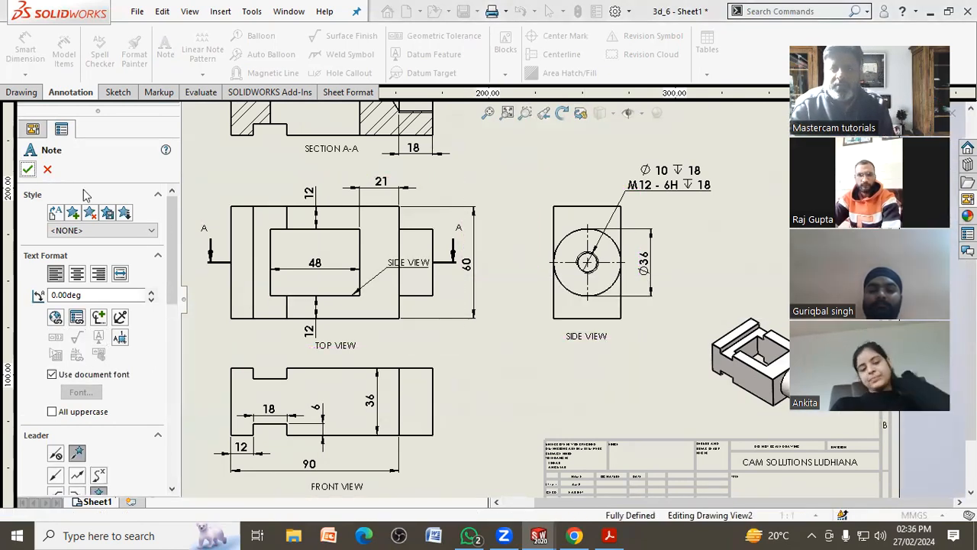
mouse_move(587, 336)
mouse_down()
mouse_move(589, 349)
mouse_move(386, 348)
mouse_move(588, 349)
mouse_up()
click(589, 364)
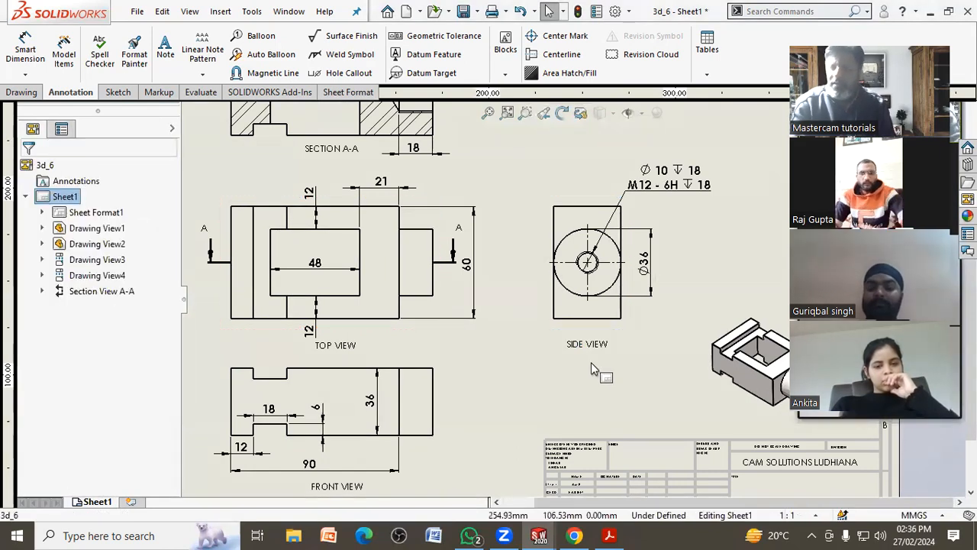
Step: Fit the whole sheet in view and save the drawing as 3d_6 in the Documents folder
scroll(594, 370, up, 2)
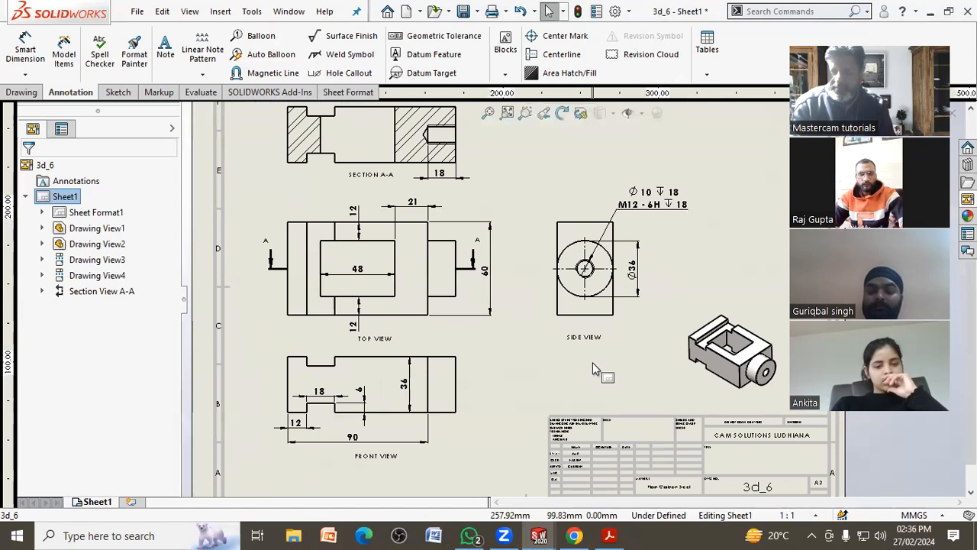
scroll(524, 342, up, 2)
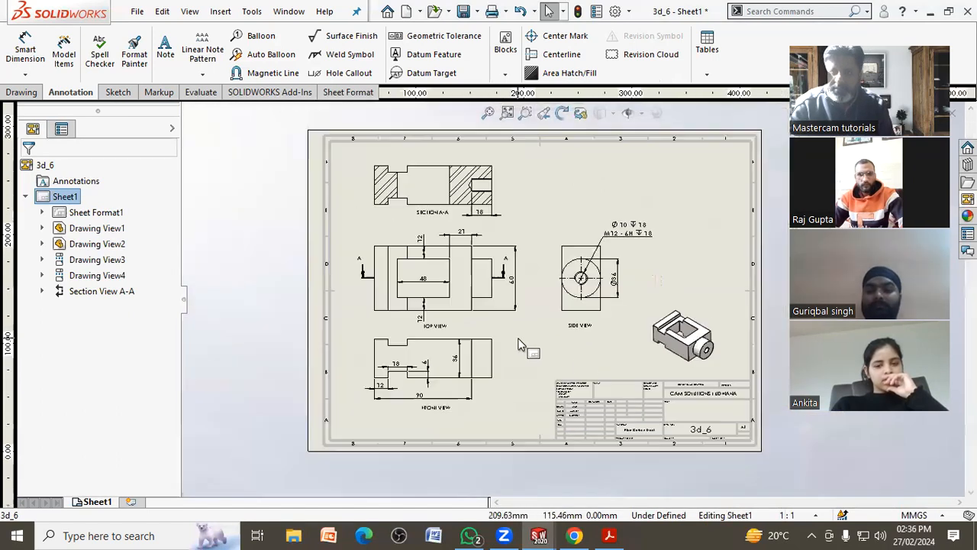
scroll(519, 360, up, 1)
click(507, 112)
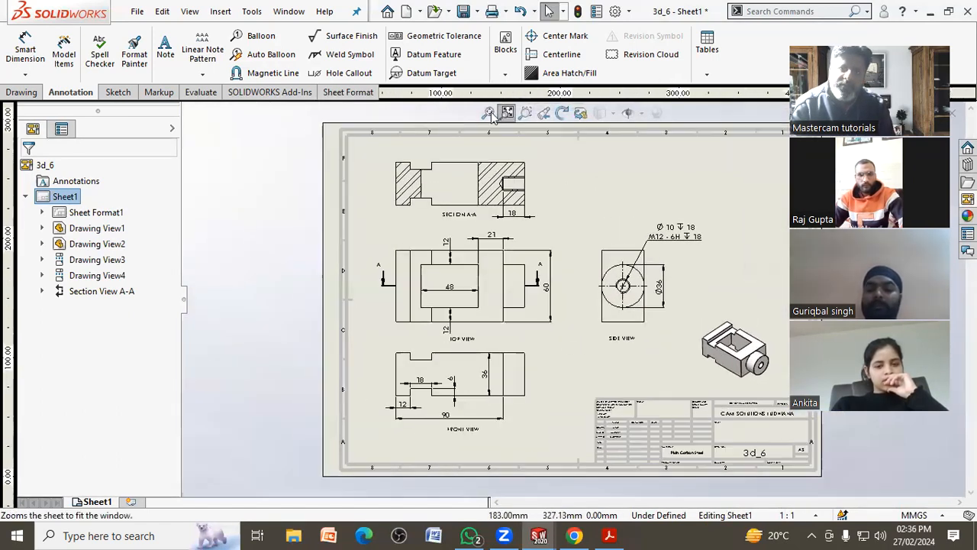
click(137, 12)
click(165, 107)
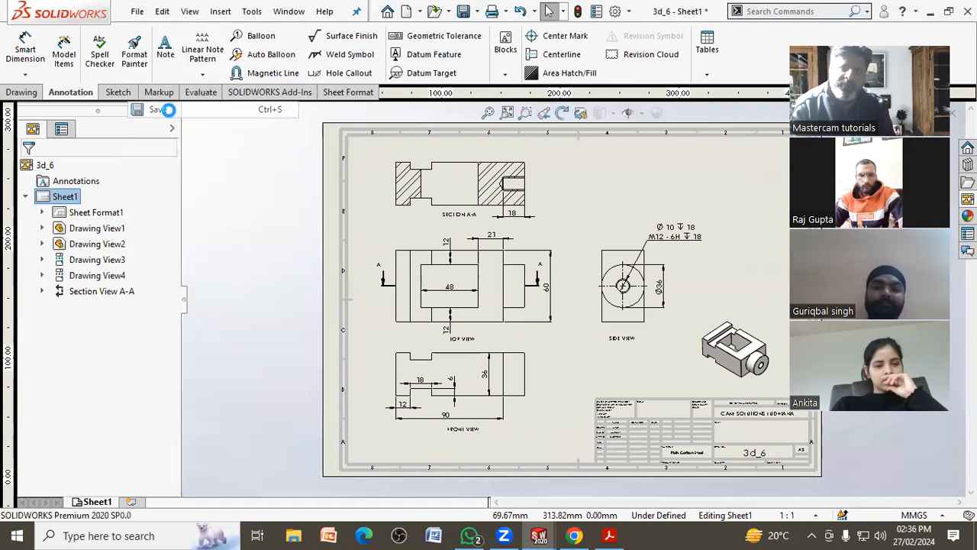
click(410, 241)
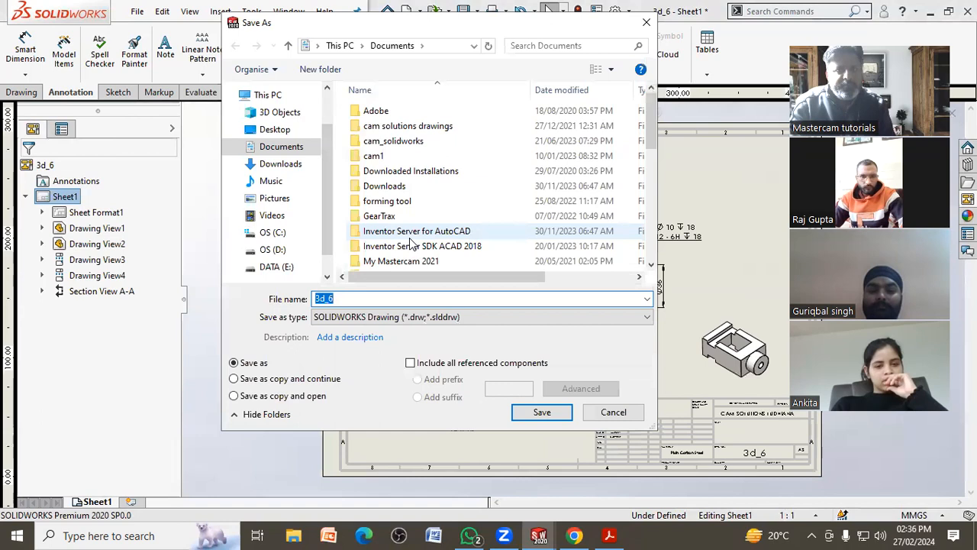
click(534, 412)
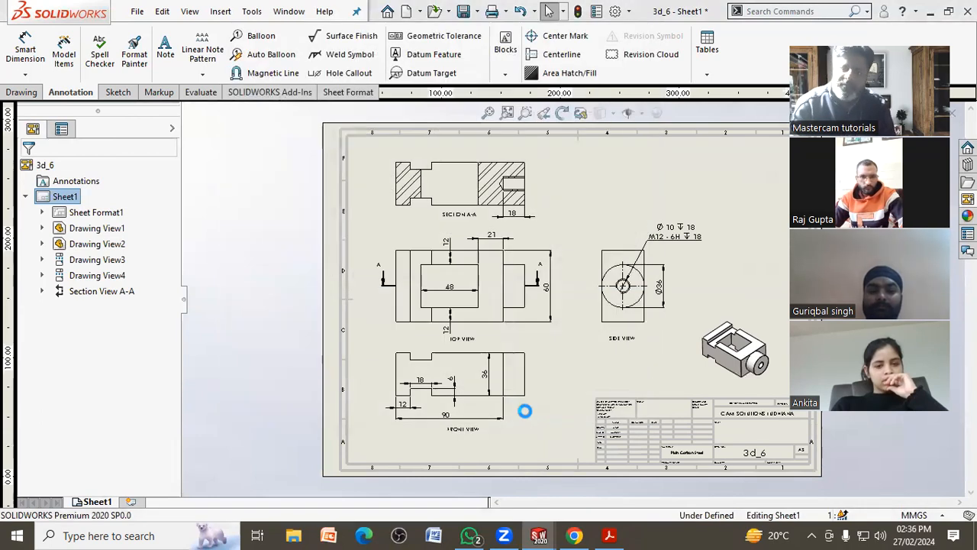
Step: Save a PDF copy of the drawing named 3d_6 in the Documents folder
click(137, 10)
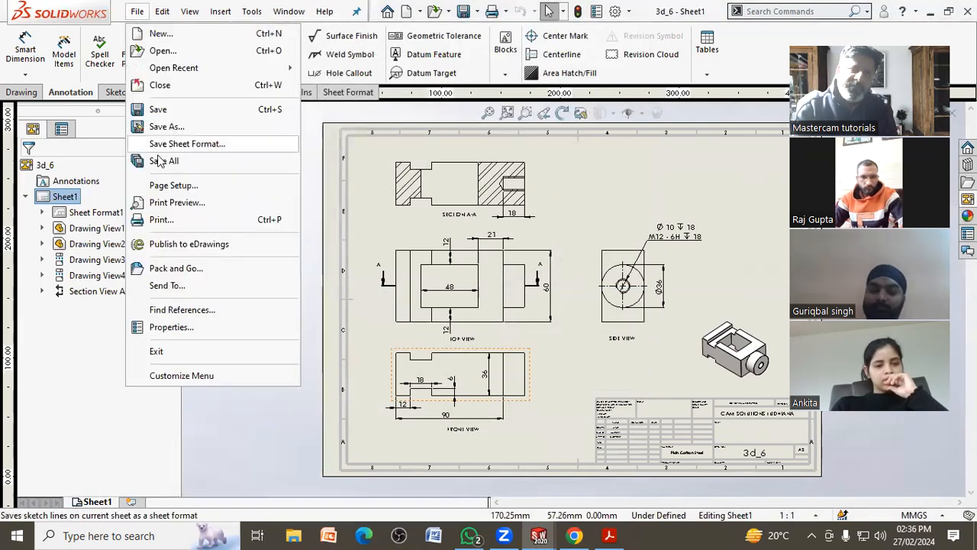
click(168, 127)
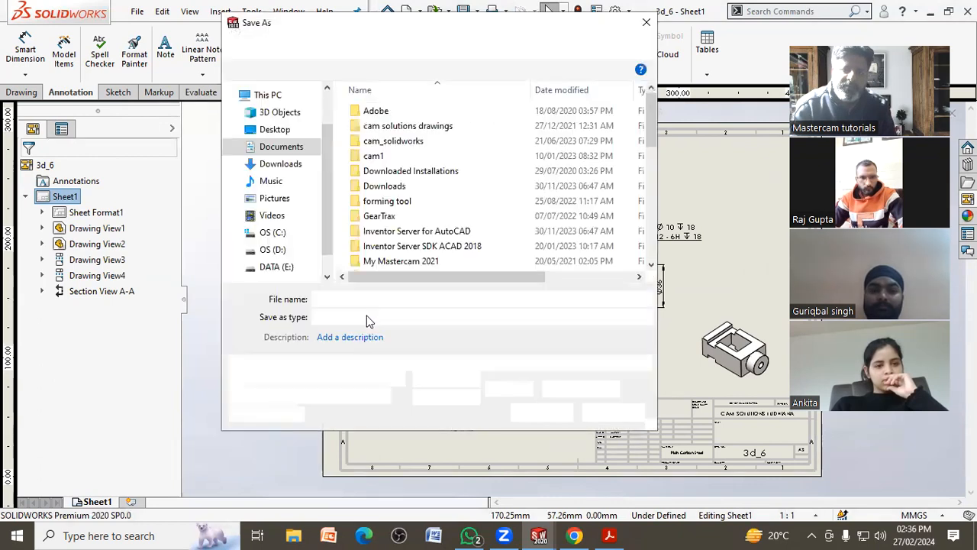
click(429, 317)
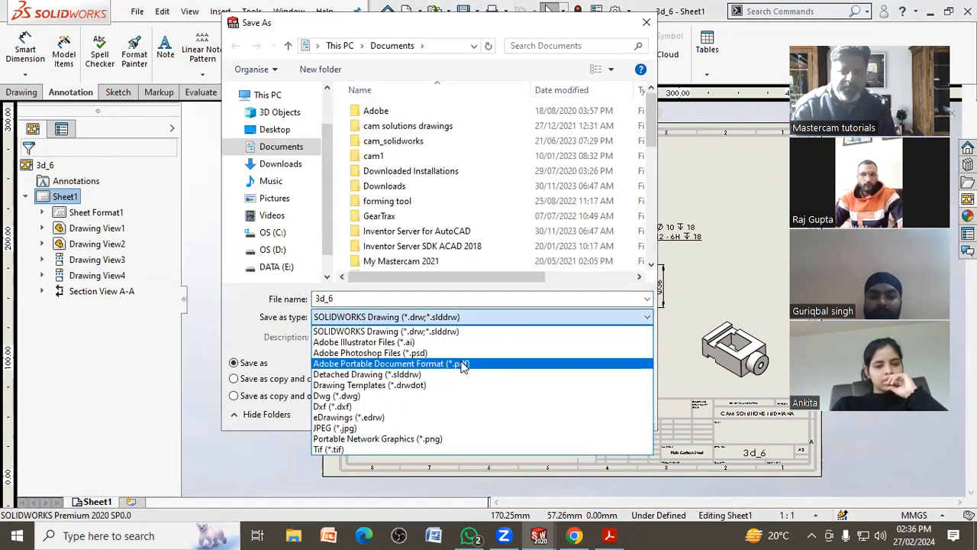
click(391, 363)
click(535, 437)
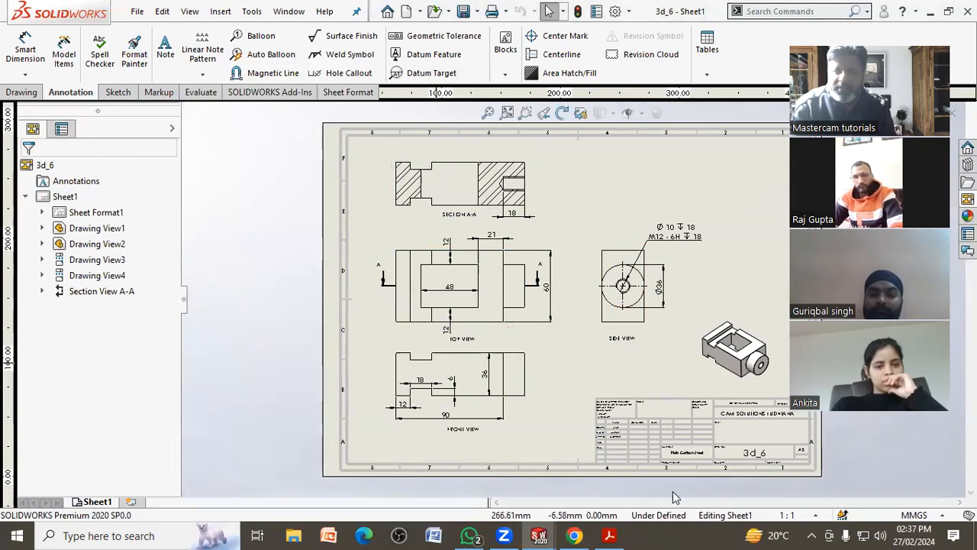
Step: Examine the title block's name, material, weight, drawing number and scale entries, and review the whole sheet
scroll(754, 434, down, 4)
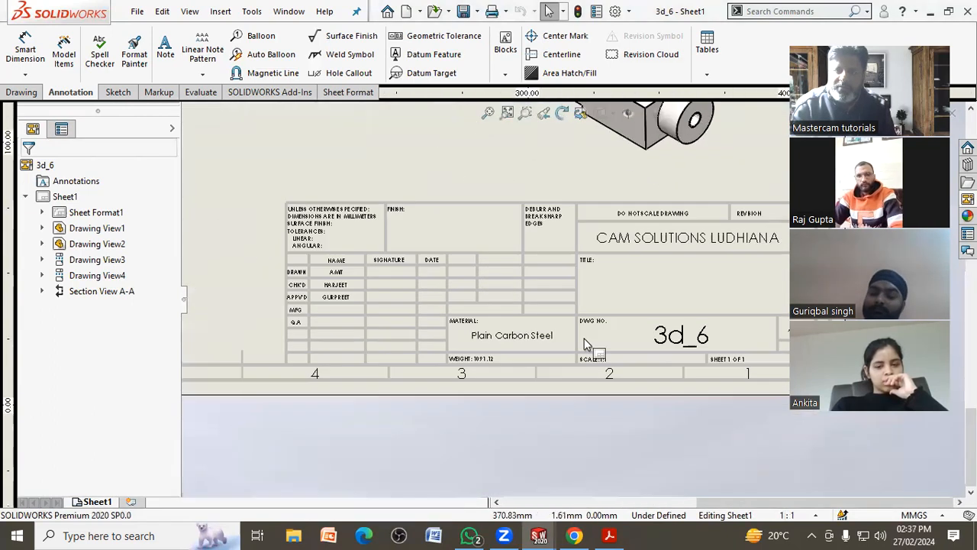
scroll(587, 343, down, 2)
middle_drag(316, 249, 414, 263)
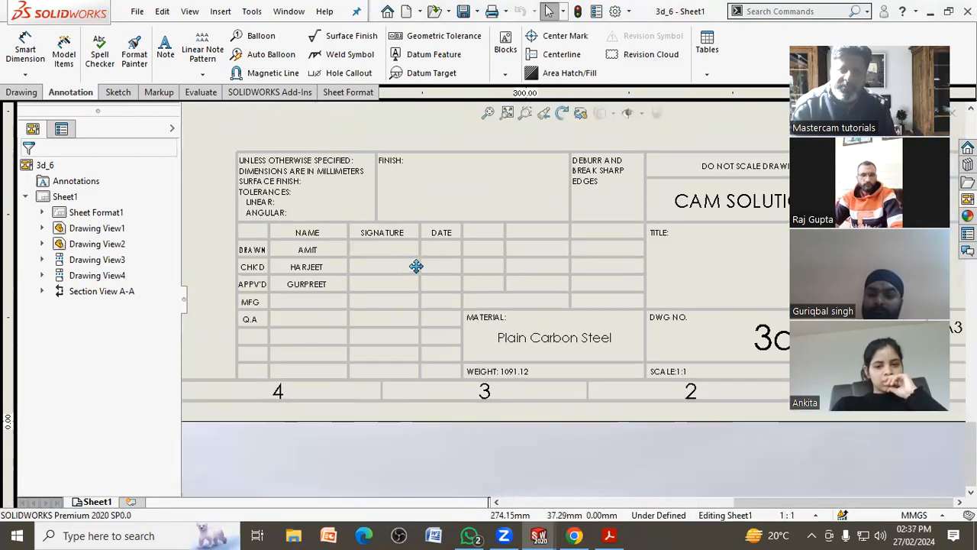
scroll(578, 348, up, 2)
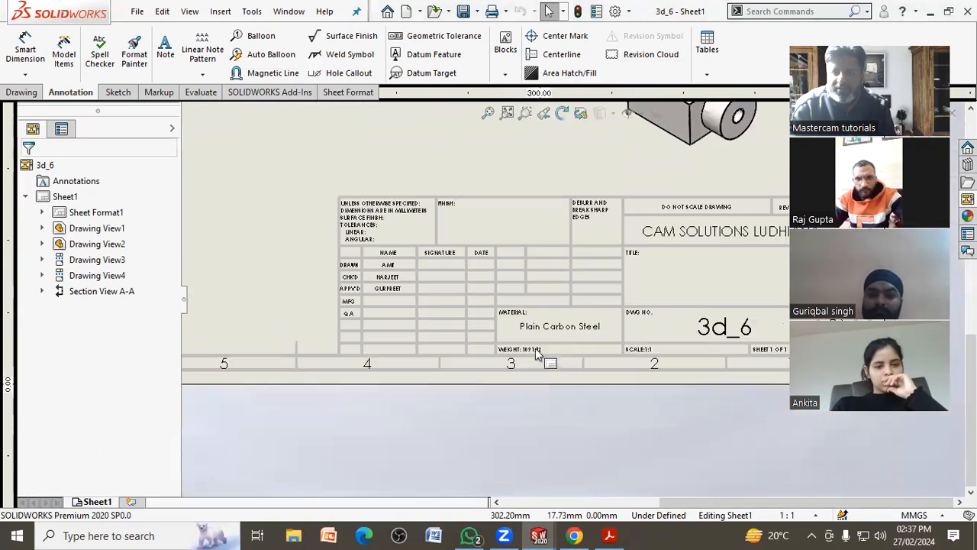
middle_drag(593, 301, 585, 343)
scroll(537, 378, down, 2)
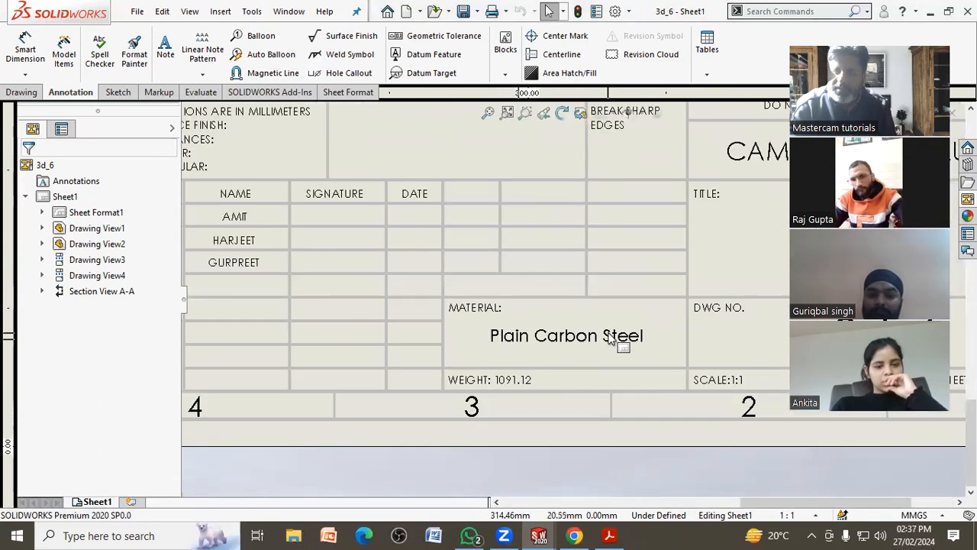
scroll(583, 352, up, 5)
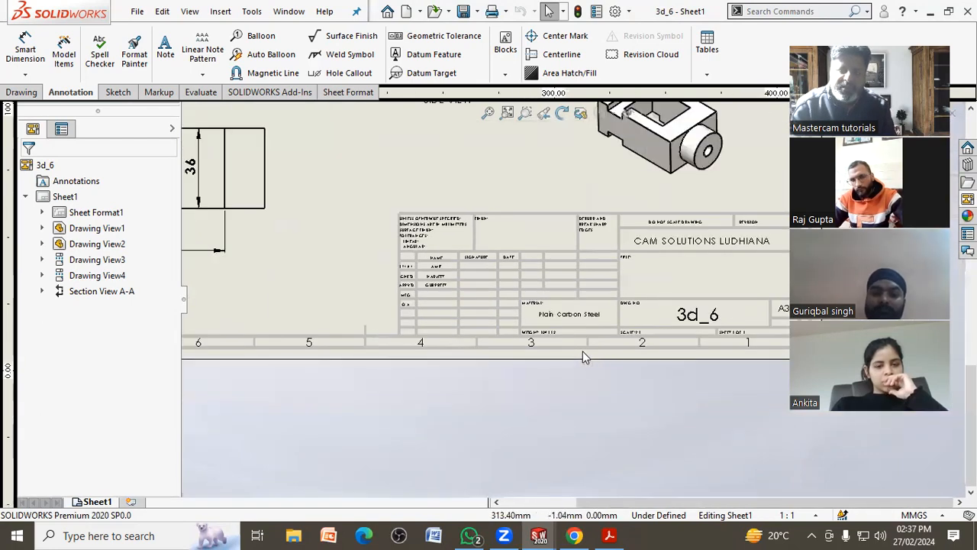
key(f)
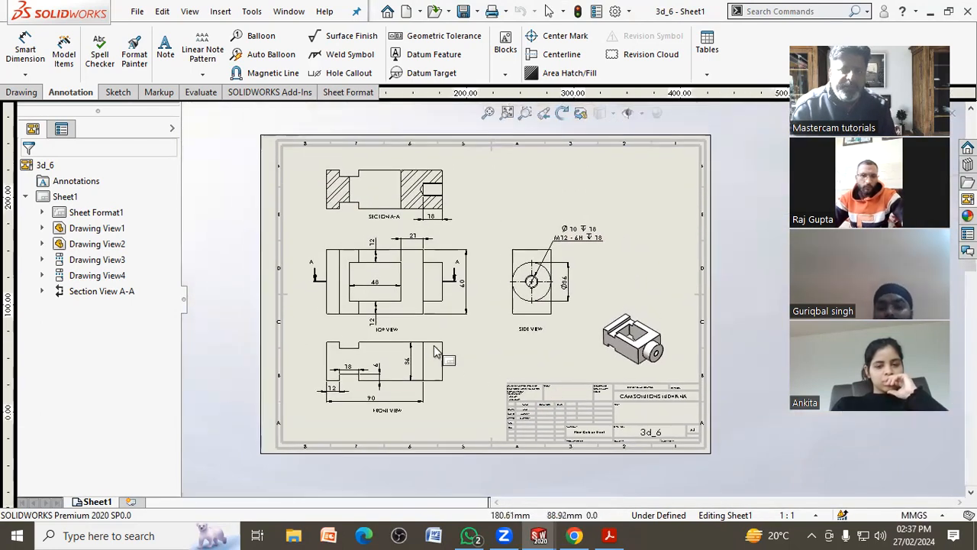
click(505, 114)
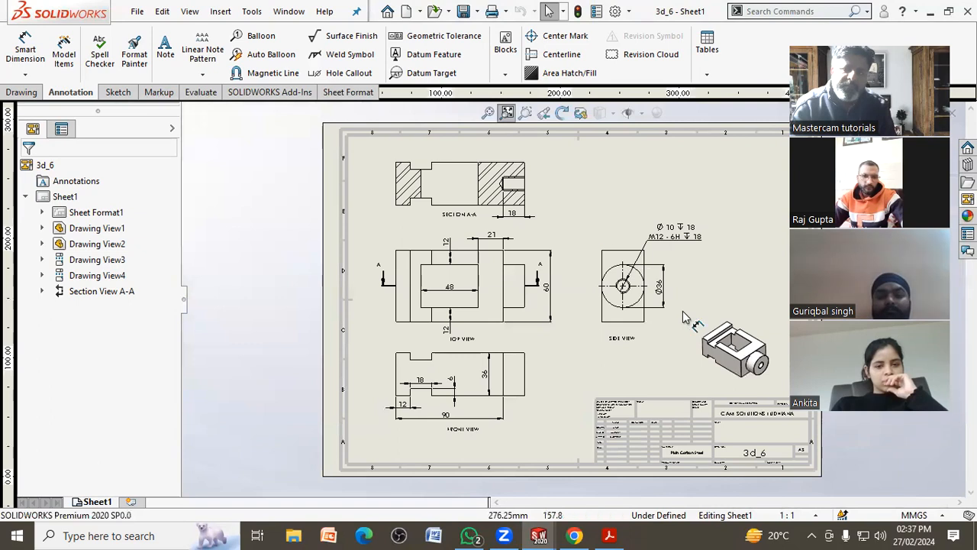
Step: Open the part from the isometric view and set the extrusion depth of the main block, Boss-Extrude1, to 65 mm
click(708, 375)
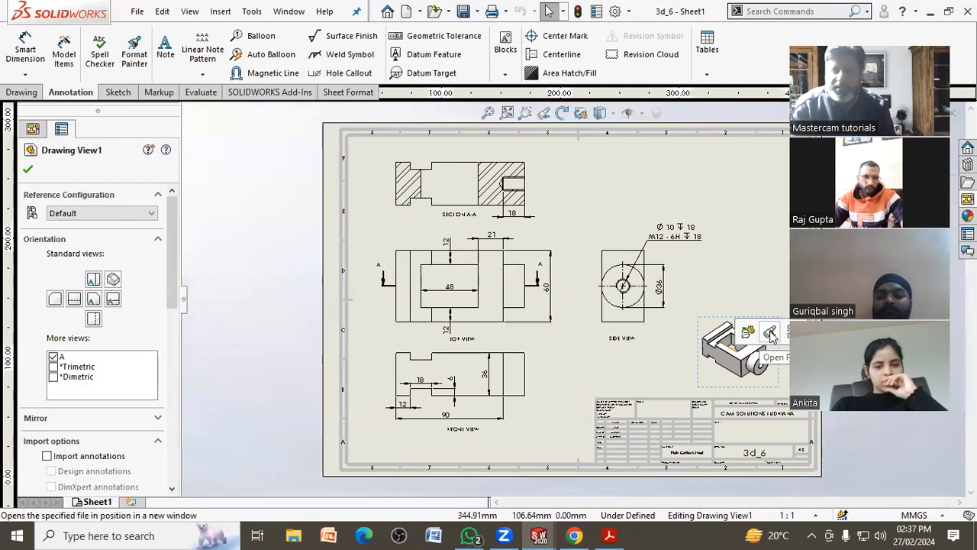
click(771, 335)
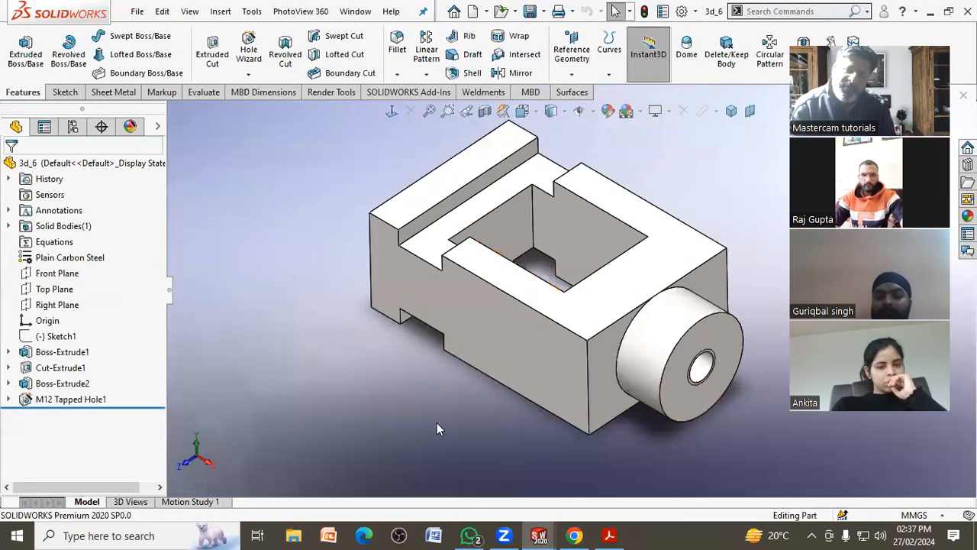
click(526, 356)
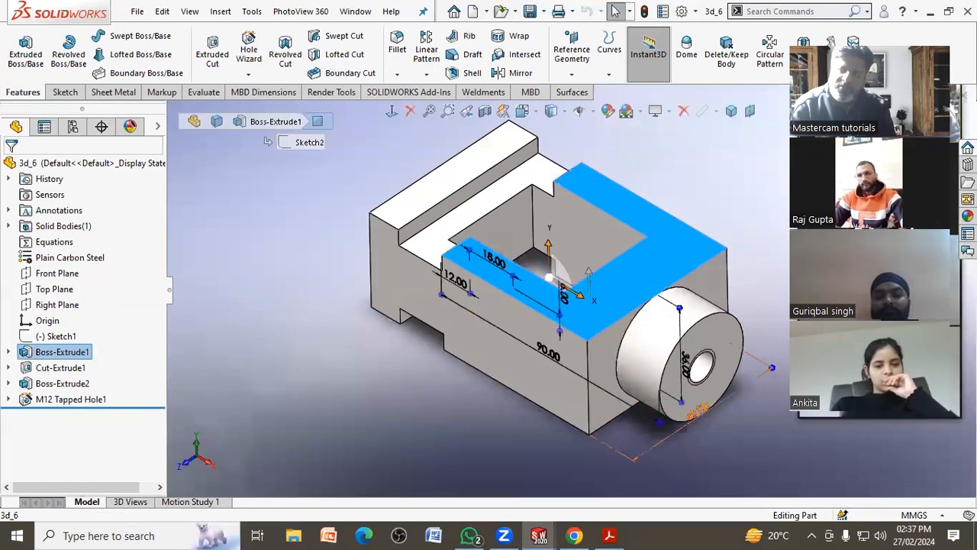
click(699, 411)
text(65)
key(Return)
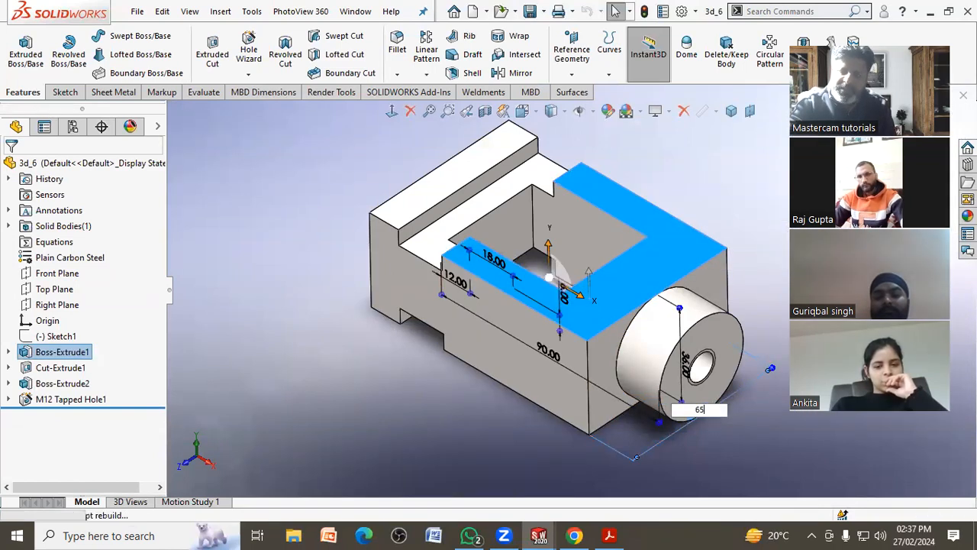
click(483, 451)
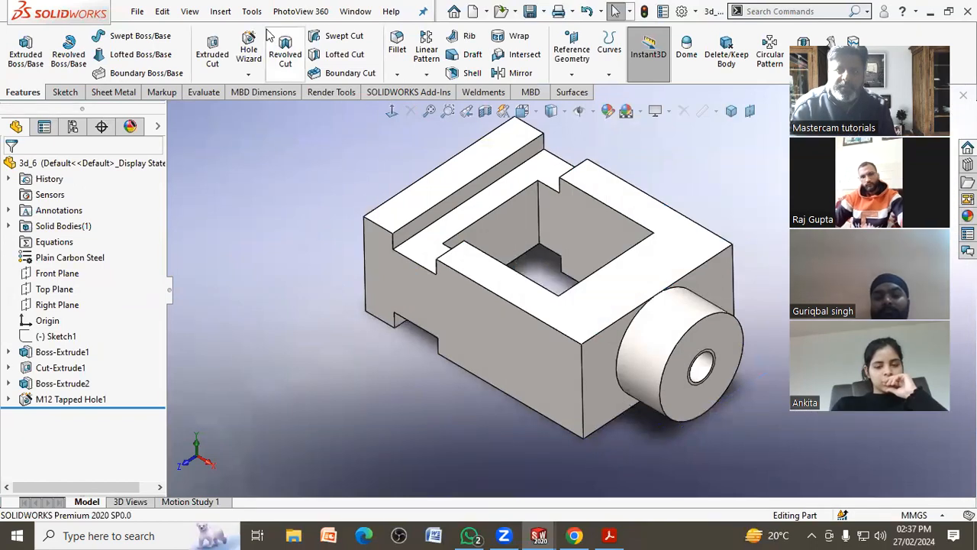
Step: Return to the 3d_6 drawing sheet so its views and dimensions update to the modified part
click(355, 12)
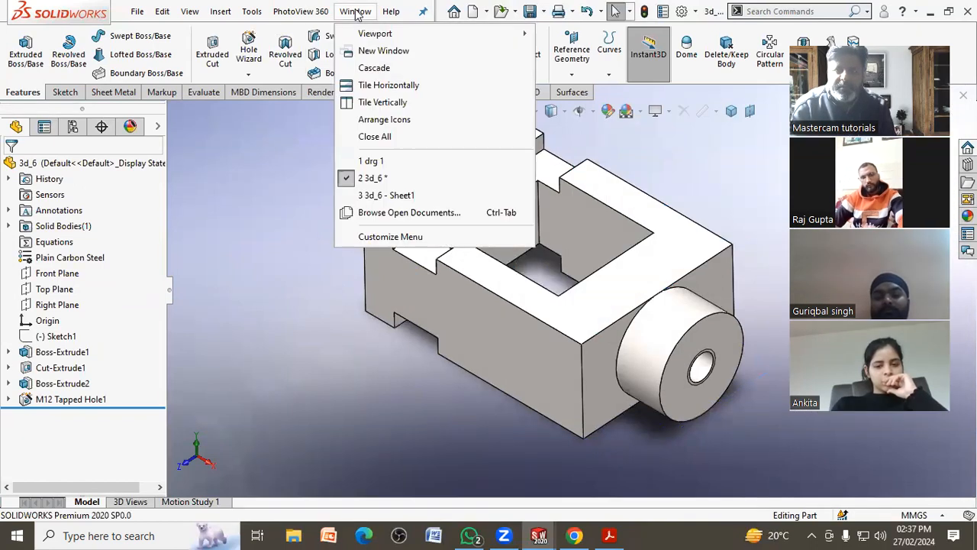
click(403, 199)
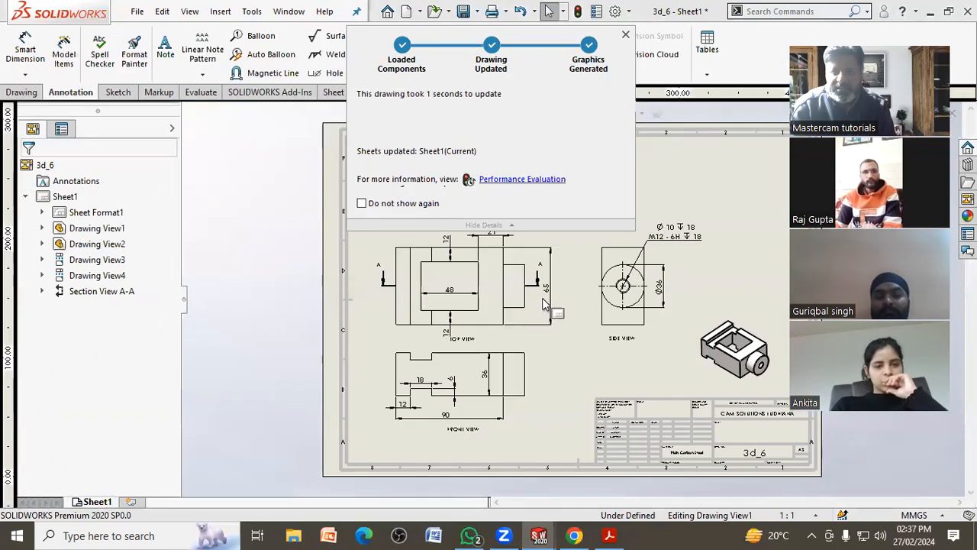
Step: Examine the 65 mm dimension in the top view and the updated views across the sheet
scroll(546, 297, down, 3)
scroll(563, 290, down, 1)
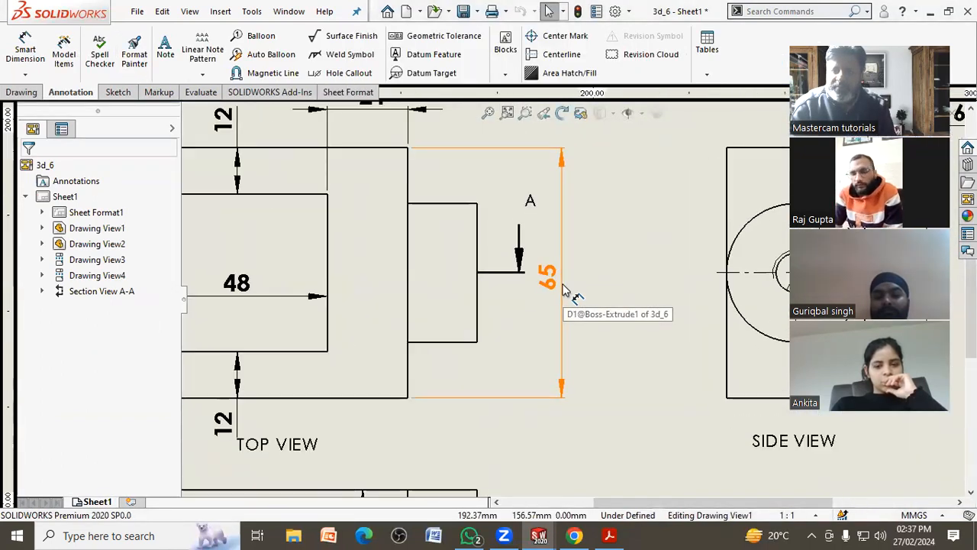
scroll(548, 286, up, 10)
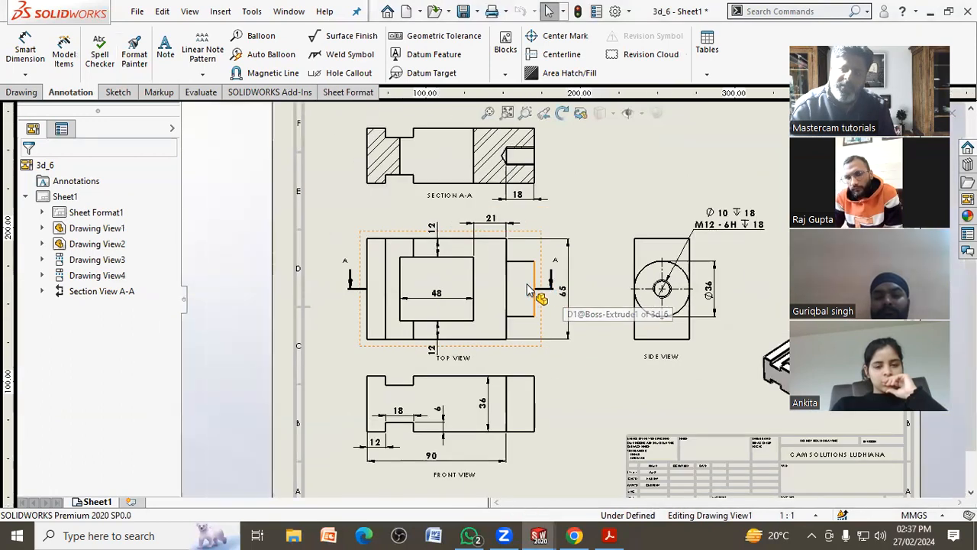
scroll(642, 302, down, 1)
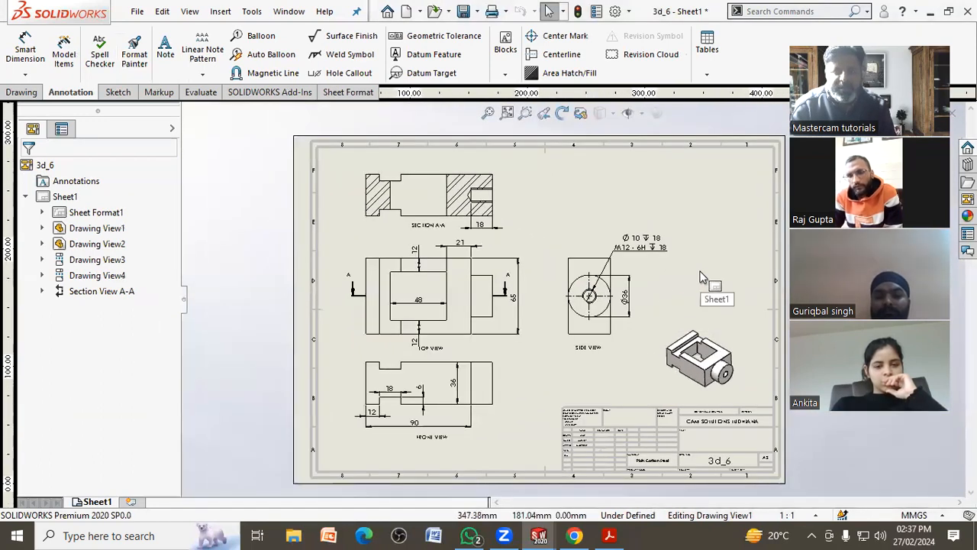
click(701, 278)
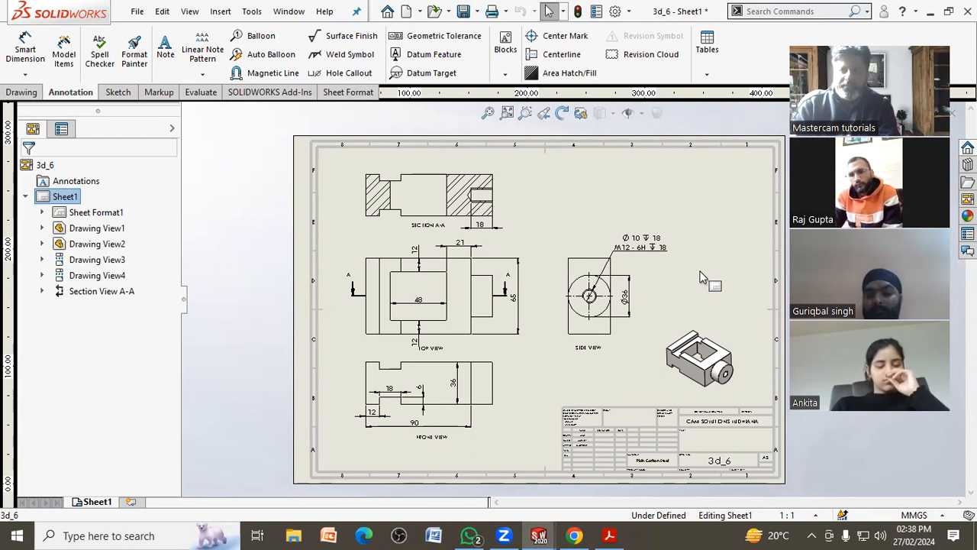
Step: Save a DXF copy of the drawing named 3d_6 in the Documents folder, updating the views before saving
click(138, 11)
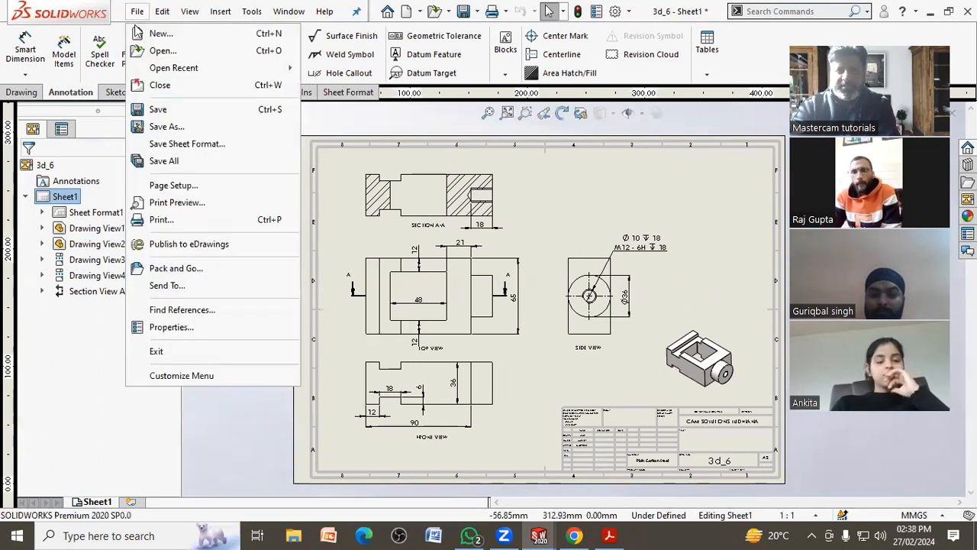
click(156, 127)
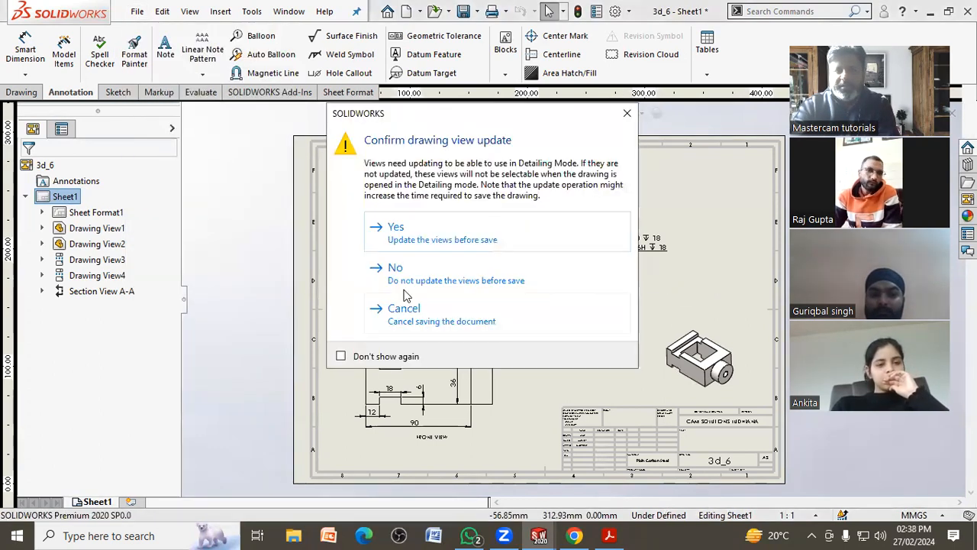
click(420, 239)
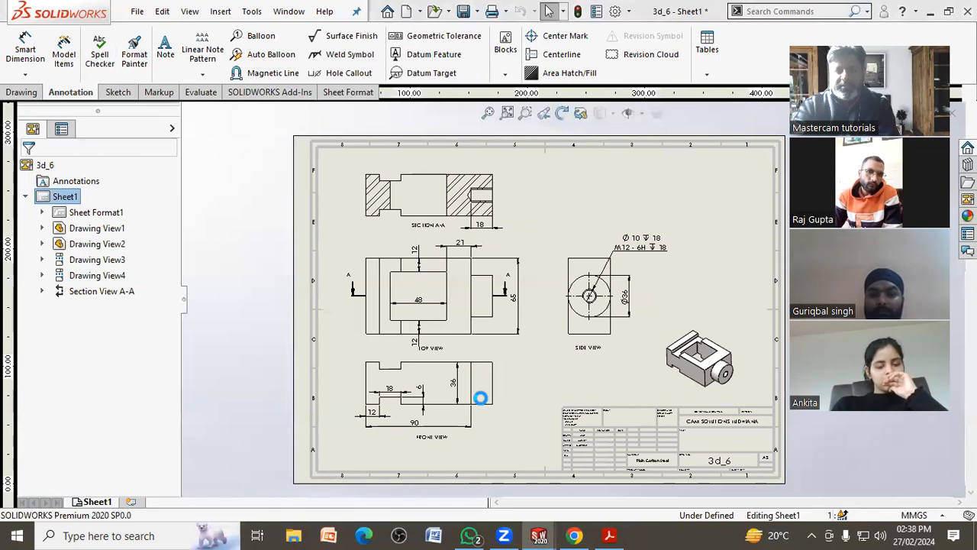
click(490, 315)
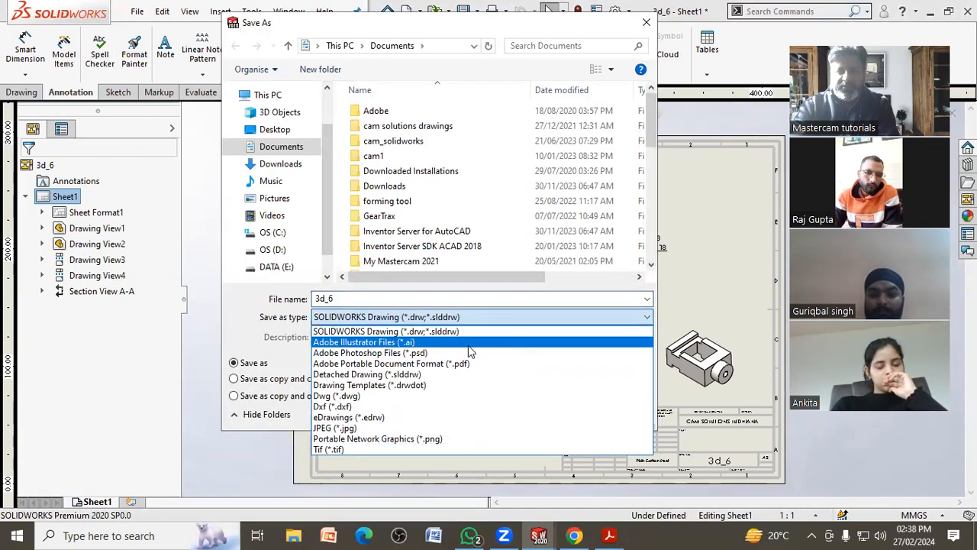
click(447, 406)
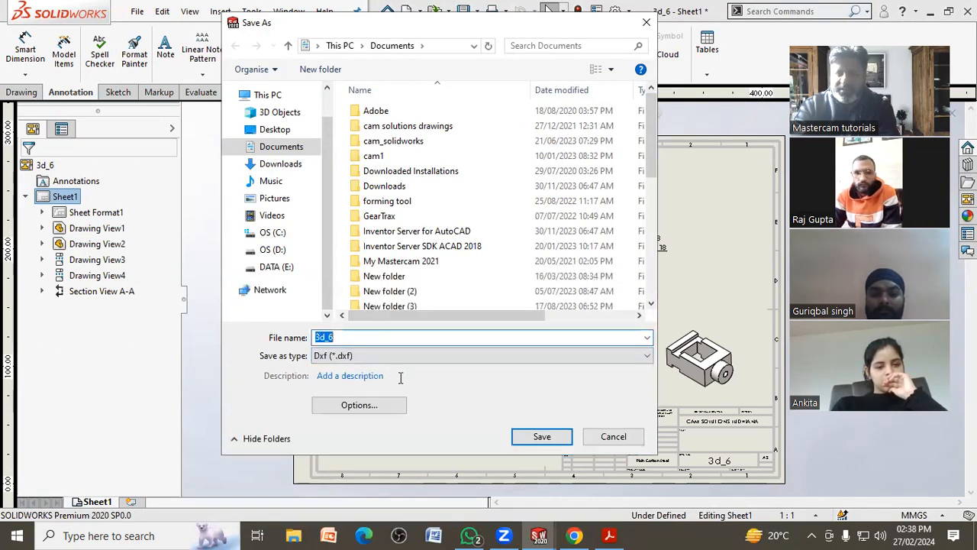
click(542, 436)
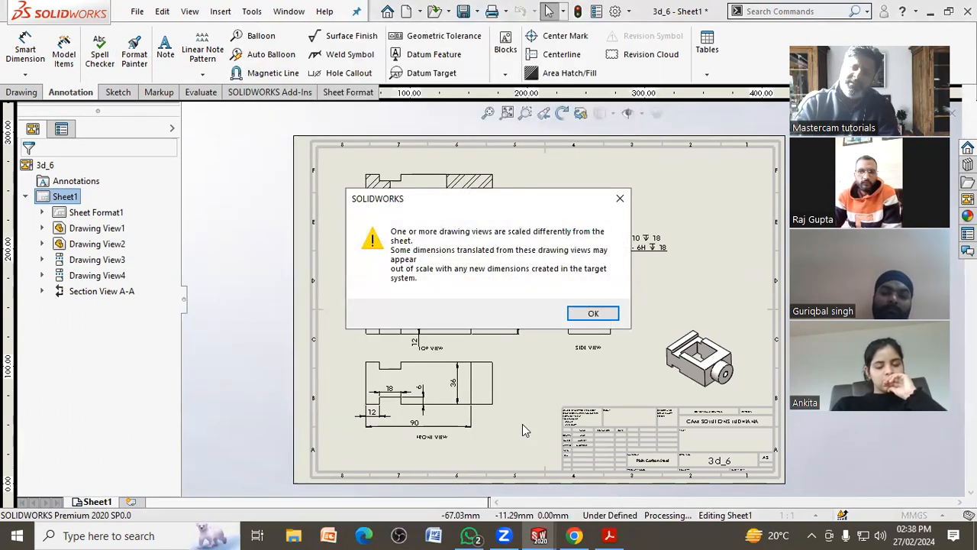
click(593, 313)
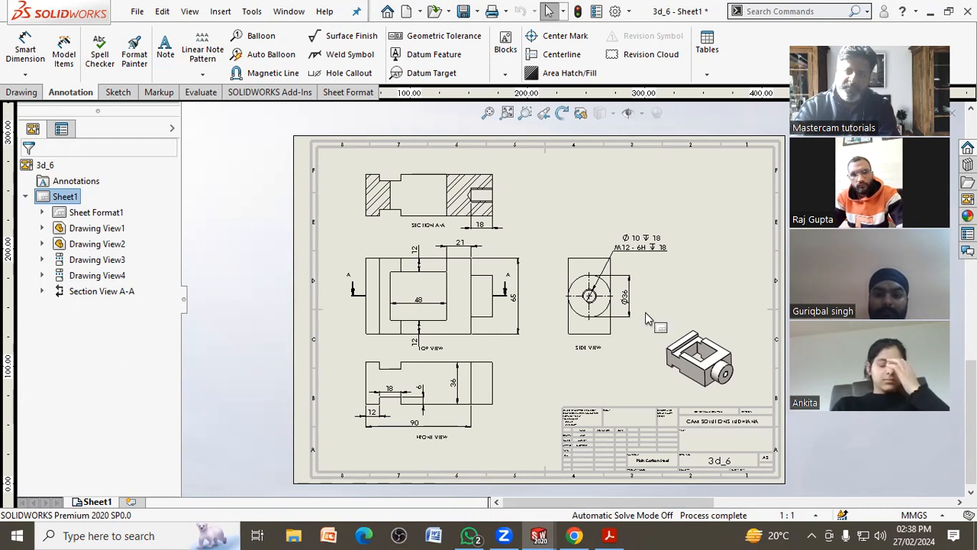
Step: Move the TOP VIEW label slightly to the right, clear of the lower 12 mm dimension's extension line
scroll(448, 349, up, 5)
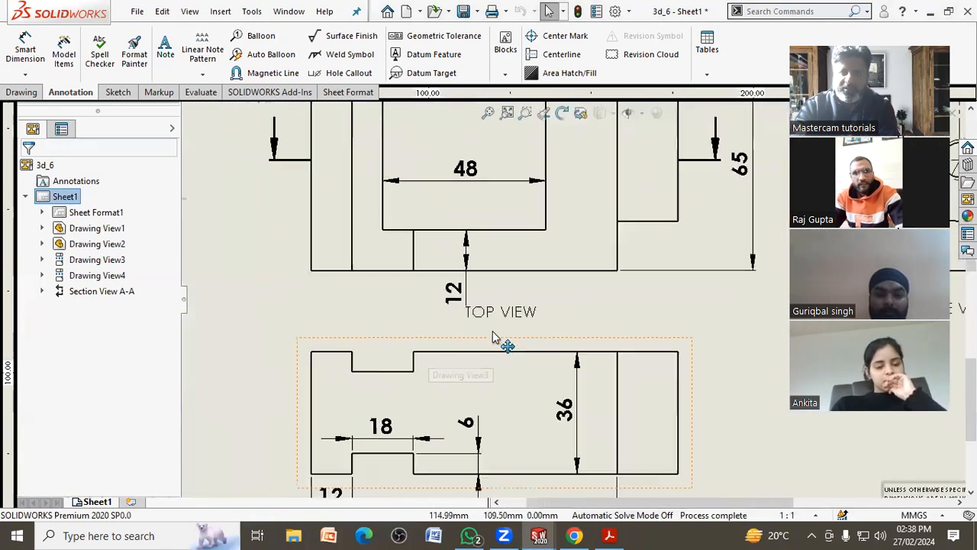
scroll(493, 337, up, 6)
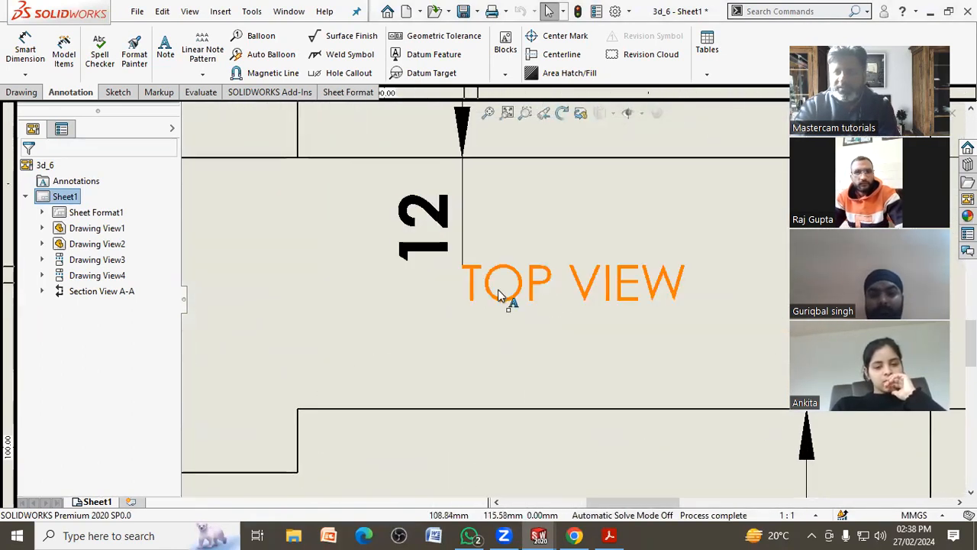
drag(524, 288, 544, 291)
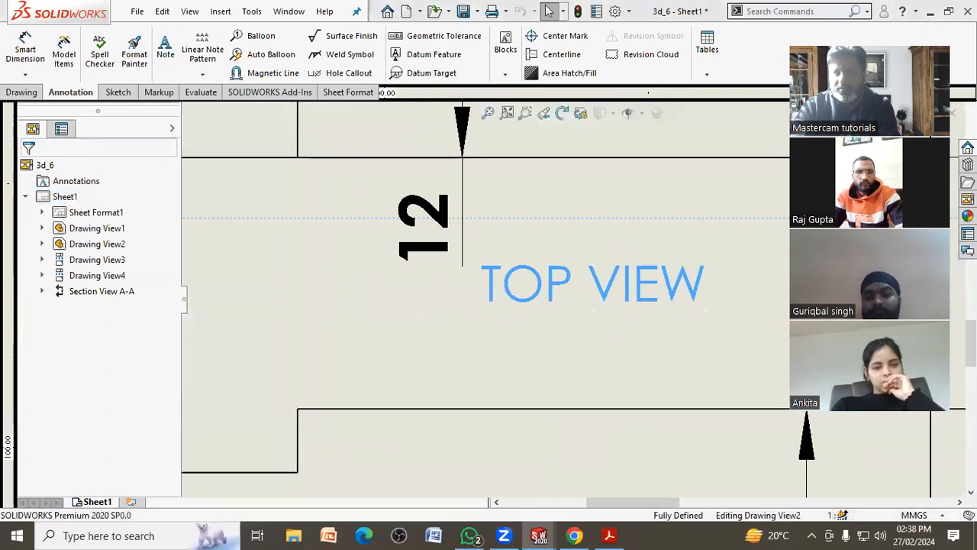
click(502, 321)
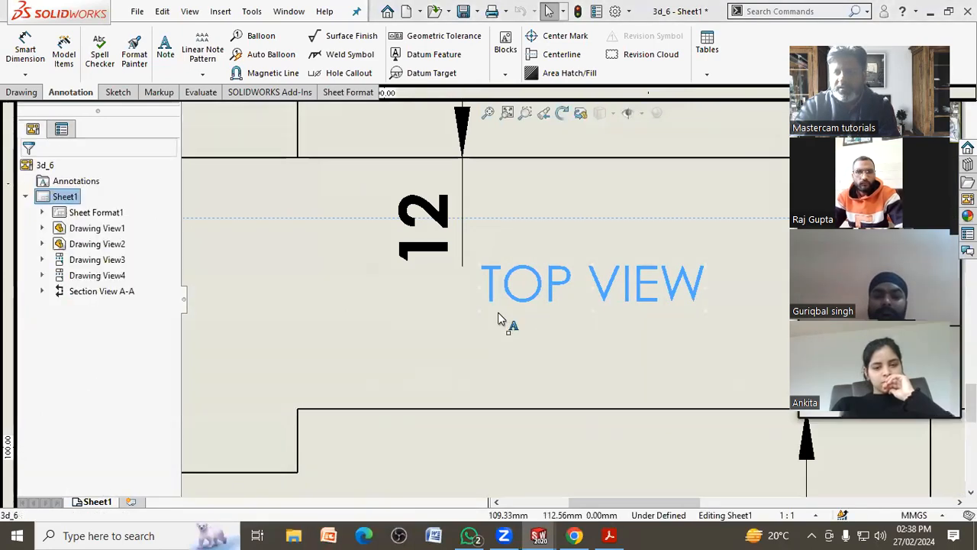
Step: Review the whole sheet, checking the views, their labels and the dimensions for completeness
scroll(493, 317, down, 6)
scroll(493, 312, down, 5)
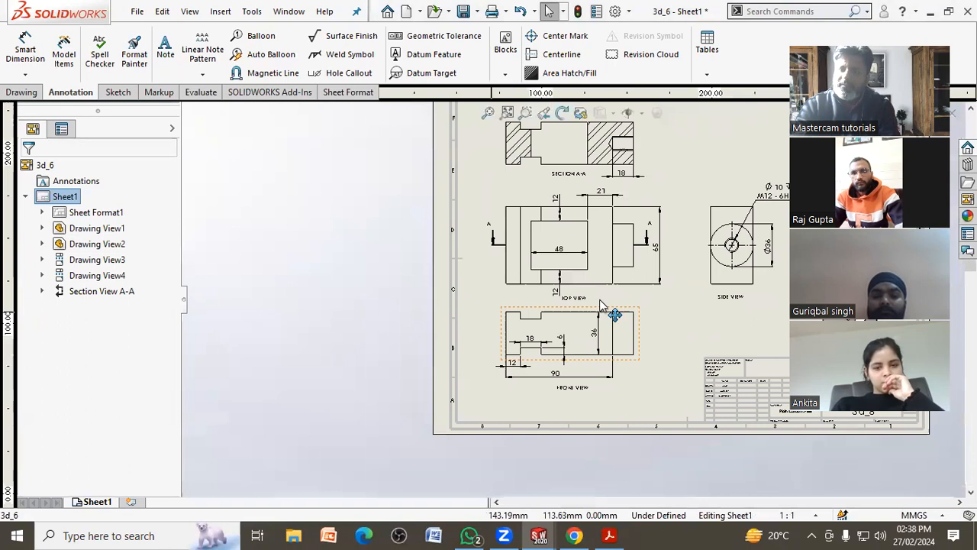
scroll(617, 325, down, 5)
scroll(677, 276, up, 4)
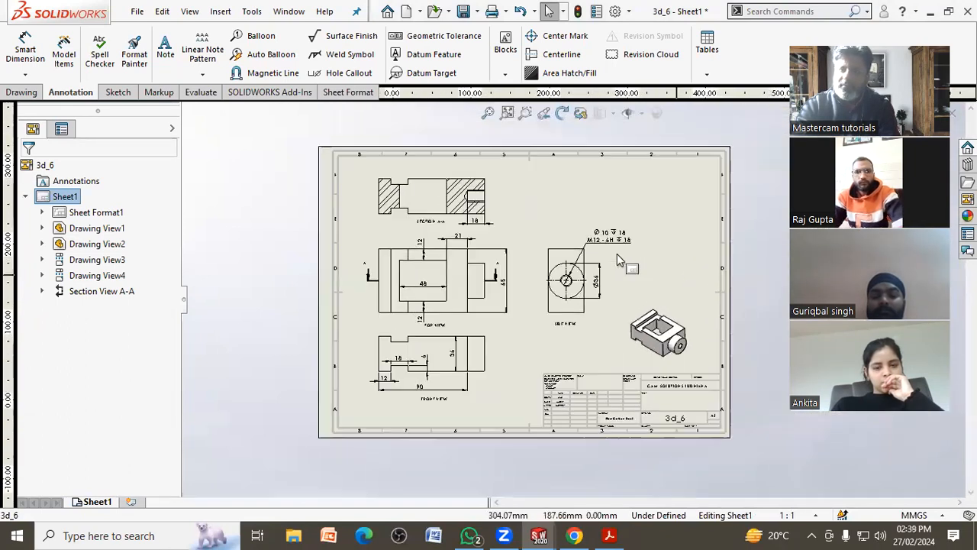
scroll(519, 284, up, 1)
scroll(517, 290, up, 1)
scroll(515, 289, down, 3)
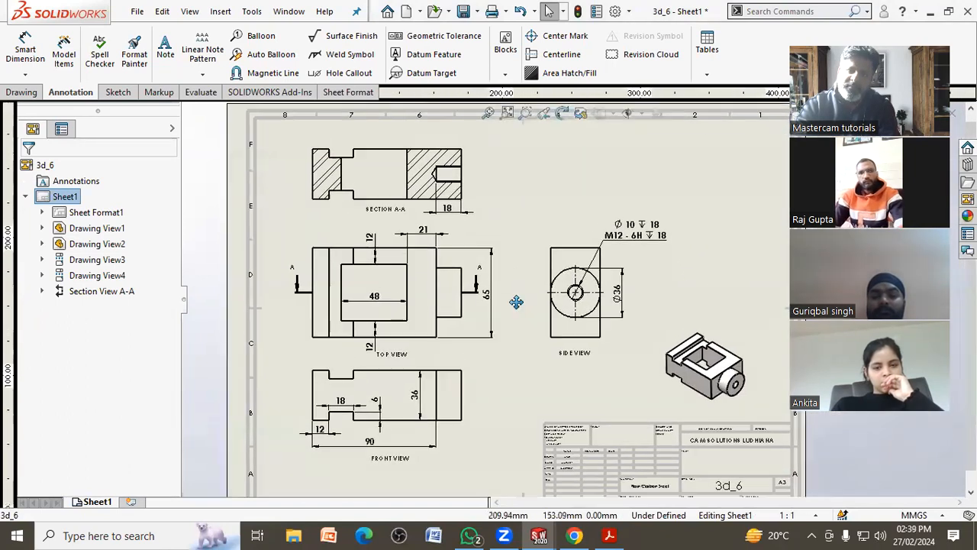
scroll(512, 300, up, 1)
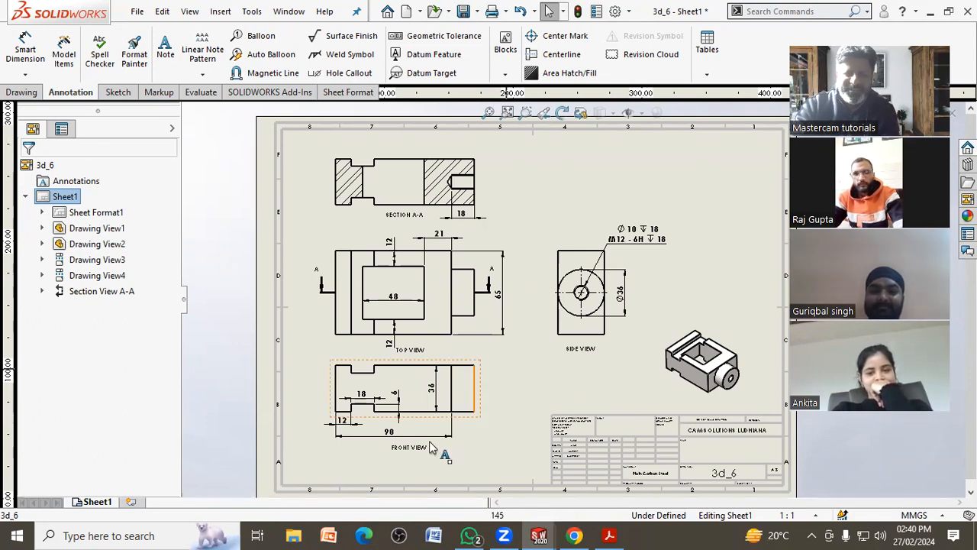
Step: Dimension the length of the projecting boss in the top view, placing the dimension below the boss
scroll(534, 367, down, 3)
middle_drag(572, 321, 568, 345)
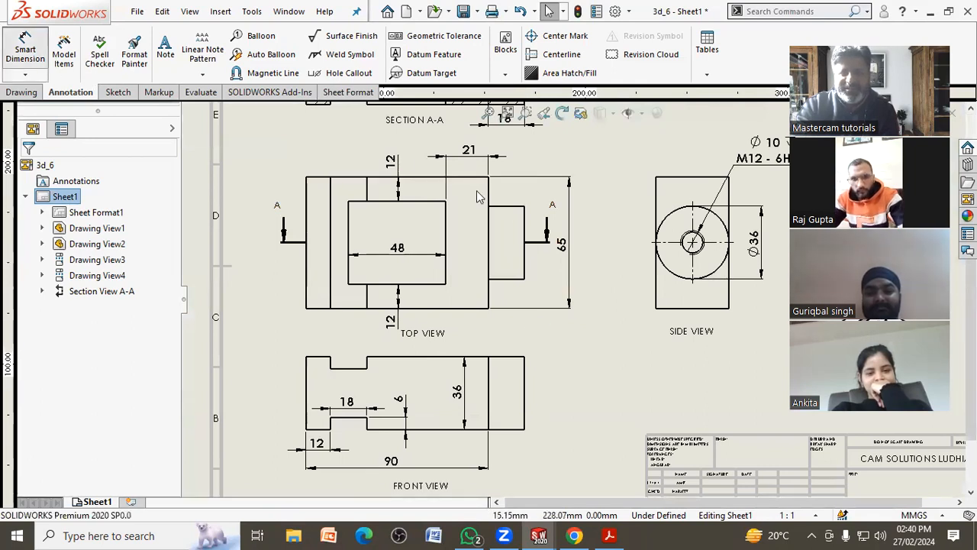
click(26, 58)
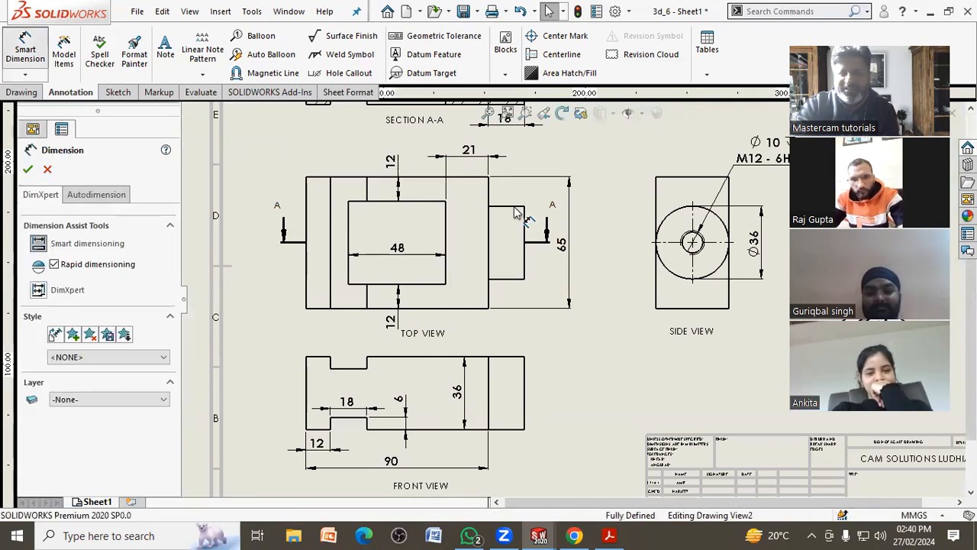
click(509, 280)
click(513, 284)
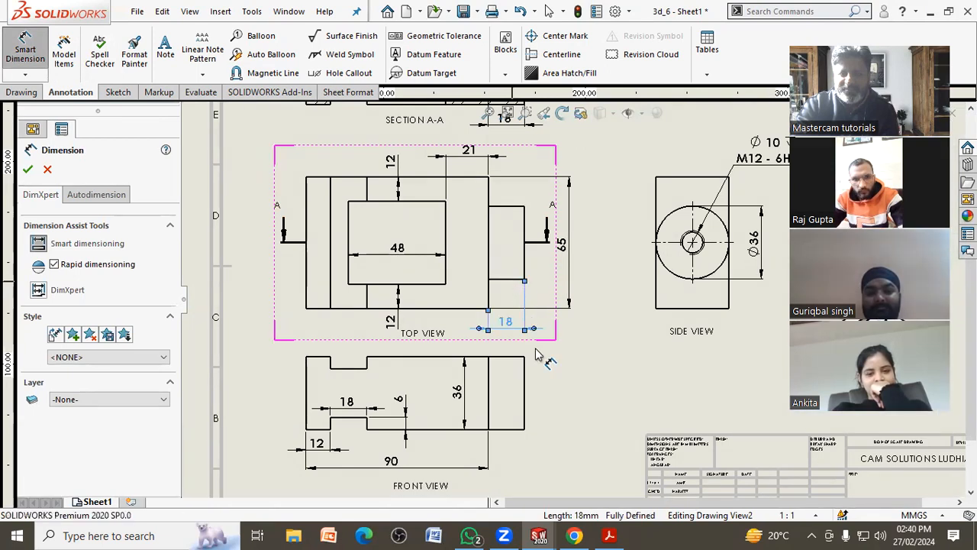
key(Escape)
right_click(567, 370)
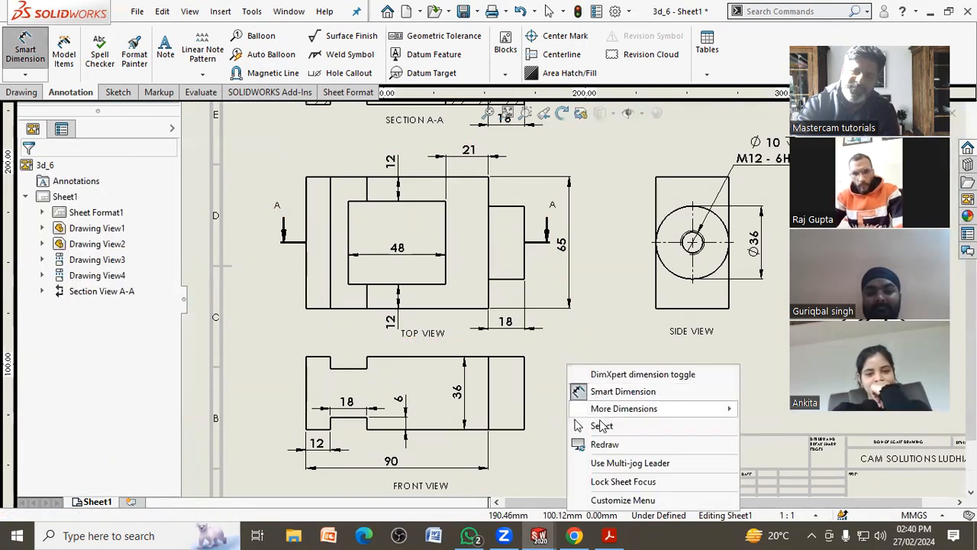
click(600, 427)
key(f)
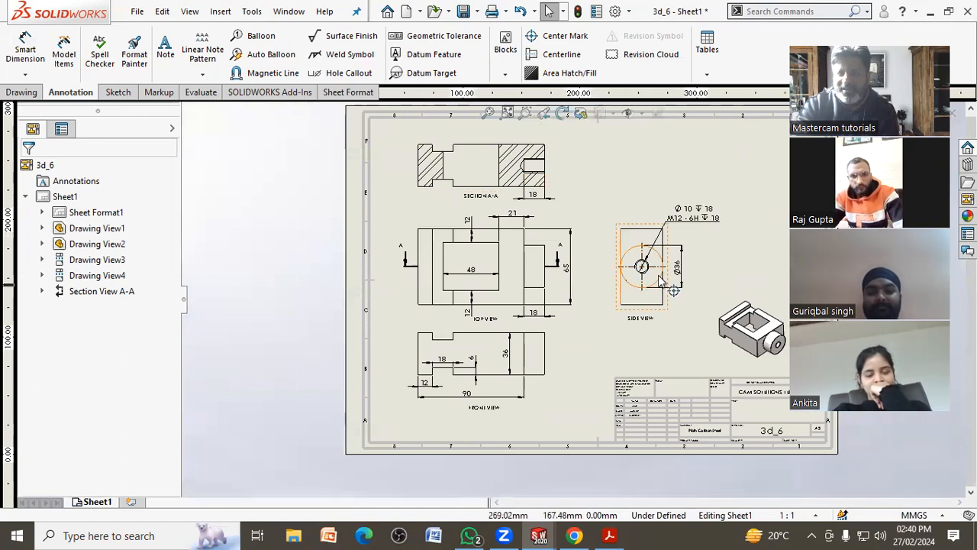
Step: Fit the sheet to the window and save the drawing, updating the views before saving
scroll(582, 328, up, 5)
click(507, 112)
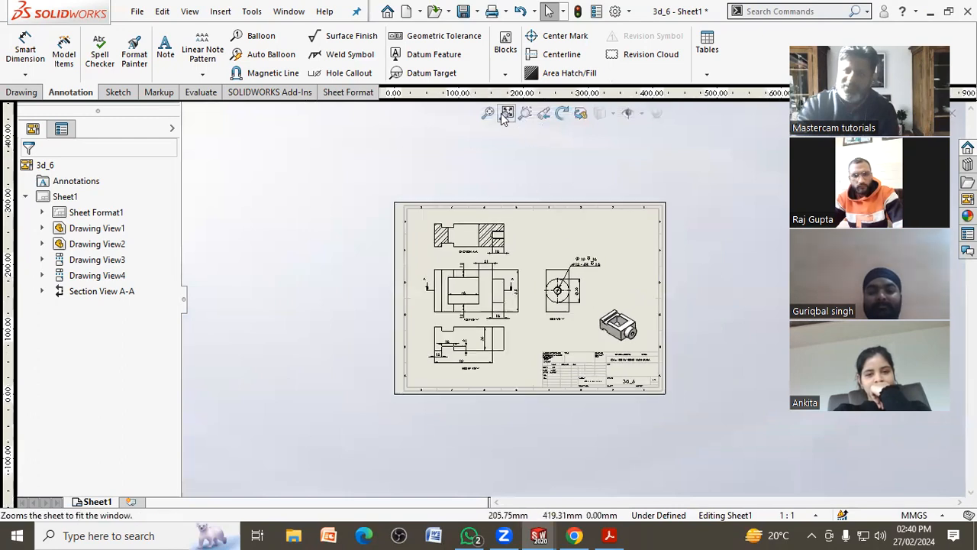
click(136, 13)
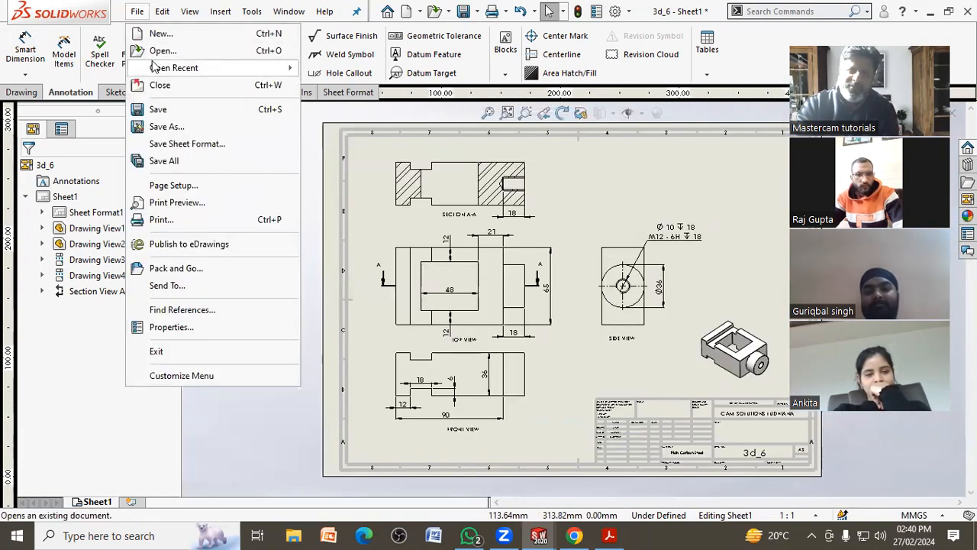
click(157, 107)
click(288, 226)
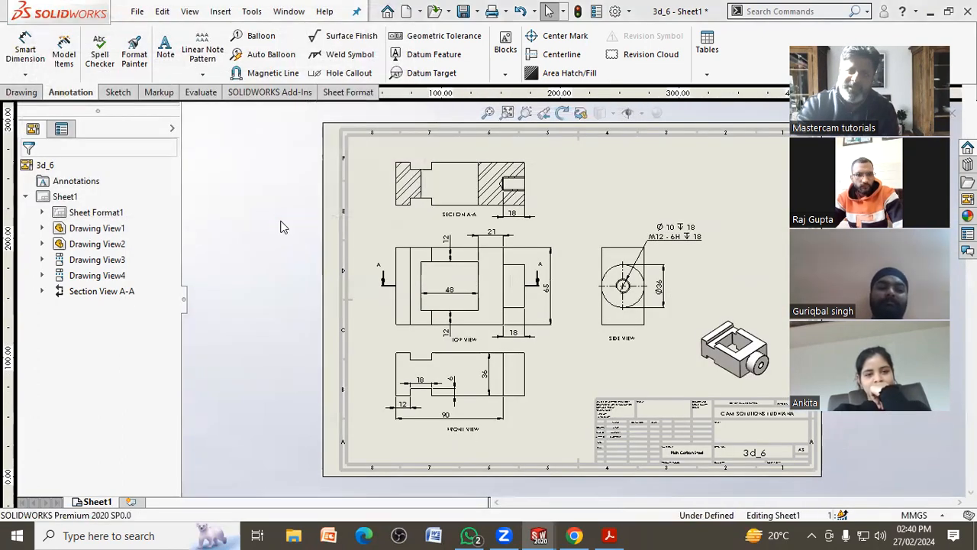
click(397, 224)
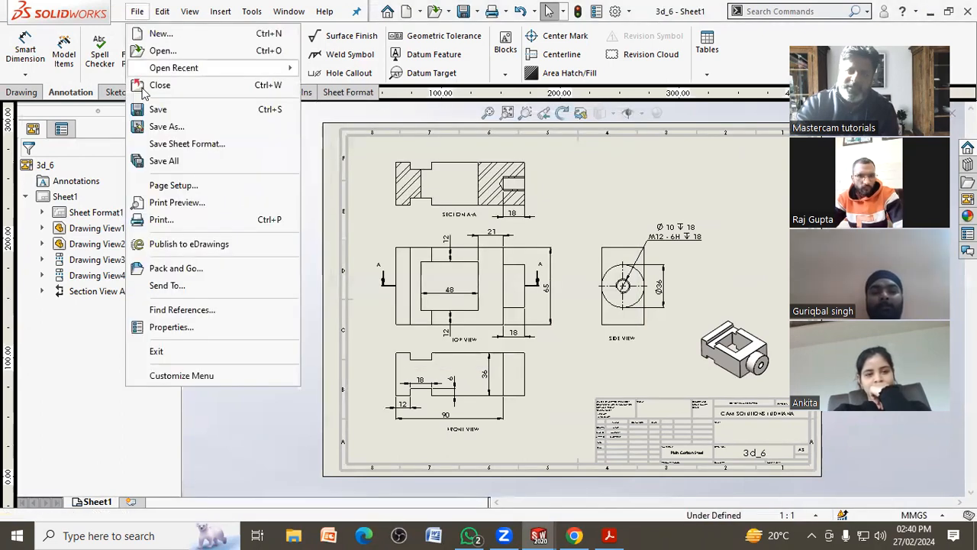
Step: Save the drawing as PDF under the name 3d_6 in the Documents folder, replacing the existing file
click(162, 126)
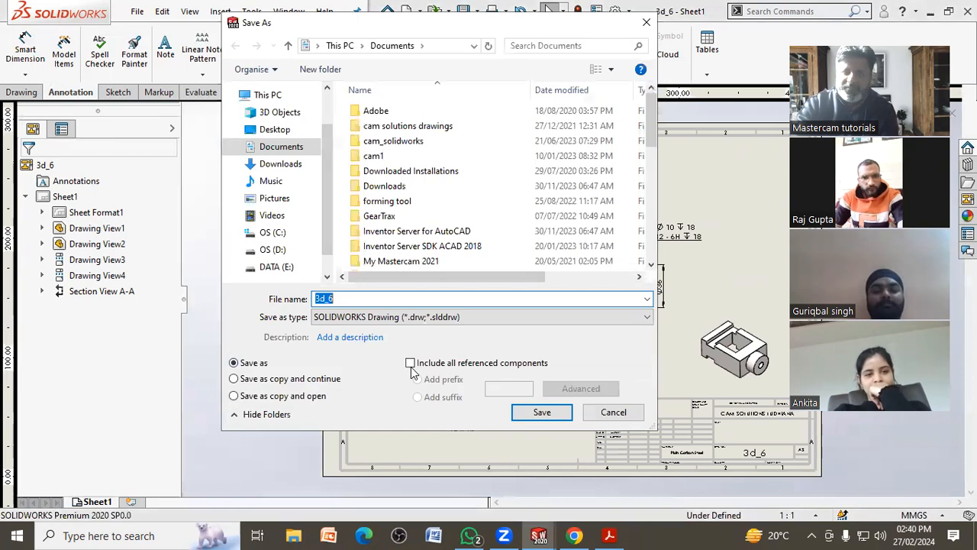
click(425, 319)
click(439, 364)
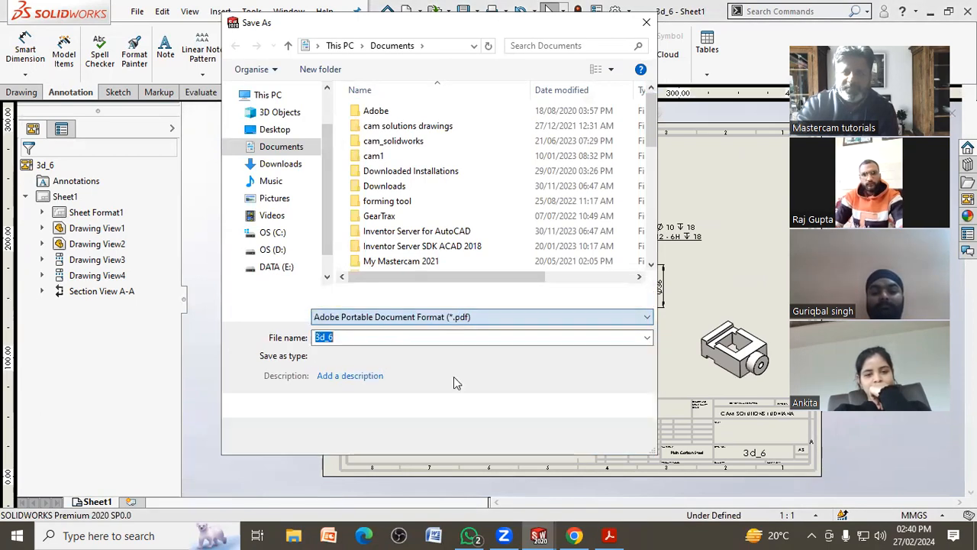
click(542, 436)
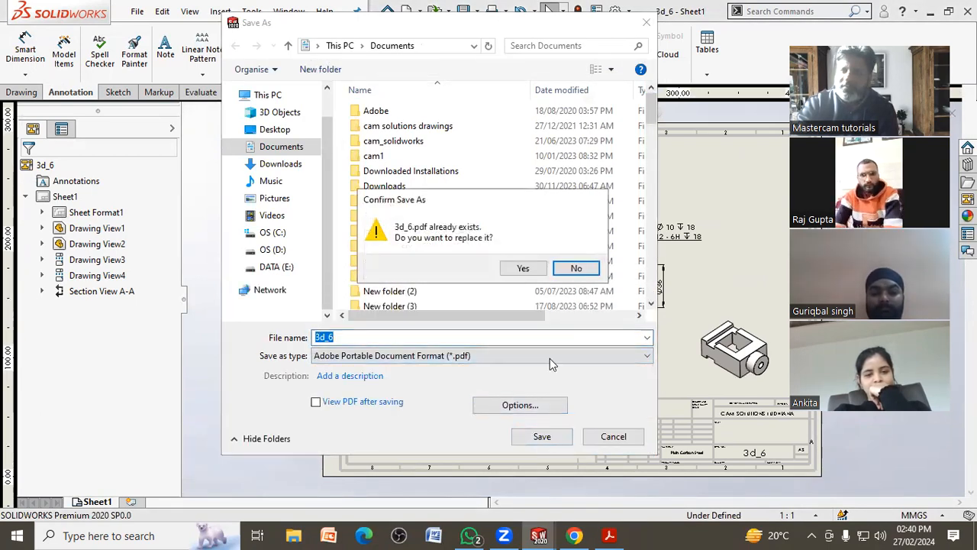
click(525, 267)
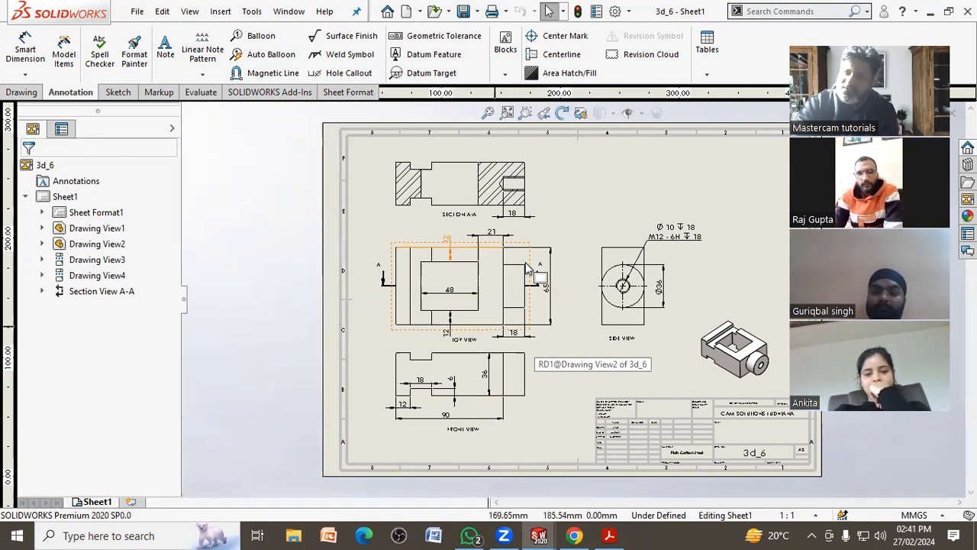
key(f)
scroll(581, 321, down, 5)
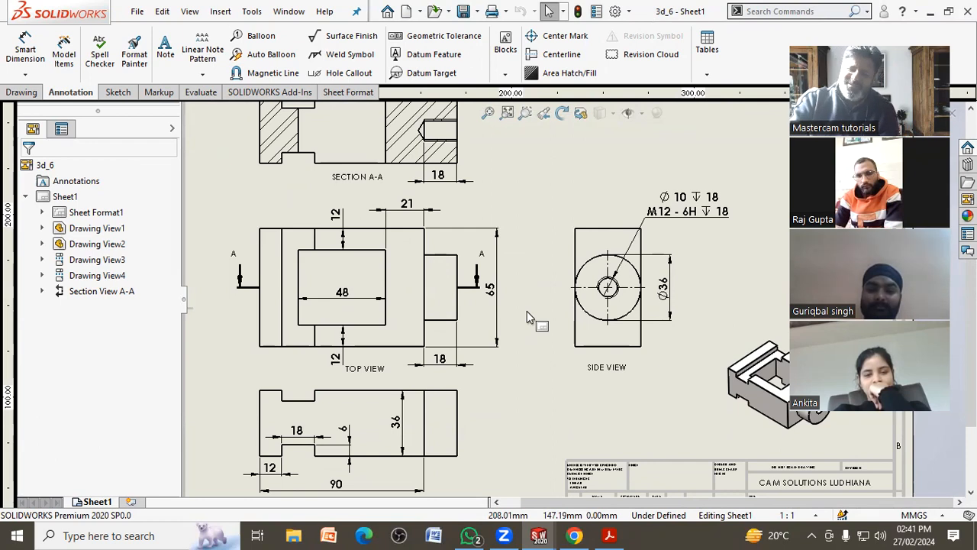
scroll(546, 312, up, 3)
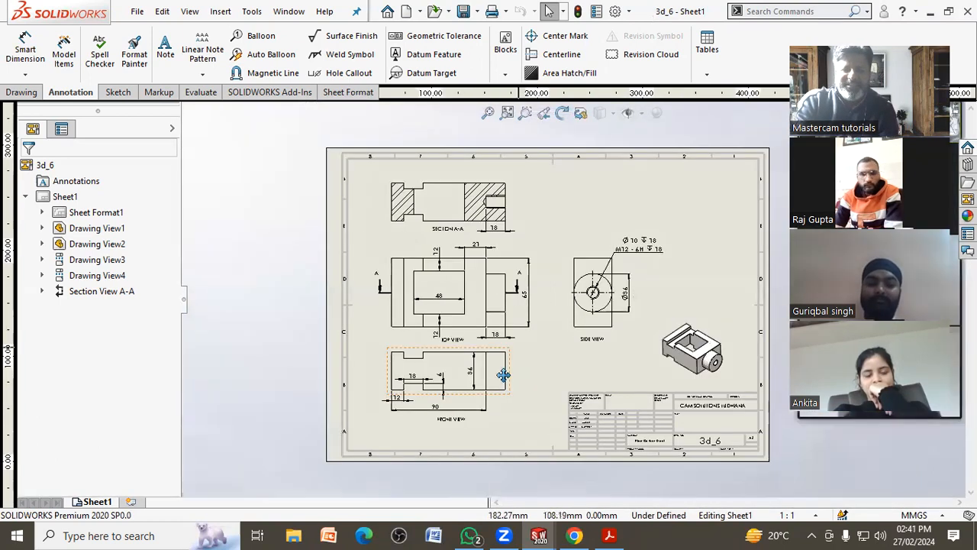
scroll(503, 375, down, 4)
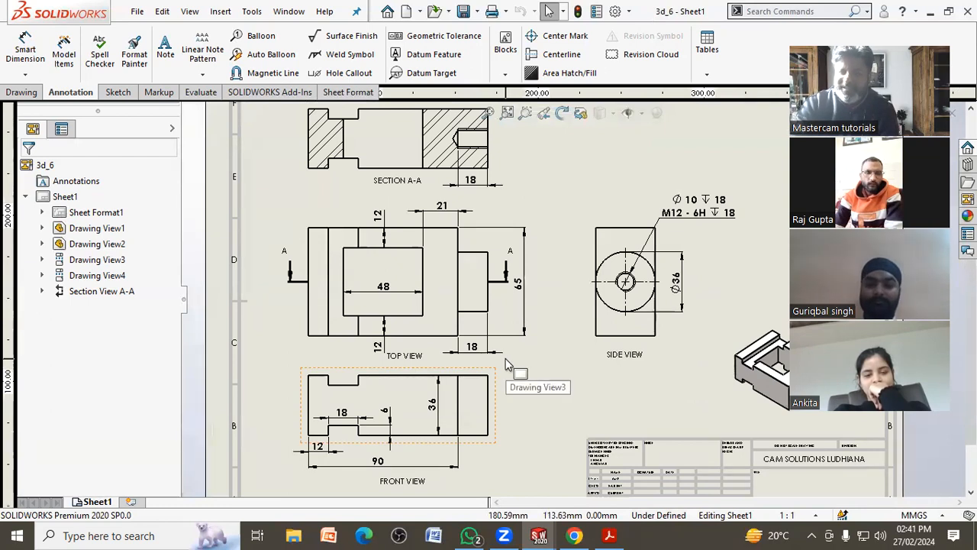
Step: Move the front view slightly downward to leave more space below the top view
scroll(504, 367, up, 3)
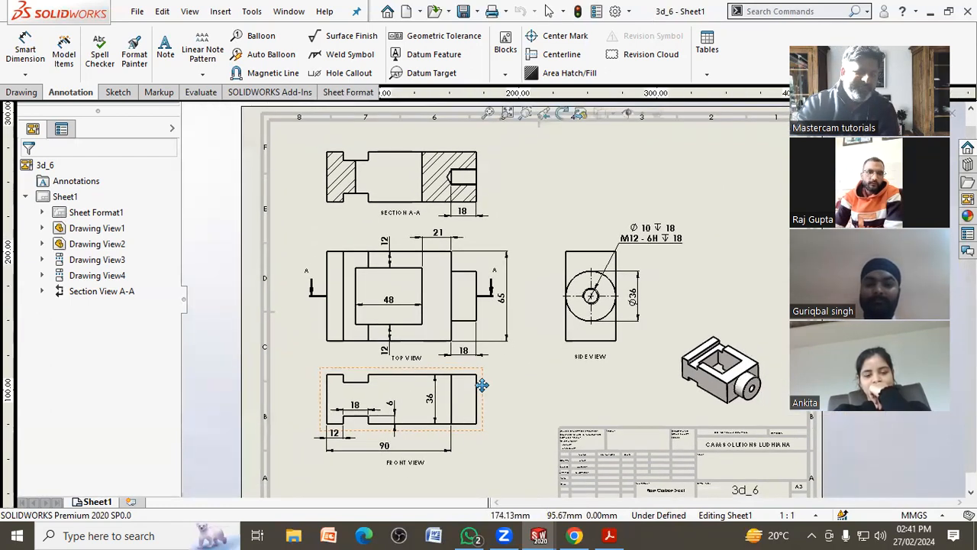
drag(483, 398, 482, 410)
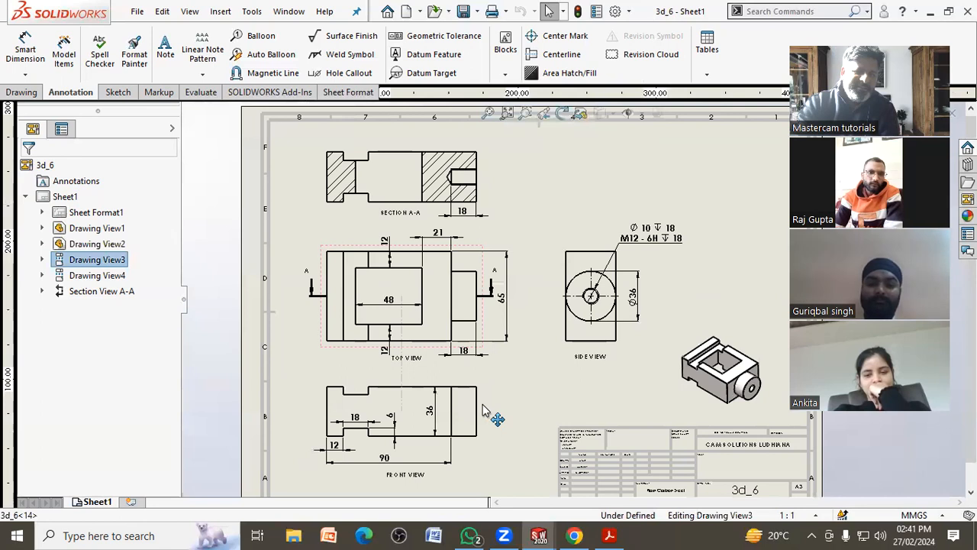
click(533, 398)
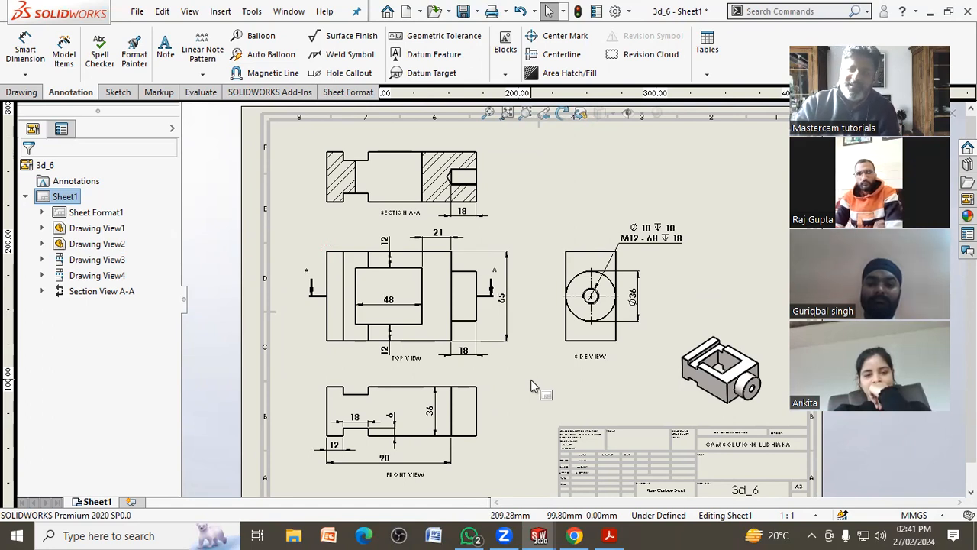
Step: Examine the title block entries, including the company name, drawing number, material, weight, scale and the name rows, and fit the sheet to the window
scroll(742, 411, down, 4)
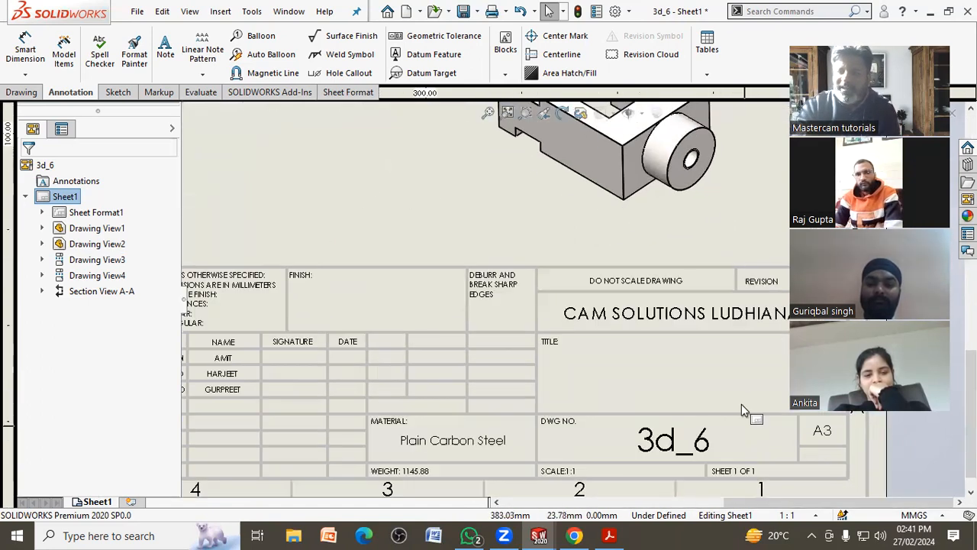
scroll(665, 328, up, 3)
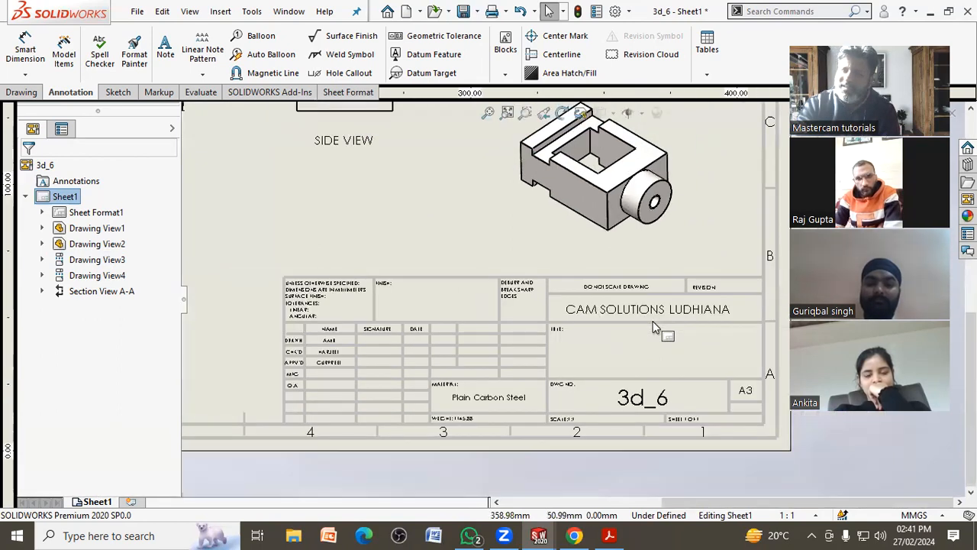
middle_drag(611, 256, 625, 321)
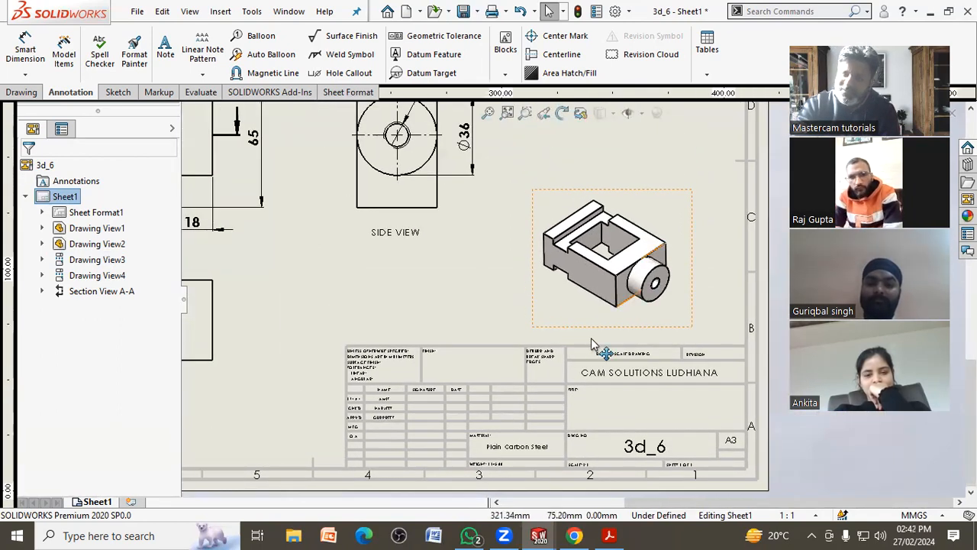
scroll(655, 318, up, 3)
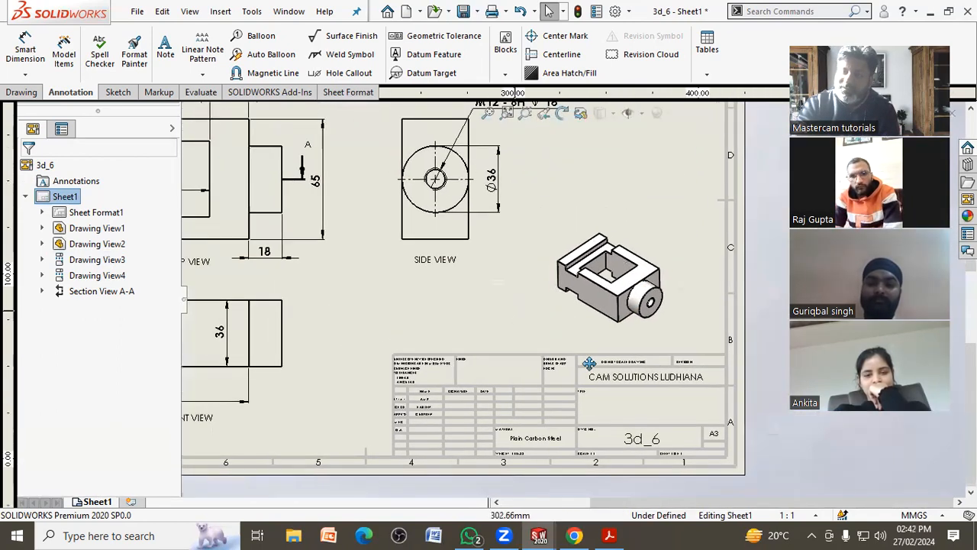
scroll(530, 421, down, 5)
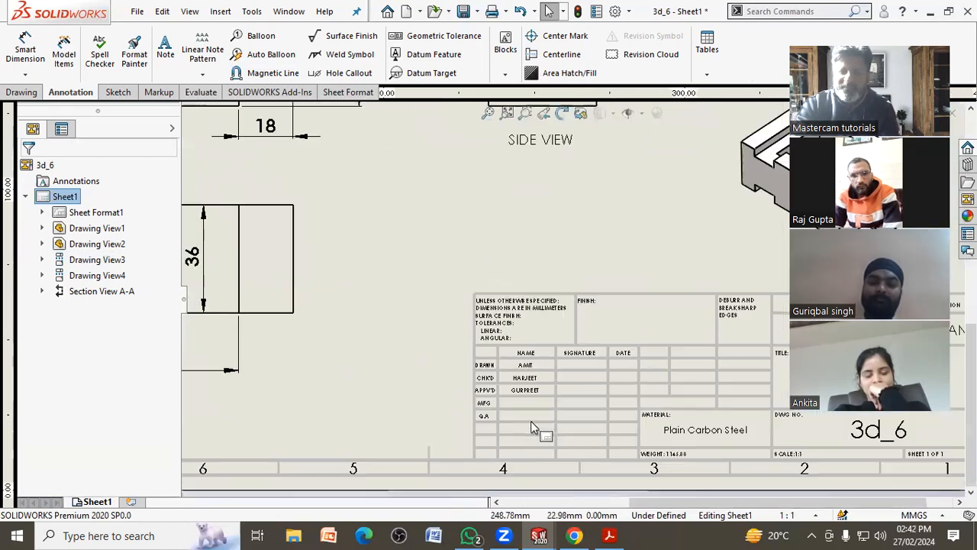
scroll(529, 351, down, 1)
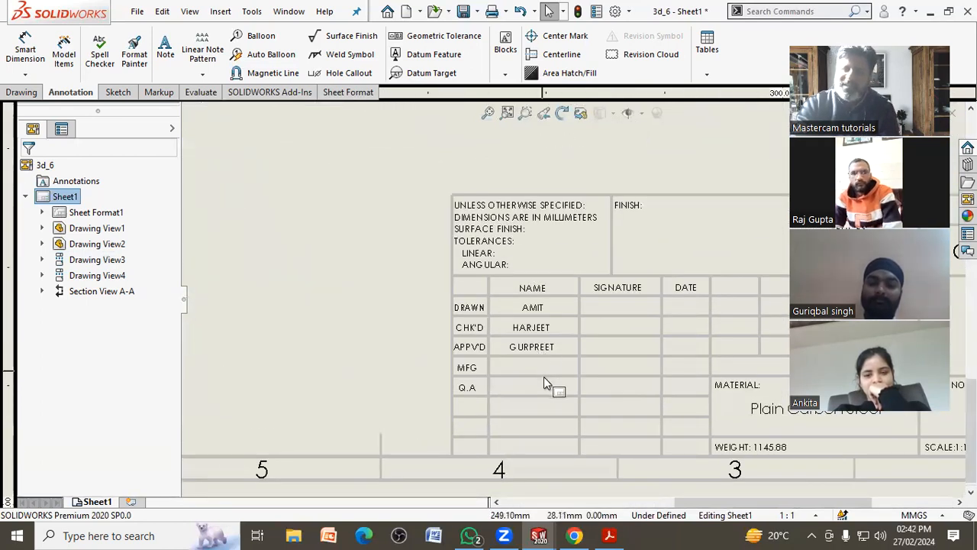
middle_drag(544, 377, 552, 394)
scroll(552, 394, up, 5)
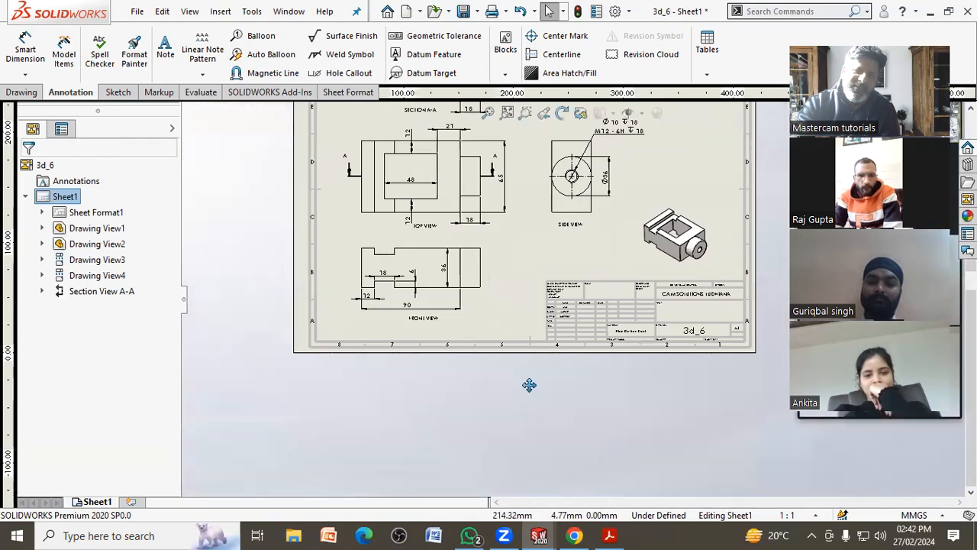
scroll(528, 384, up, 1)
scroll(524, 428, down, 1)
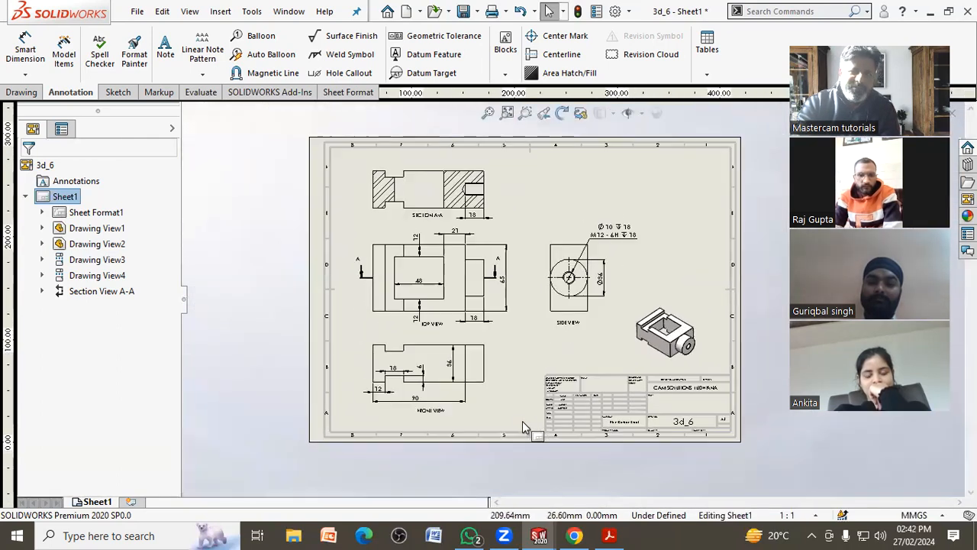
click(507, 112)
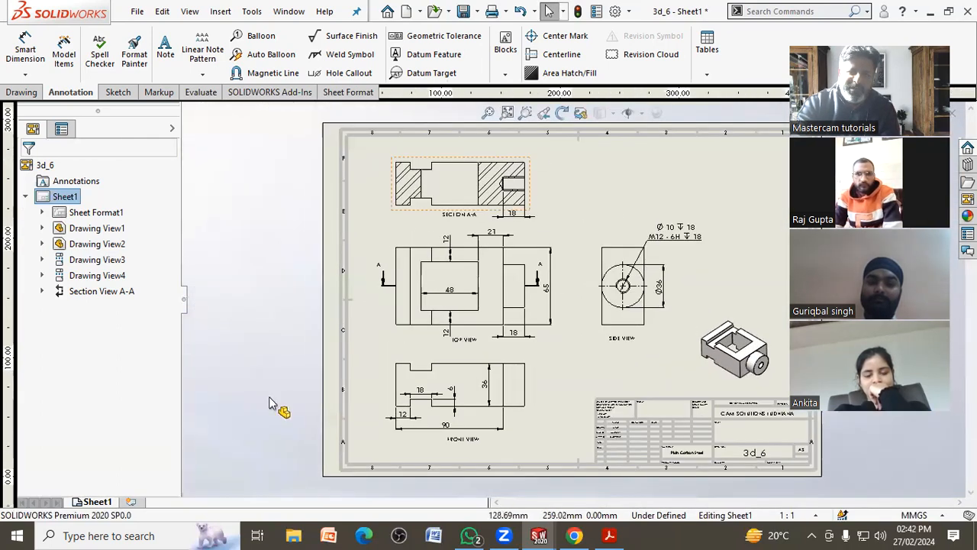
Step: Add a second sheet to the drawing, check its title block and return to Sheet1
click(131, 502)
scroll(784, 445, down, 2)
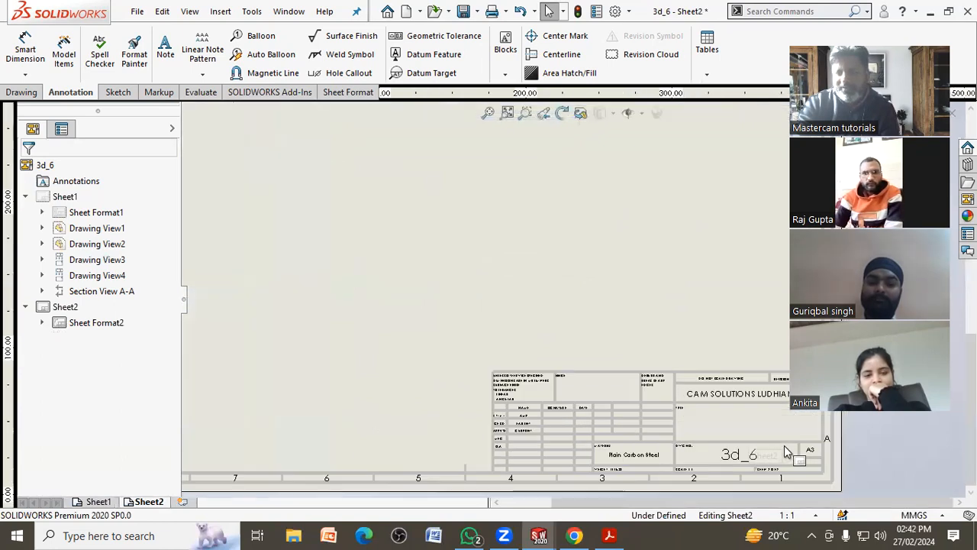
scroll(625, 415, down, 1)
scroll(618, 414, up, 4)
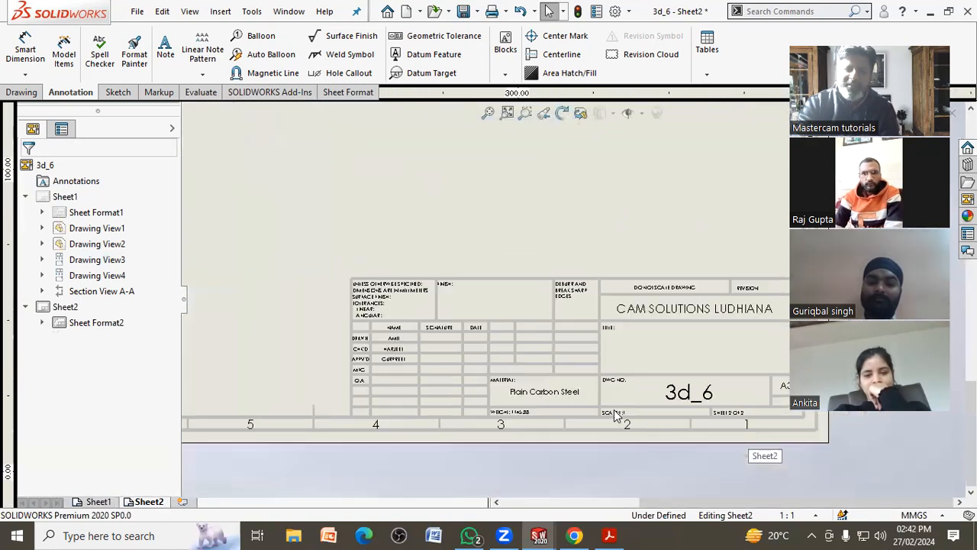
click(77, 502)
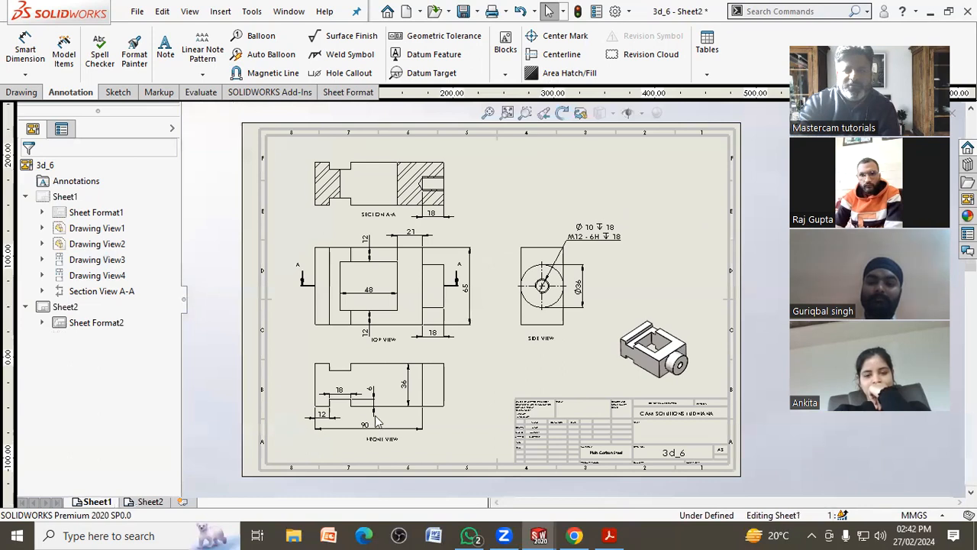
Step: Move the isometric view slightly down and to the right, keeping it just above the title block
scroll(467, 370, down, 1)
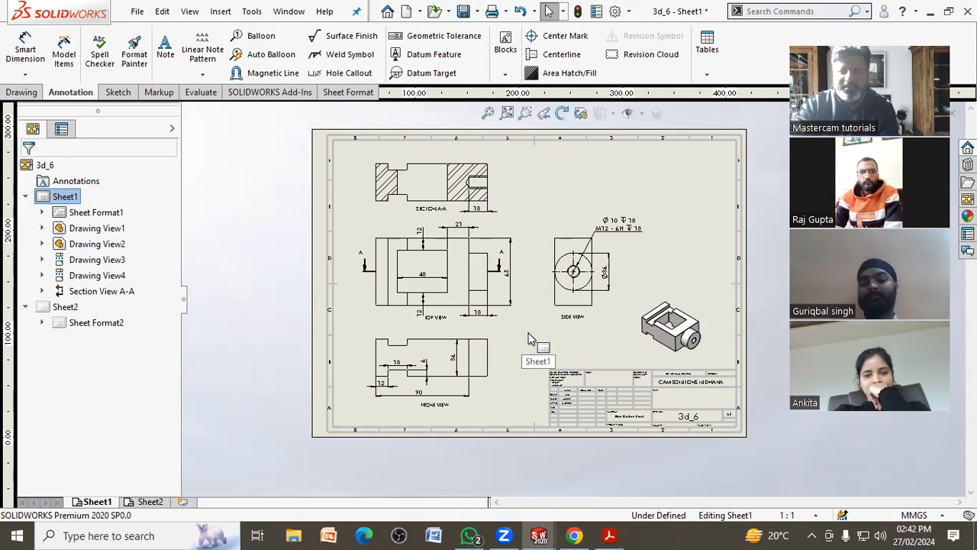
click(507, 112)
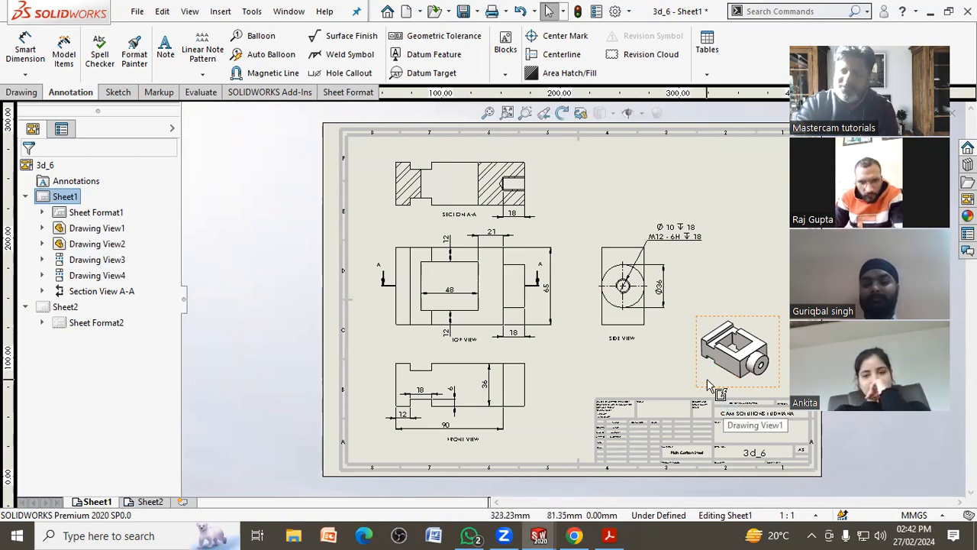
drag(707, 387, 721, 396)
click(659, 374)
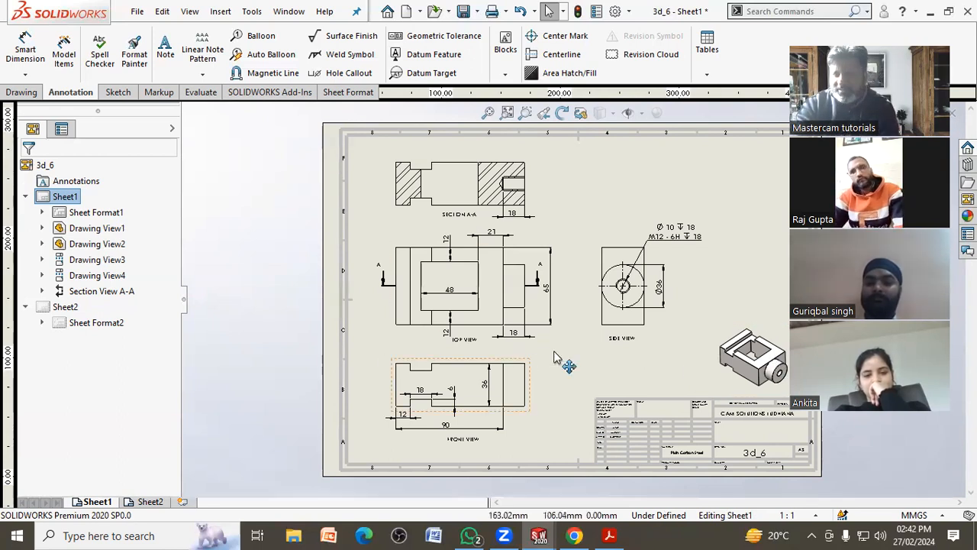
scroll(553, 351, up, 1)
scroll(601, 349, down, 2)
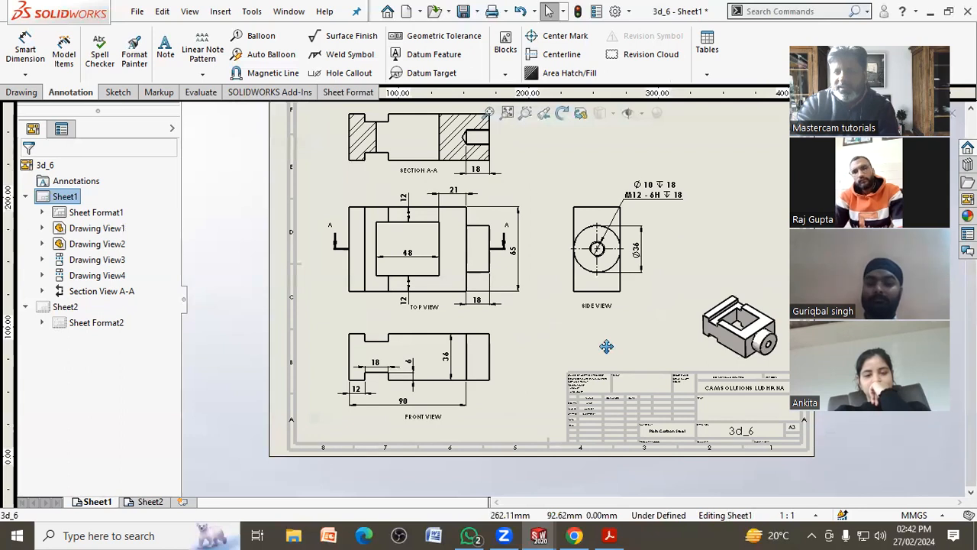
middle_drag(606, 347, 555, 378)
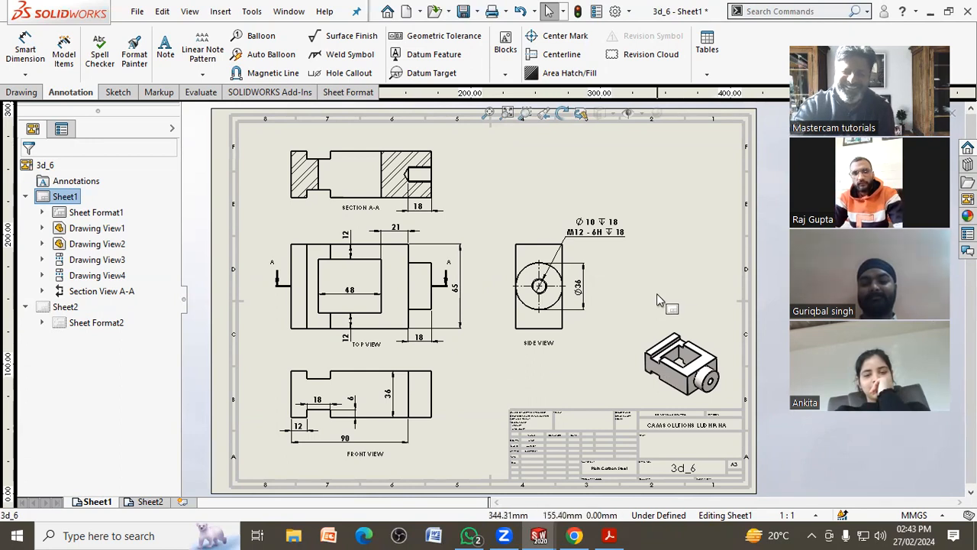
click(491, 113)
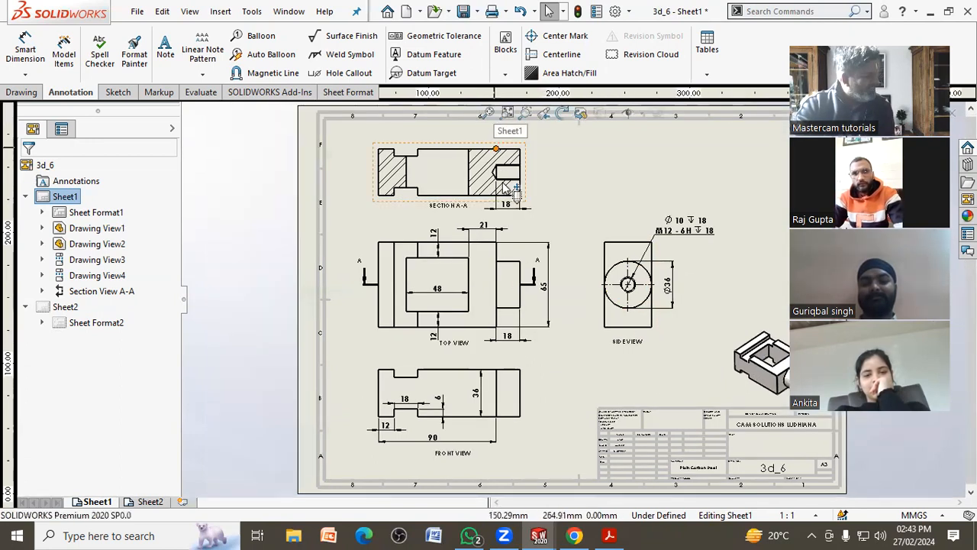
scroll(569, 298, up, 3)
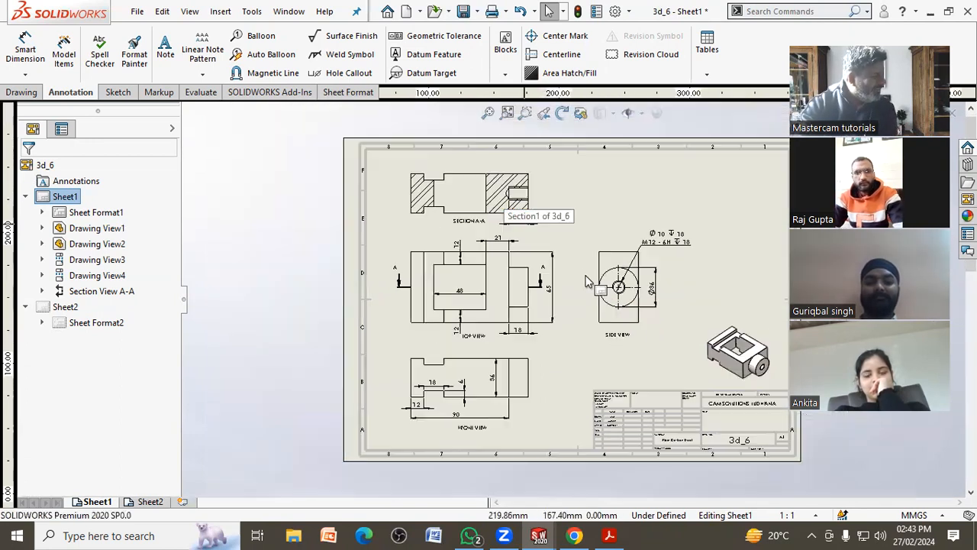
scroll(633, 283, down, 4)
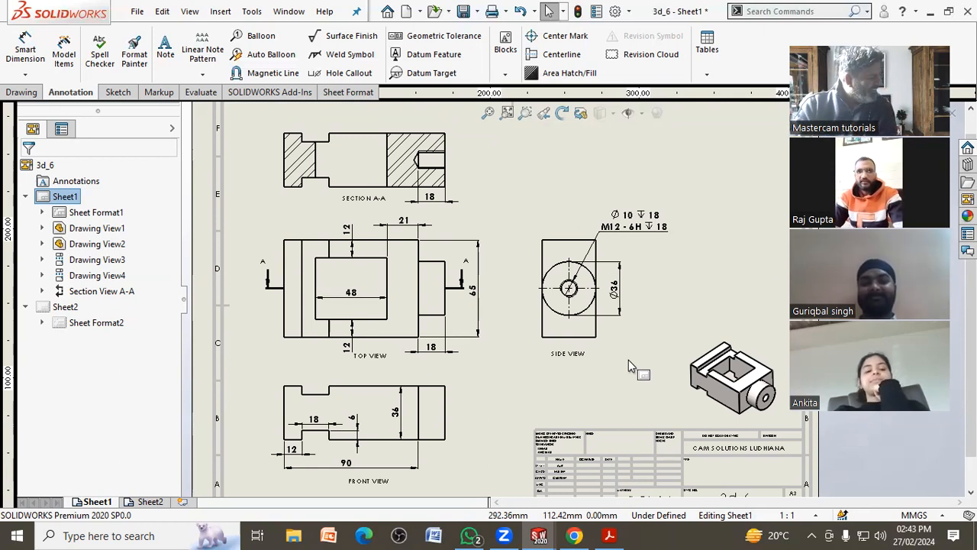
scroll(561, 356, up, 2)
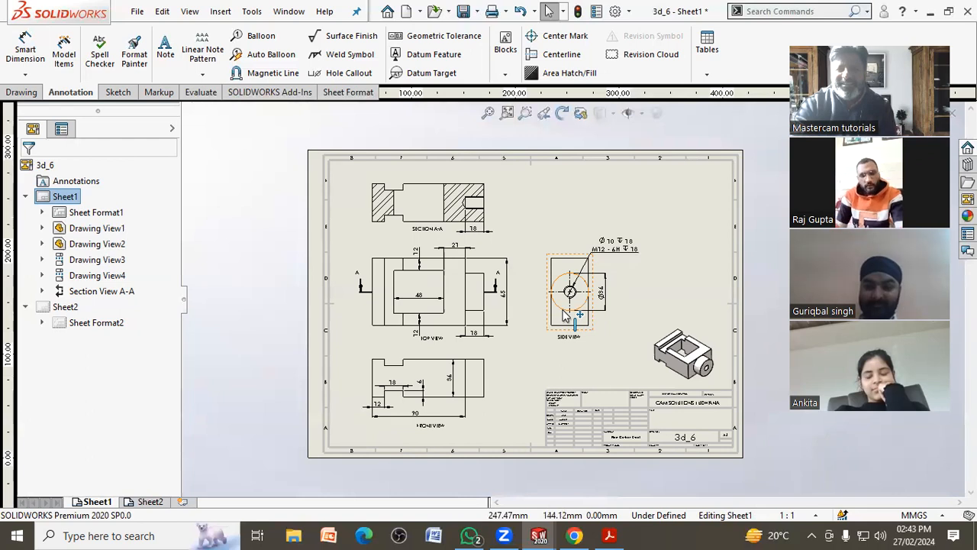
scroll(596, 325, down, 1)
click(490, 115)
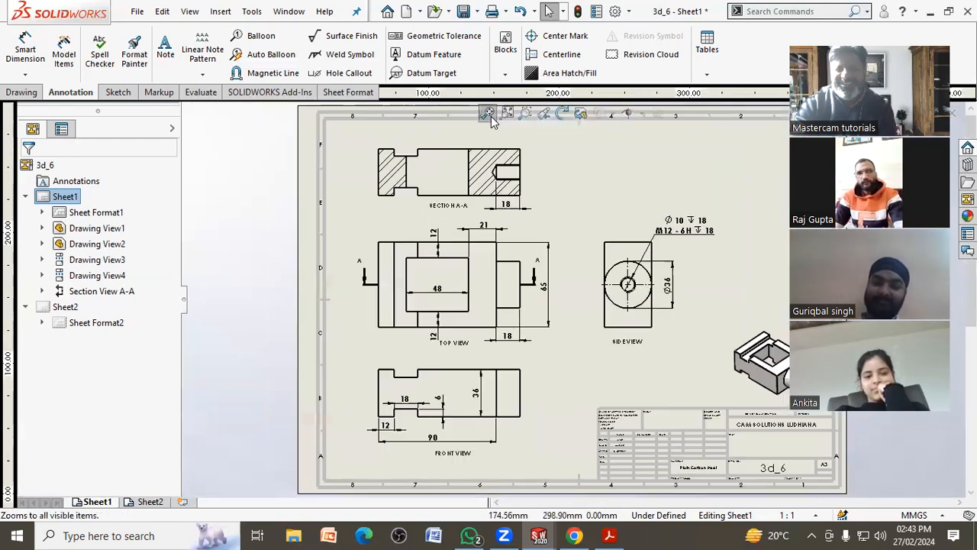
scroll(584, 379, up, 2)
scroll(587, 379, down, 2)
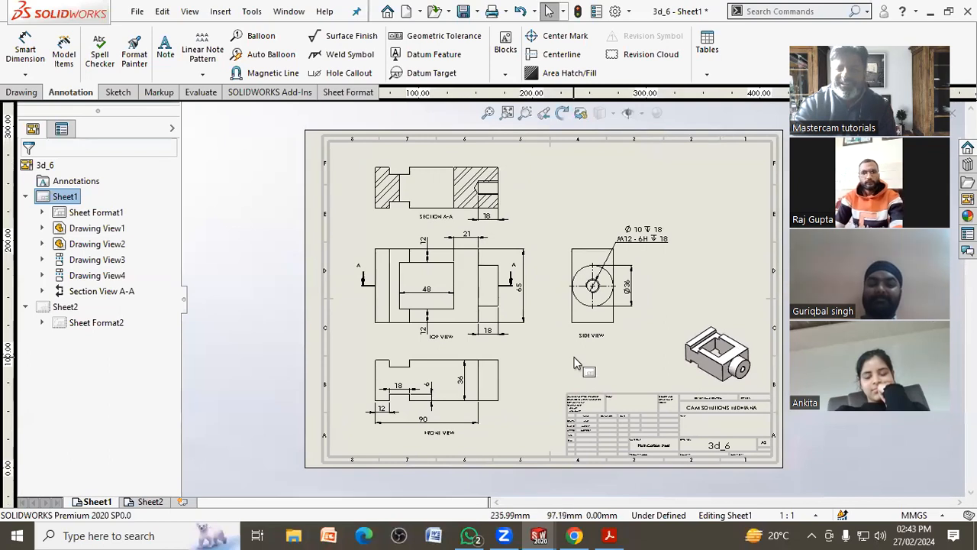
middle_drag(573, 358, 557, 367)
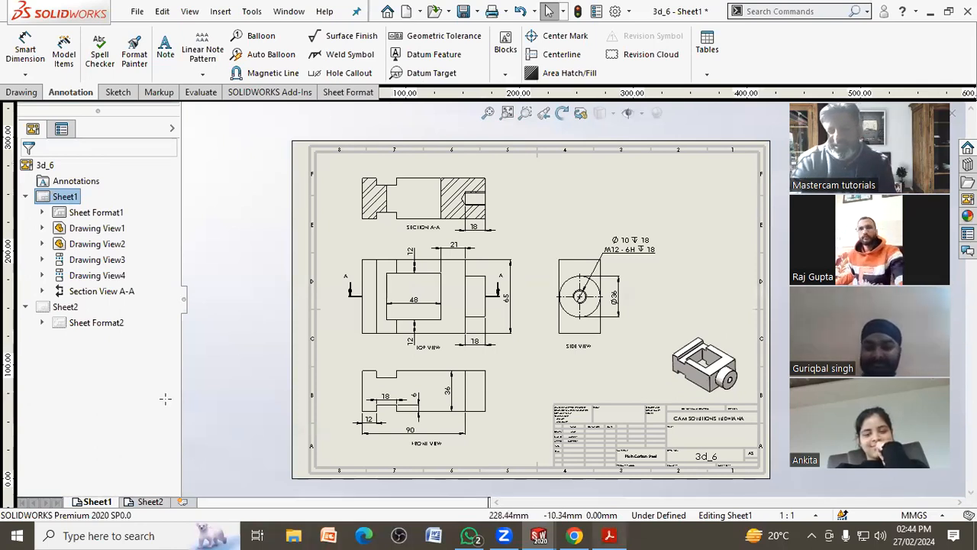
Step: Switch to Adobe Acrobat to look at the exercise on page 6, and return to the SOLIDWORKS drawing with the sheet fitted to the window
click(613, 535)
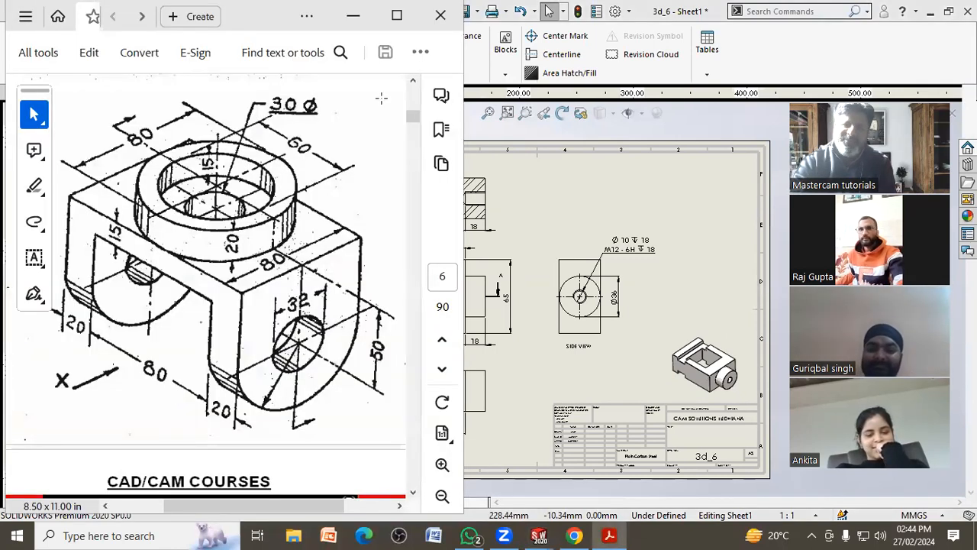
click(353, 15)
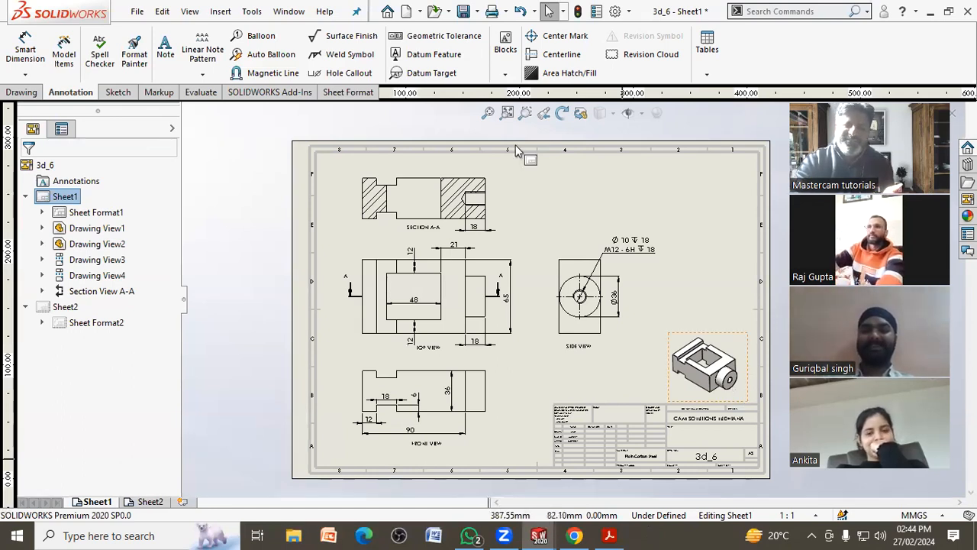
click(507, 113)
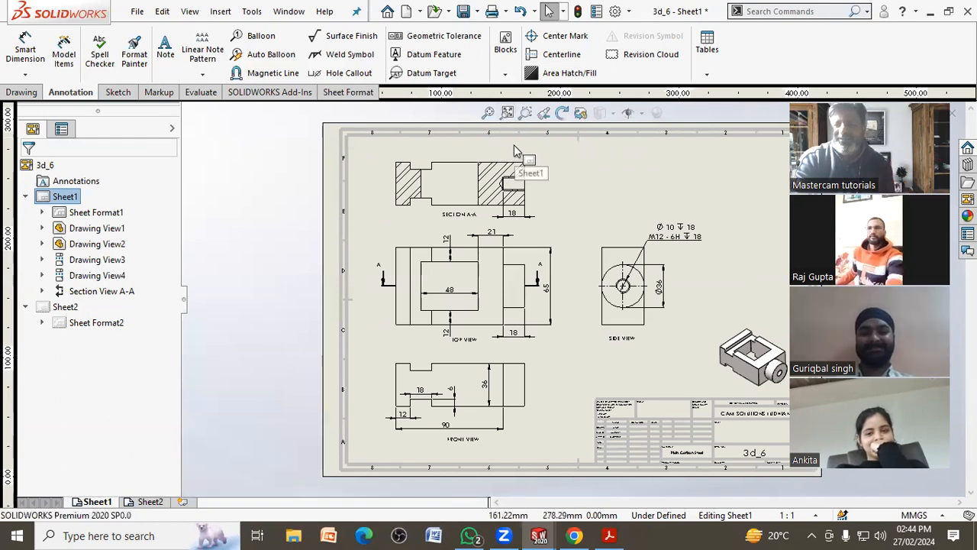